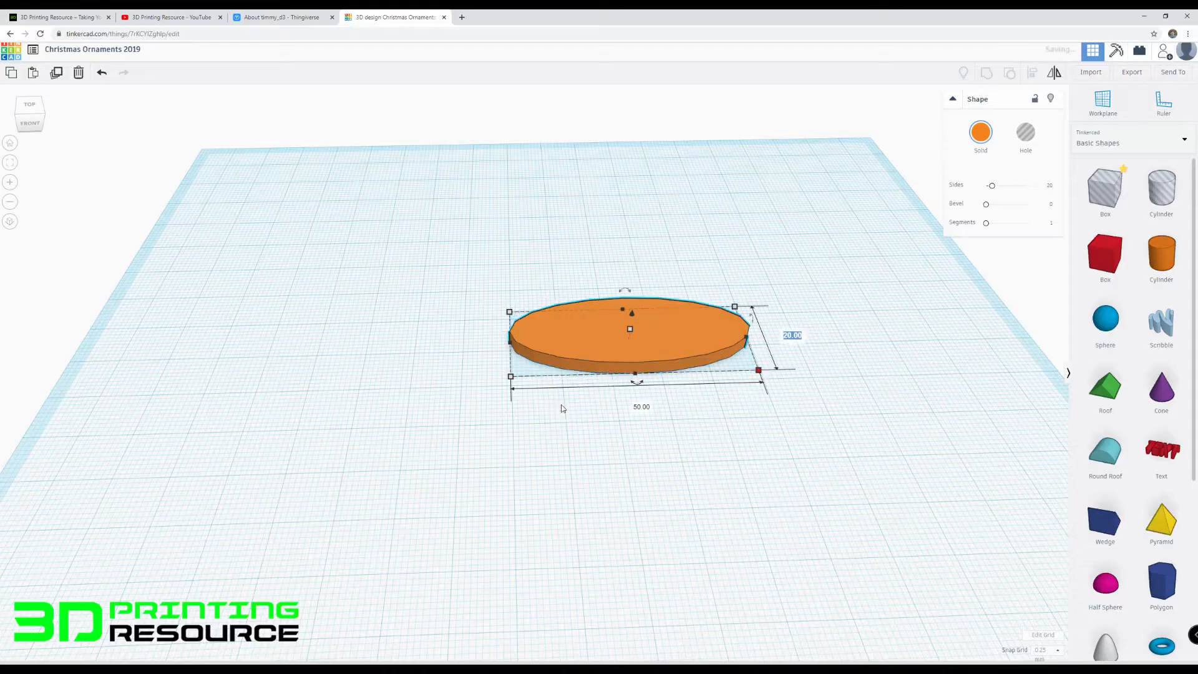
Step: Set the disc's depth to 50 mm to match its width and raise its number of sides to 64
key(Return)
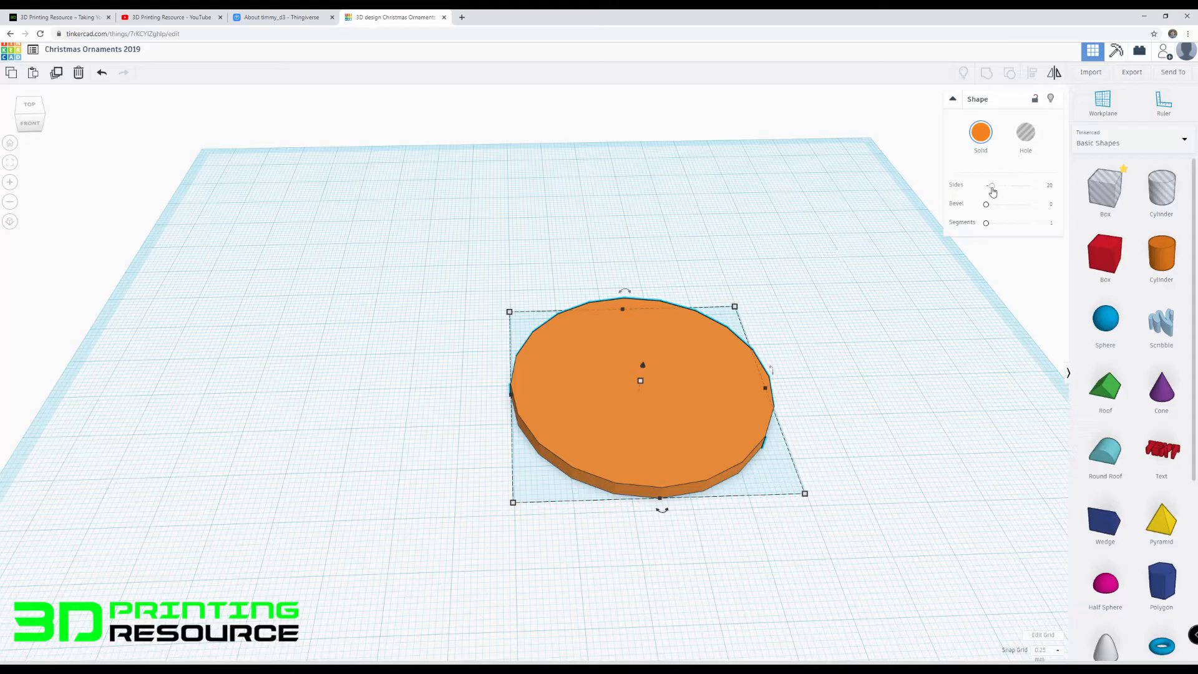
drag(992, 191, 1034, 191)
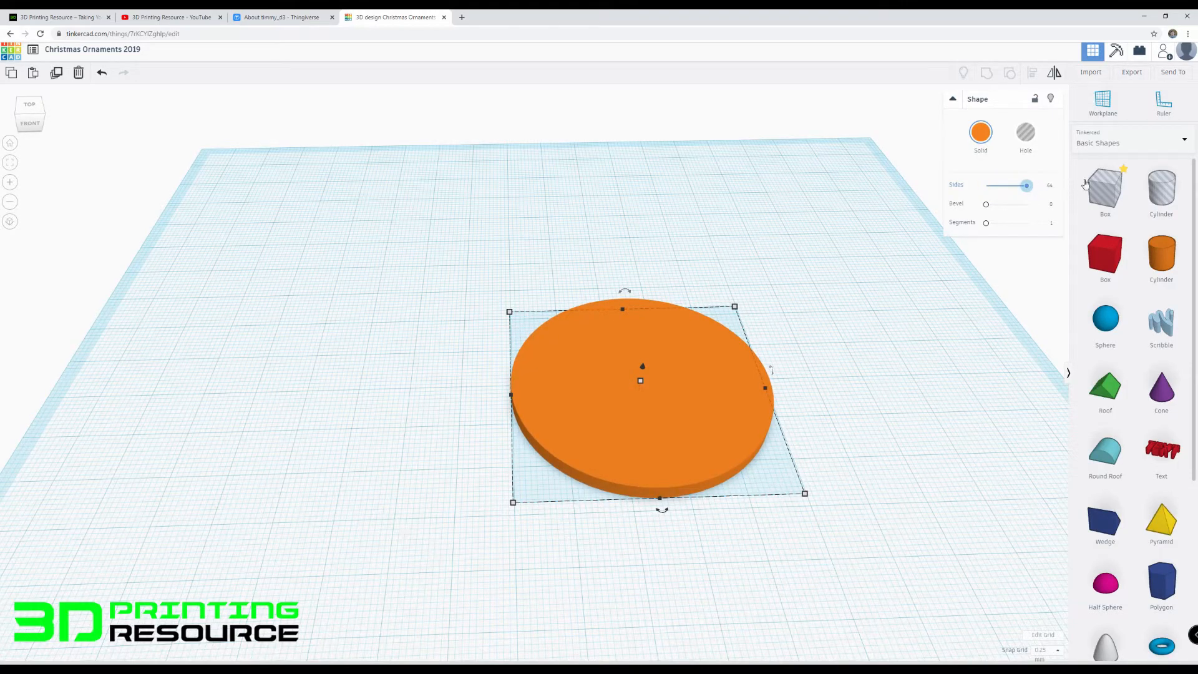
Step: Shift the disc about 11.5 mm sideways and 3.25 mm toward the back of the workplane, and colour it white
drag(669, 420, 617, 416)
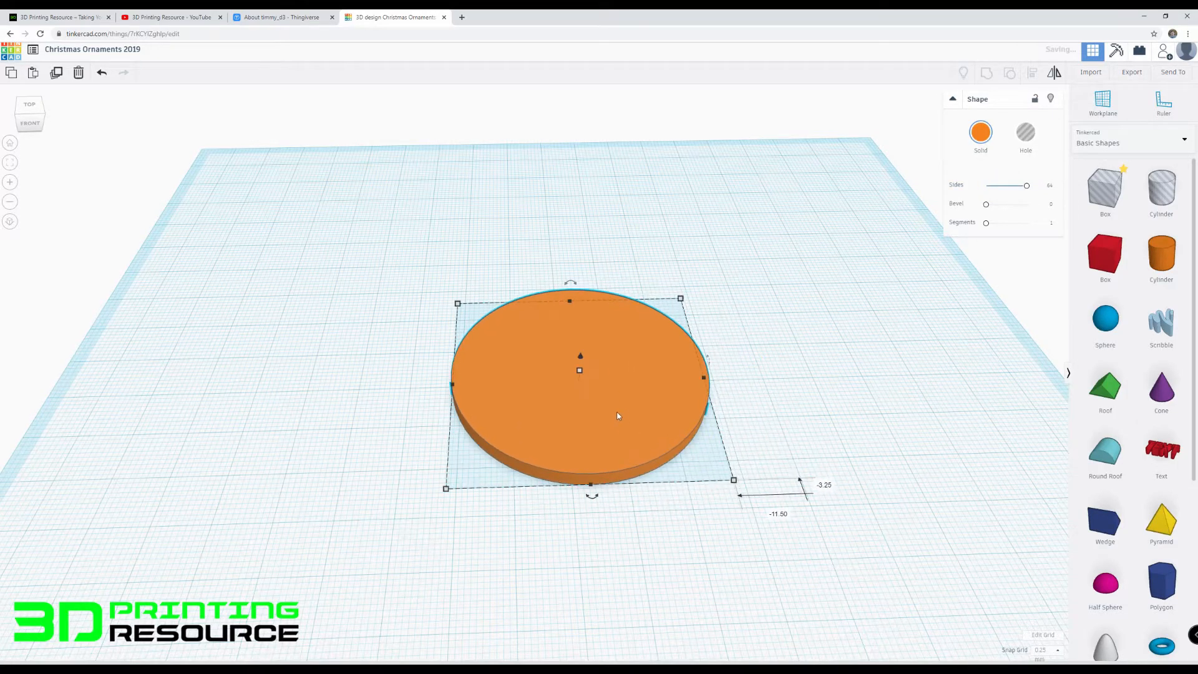
mouse_move(529, 385)
right_down()
mouse_move(521, 330)
mouse_move(515, 390)
right_up()
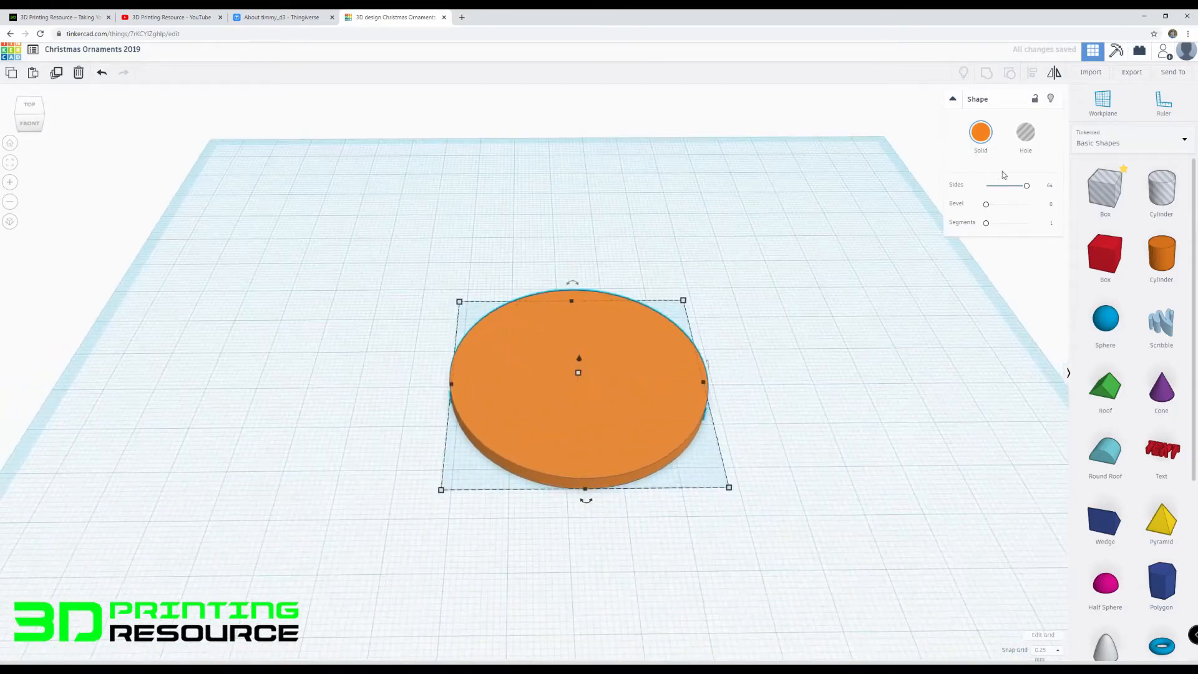
click(985, 138)
click(1137, 203)
right_drag(707, 207, 700, 245)
right_drag(486, 427, 537, 419)
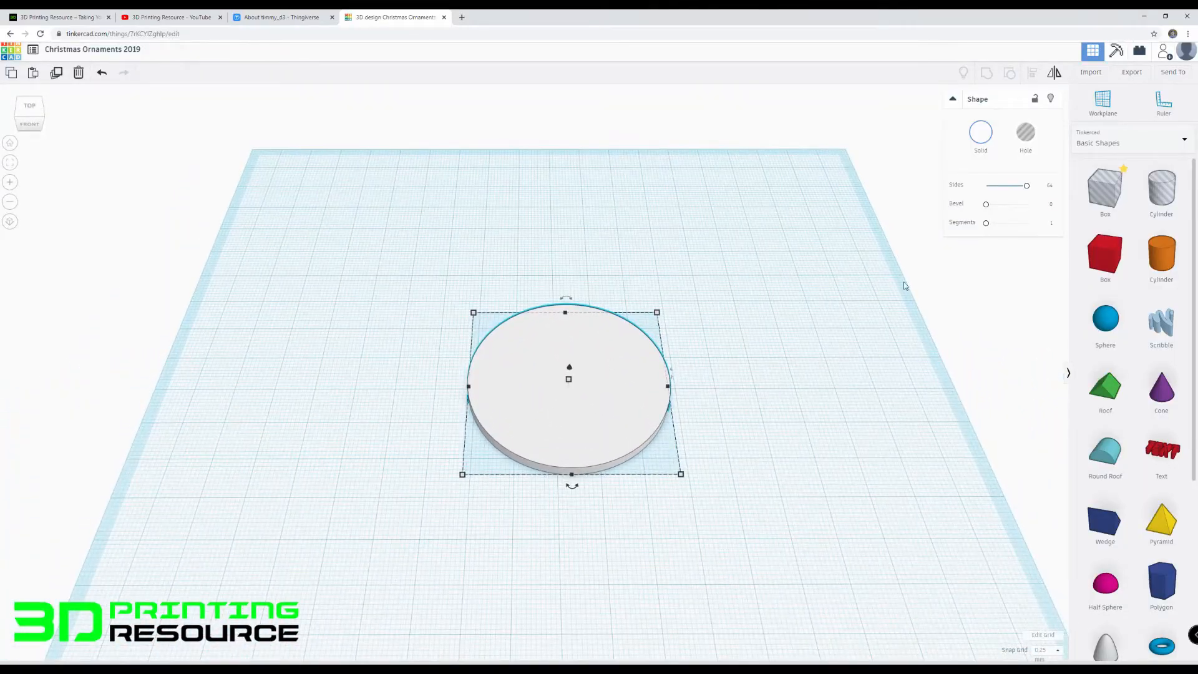
Step: Place a Tube shape at the back edge of the disc and set its height to 3 mm
scroll(1116, 399, down, 4)
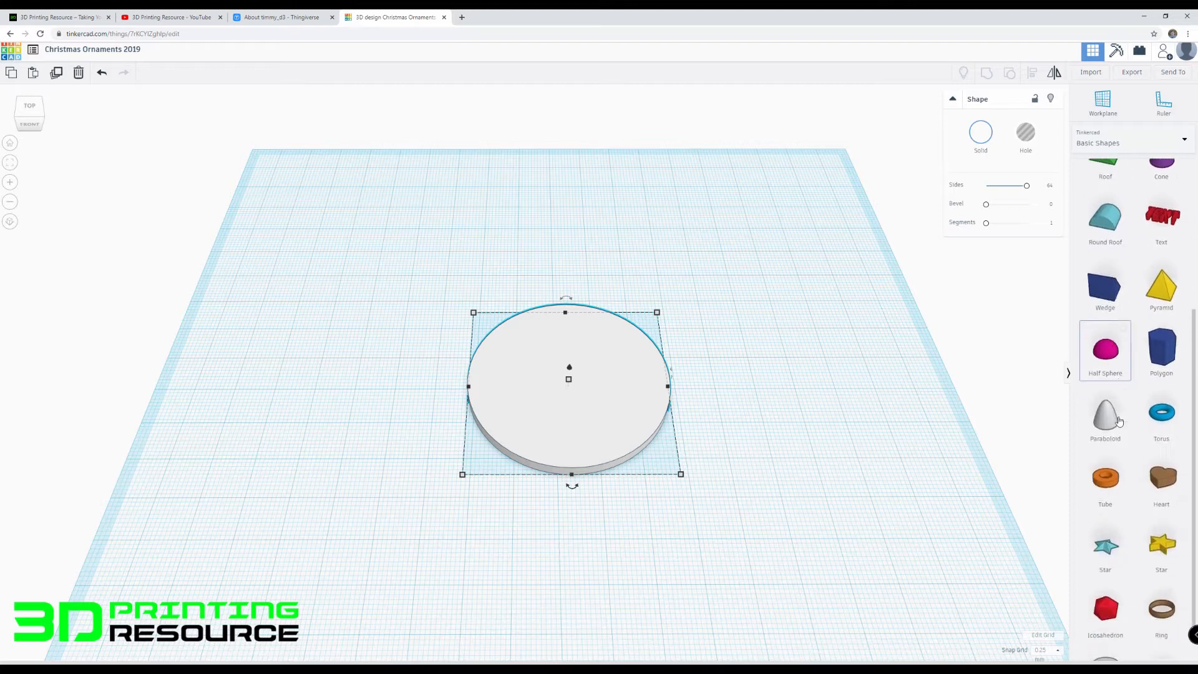
drag(1114, 481, 565, 325)
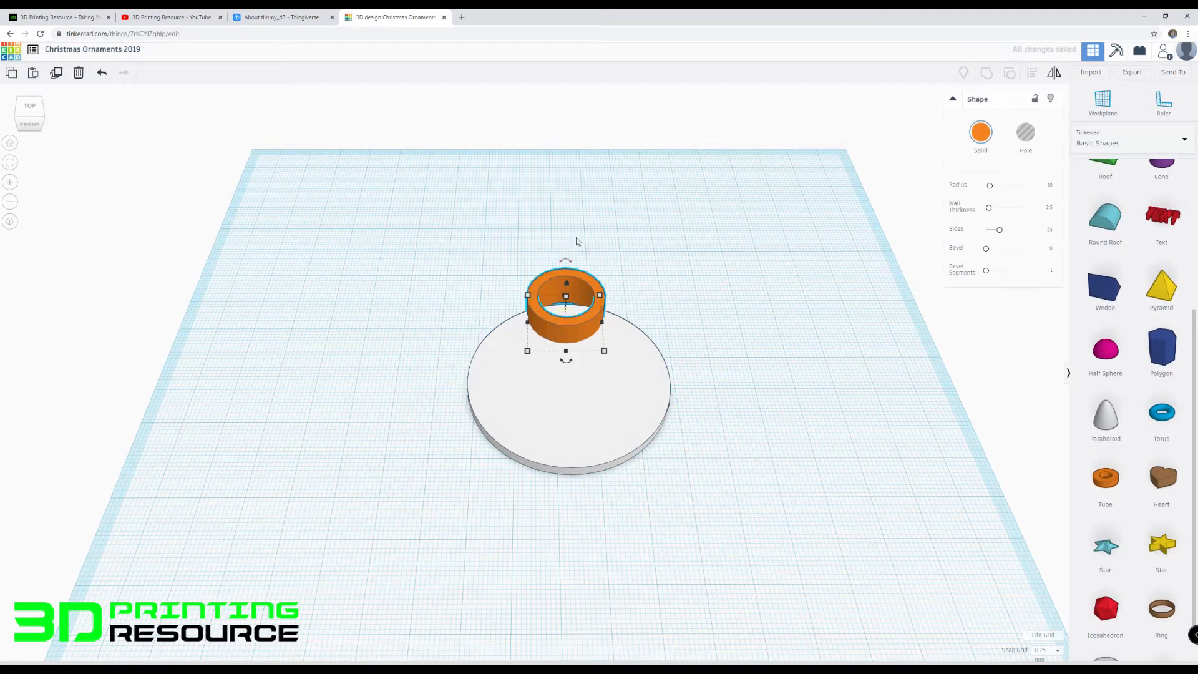
scroll(608, 254, up, 4)
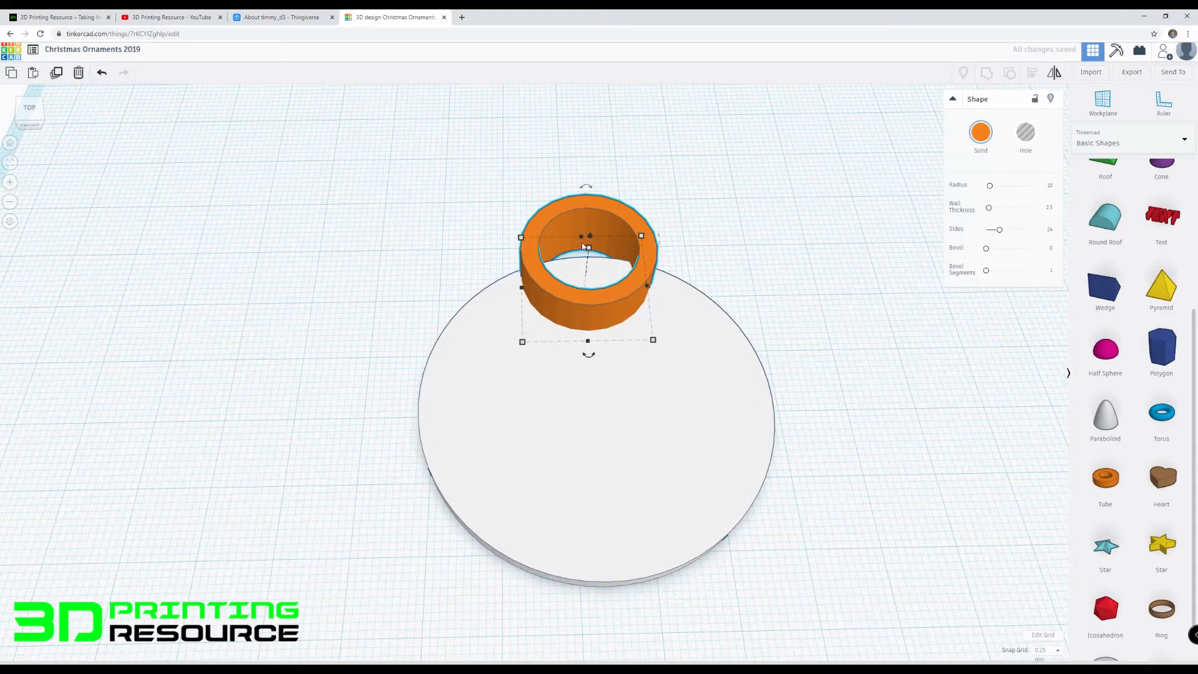
mouse_move(585, 247)
click(639, 267)
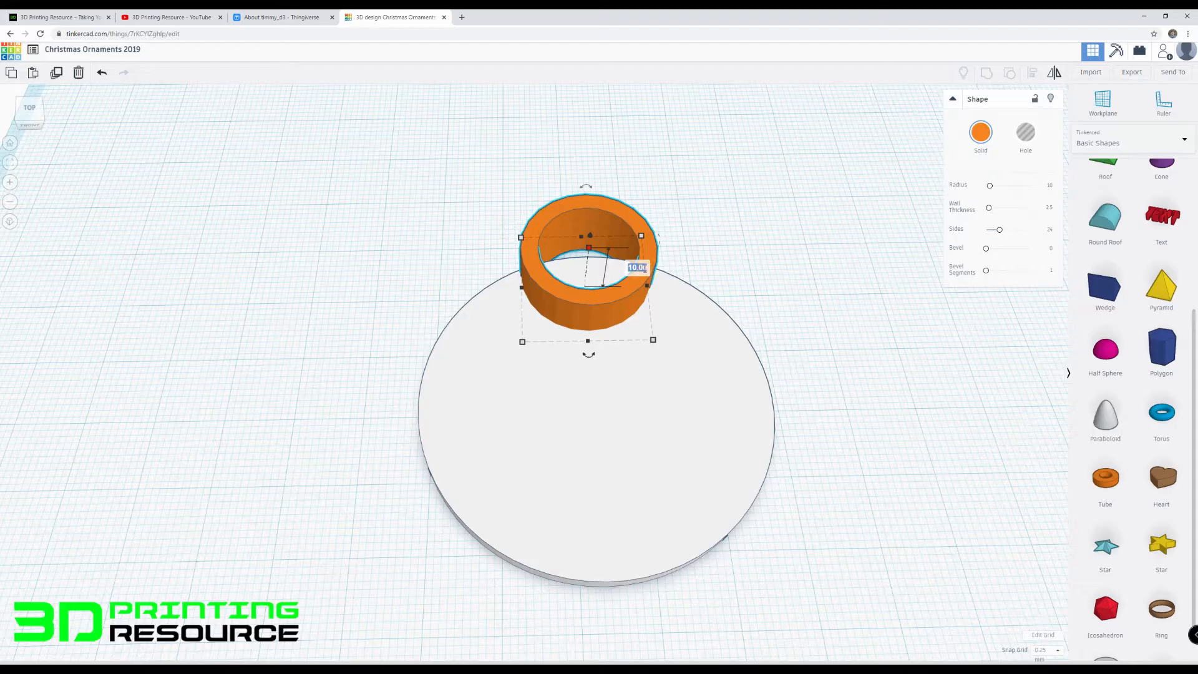
text(3)
key(Return)
Step: Resize the tube to 15 by 15 mm with 64 sides and position it overlapping the disc's back edge
drag(617, 250, 622, 222)
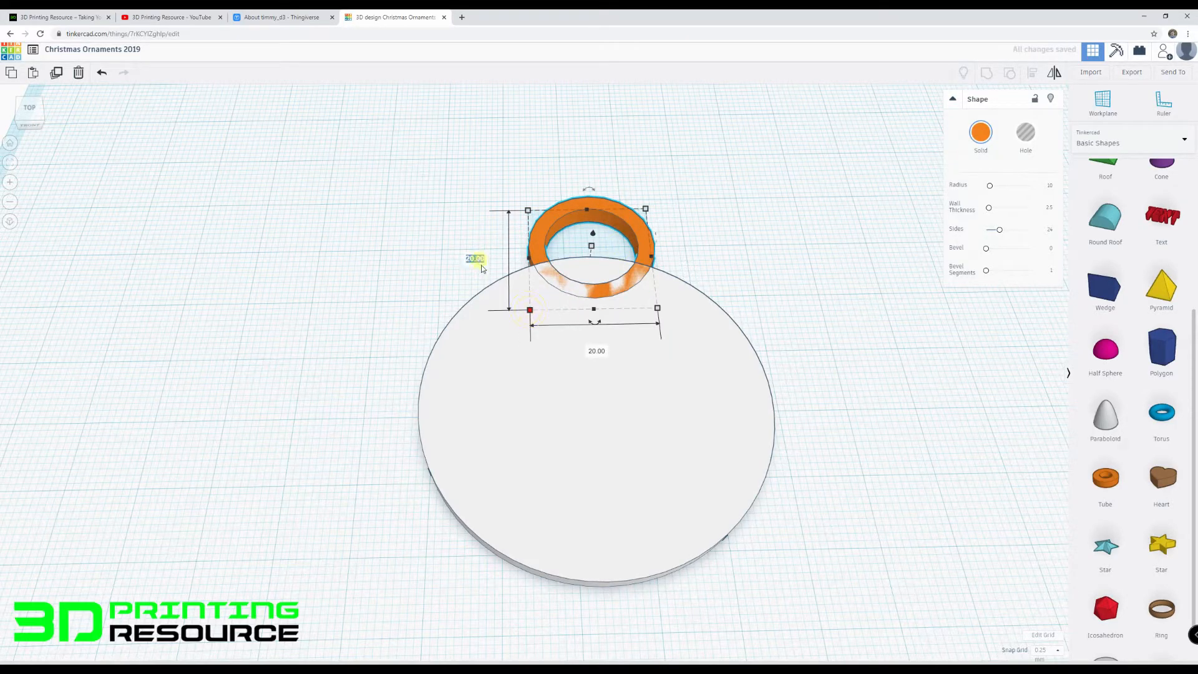
key(Tab)
text(15)
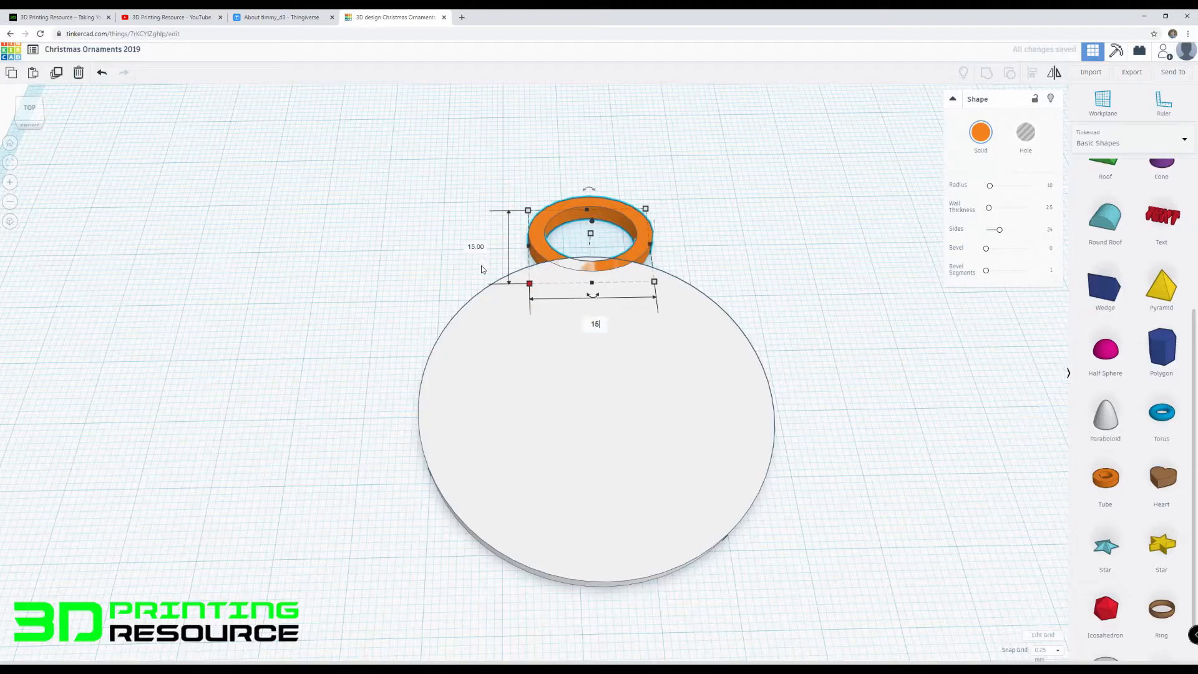
key(Return)
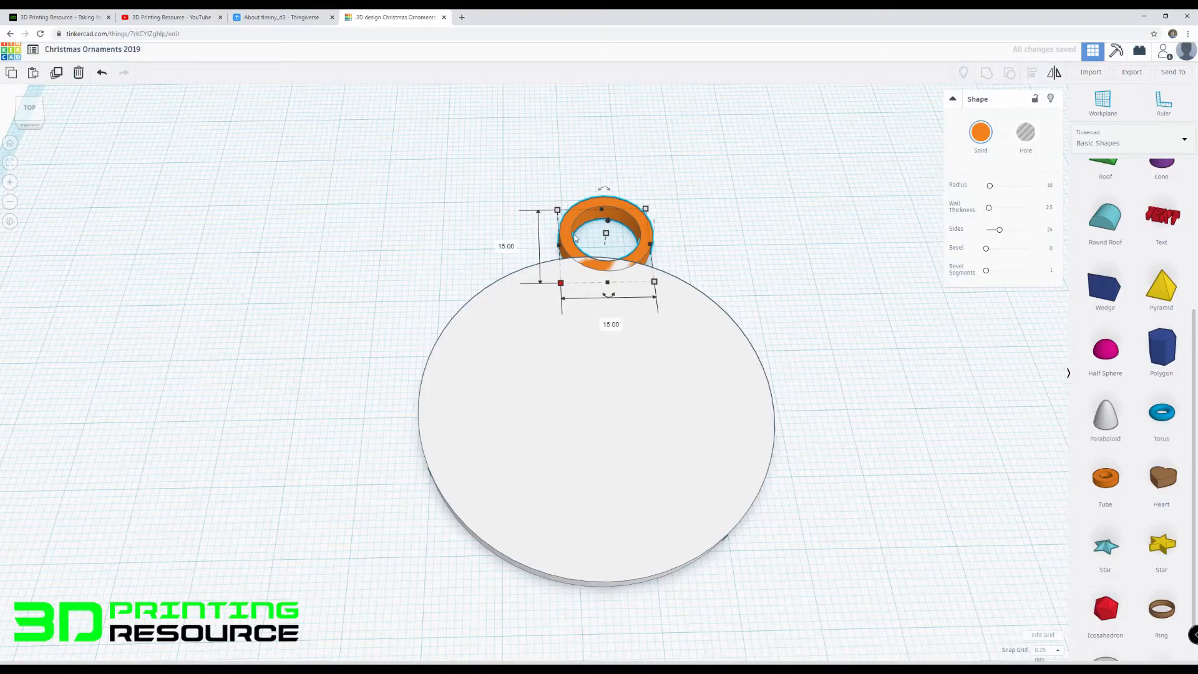
drag(571, 237, 559, 254)
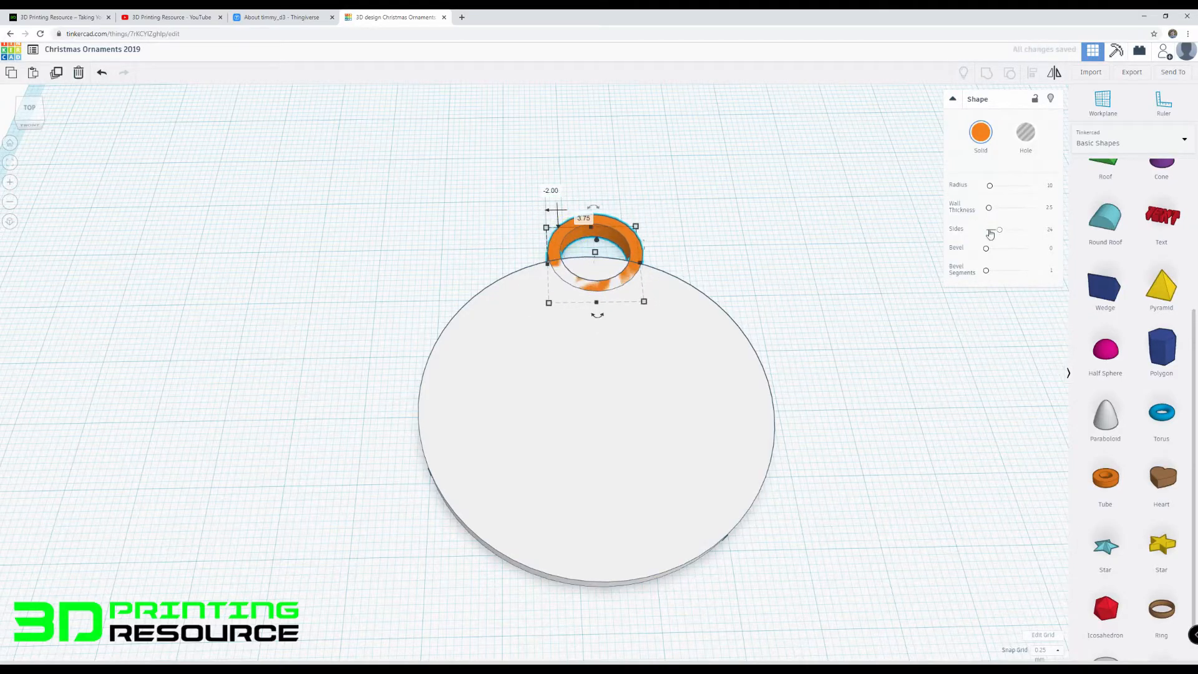
drag(998, 234, 1026, 229)
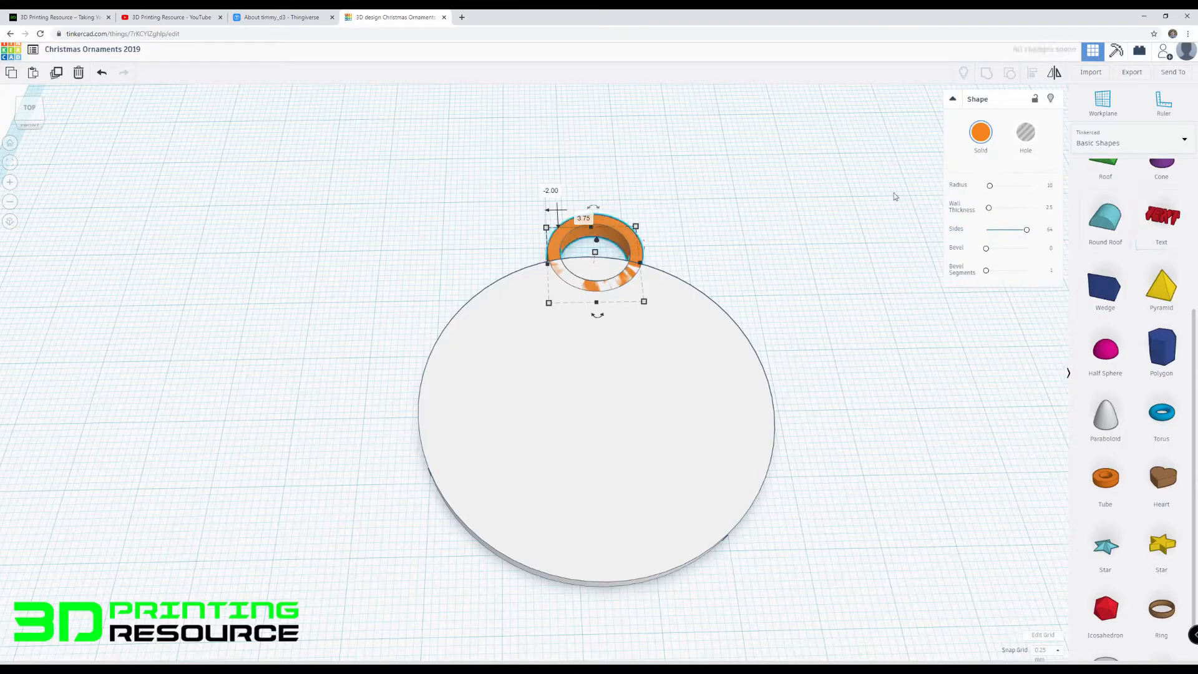
Step: Align the tube and disc so their centres line up across the width
drag(506, 166, 759, 454)
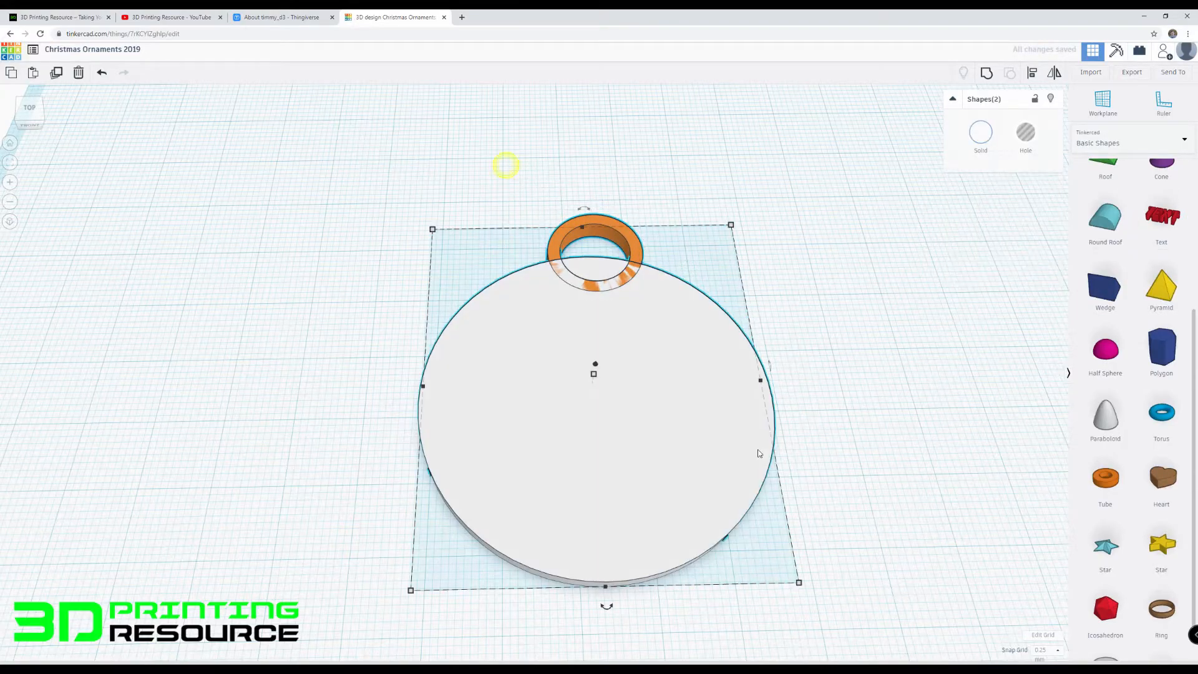
key(l)
click(606, 602)
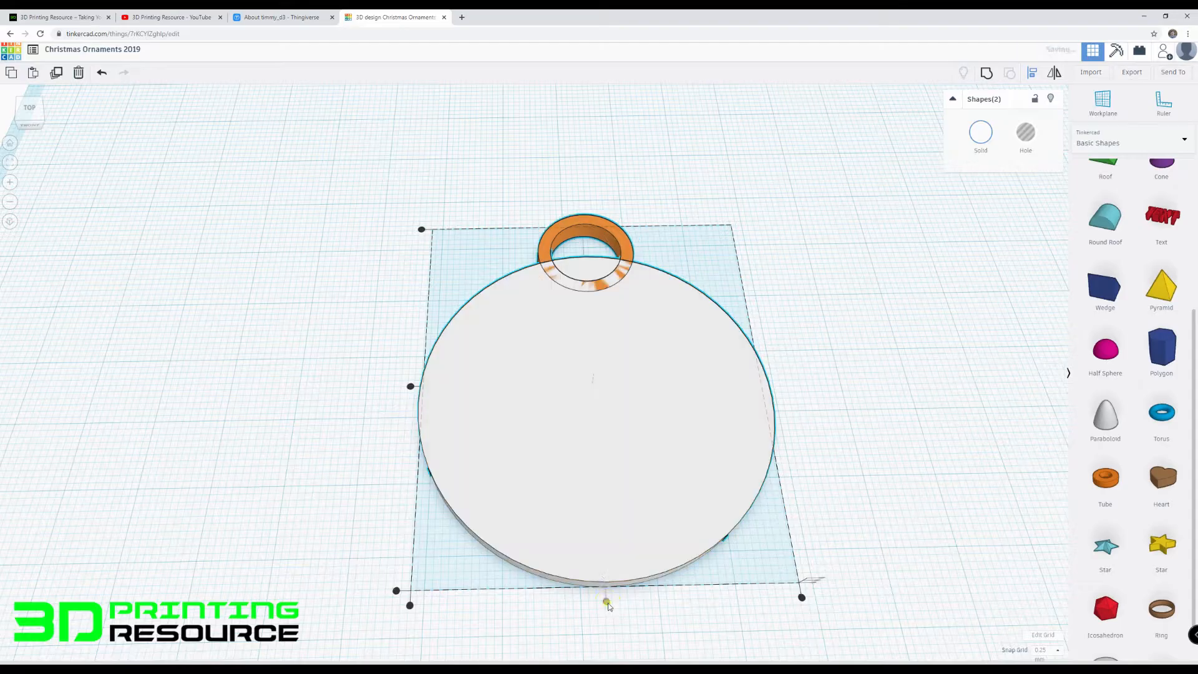
click(373, 290)
Step: Increase the tube's wall thickness to about 3.4
scroll(573, 253, up, 3)
click(599, 173)
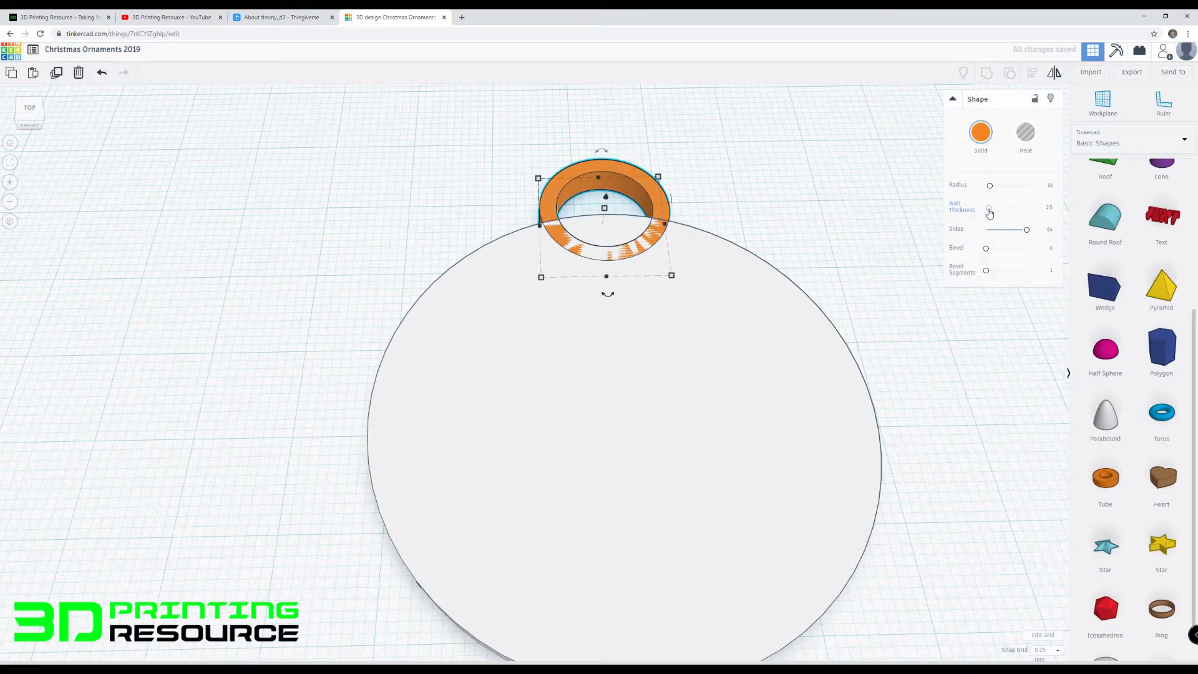
drag(989, 213, 992, 213)
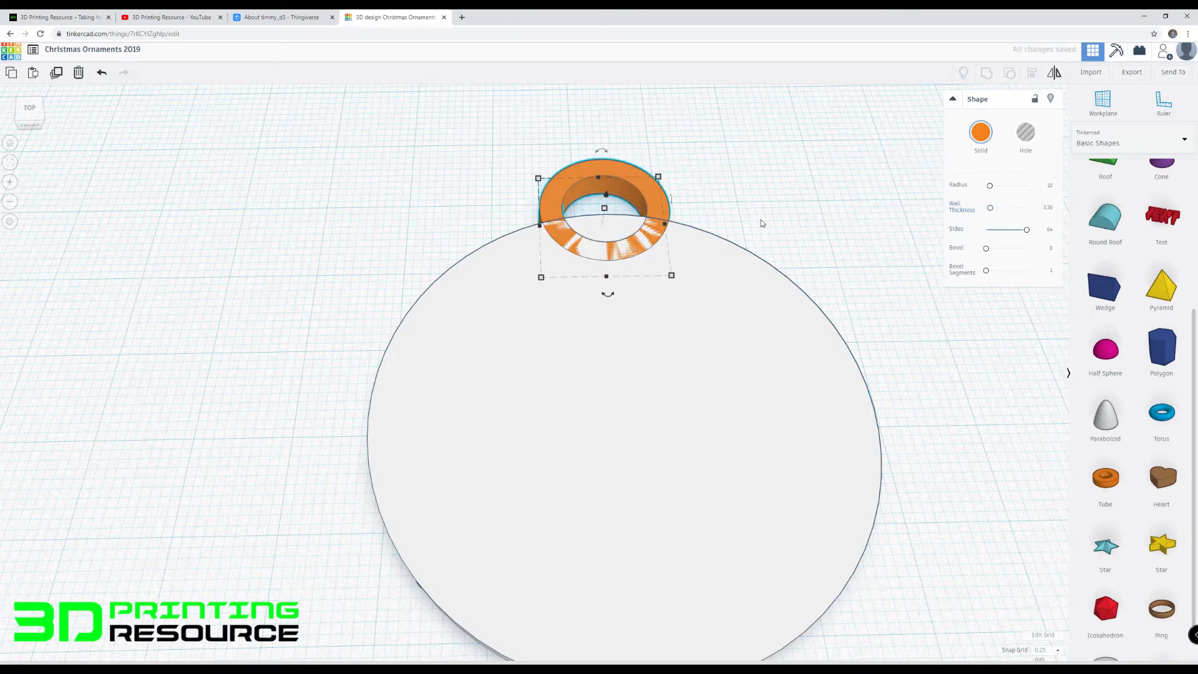
Step: Nudge the tube slightly farther into the disc so that less of the ring protrudes
right_drag(761, 222, 758, 300)
scroll(731, 306, down, 2)
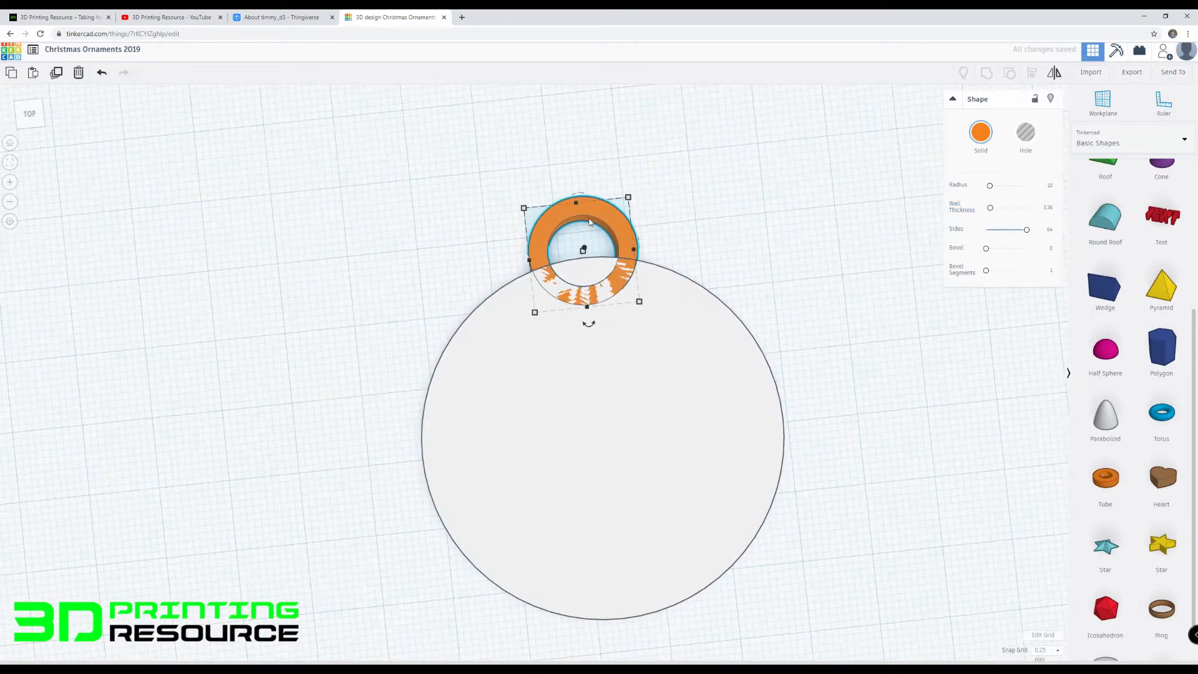
key(Down)
key(Down)
key(Down)
key(Down)
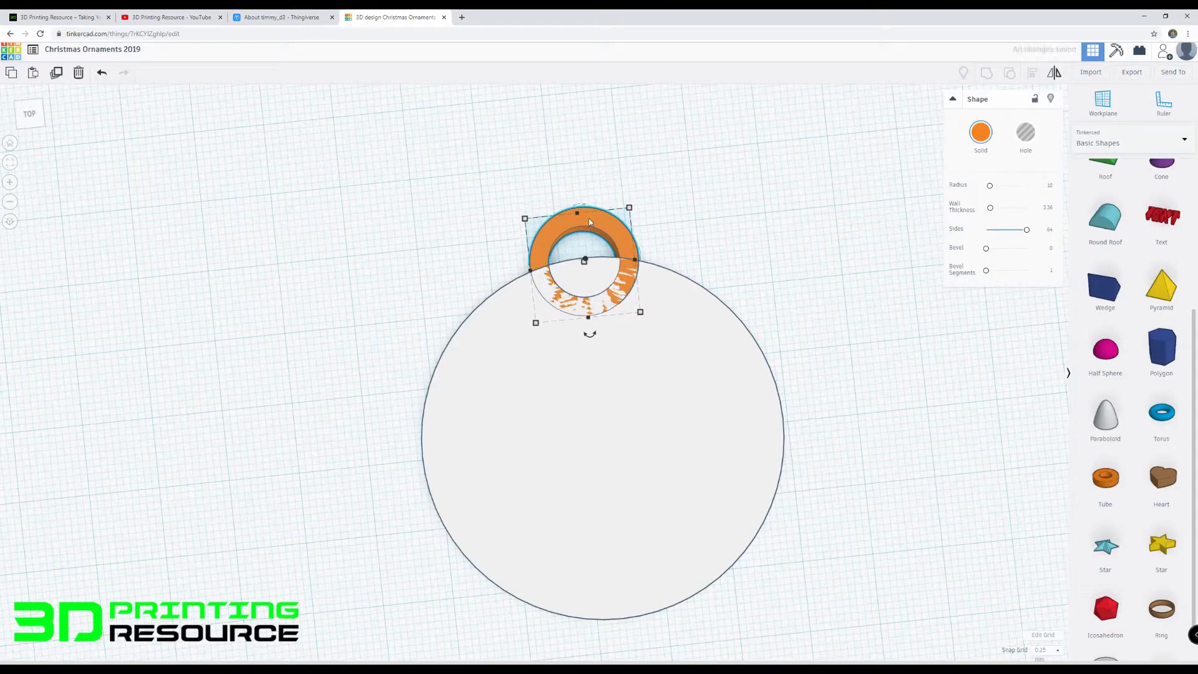
Step: Check the centre alignment between the tube and the disc
drag(505, 178, 665, 363)
right_drag(739, 373, 719, 349)
scroll(799, 406, down, 2)
right_drag(708, 430, 581, 556)
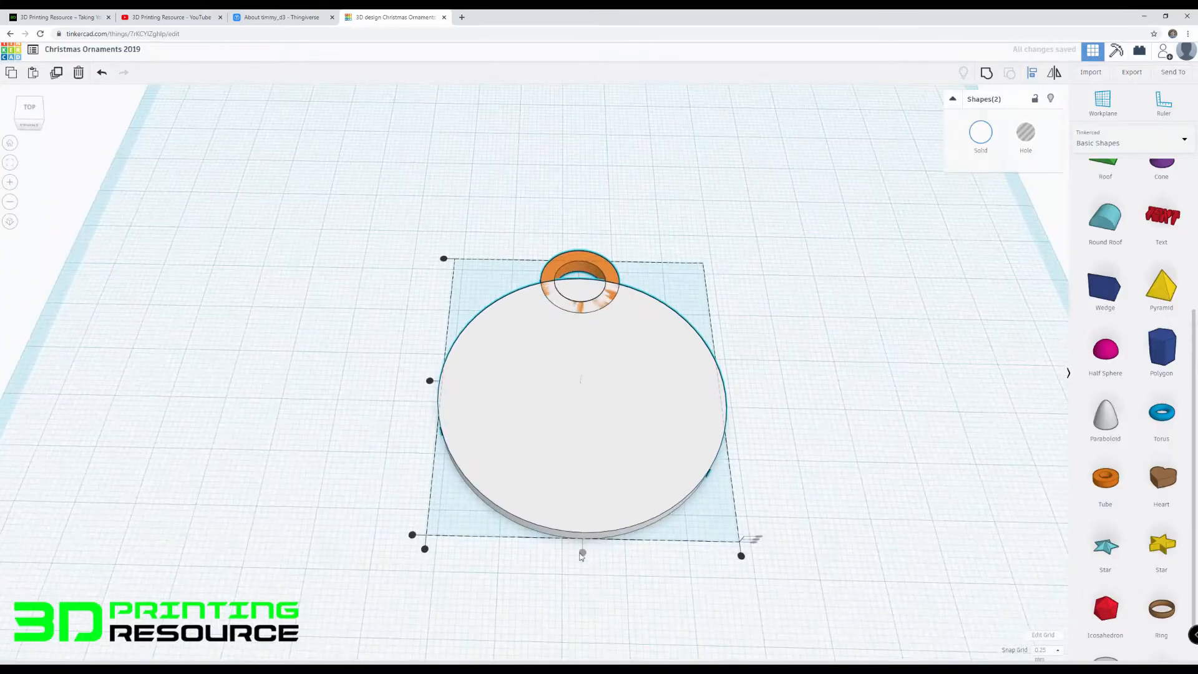
click(333, 305)
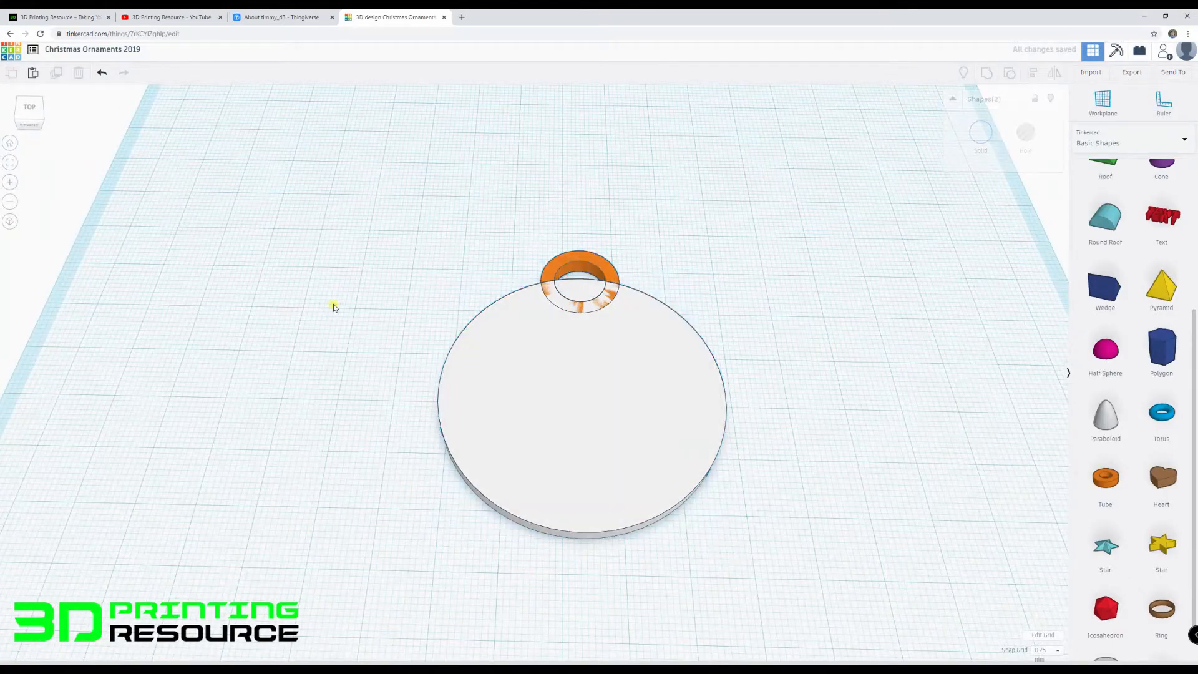
Step: Colour the tube white to match the disc
click(554, 269)
click(980, 132)
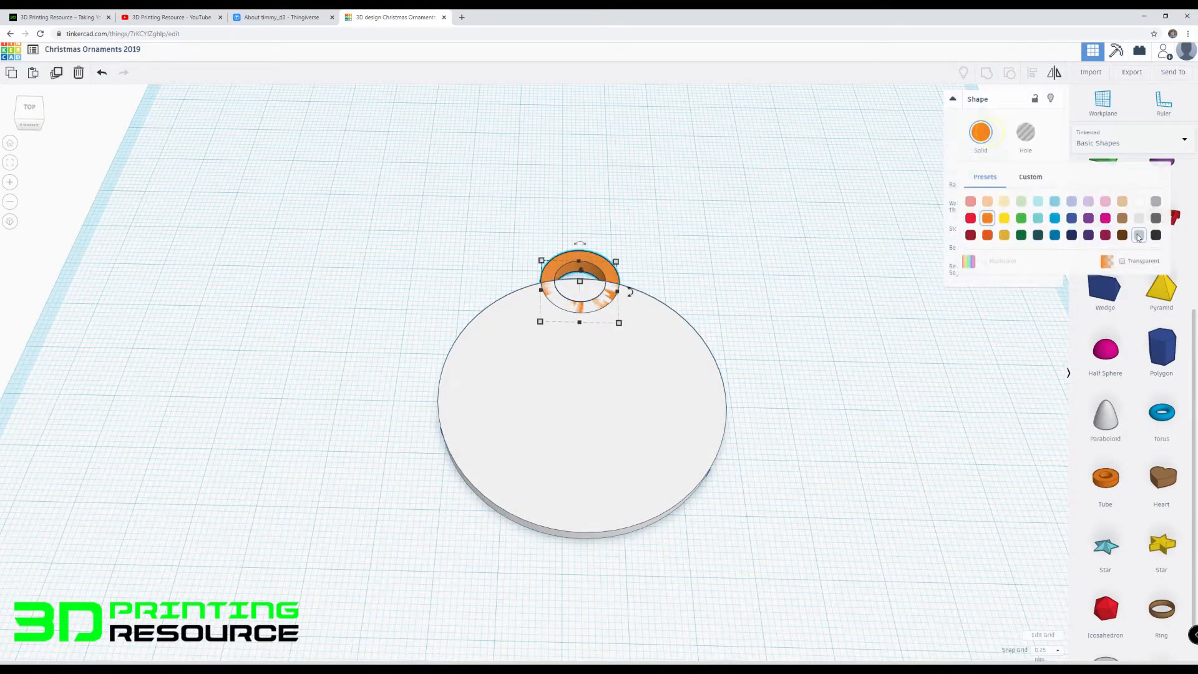
click(1138, 202)
Step: Group the tube and disc into a single ornament blank
shift+click(631, 395)
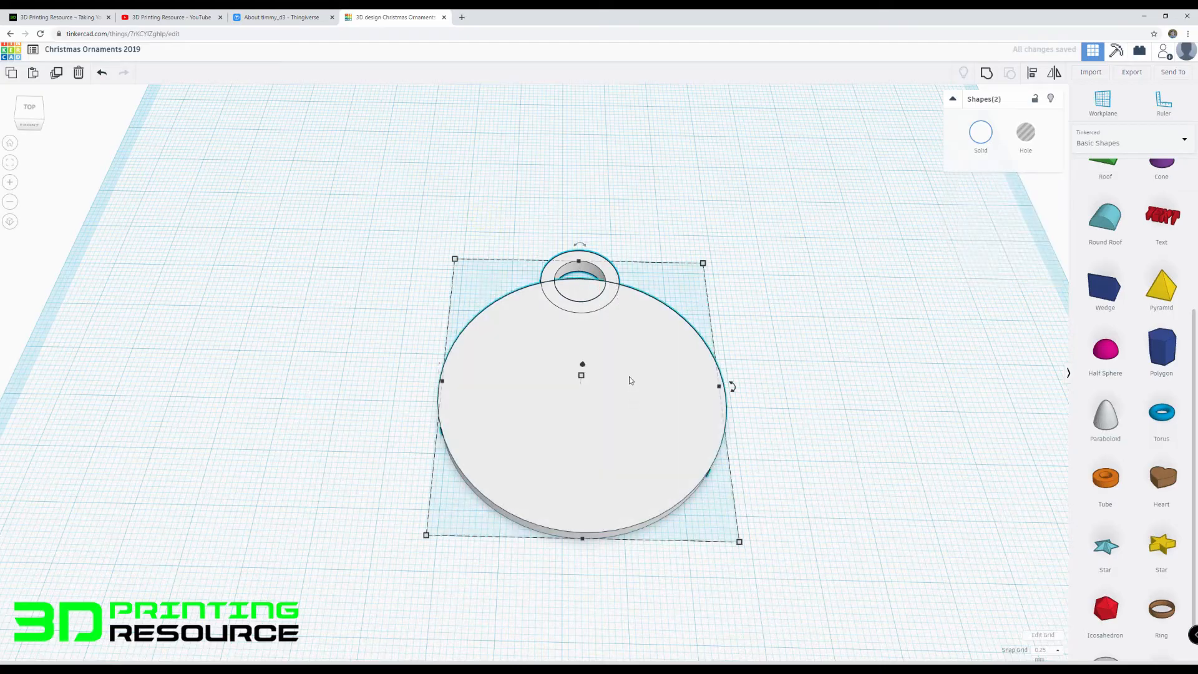
key(ctrl+g)
right_drag(634, 289, 593, 394)
click(802, 242)
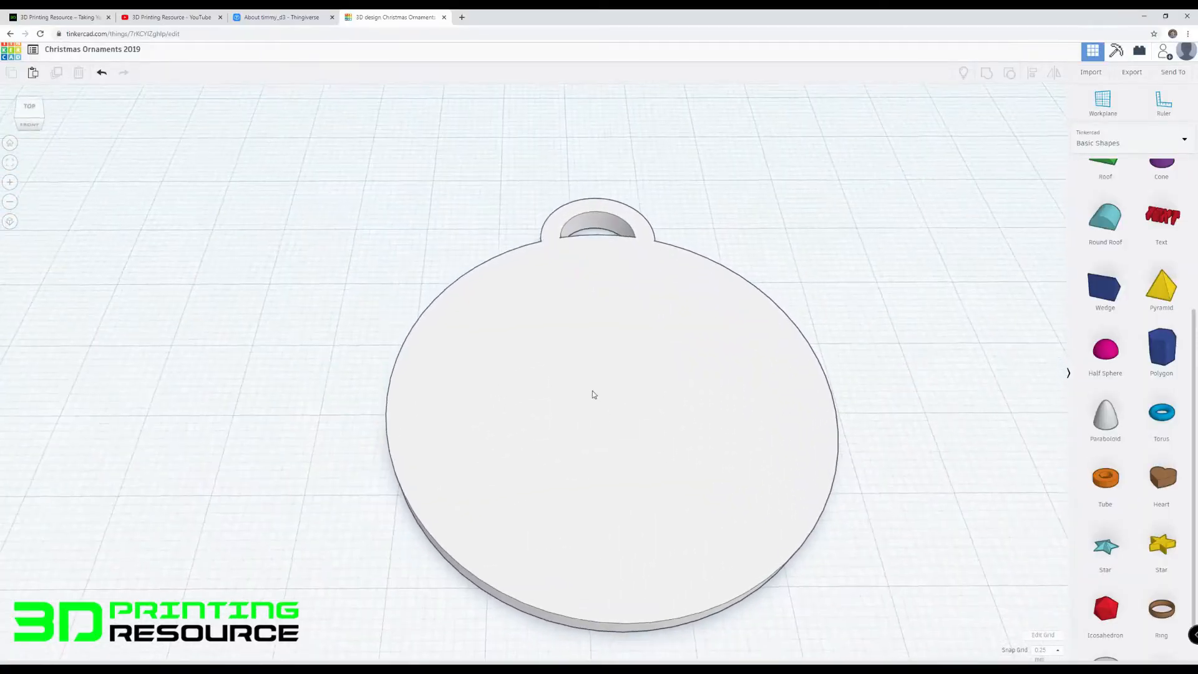
Step: Move the ornament to the back of the workplane and duplicate it into a row of three, spaced about 58.25 mm apart
scroll(591, 387, down, 5)
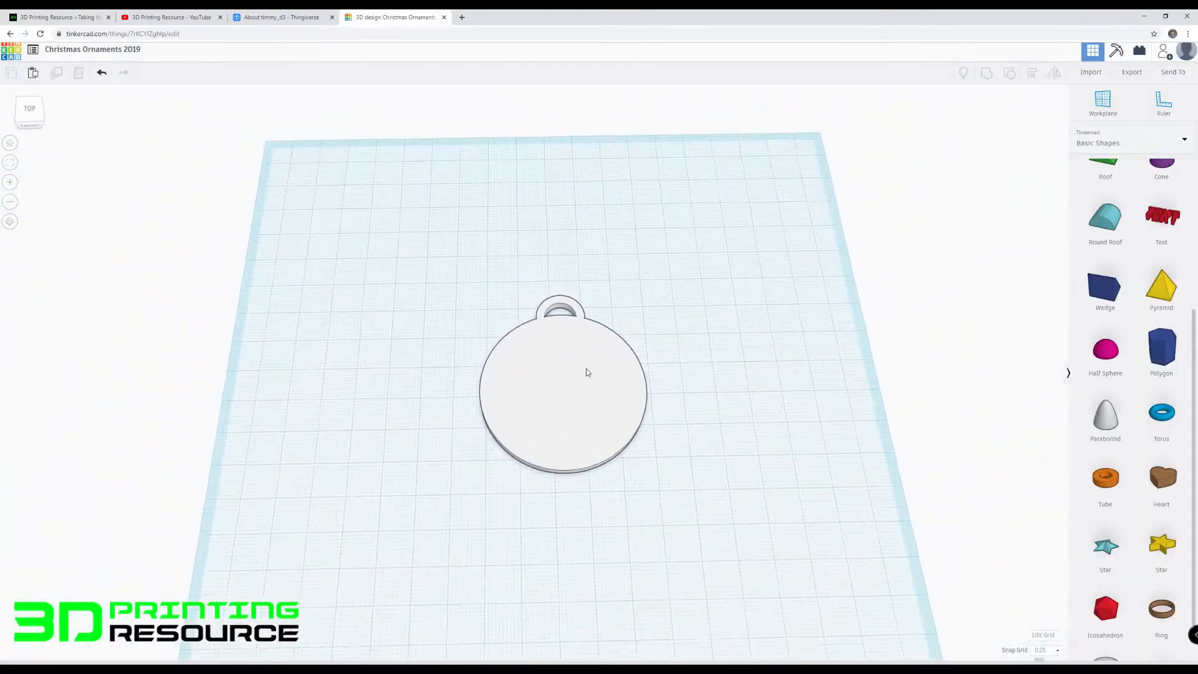
scroll(544, 377, down, 3)
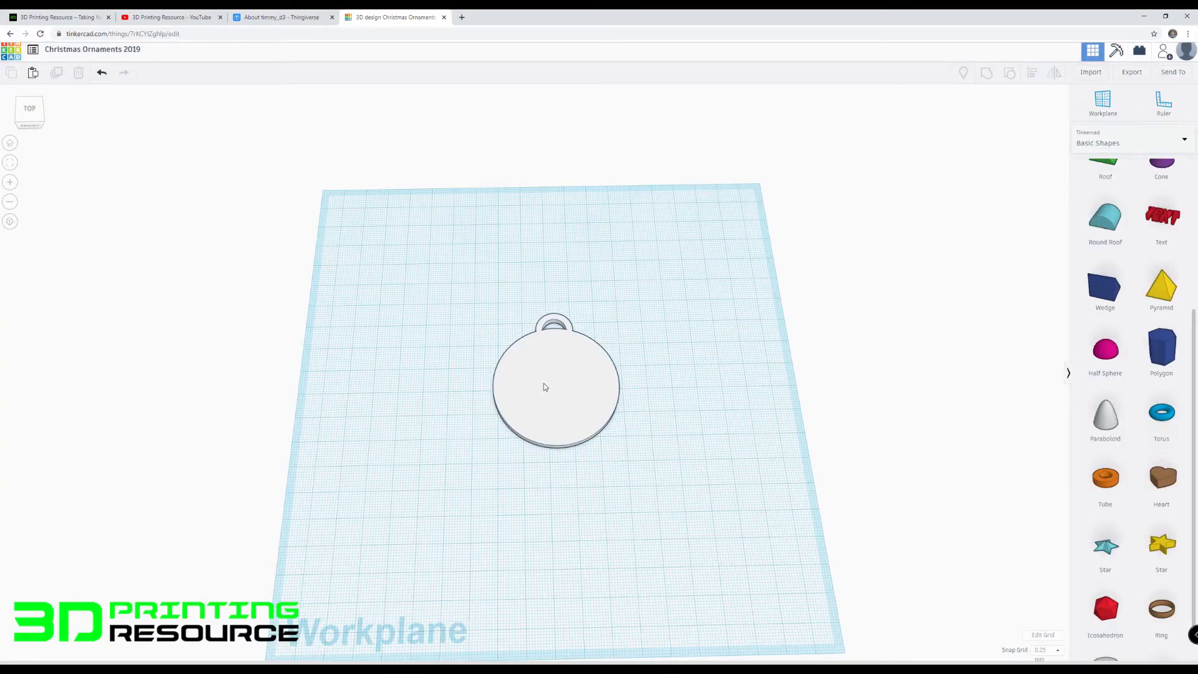
drag(556, 398, 536, 269)
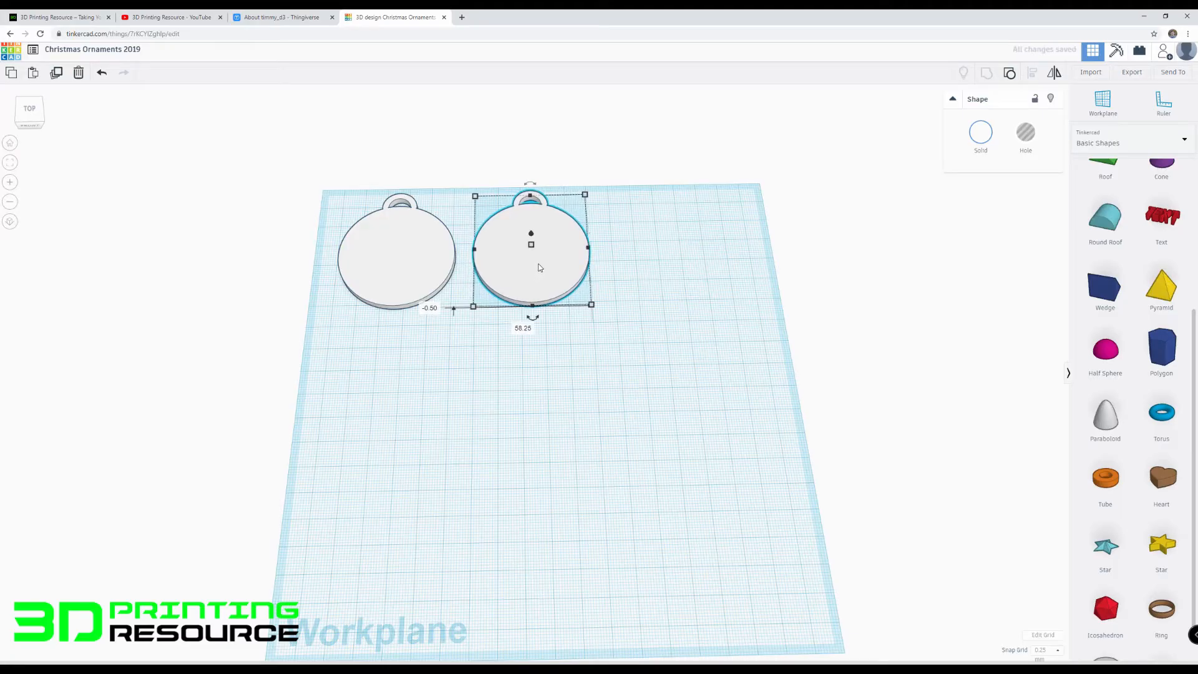
key(ctrl+d)
click(558, 382)
right_drag(559, 383, 555, 362)
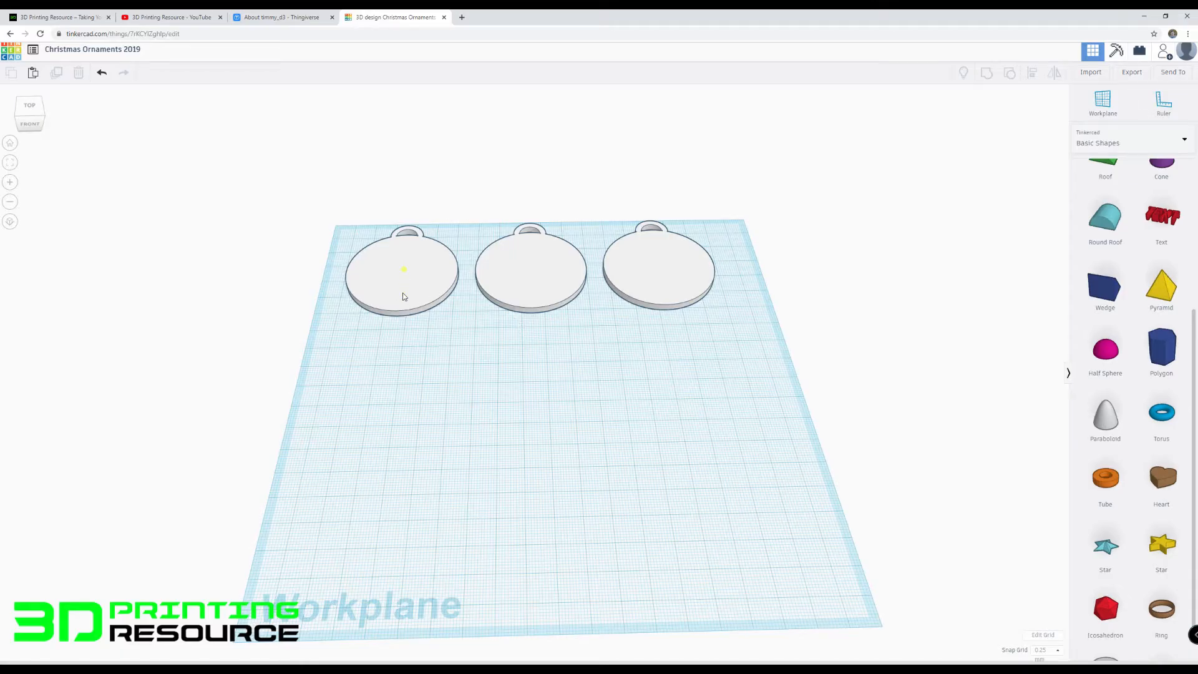
Step: Move the leftmost ornament of the row to the middle front area of the workplane
drag(402, 293, 547, 438)
click(391, 421)
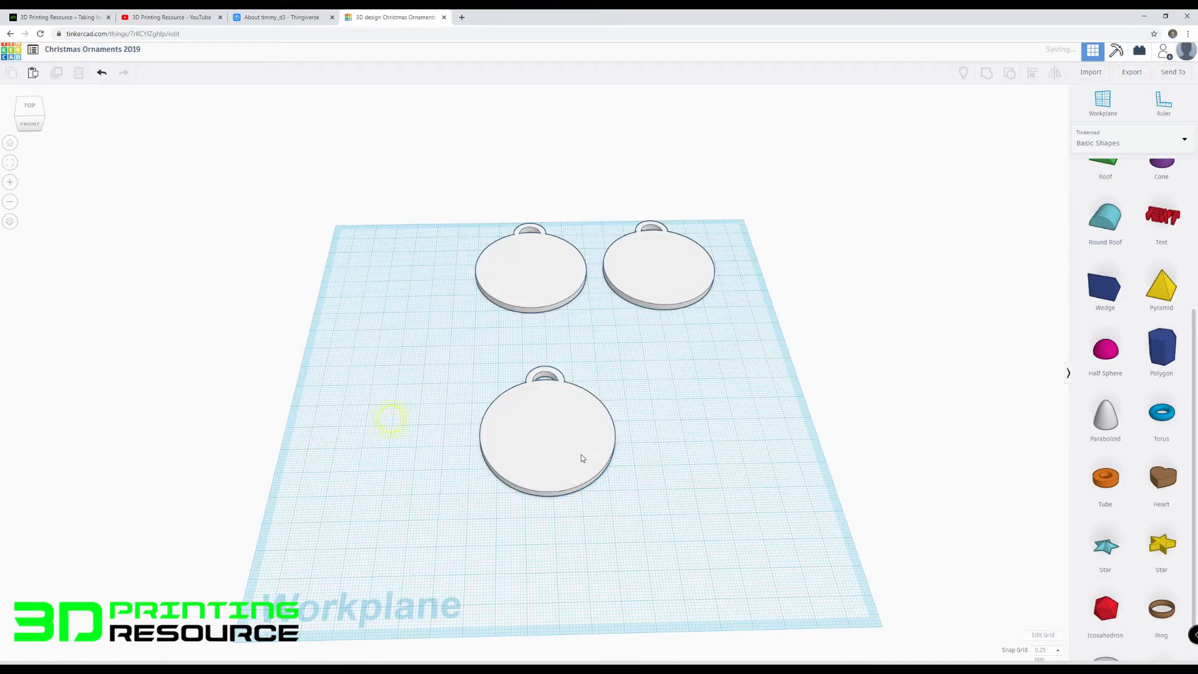
right_drag(624, 496, 609, 472)
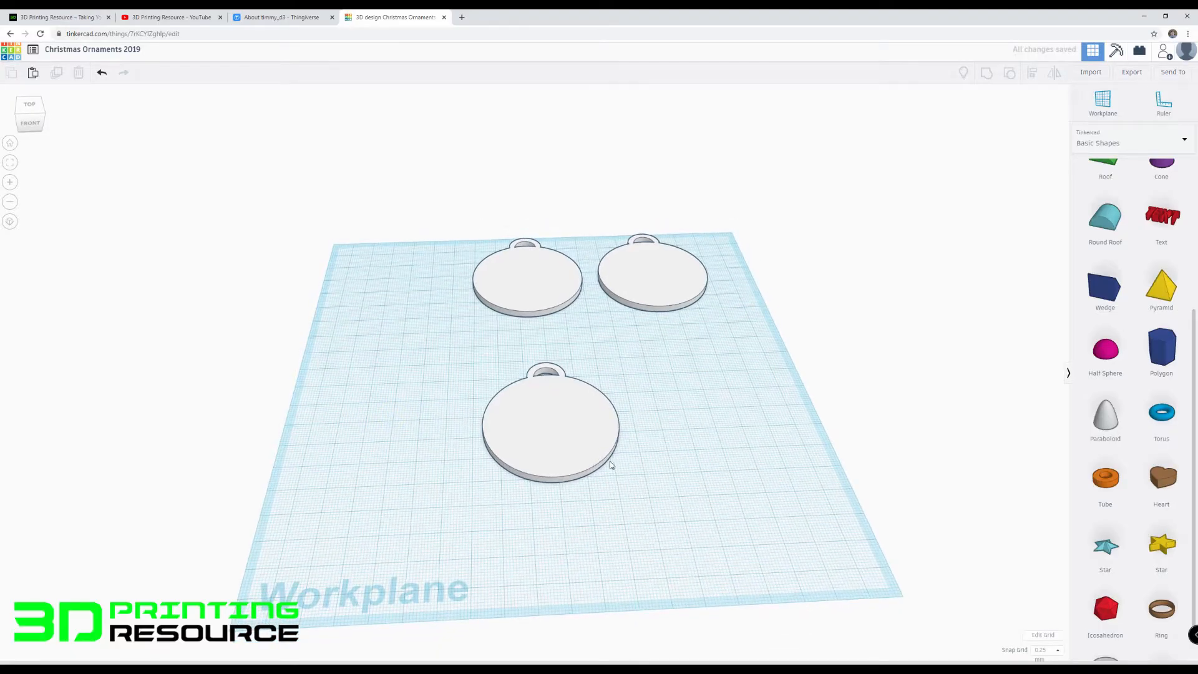
Step: Place a text shape on the front ornament and set its text to "joy"
middle_drag(609, 461, 590, 400)
right_drag(590, 404, 586, 416)
scroll(585, 426, up, 2)
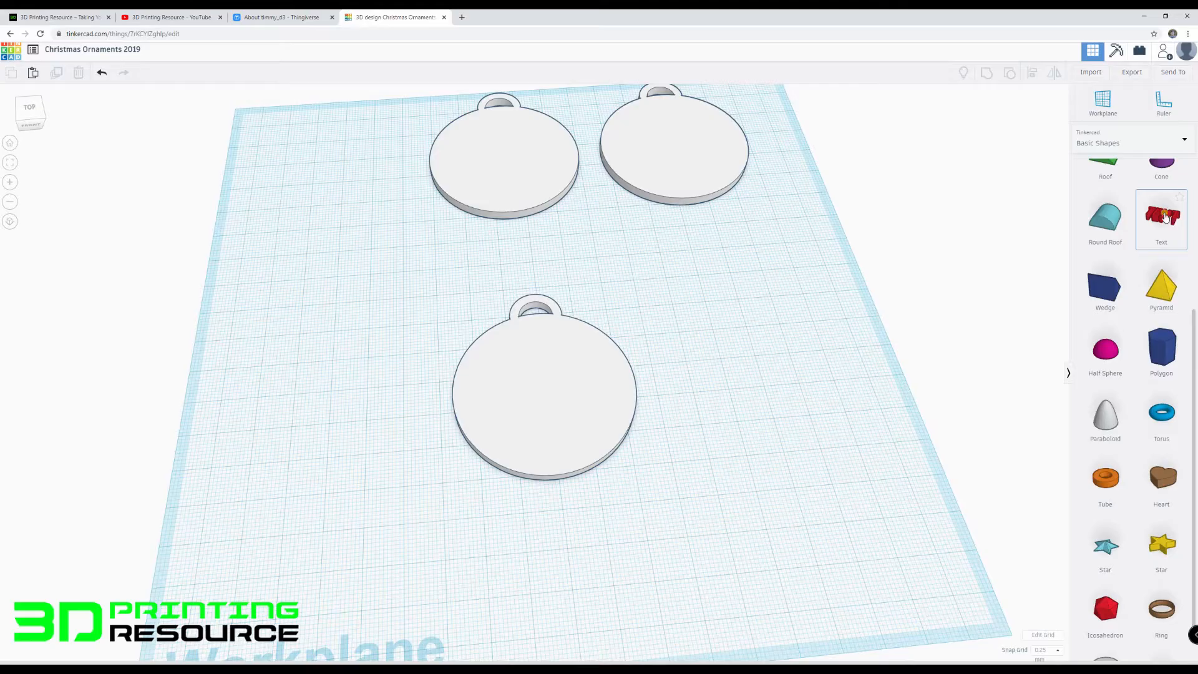
drag(1164, 216, 625, 387)
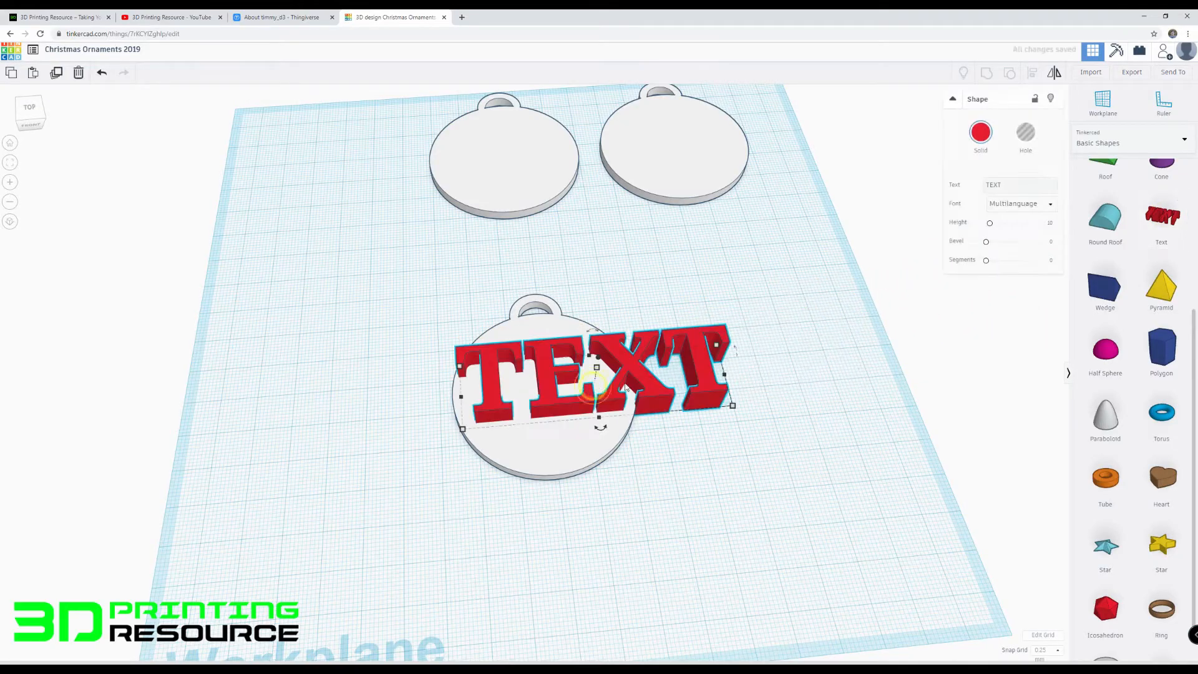
click(1021, 186)
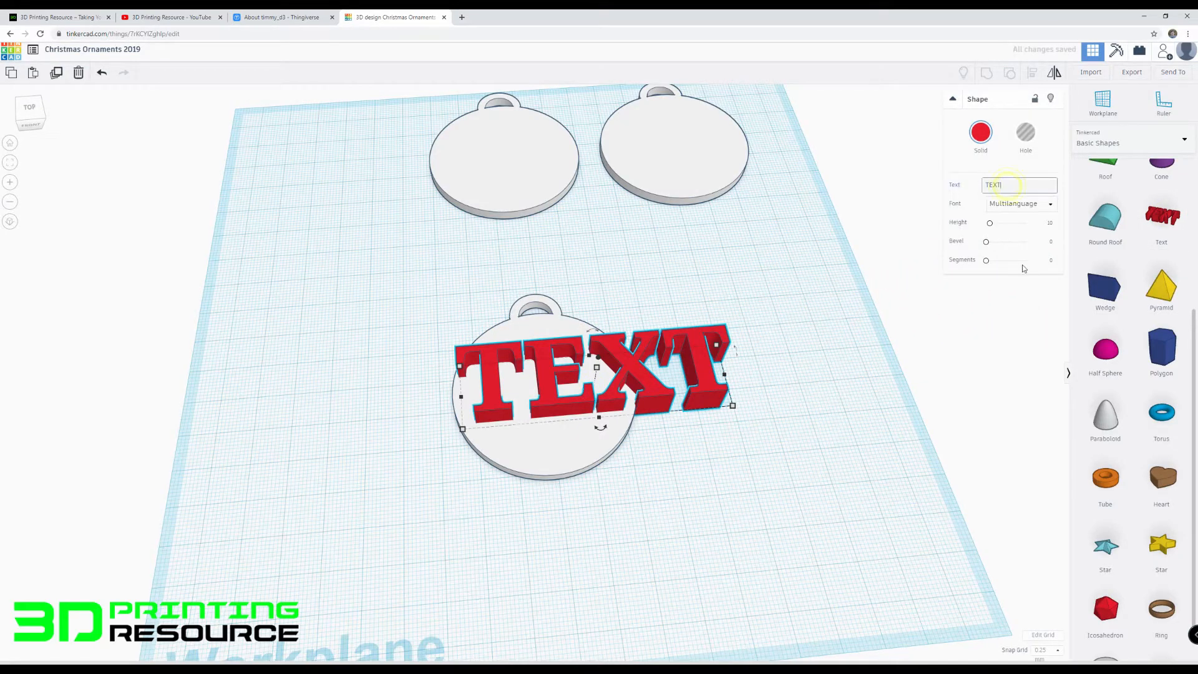
key(BackSpace)
key(BackSpace)
key(BackSpace)
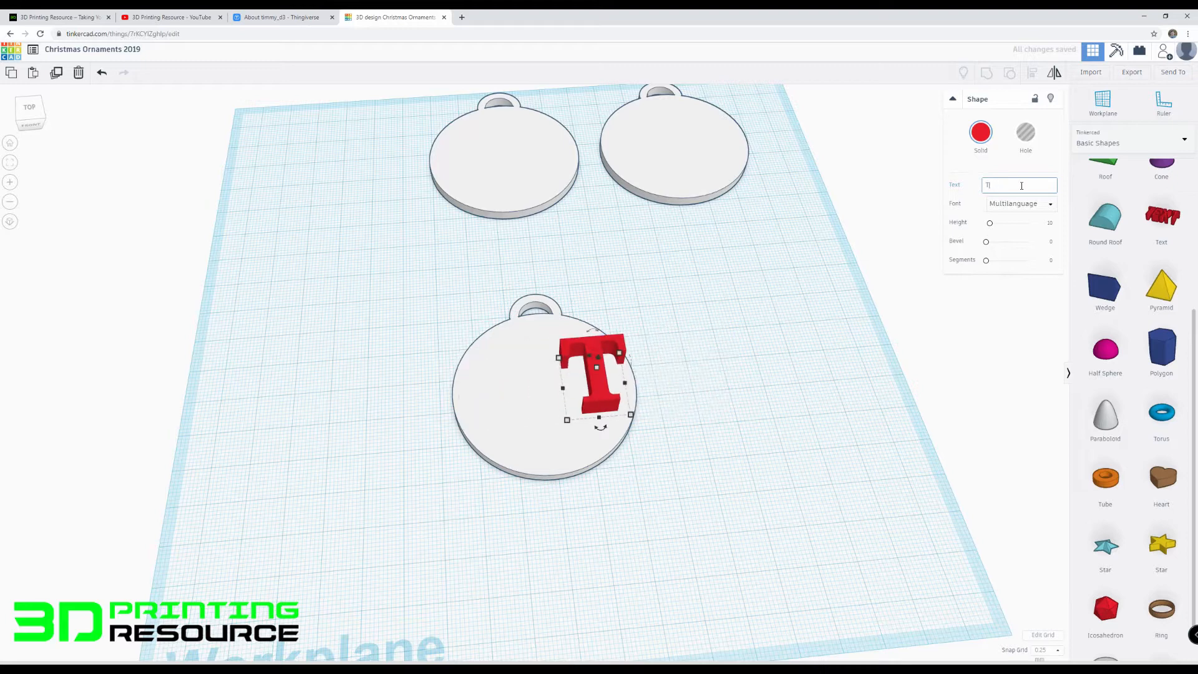
text(joy)
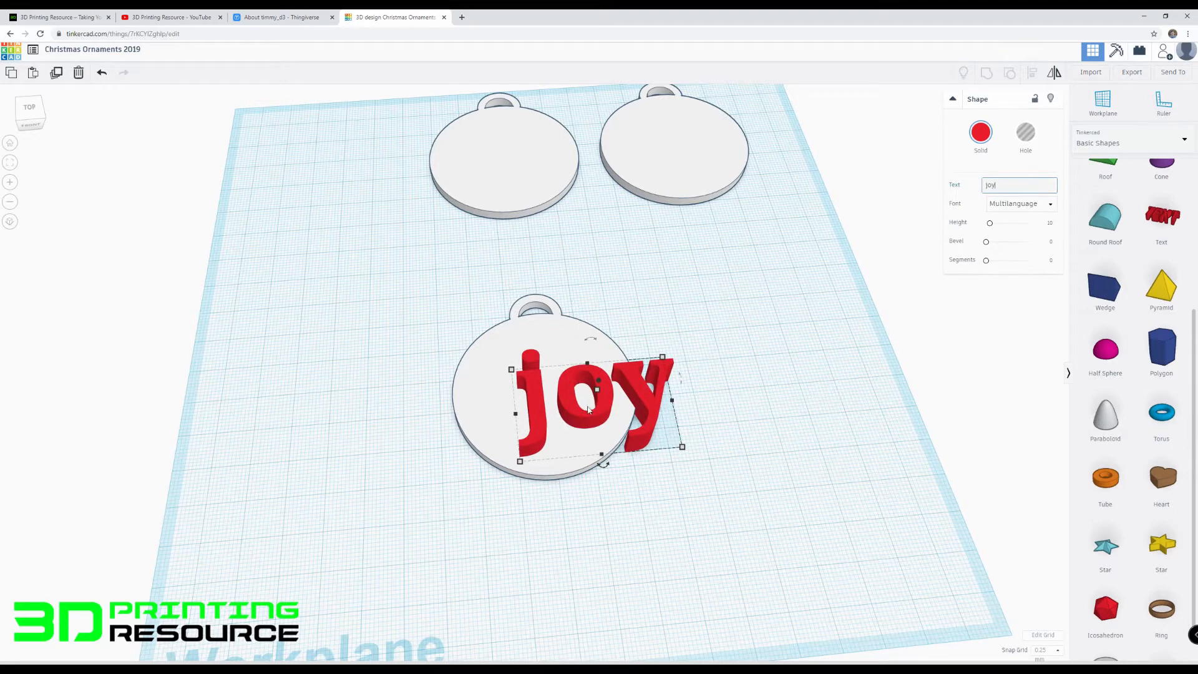
Step: Move the "joy" text onto the front disc and scale it down proportionally so it fits inside the disc
drag(587, 409, 553, 389)
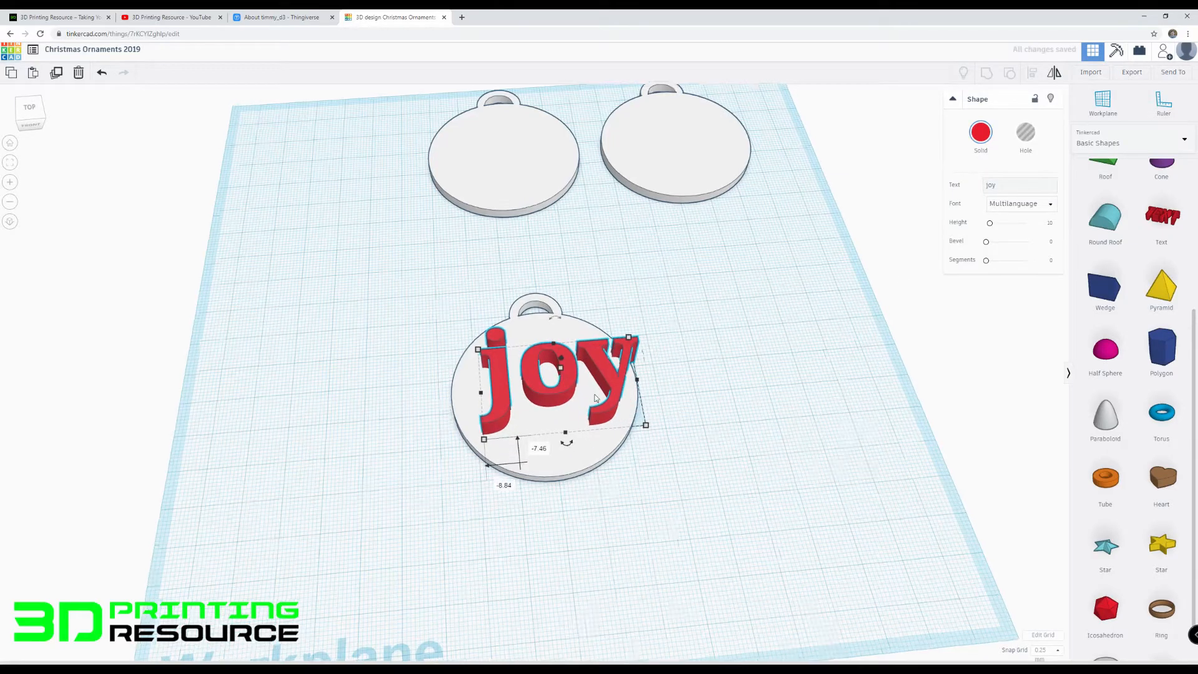
key(f)
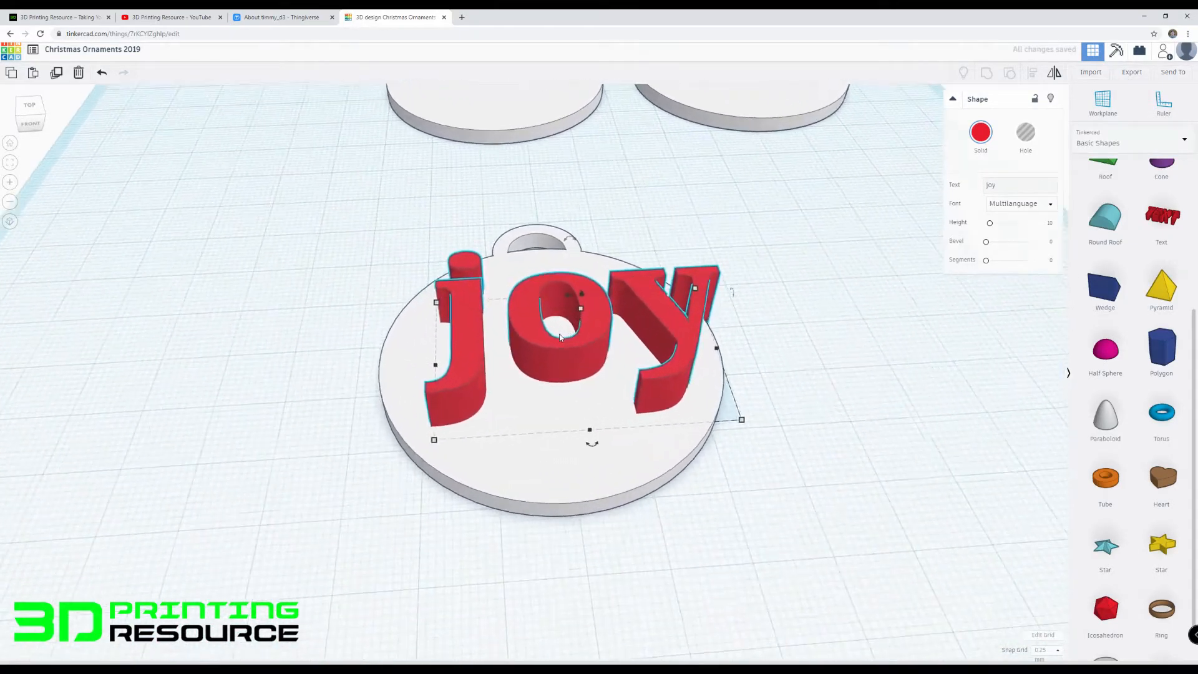
mouse_move(583, 309)
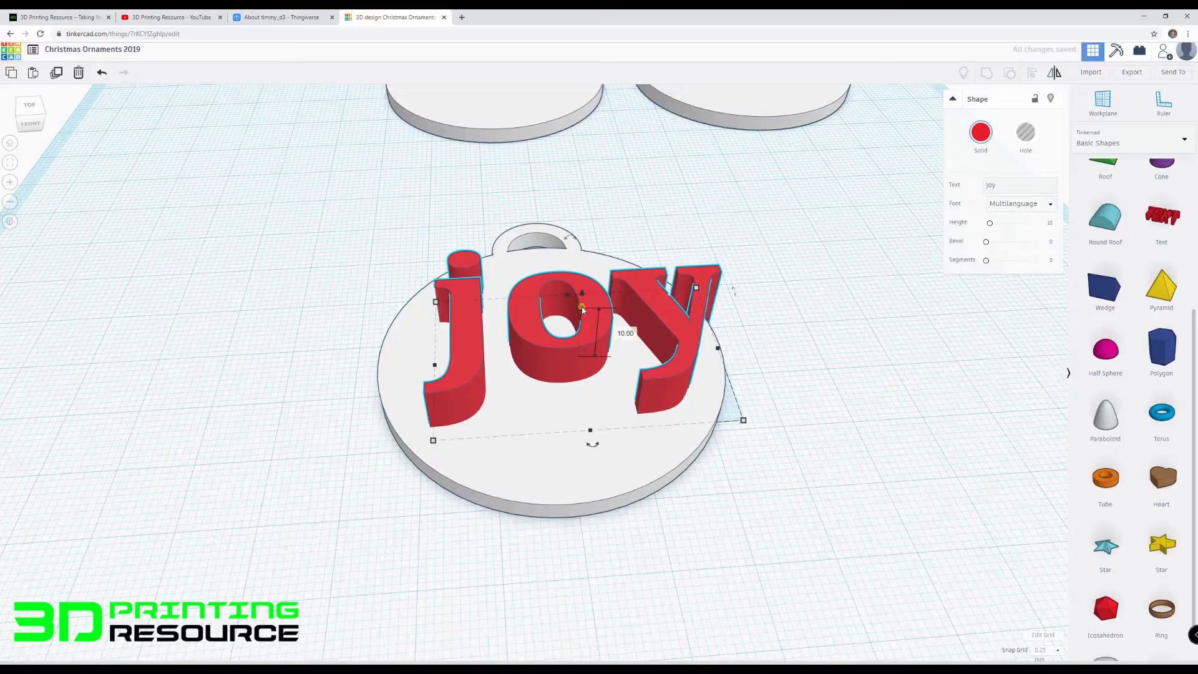
shift+drag(582, 309, 579, 320)
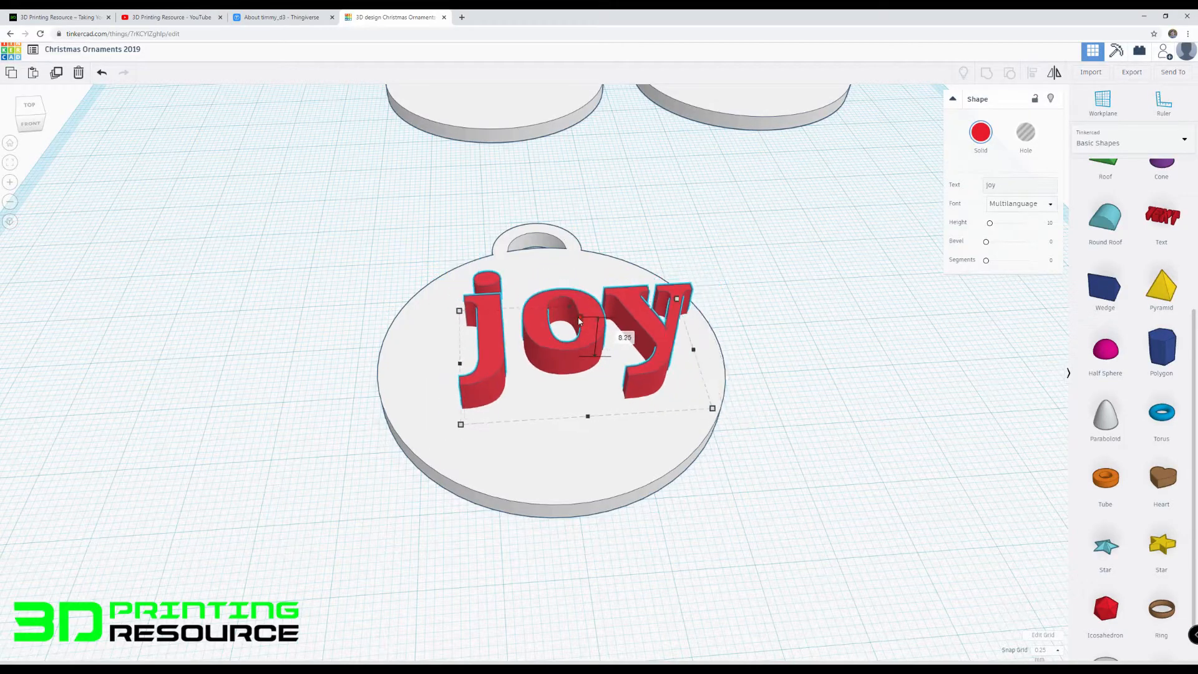
right_drag(577, 320, 563, 364)
scroll(564, 365, down, 3)
drag(542, 413, 530, 410)
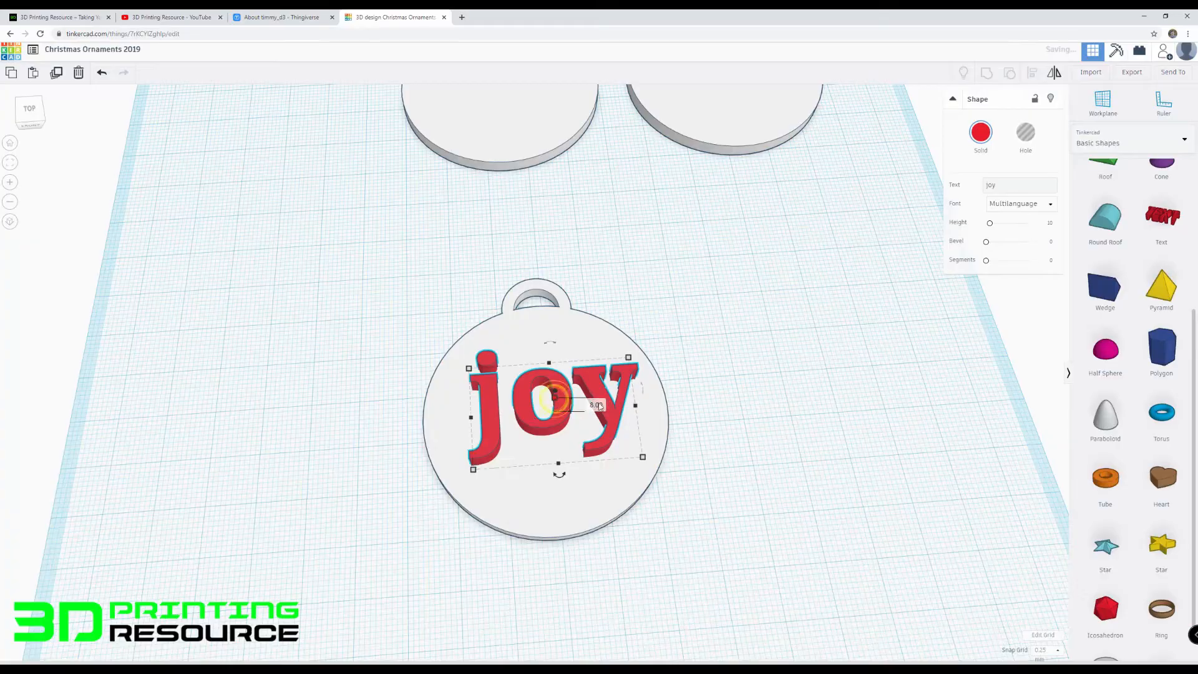
Step: Set the height of the "joy" text to 4 mm
click(597, 404)
text(4)
key(Return)
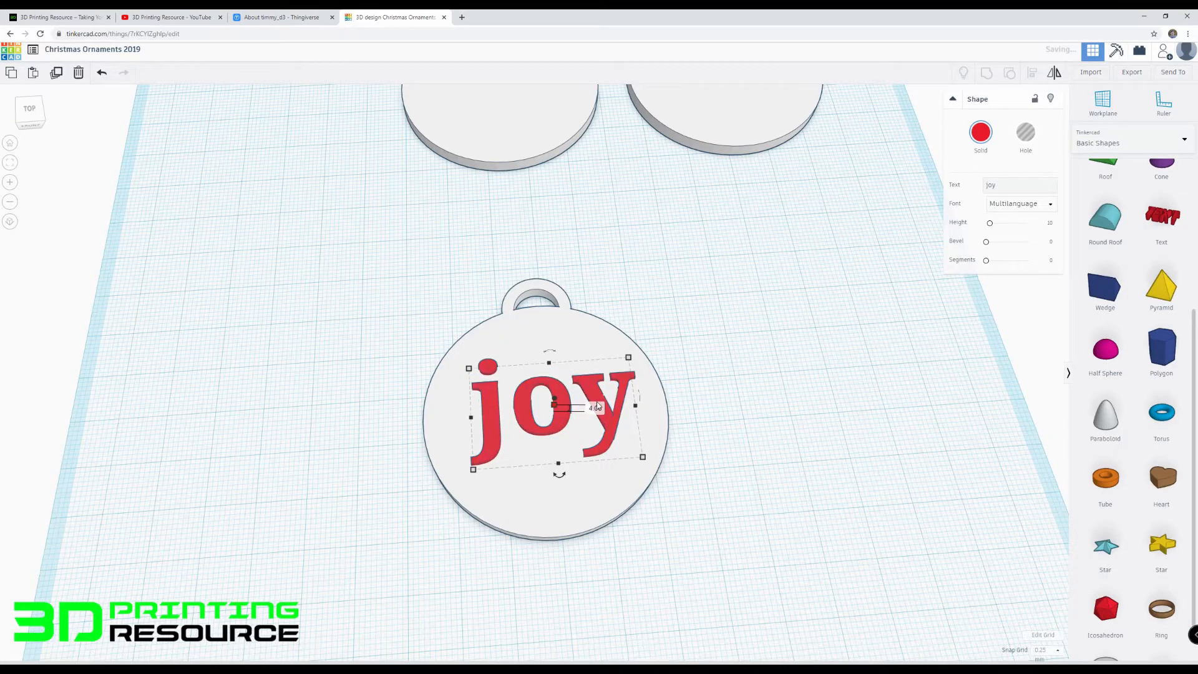
Step: Examine from a low angle and from above how the "joy" text is raised over the disc
right_drag(597, 404, 468, 376)
scroll(570, 286, up, 5)
click(468, 377)
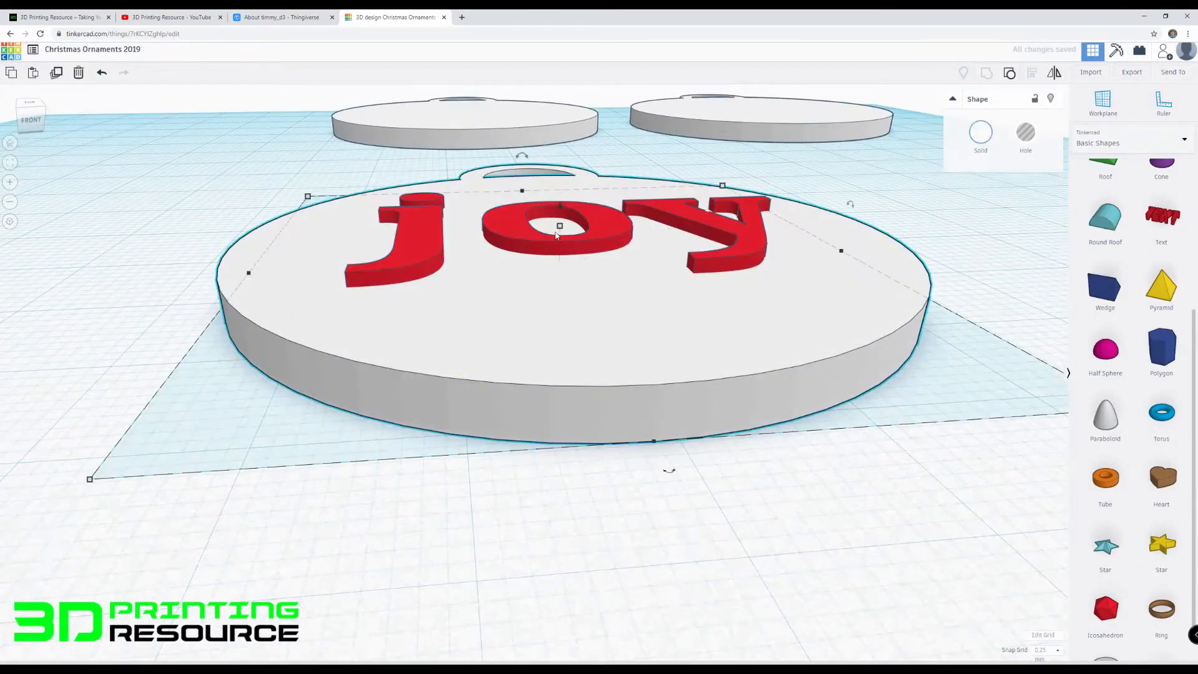
click(413, 509)
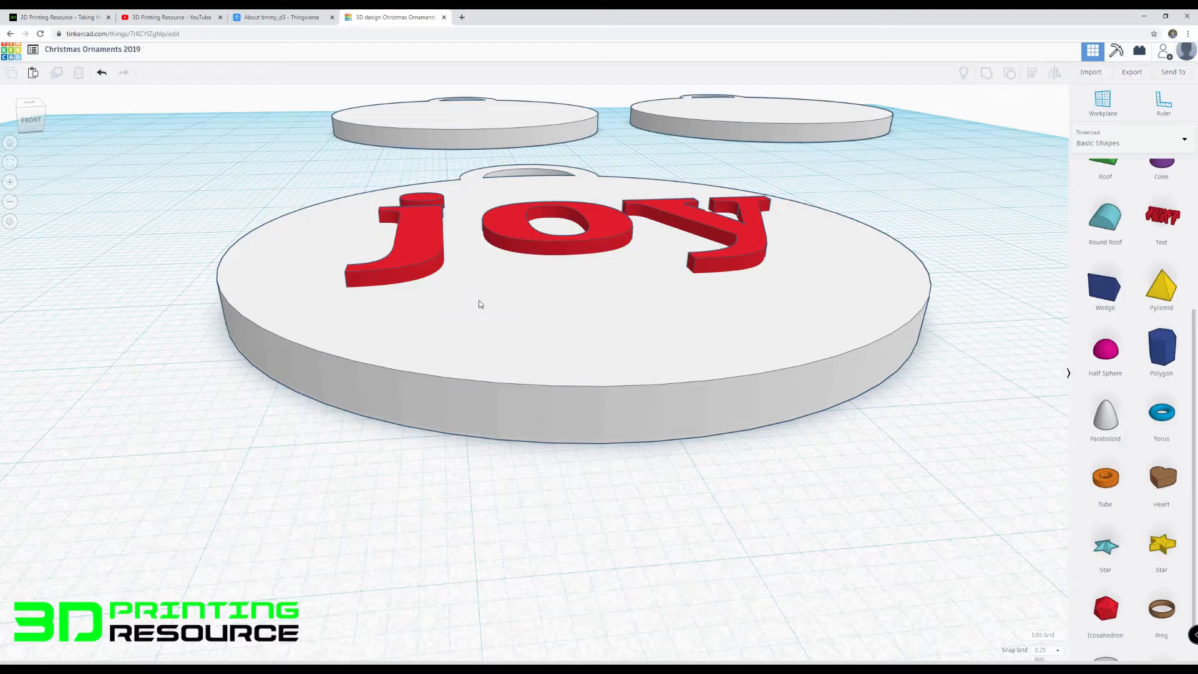
click(523, 237)
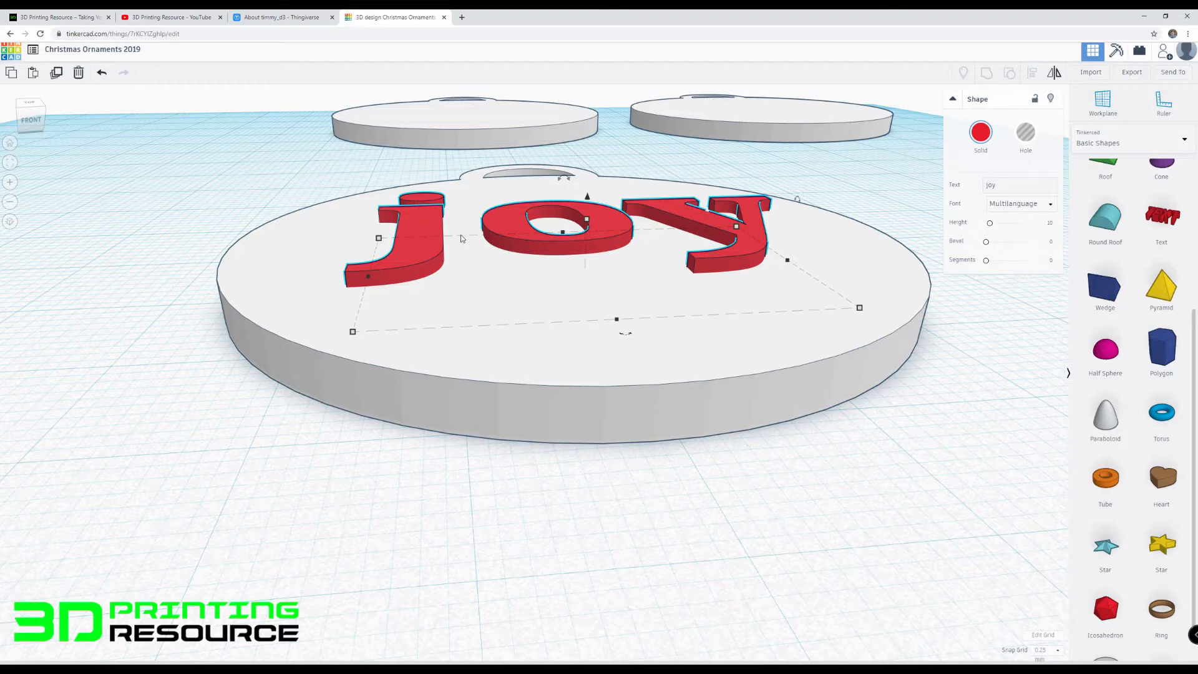
right_drag(648, 222, 624, 258)
scroll(581, 260, down, 4)
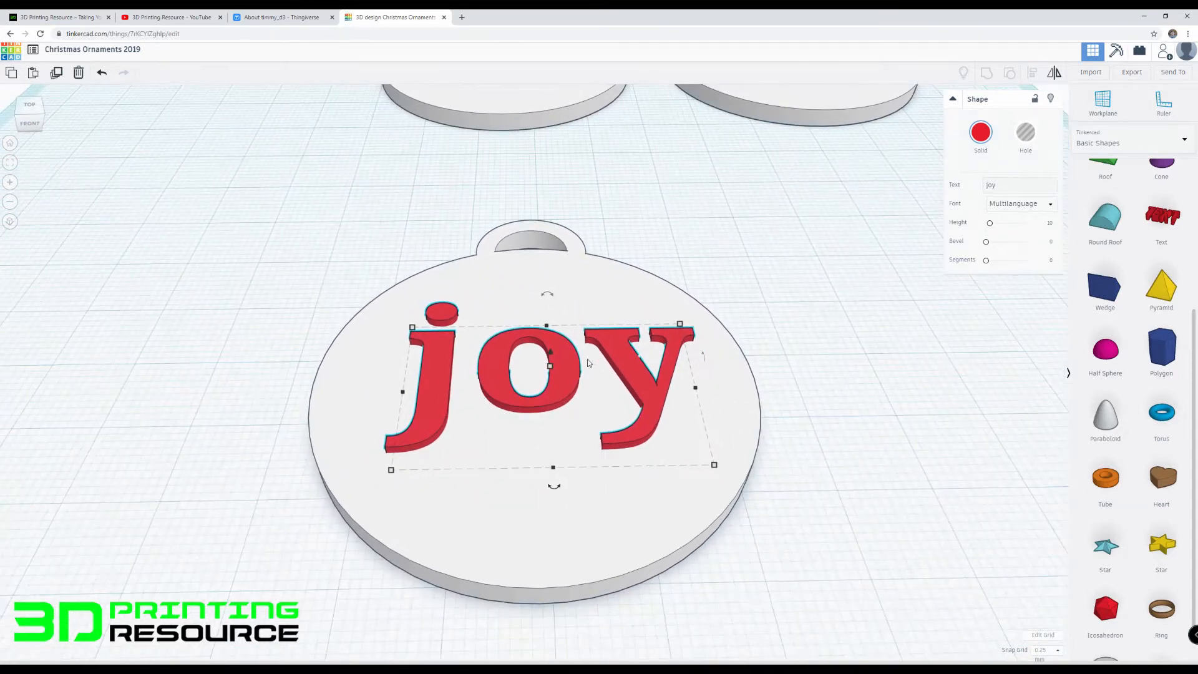
scroll(555, 341, down, 3)
scroll(554, 340, down, 2)
right_drag(536, 340, 517, 359)
scroll(499, 351, down, 2)
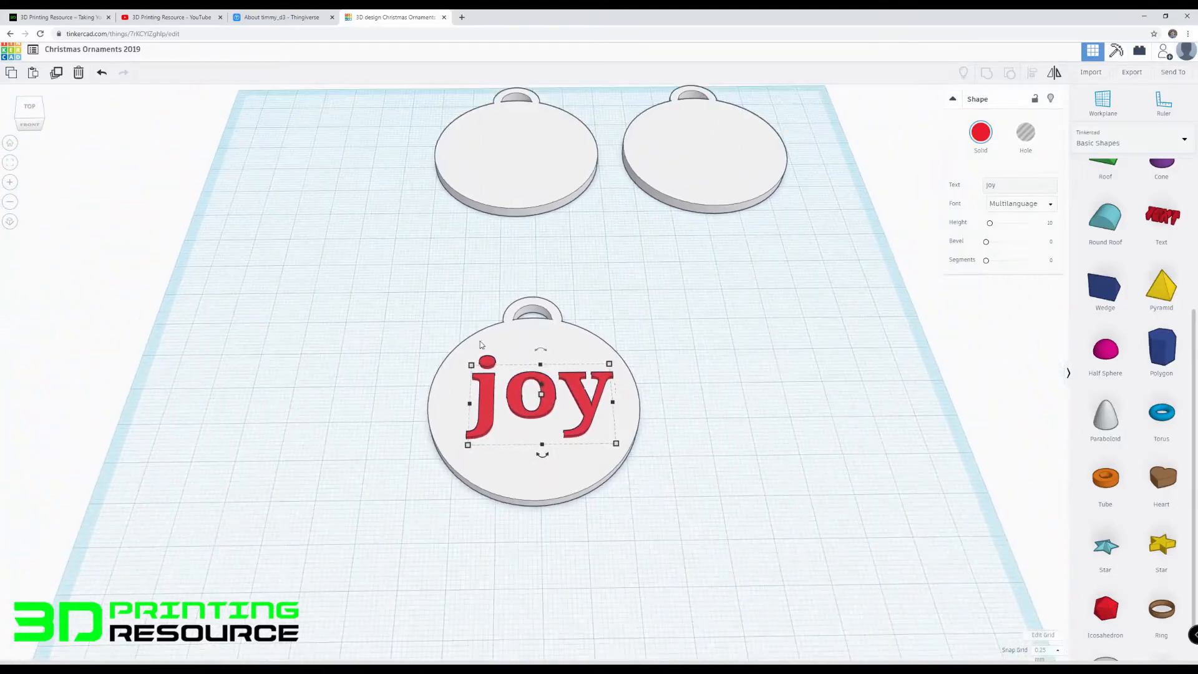
Step: Centre the "joy" text and the front ornament on each other horizontally
drag(456, 328, 670, 528)
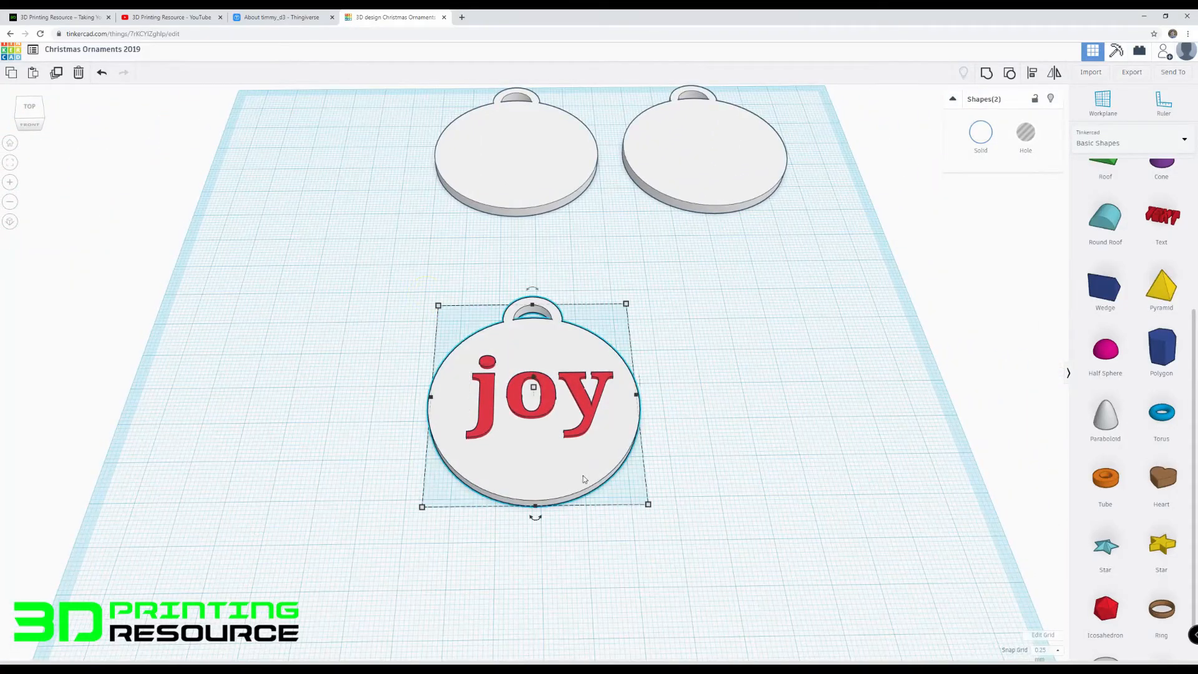
click(535, 517)
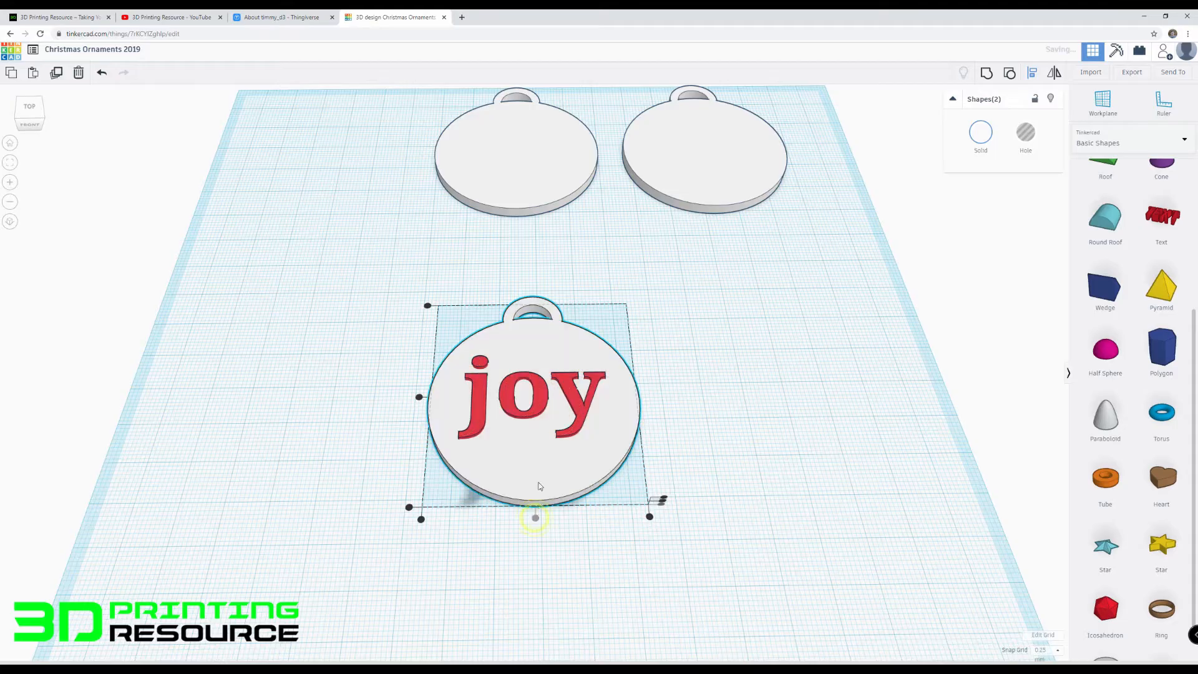
click(533, 534)
Step: Nudge the "joy" text five grid increments to the right on the disc
click(535, 411)
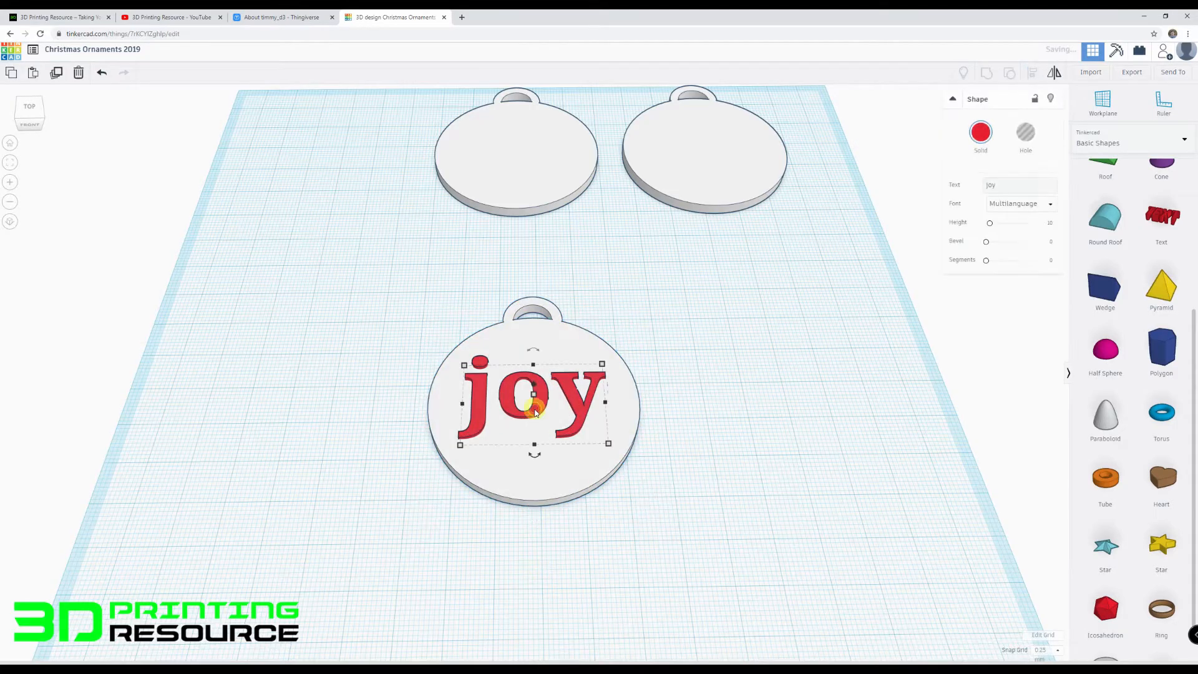
key(Right)
key(Right)
key(Right)
key(Right)
key(Right)
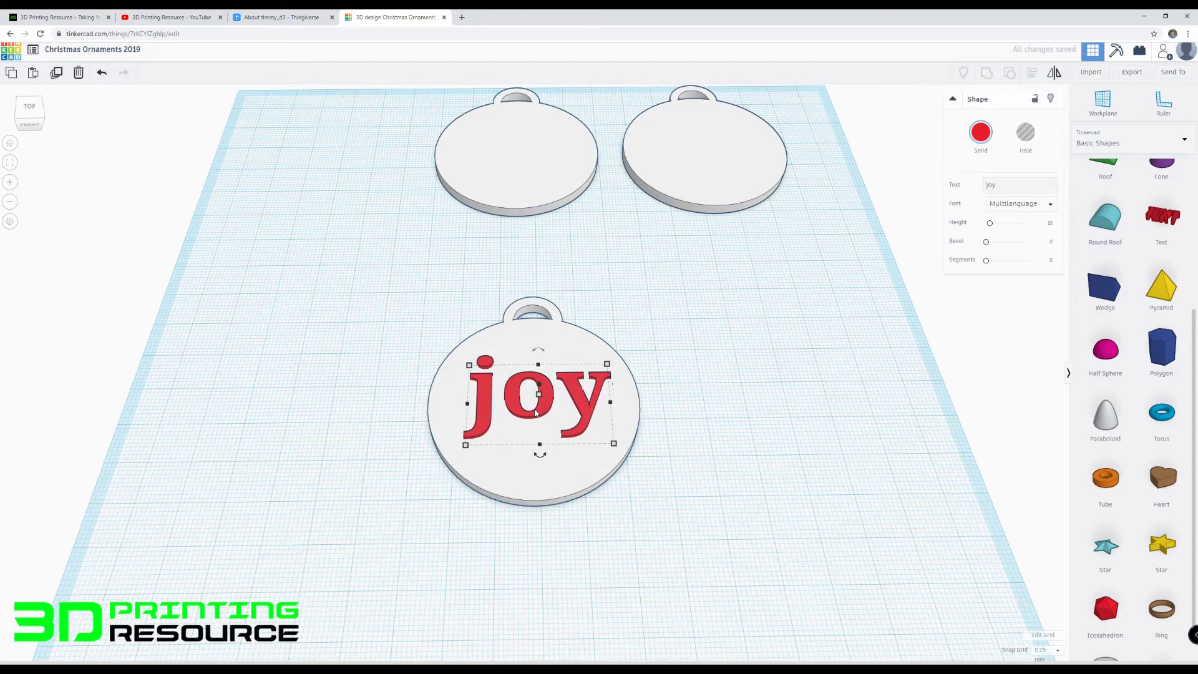
scroll(542, 462, up, 4)
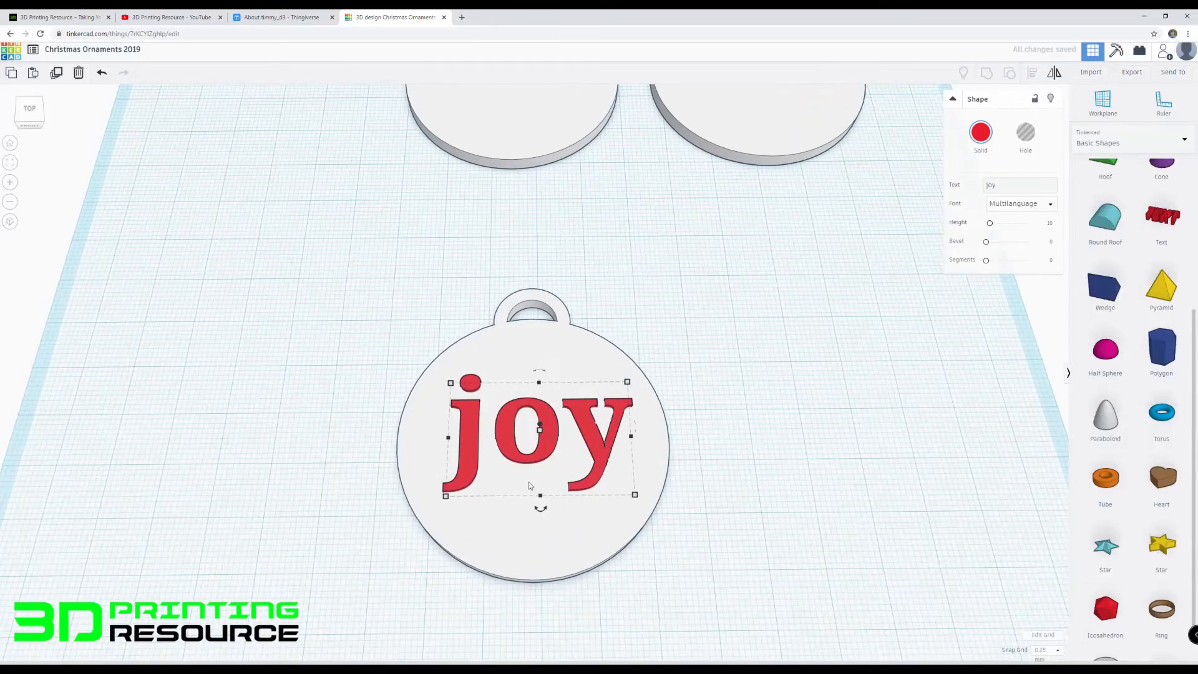
scroll(529, 482, down, 2)
right_drag(530, 462, 488, 448)
click(627, 491)
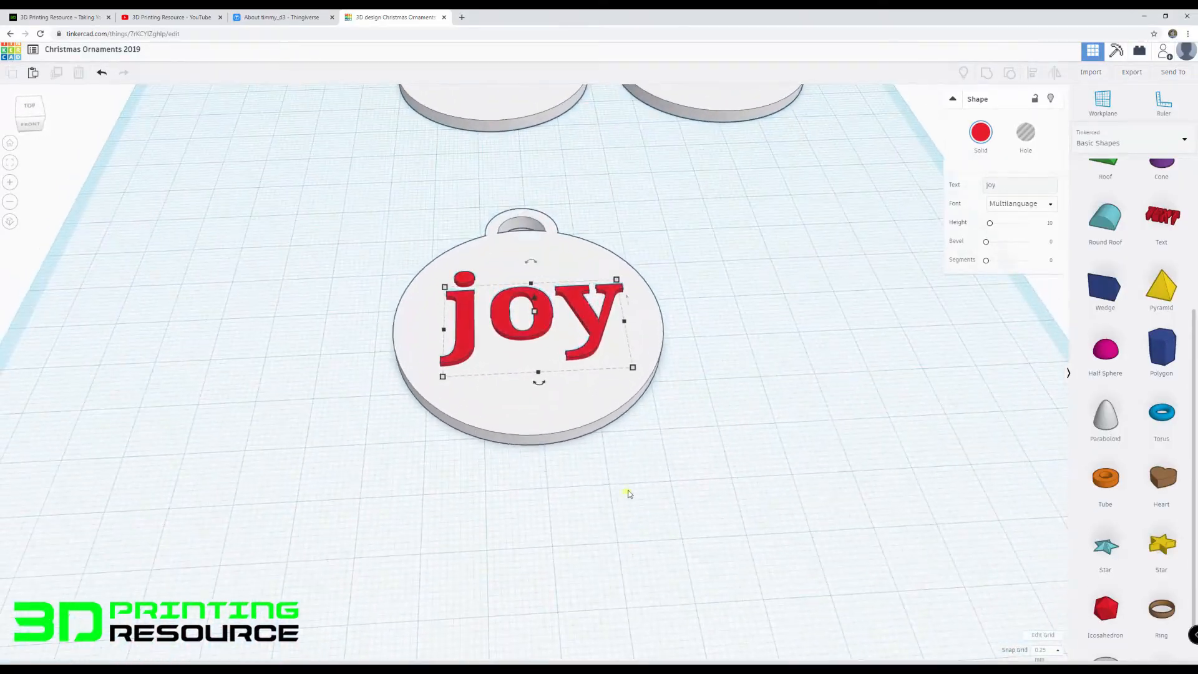
Step: Add a tube beside the front ornament with 64 sides and a height of 4 mm
drag(1105, 477, 665, 412)
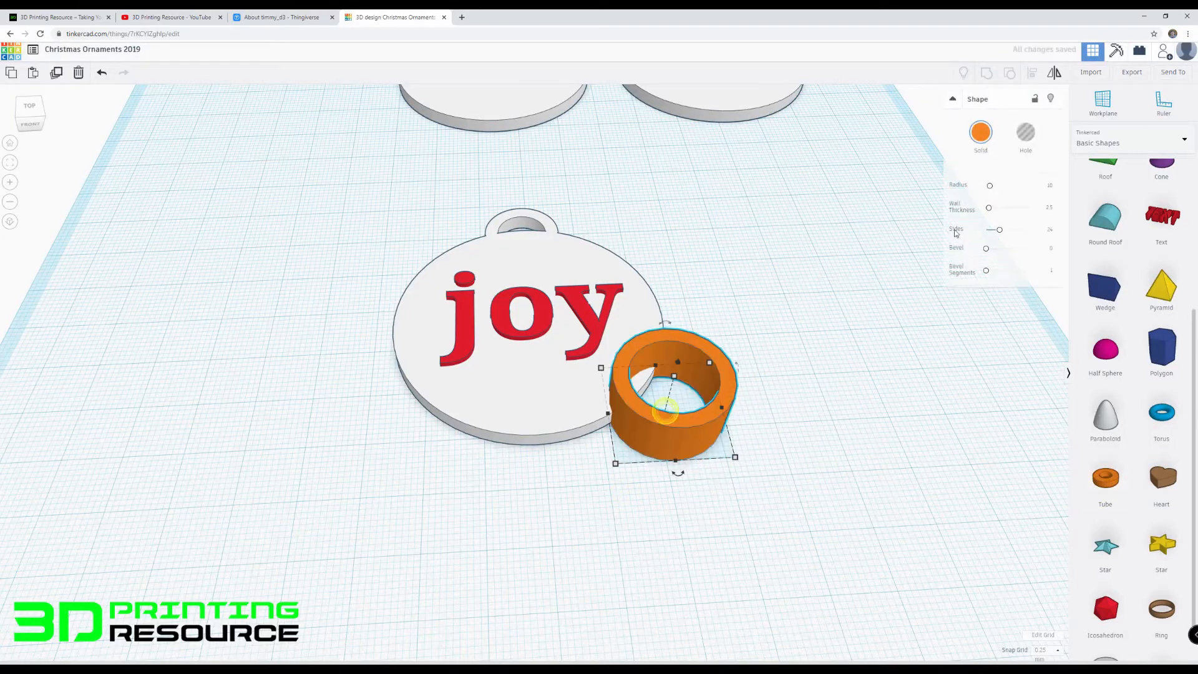
drag(996, 237, 1082, 233)
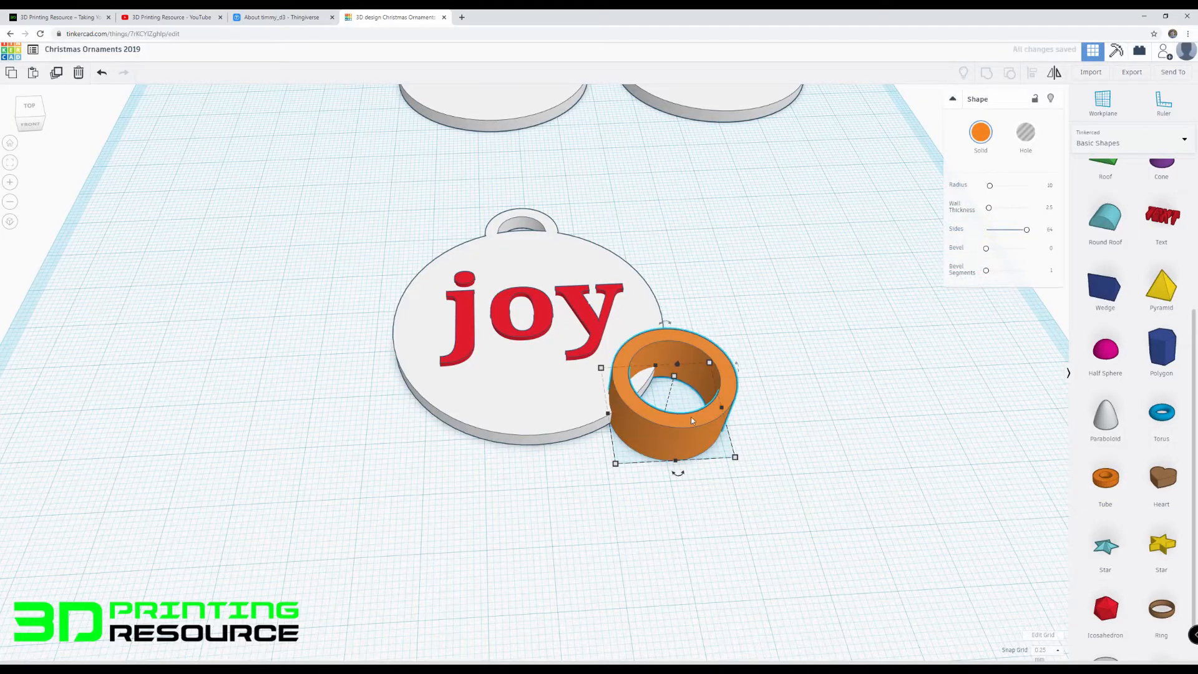
mouse_move(676, 375)
click(712, 393)
text(4)
key(Return)
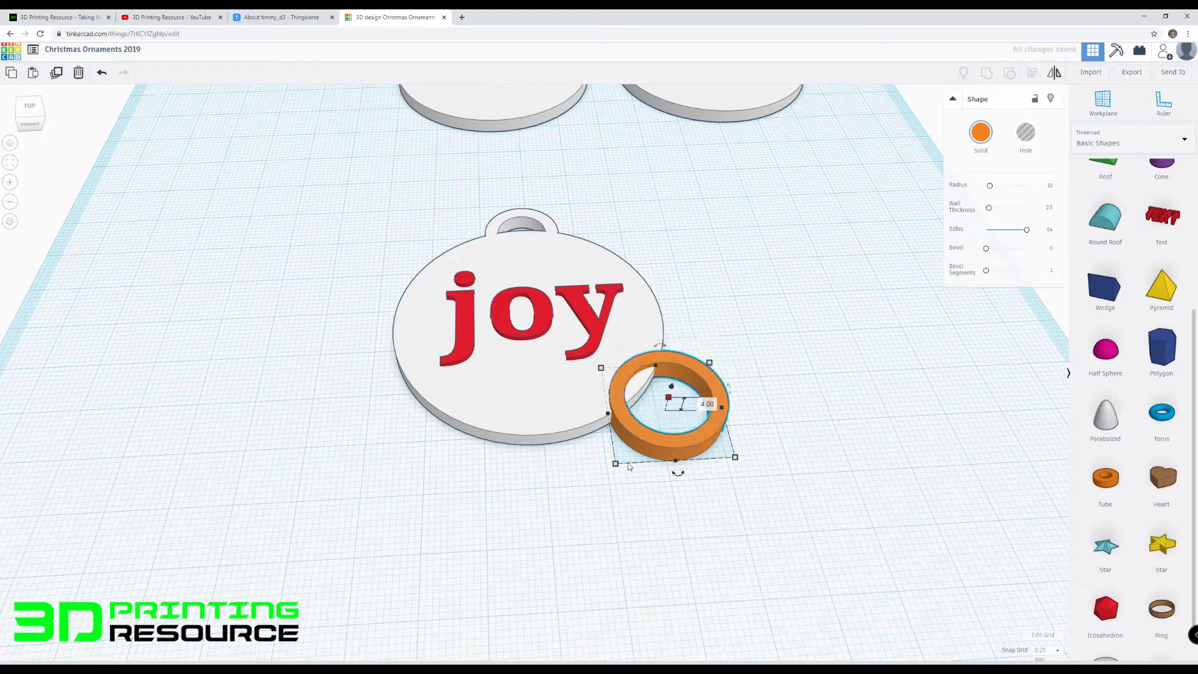
Step: Resize the tube to 50 by 50 mm and move it over the front ornament's disc
click(617, 464)
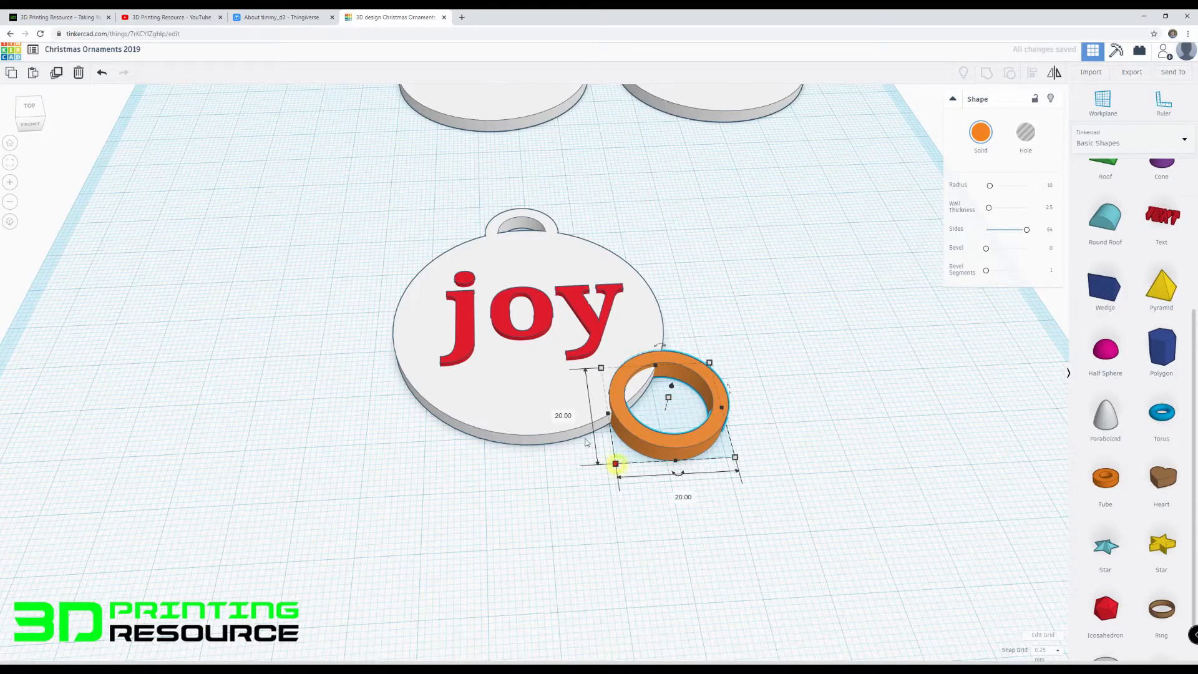
click(554, 414)
text(50)
key(Tab)
text(50)
key(Return)
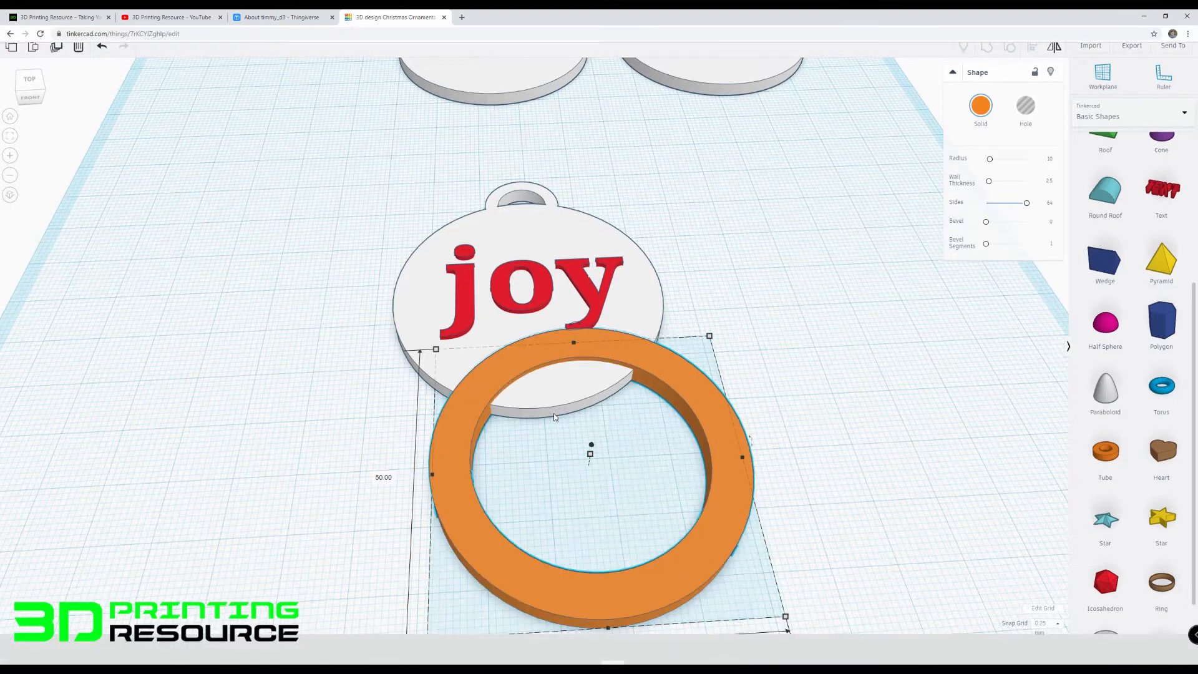
drag(517, 542, 466, 378)
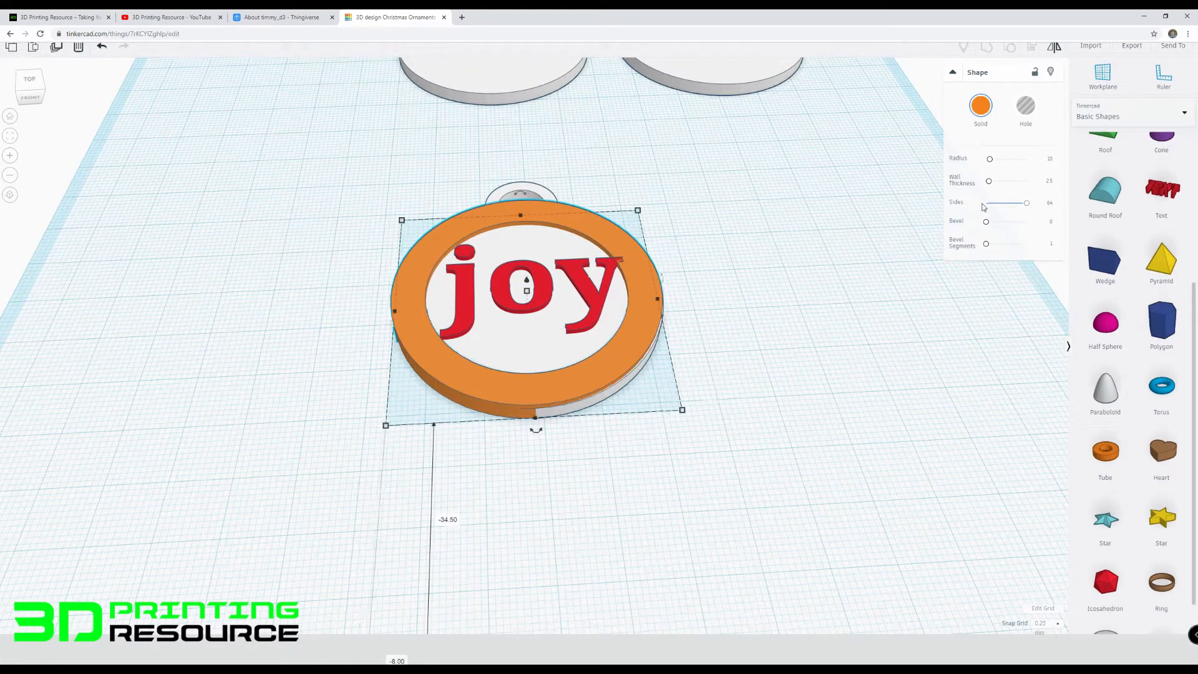
Step: Reduce the tube's wall thickness to about 0.63 and colour it red to match the text
drag(991, 188, 988, 187)
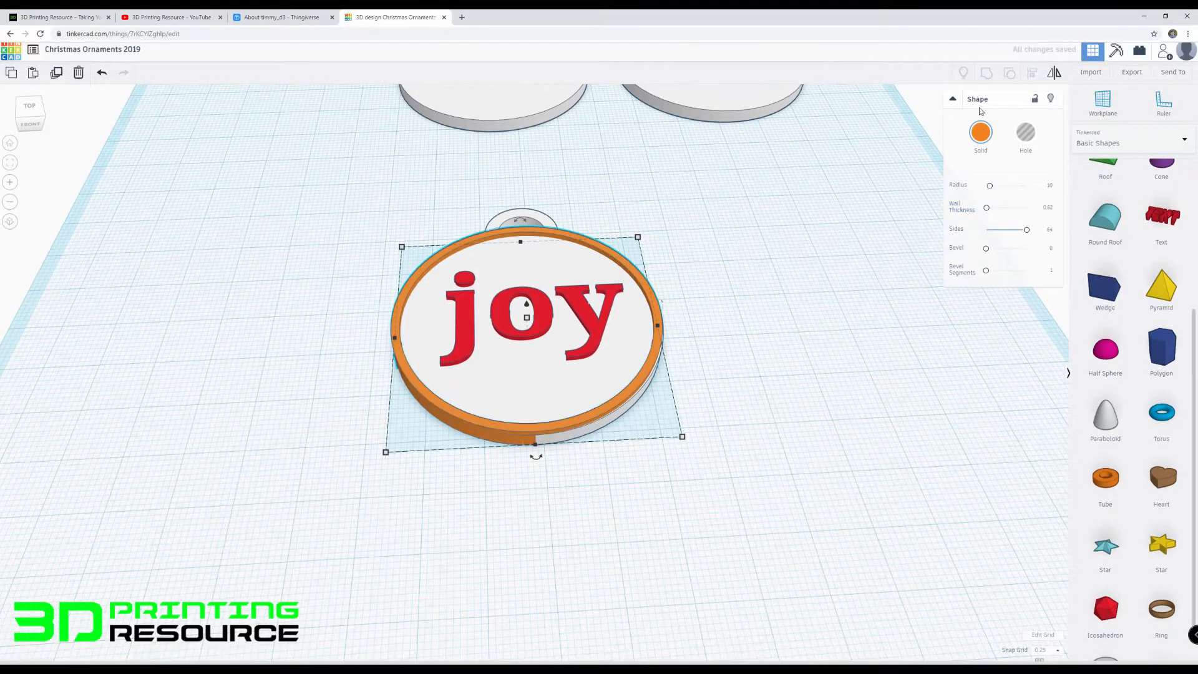
click(980, 131)
click(973, 201)
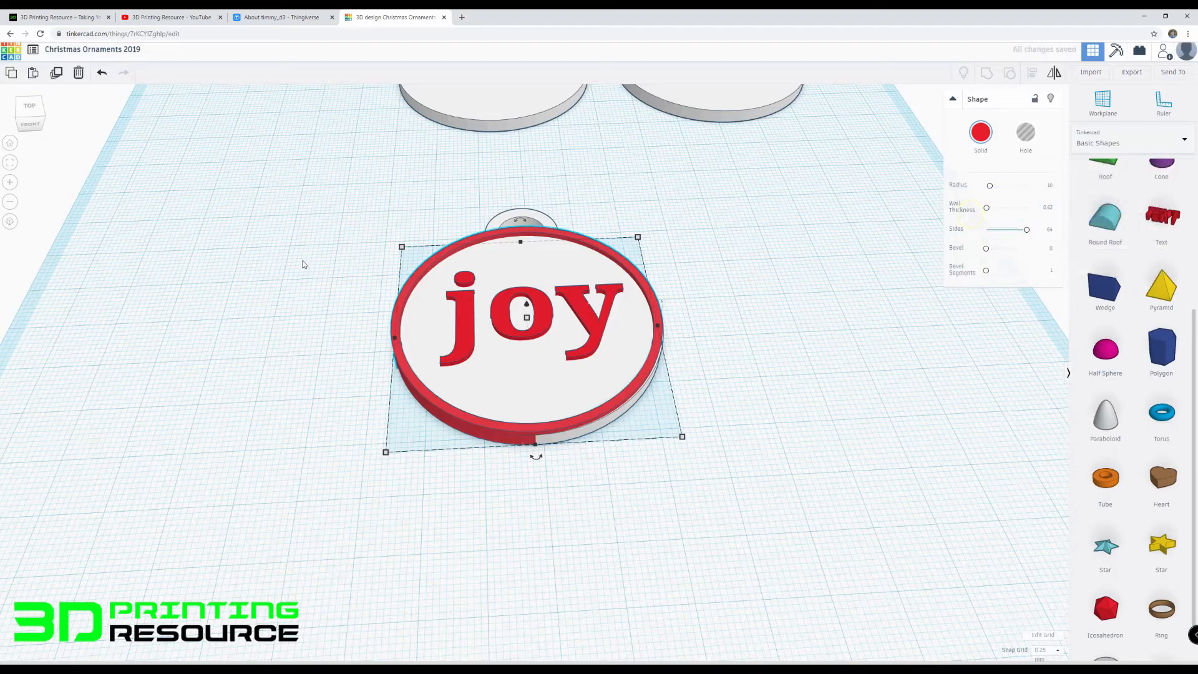
Step: Centre the disc, the "joy" text and the red ring on each other horizontally
drag(316, 212, 751, 468)
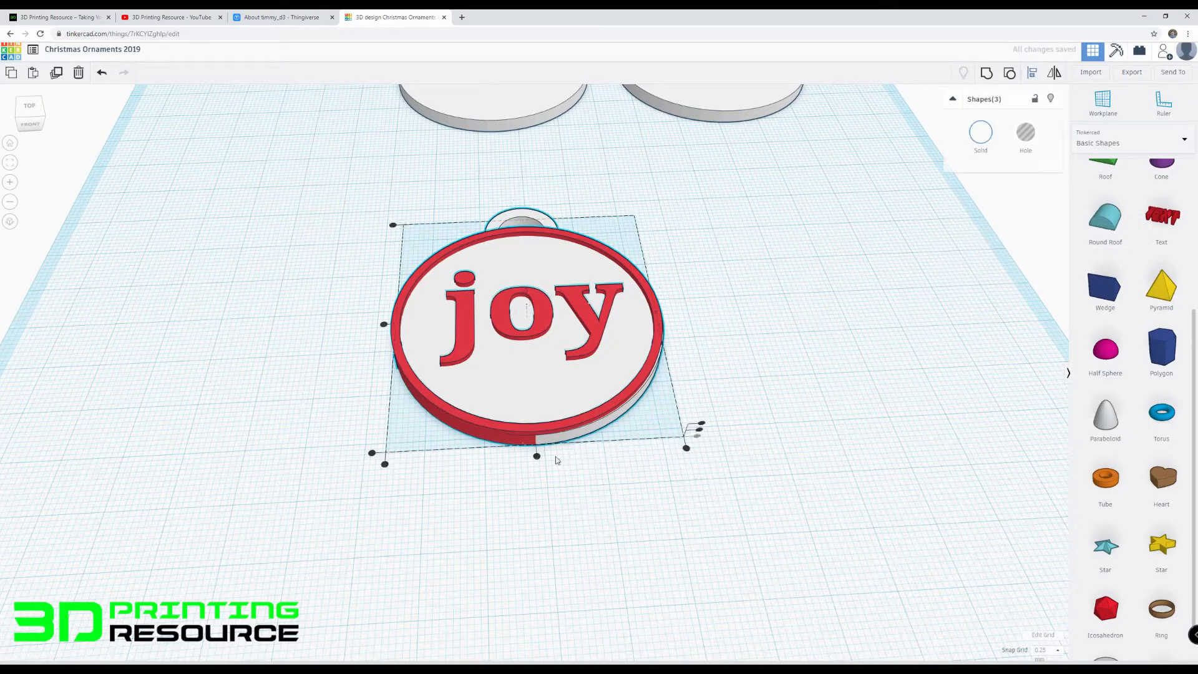
click(537, 457)
click(573, 493)
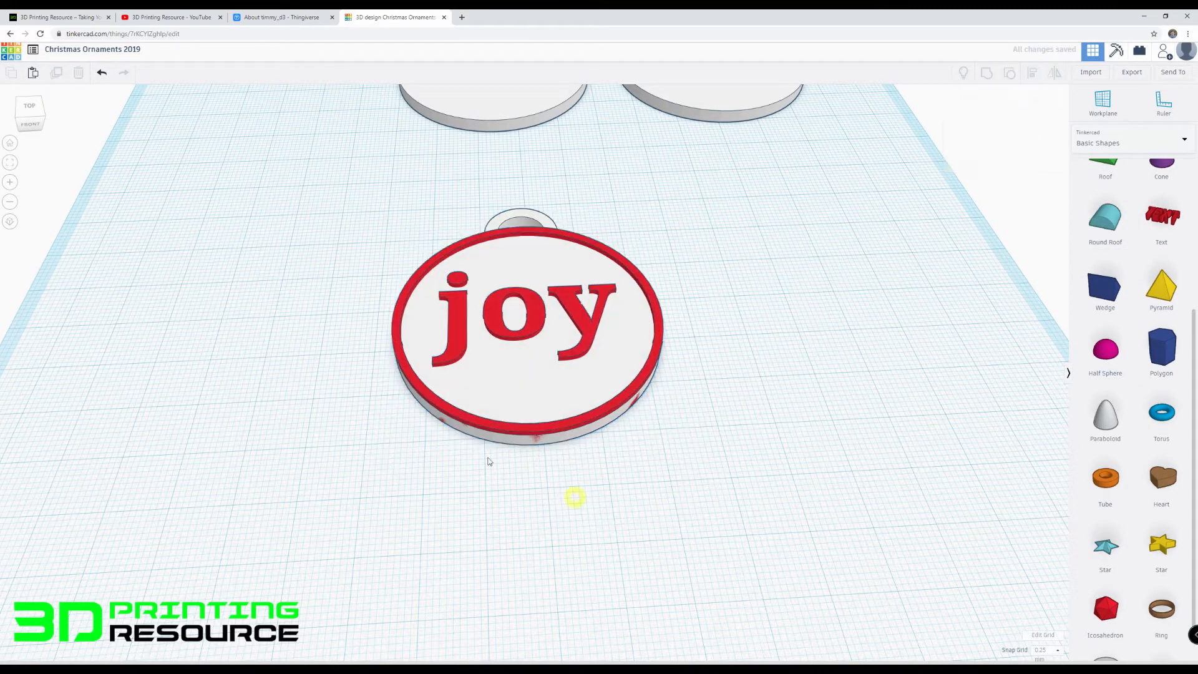
Step: Centre the "joy" text inside the red ring from front to back
right_drag(572, 493, 783, 361)
right_drag(672, 423, 481, 480)
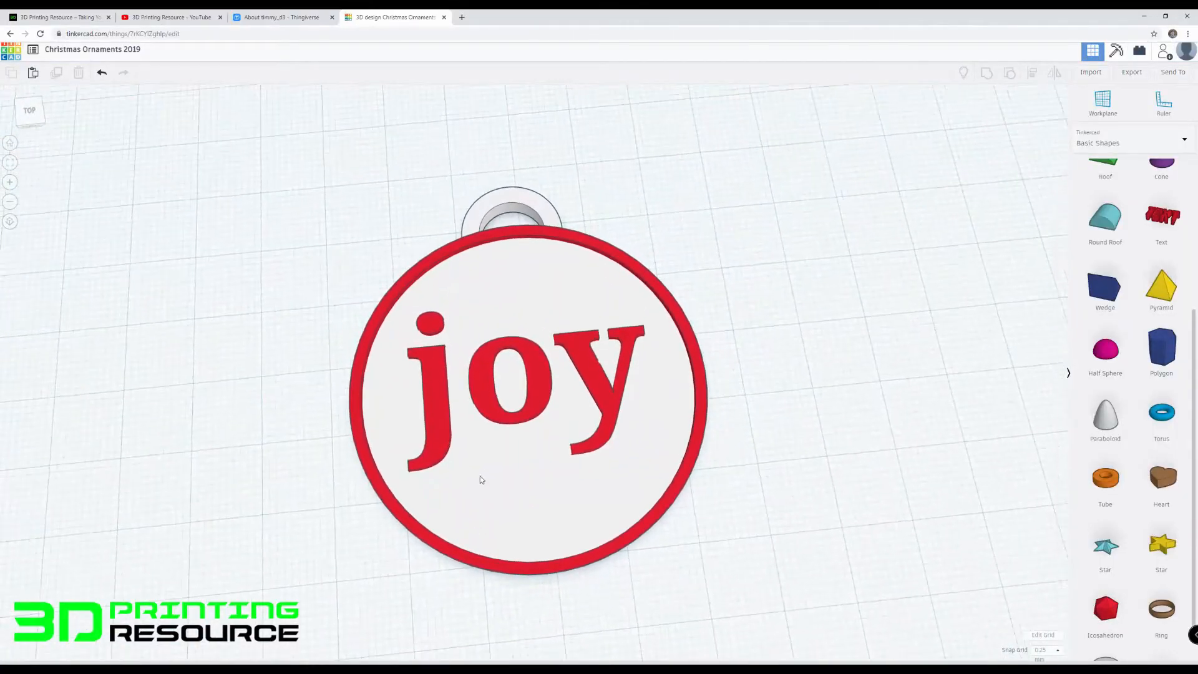
click(550, 565)
shift+click(533, 411)
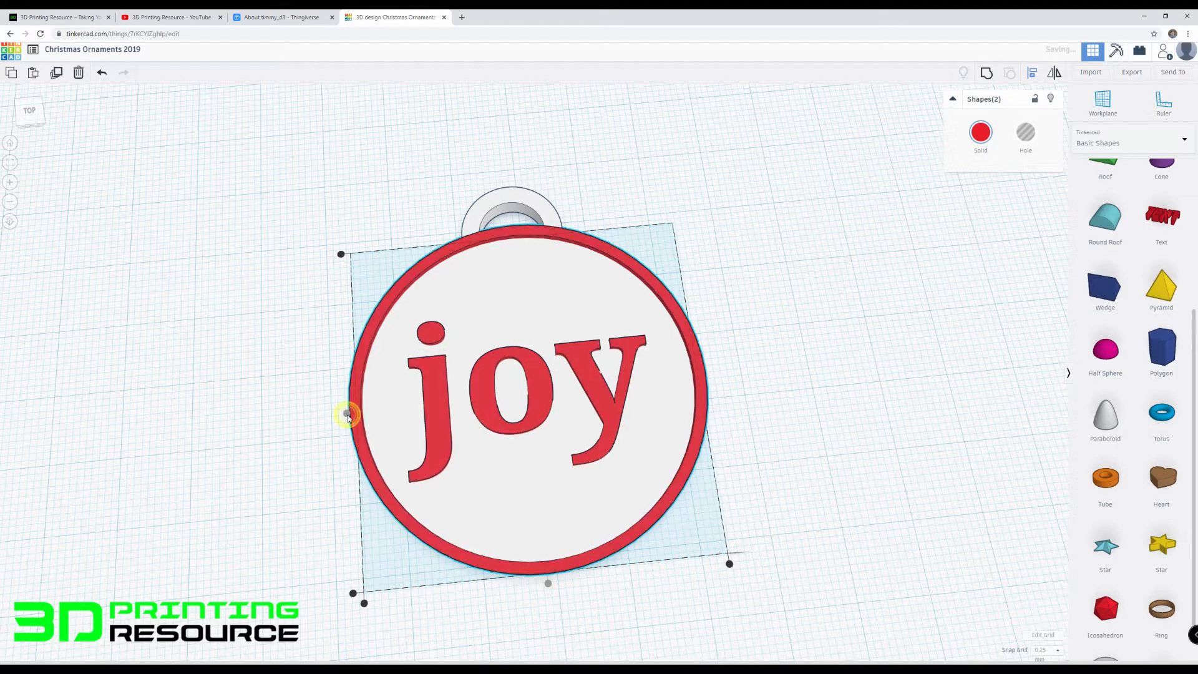
click(347, 413)
right_drag(437, 417, 460, 350)
click(300, 334)
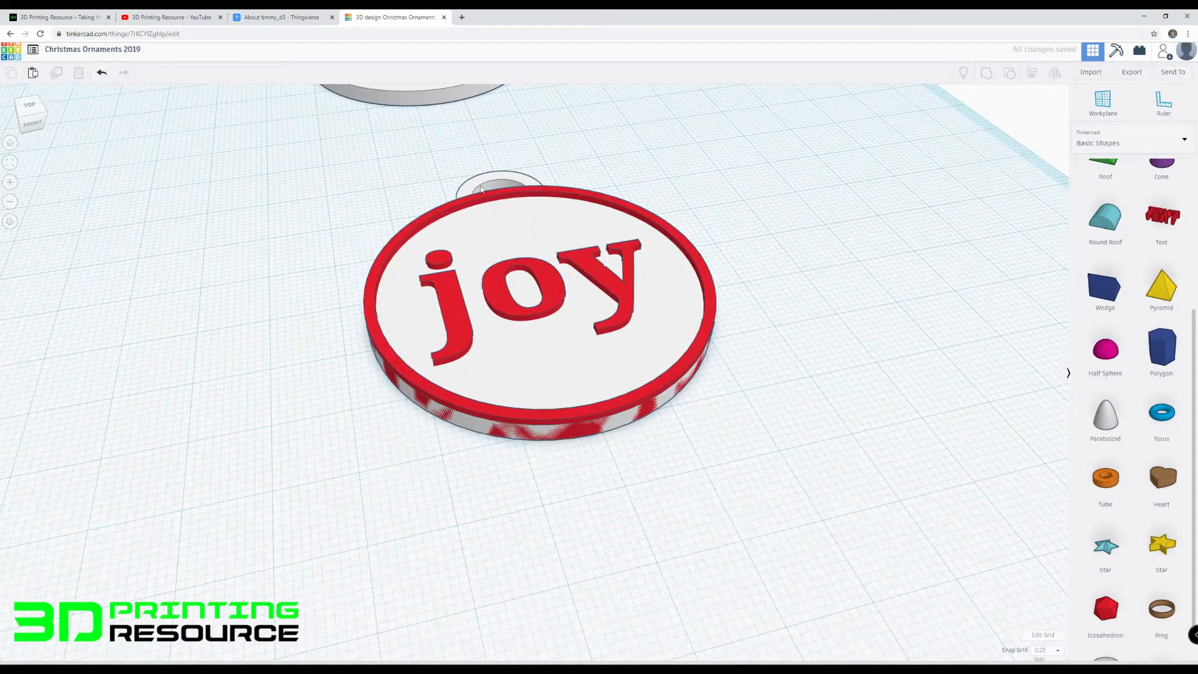
Step: Nudge the "joy" text slightly to the right within the red ring
right_drag(480, 189, 482, 209)
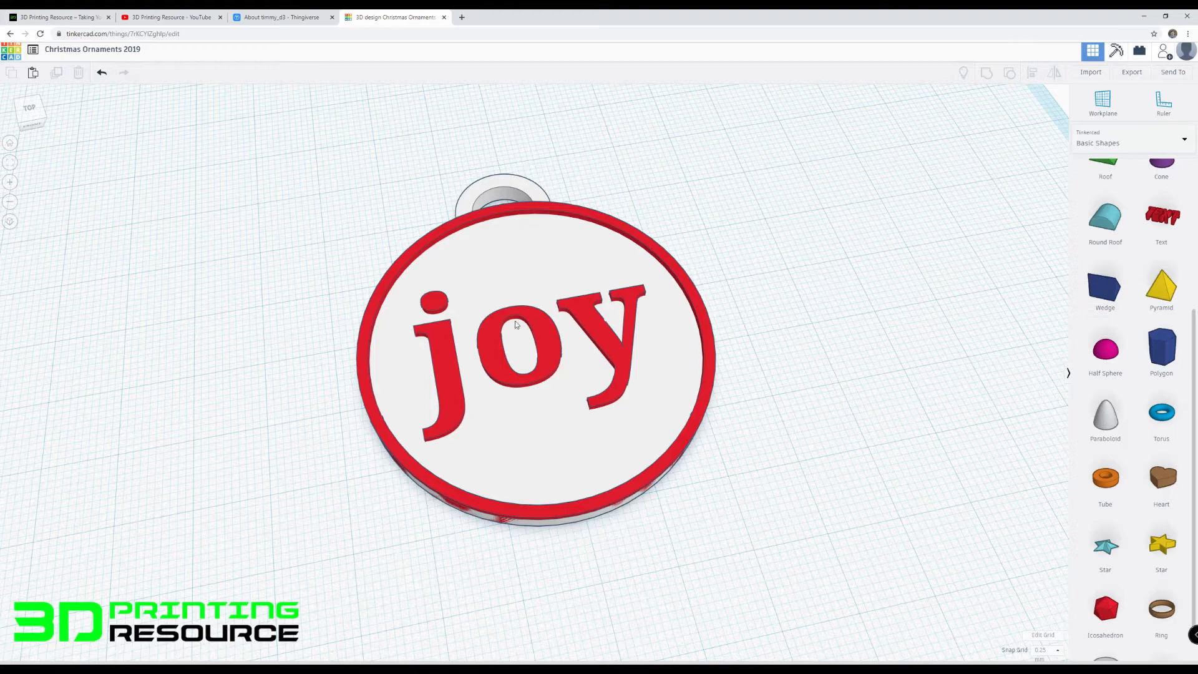
right_drag(580, 383, 540, 399)
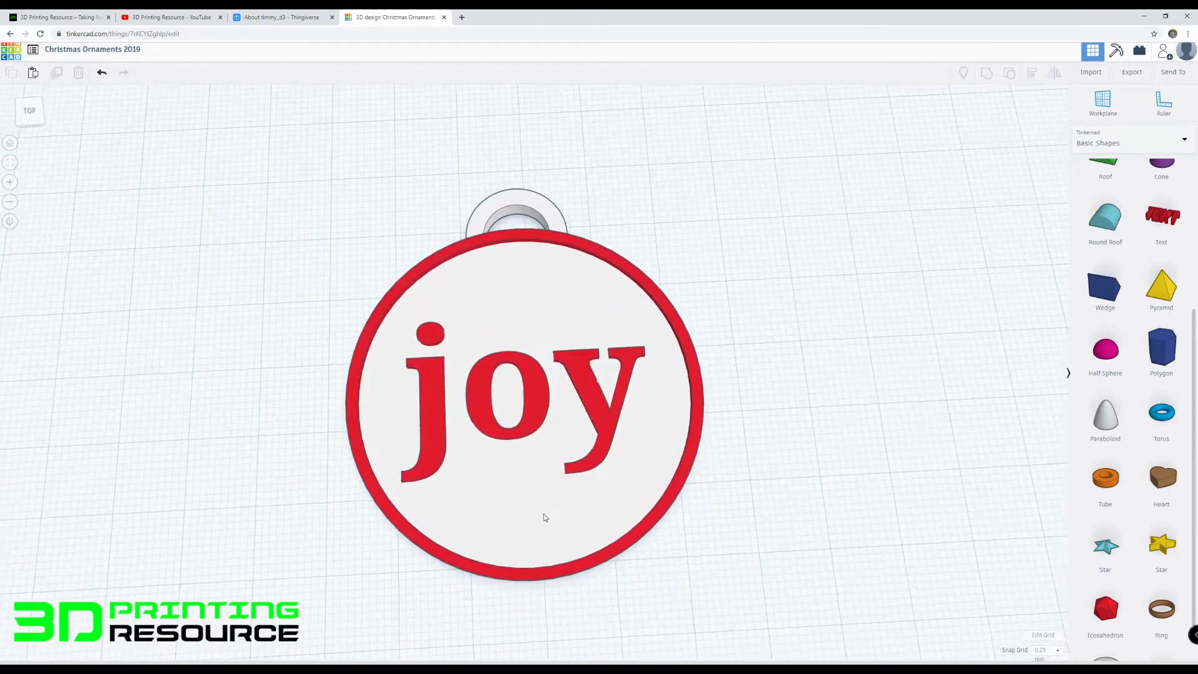
click(530, 404)
key(Right)
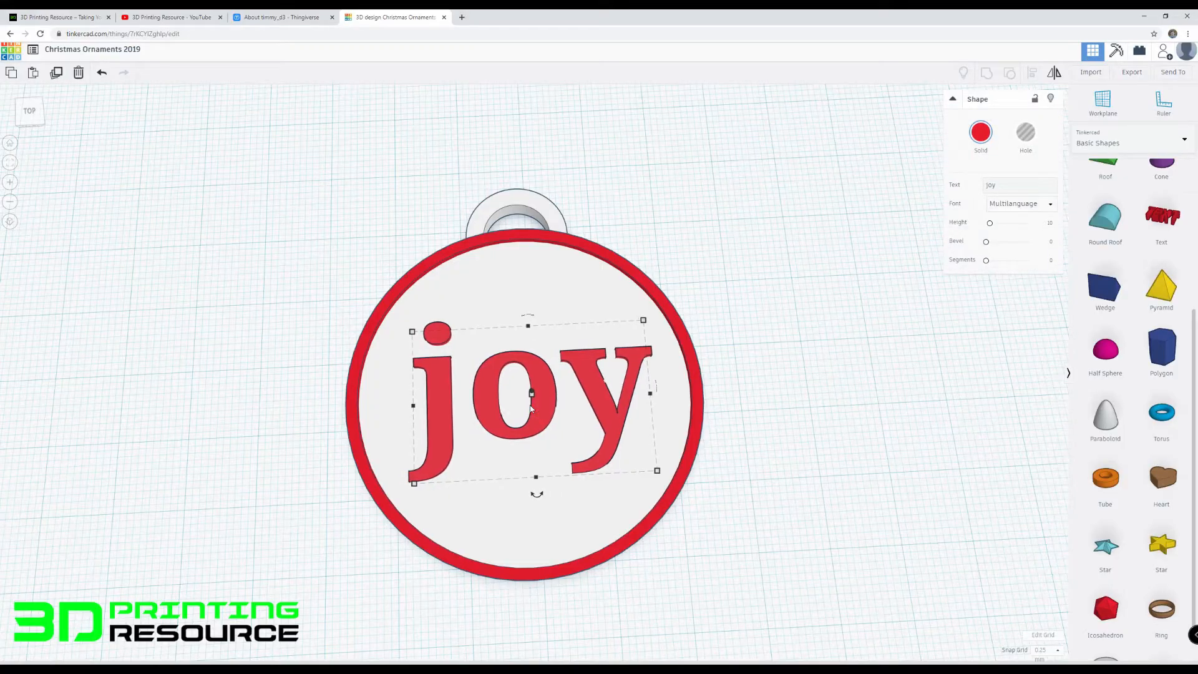
click(779, 194)
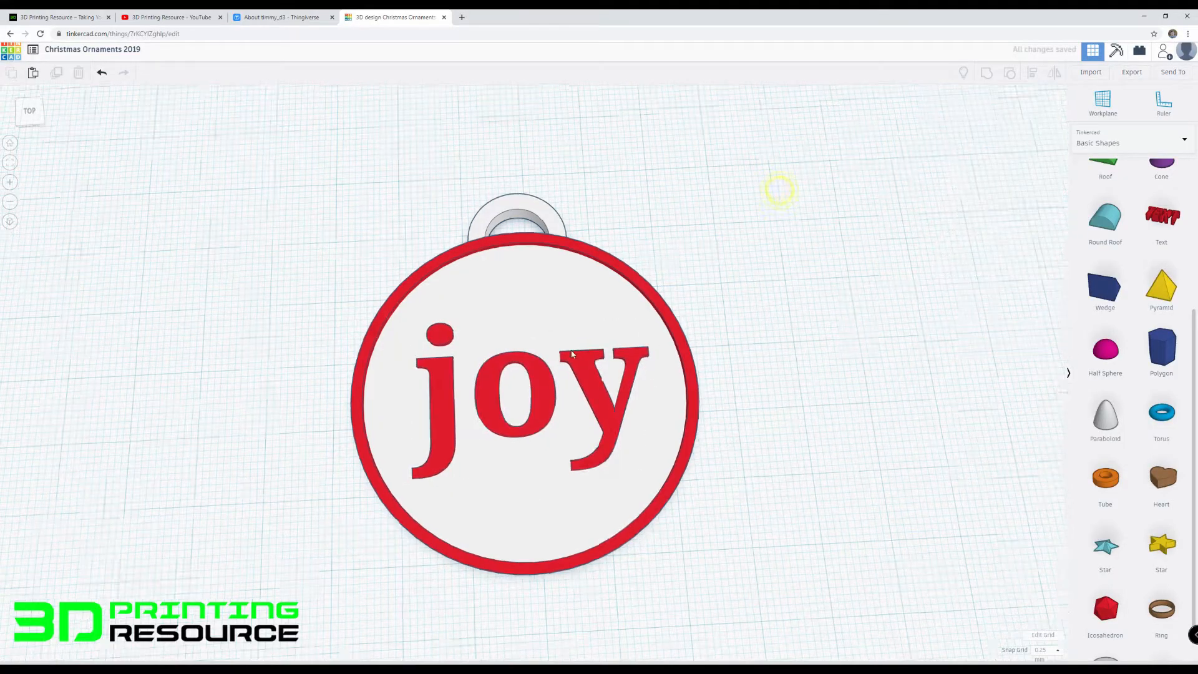
Step: Group the disc, "joy" text and red ring into one ornament and make it multicolour
right_drag(777, 190, 437, 209)
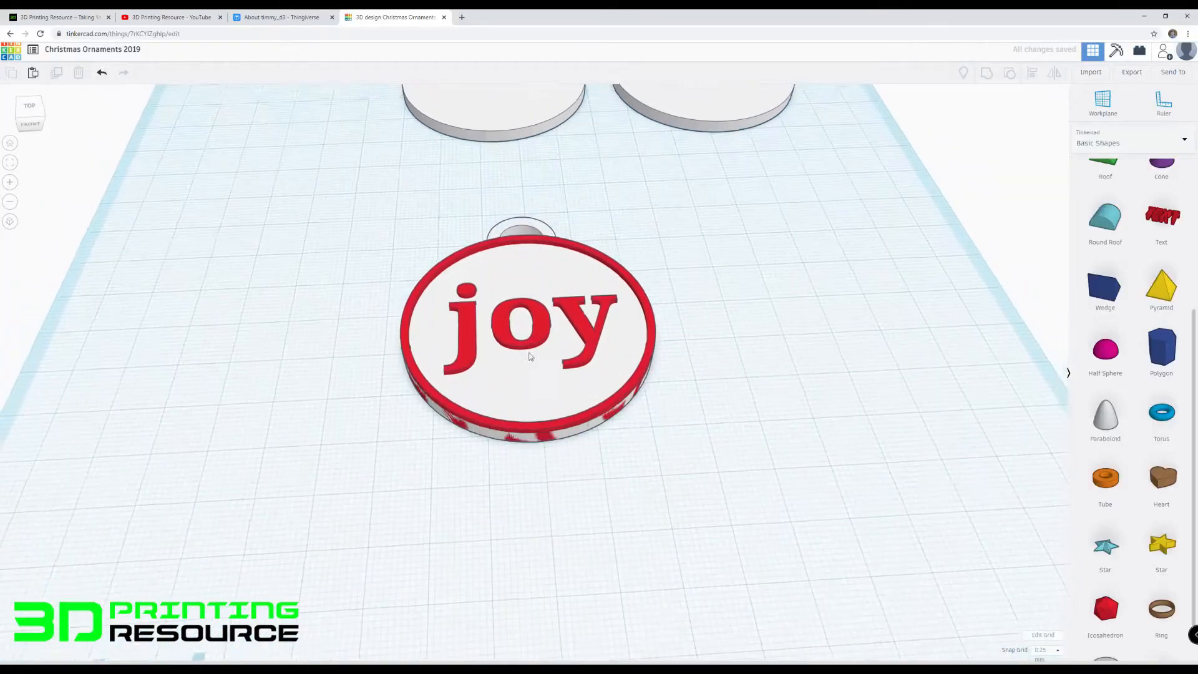
drag(430, 206, 704, 509)
key(ctrl+g)
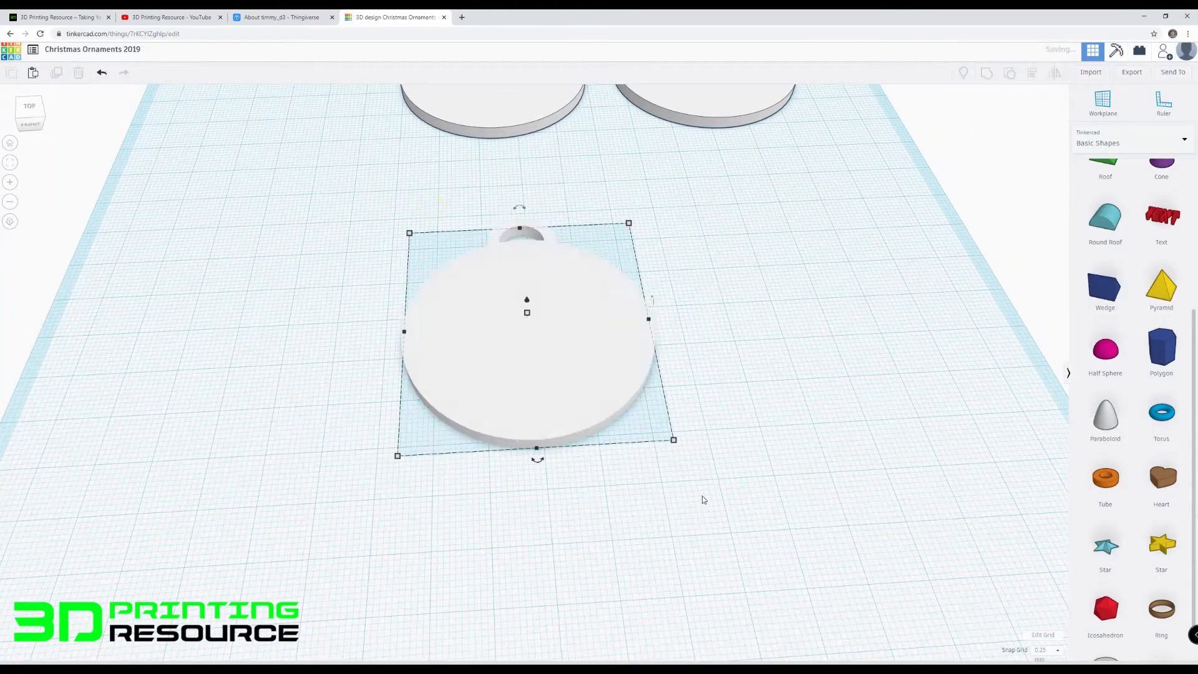
click(977, 134)
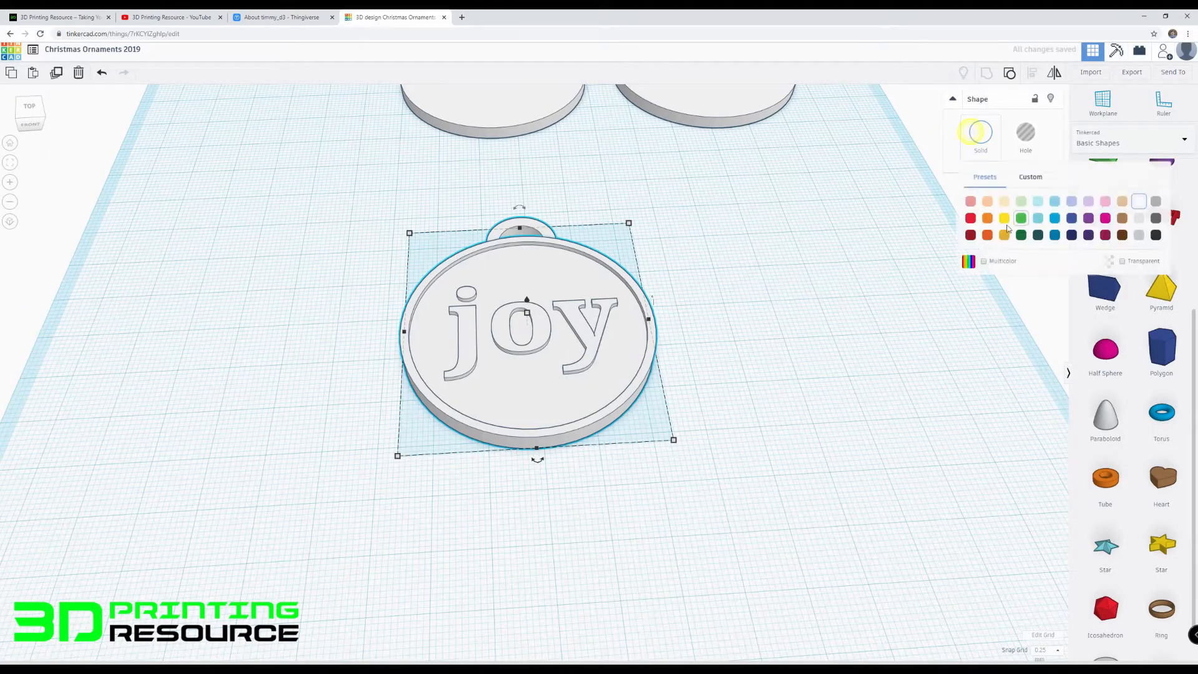
click(983, 261)
click(717, 287)
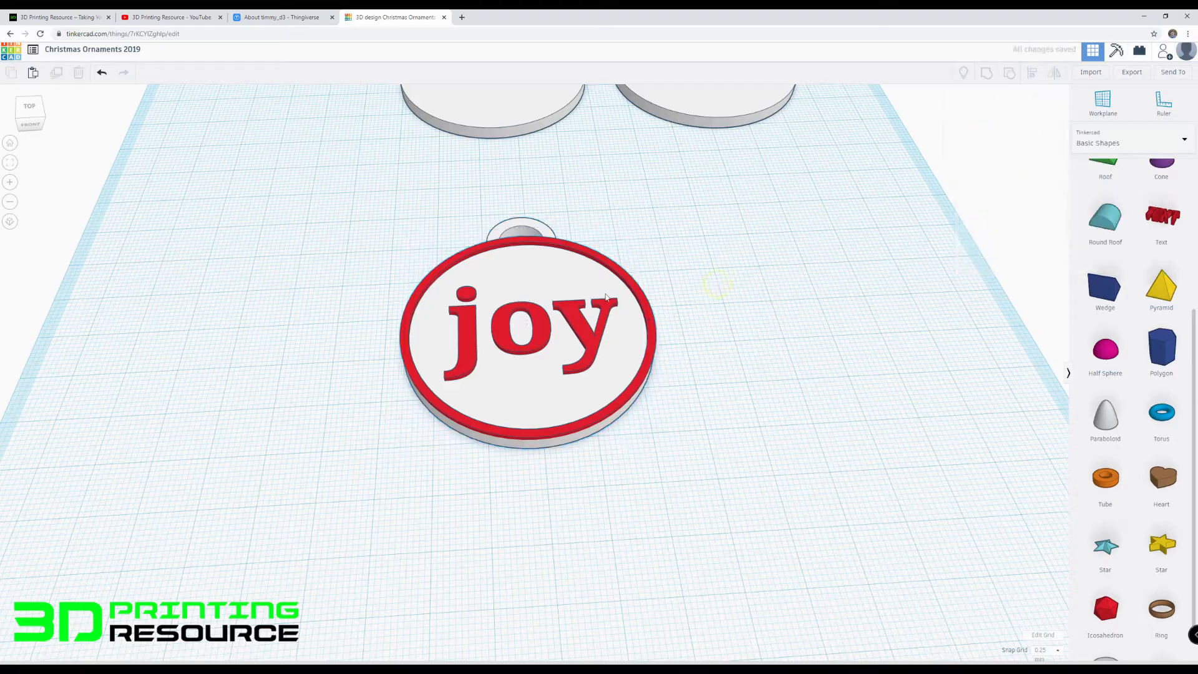
Step: Move the finished "joy" ornament to the back of the workplane, beside the two blank ornaments
right_drag(600, 275, 594, 332)
scroll(593, 331, down, 6)
right_drag(617, 393, 566, 385)
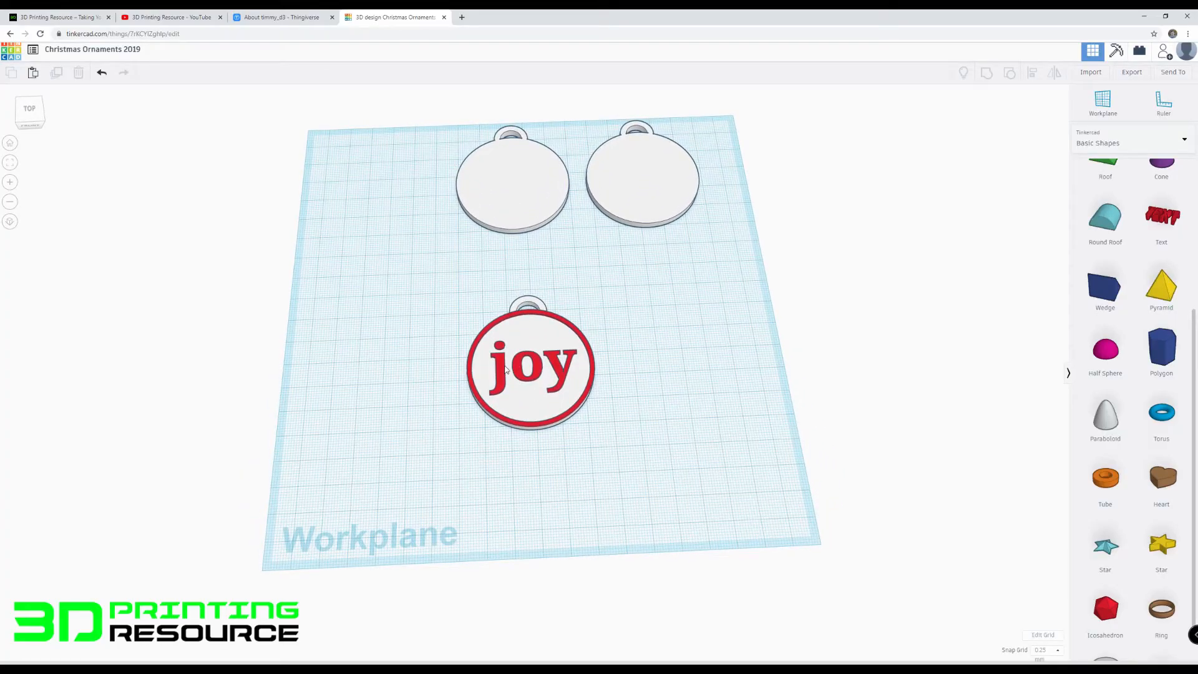
scroll(522, 354, up, 5)
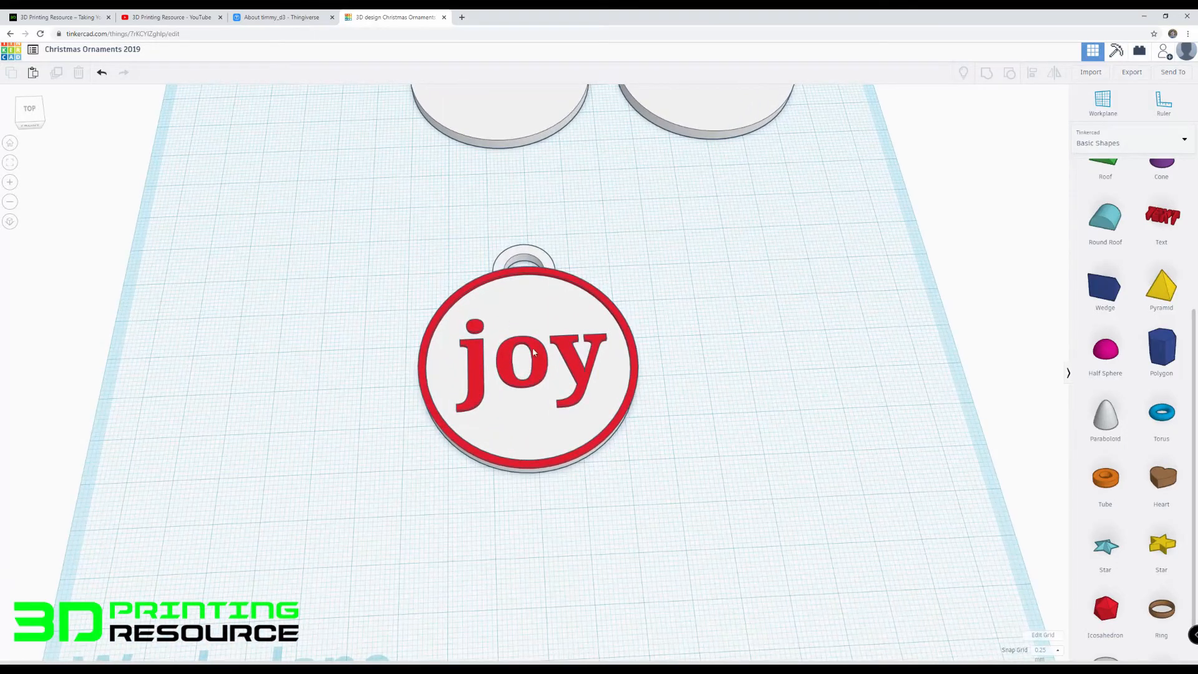
scroll(533, 347, down, 4)
drag(532, 346, 363, 168)
click(348, 253)
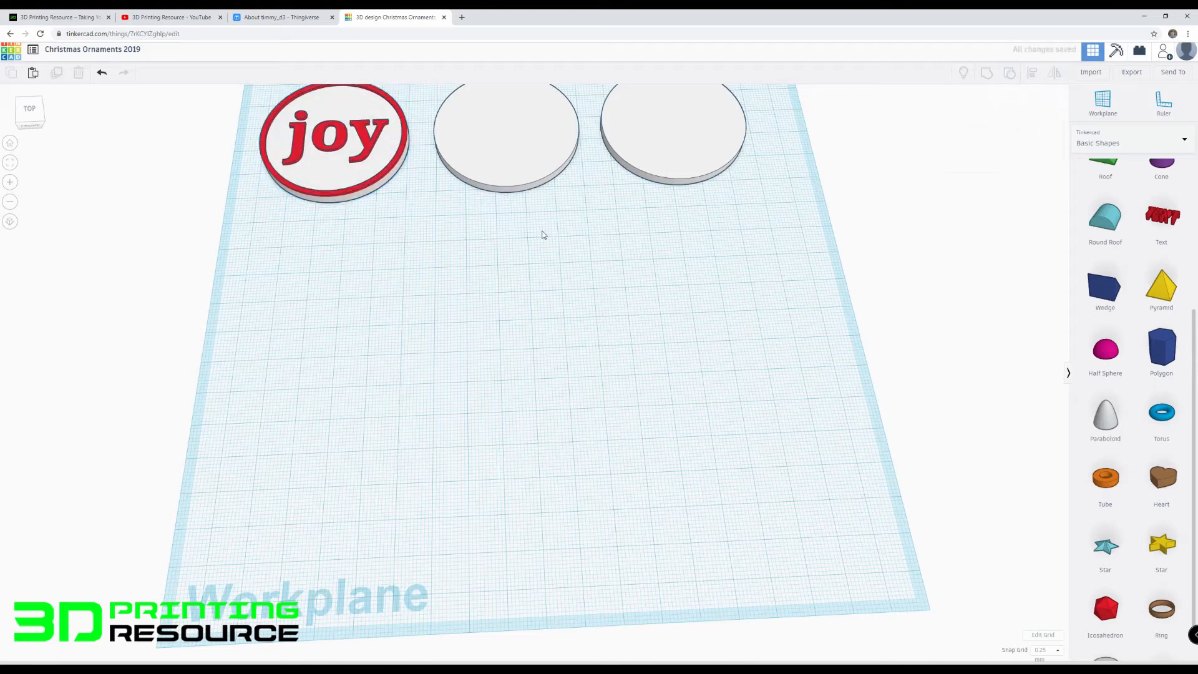
Step: Bring the middle blank ornament forward to the open centre of the workplane
drag(502, 139, 523, 372)
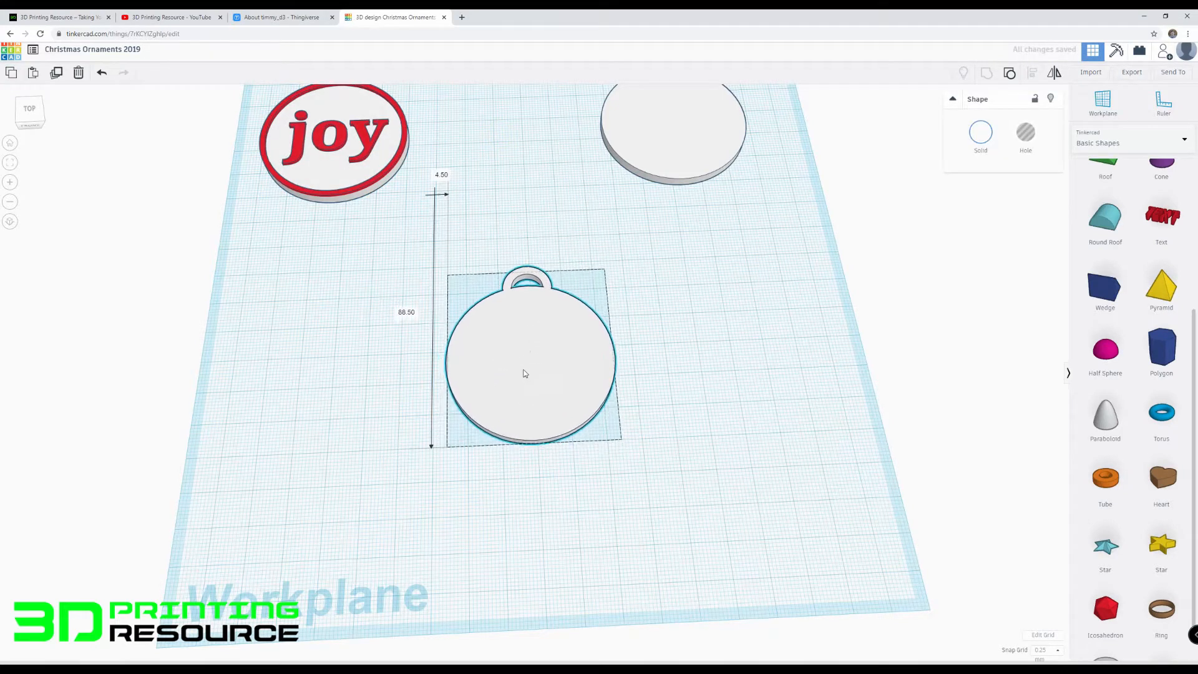
click(372, 385)
scroll(590, 392, up, 3)
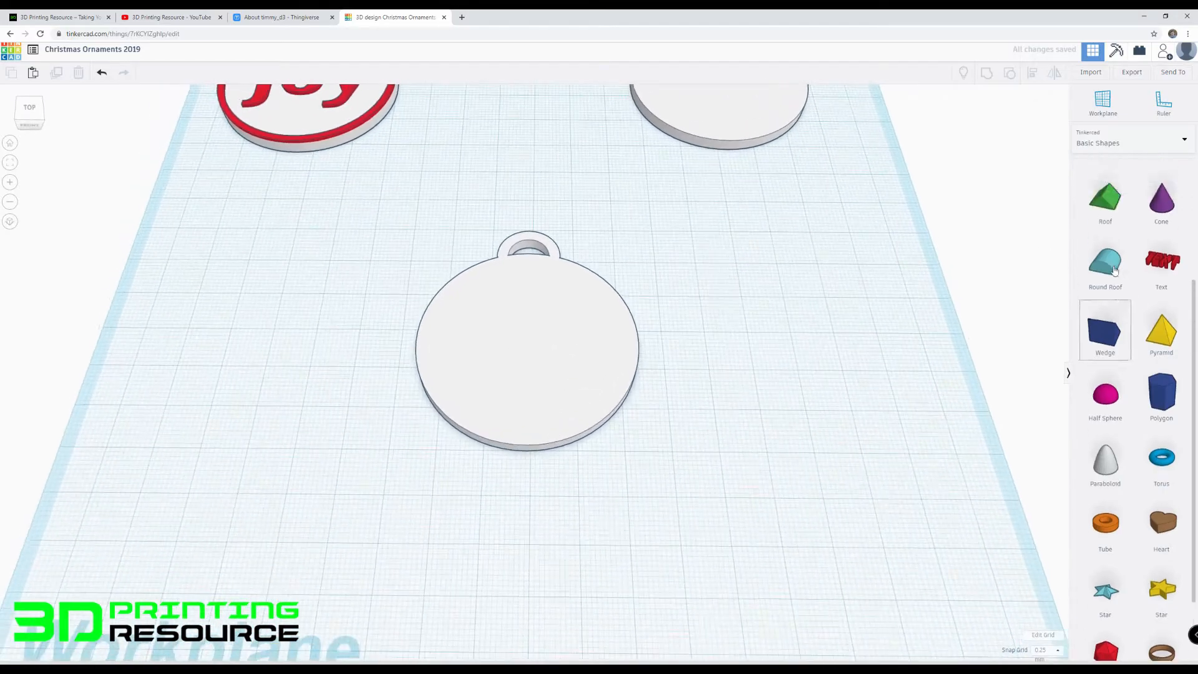
Step: Add a Roof shape beside the blank ornament, rotate it onto its triangular face and set its elevation to 0
scroll(1117, 368, up, 4)
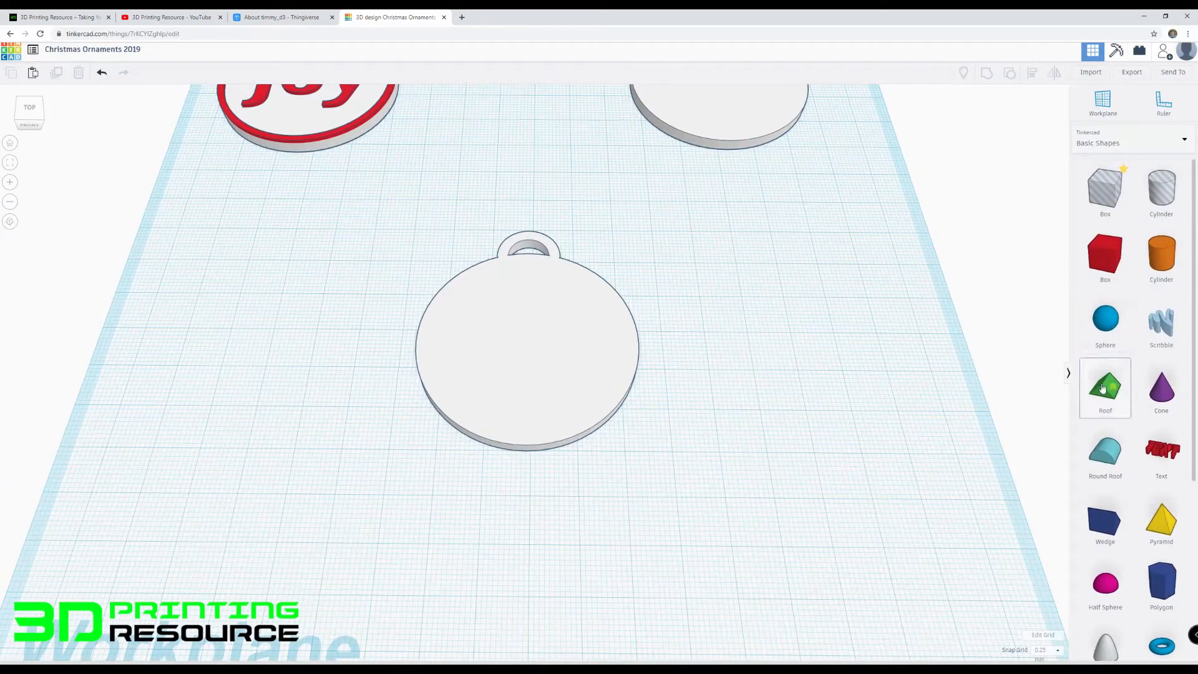
drag(1109, 388, 760, 332)
right_drag(761, 332, 830, 262)
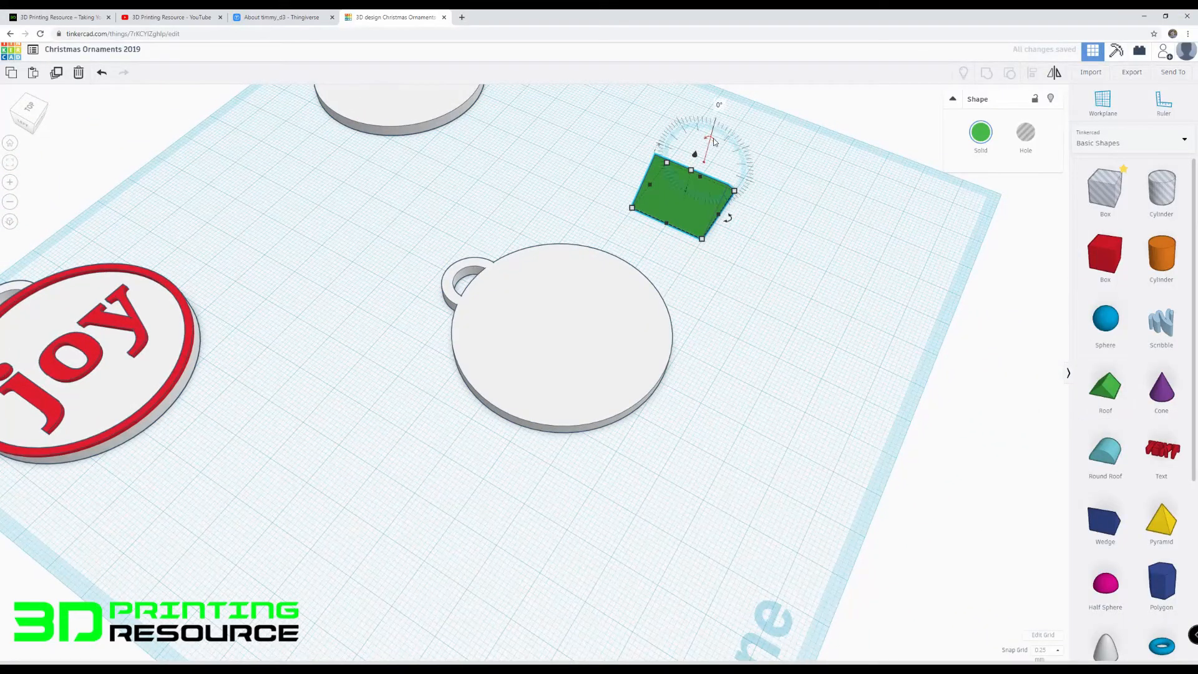
drag(709, 139, 675, 149)
right_drag(695, 174, 804, 256)
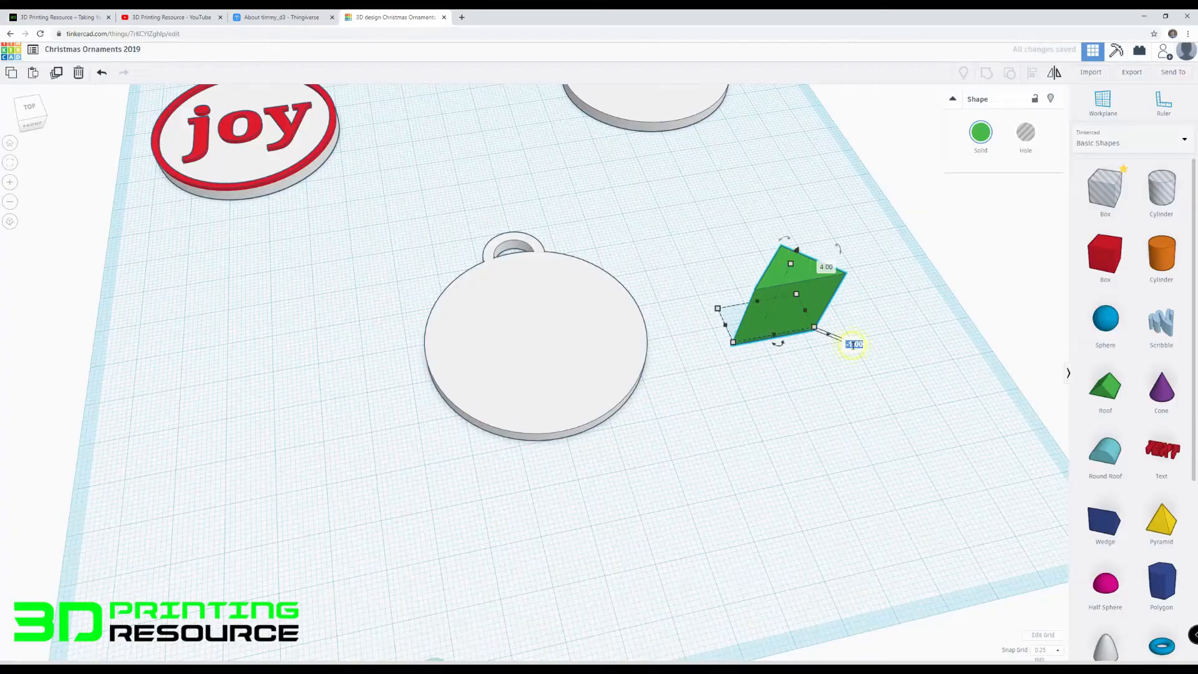
text(0)
key(Return)
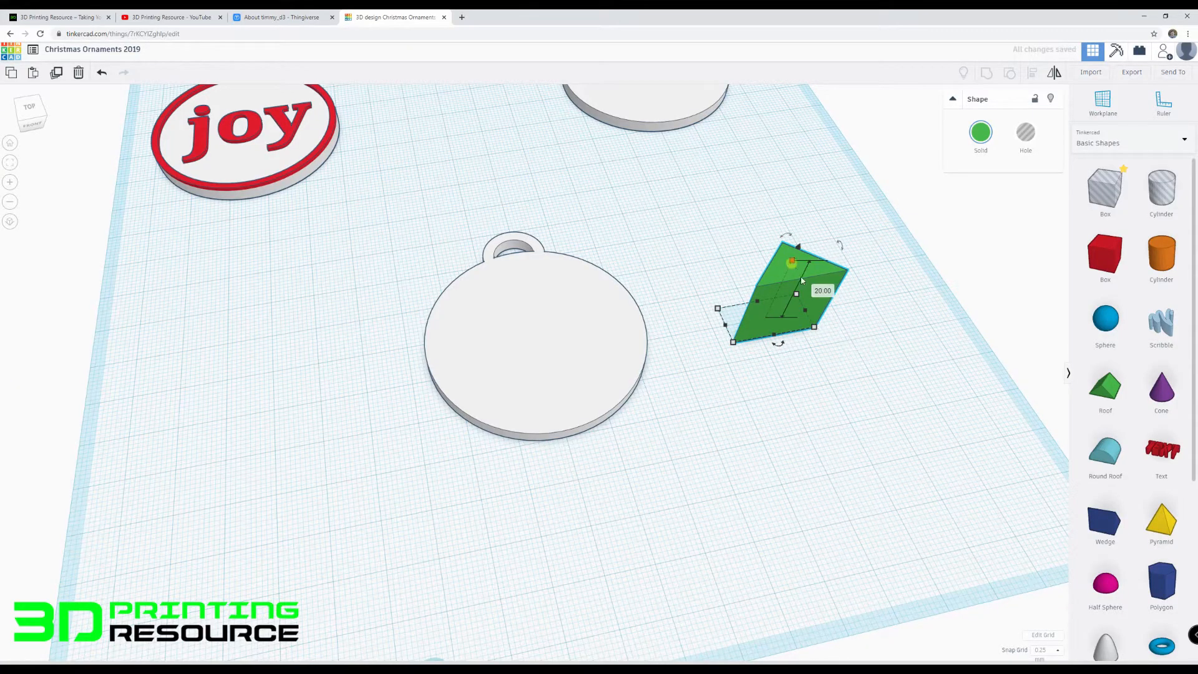
Step: Set the green triangle's height to 4 mm and place it in the free space beside the blank ornament
click(818, 290)
text(4)
key(Return)
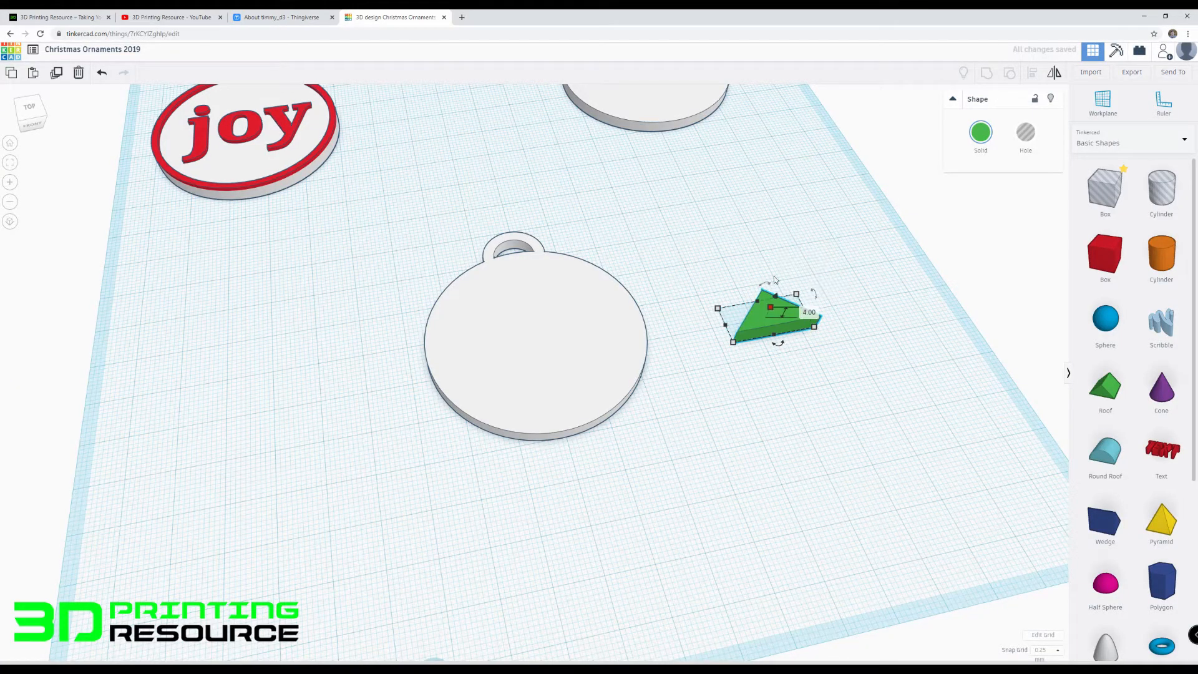
drag(758, 324, 671, 290)
right_drag(716, 471, 785, 449)
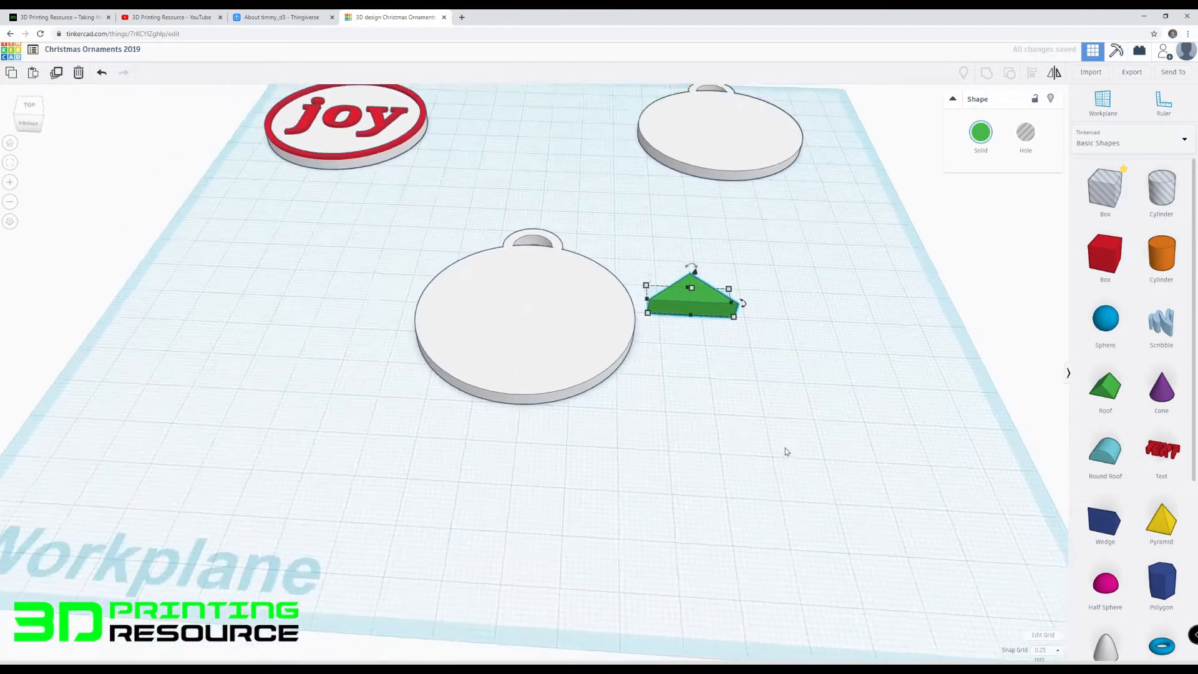
middle_drag(785, 450, 669, 484)
scroll(577, 409, up, 3)
drag(615, 331, 668, 304)
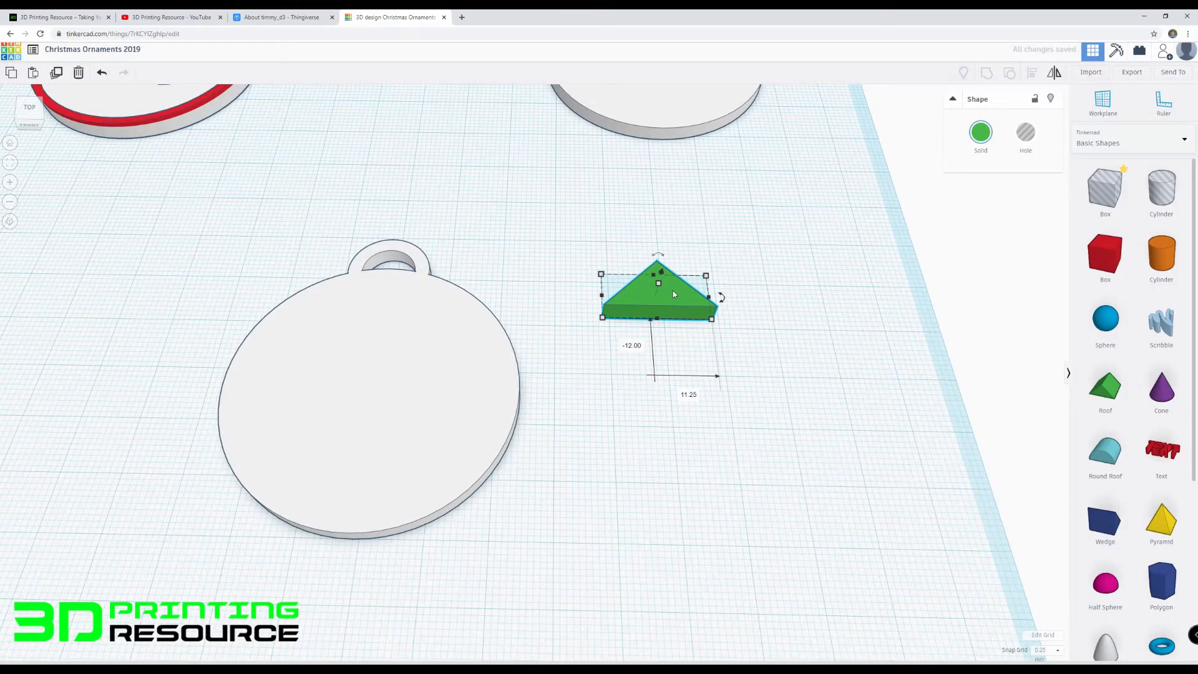
Step: Duplicate the green triangle and shift the copy forward so the two partly overlap like tree tiers
click(673, 290)
key(Down)
key(Down)
key(Down)
key(Down)
key(Down)
key(Down)
key(Down)
key(Down)
key(Down)
key(Down)
key(Down)
key(Down)
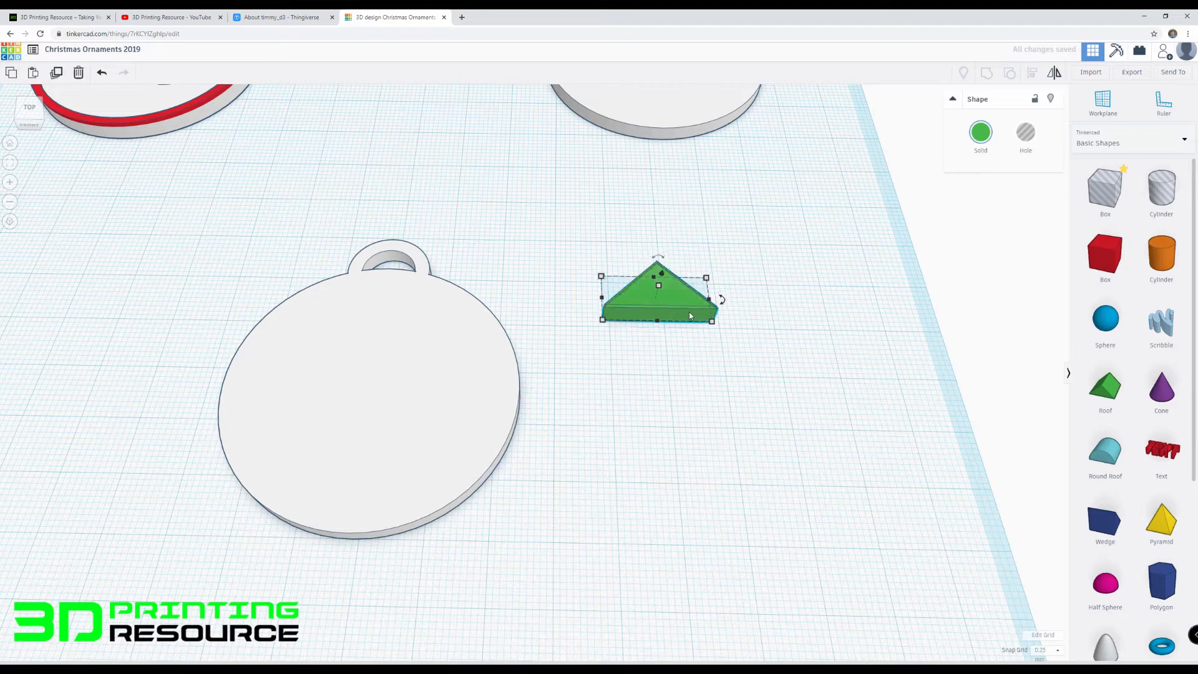
key(Down)
key(Down)
key(Down)
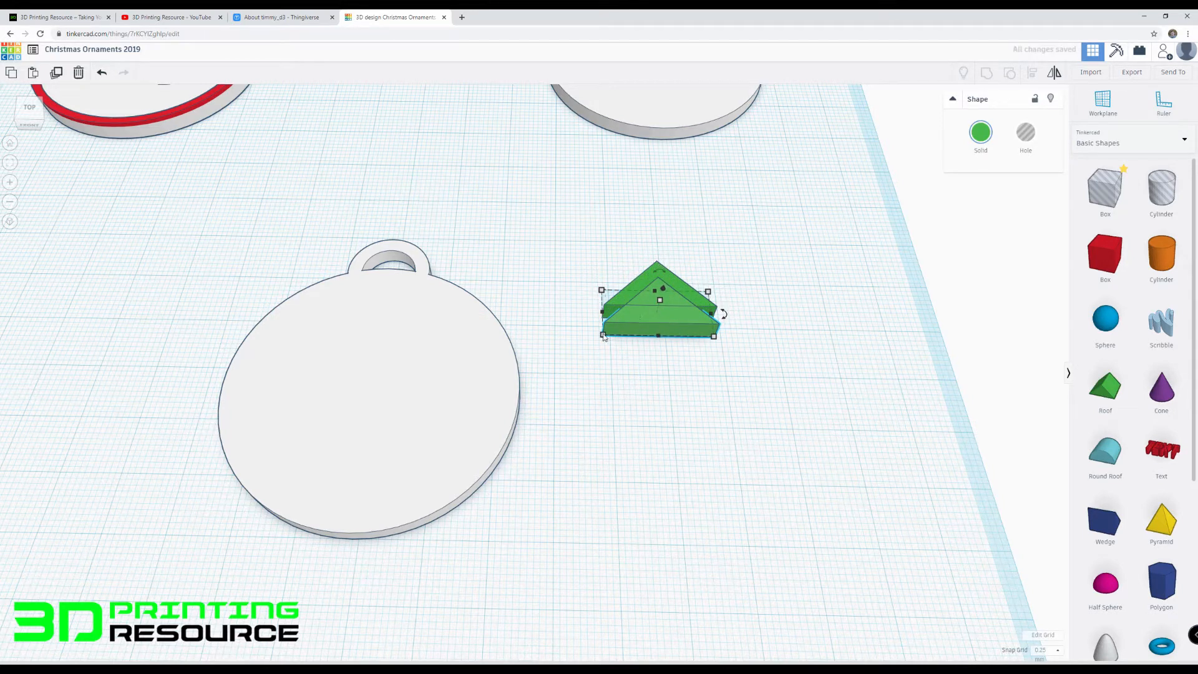
Step: Scale the front triangle copy up slightly about its centre and set its height to 4 mm
drag(602, 336, 642, 327)
click(661, 302)
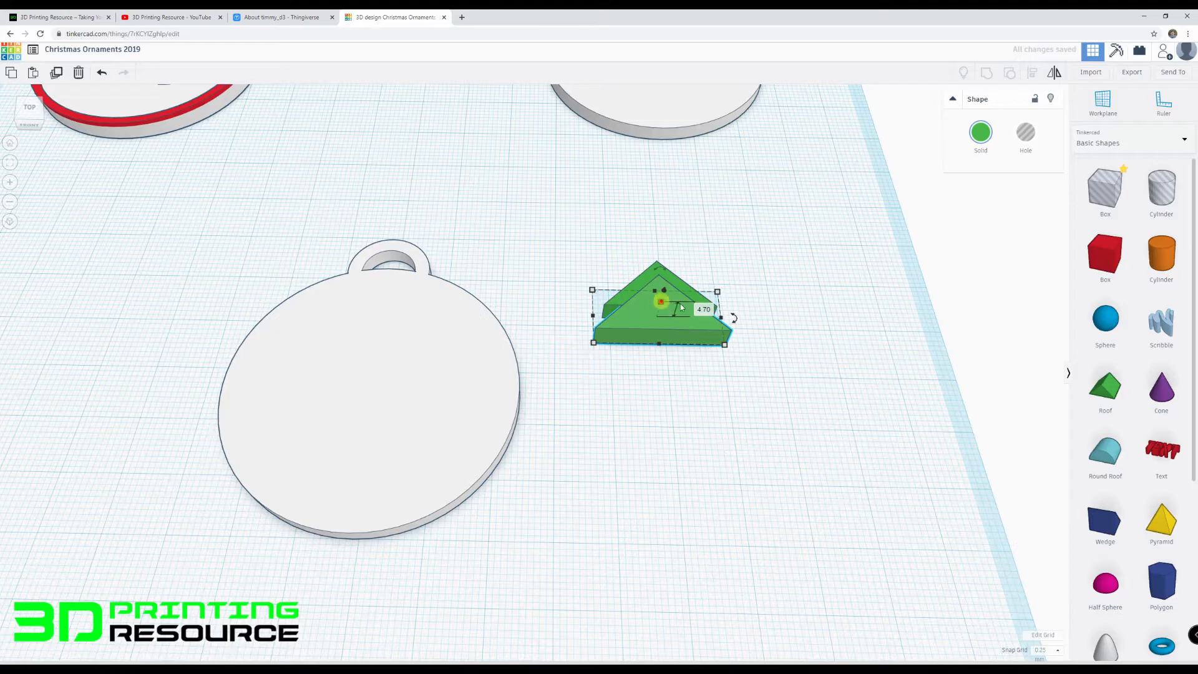
click(703, 309)
text(4)
key(Return)
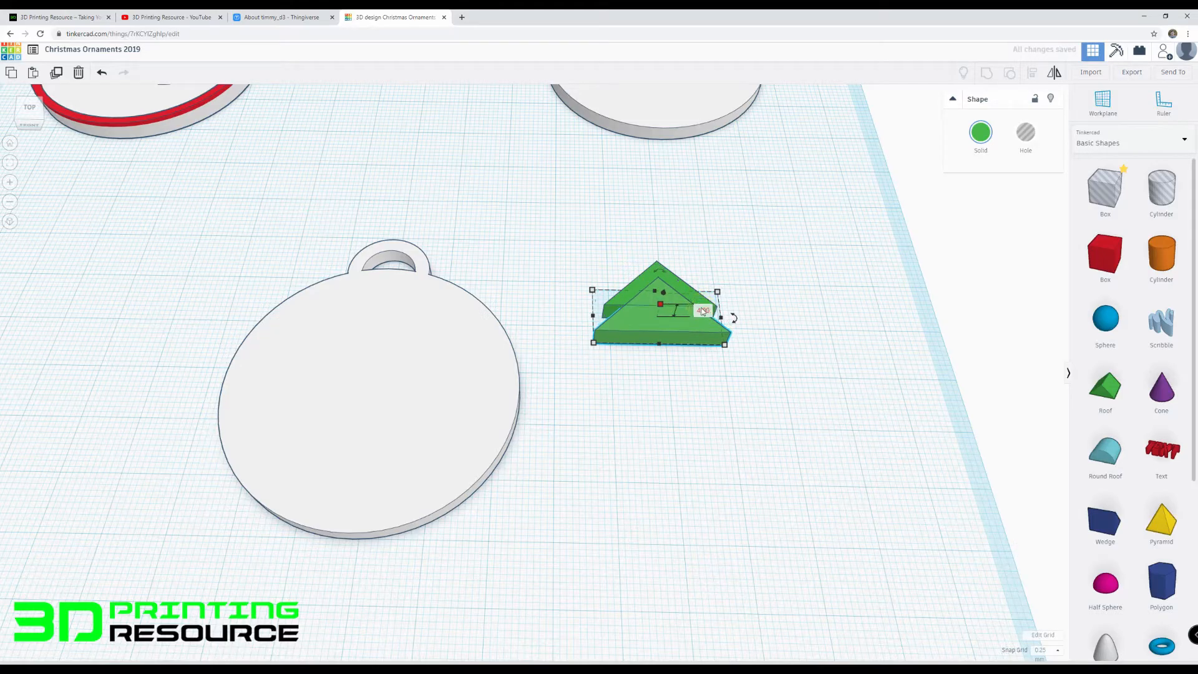
right_drag(732, 363, 746, 377)
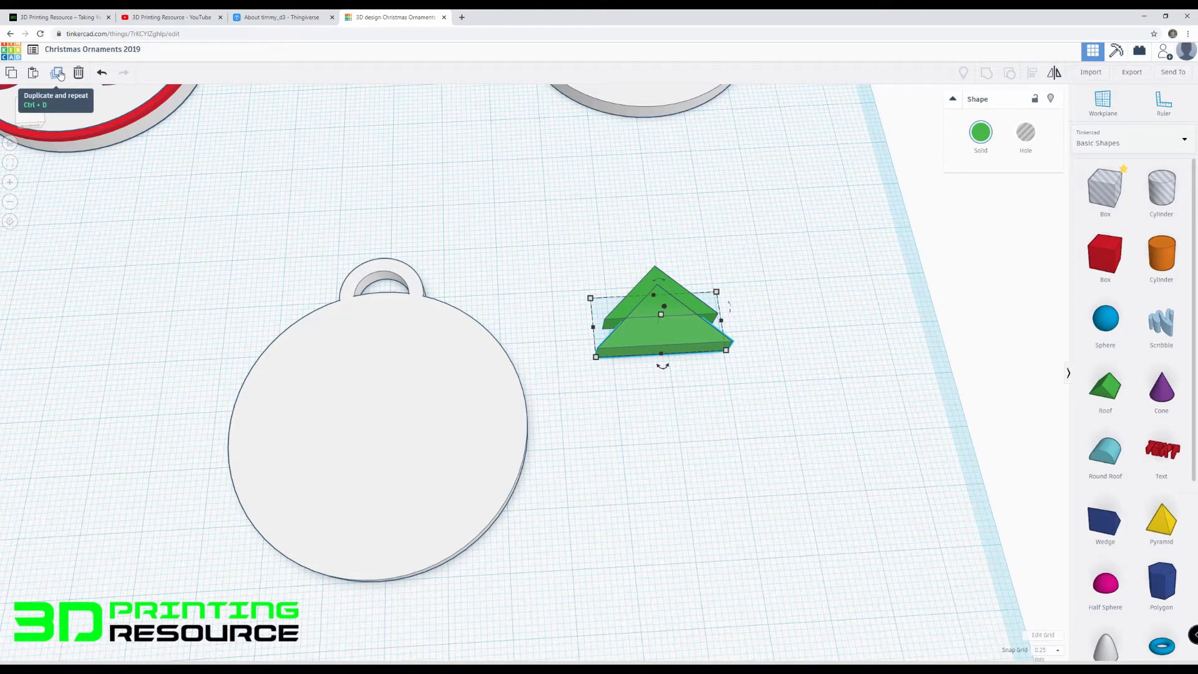
Step: Repeat the shifted, enlarged duplicate four more times to form a six-tier Christmas tree
key(ctrl+d)
key(ctrl+d)
key(ctrl+d)
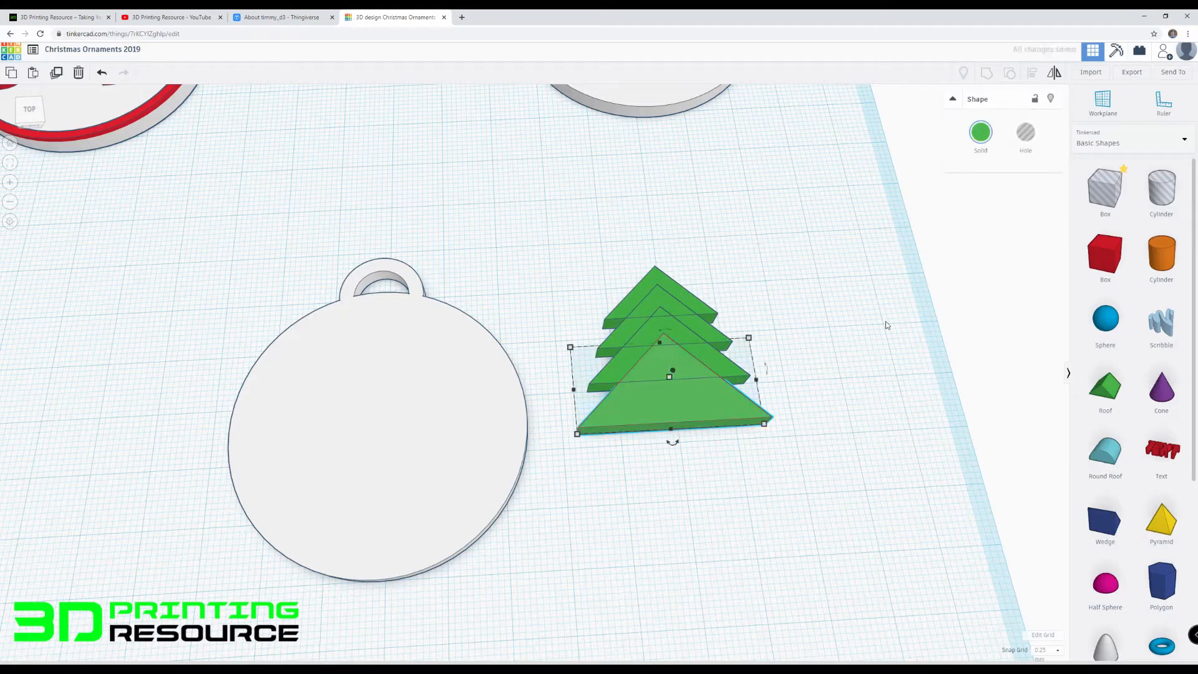
key(ctrl+d)
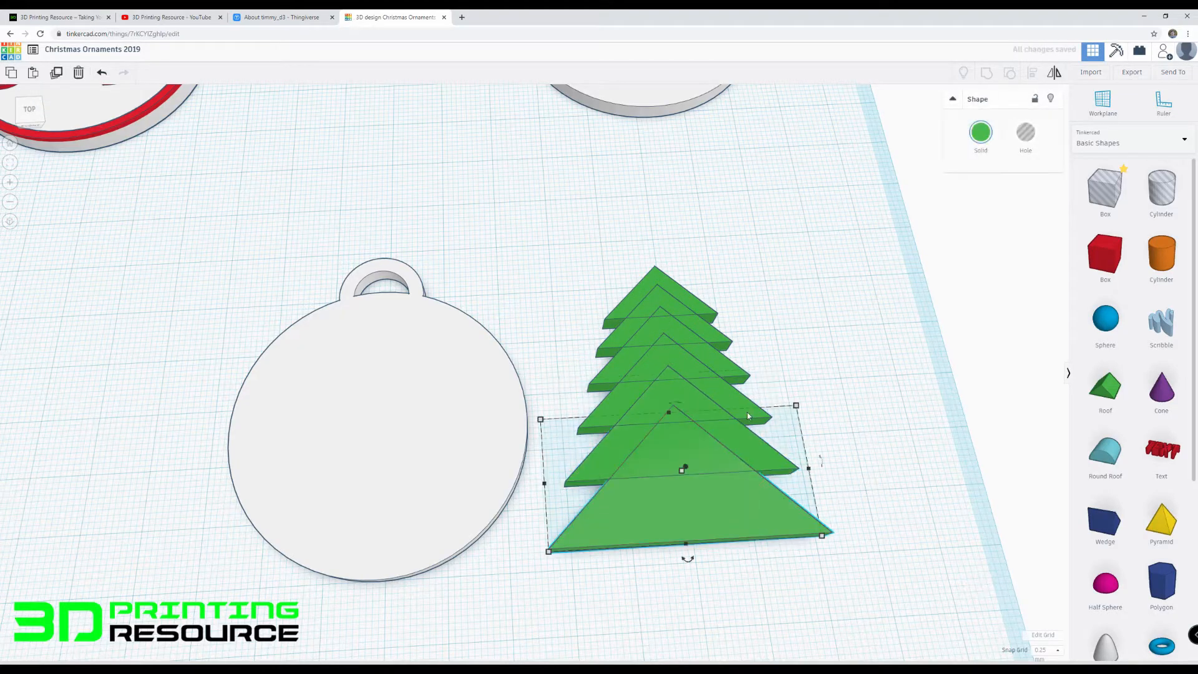
Step: Select all six tree tiers and check their horizontal alignment with the Align tool
scroll(561, 325, down, 2)
click(737, 342)
right_drag(741, 352, 616, 344)
drag(585, 304, 699, 504)
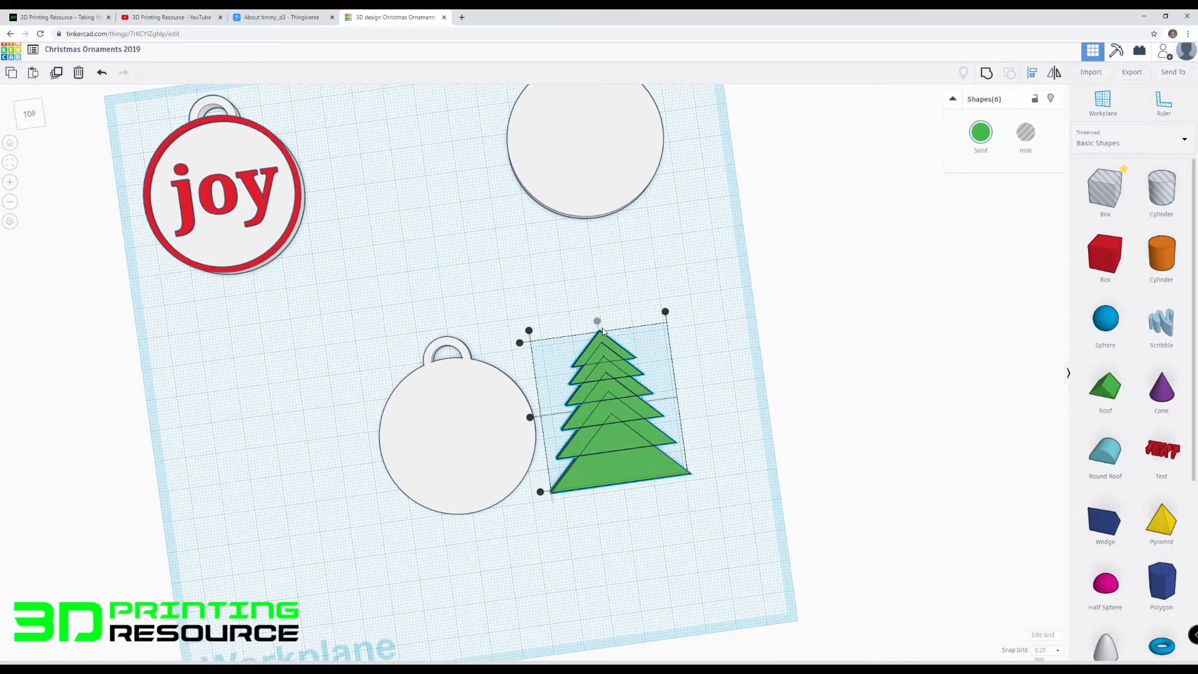
click(659, 547)
Step: Delete the largest tier at the tree's base and group the remaining five tiers into one tree
scroll(649, 499, up, 2)
right_drag(649, 500, 660, 473)
click(657, 467)
key(Delete)
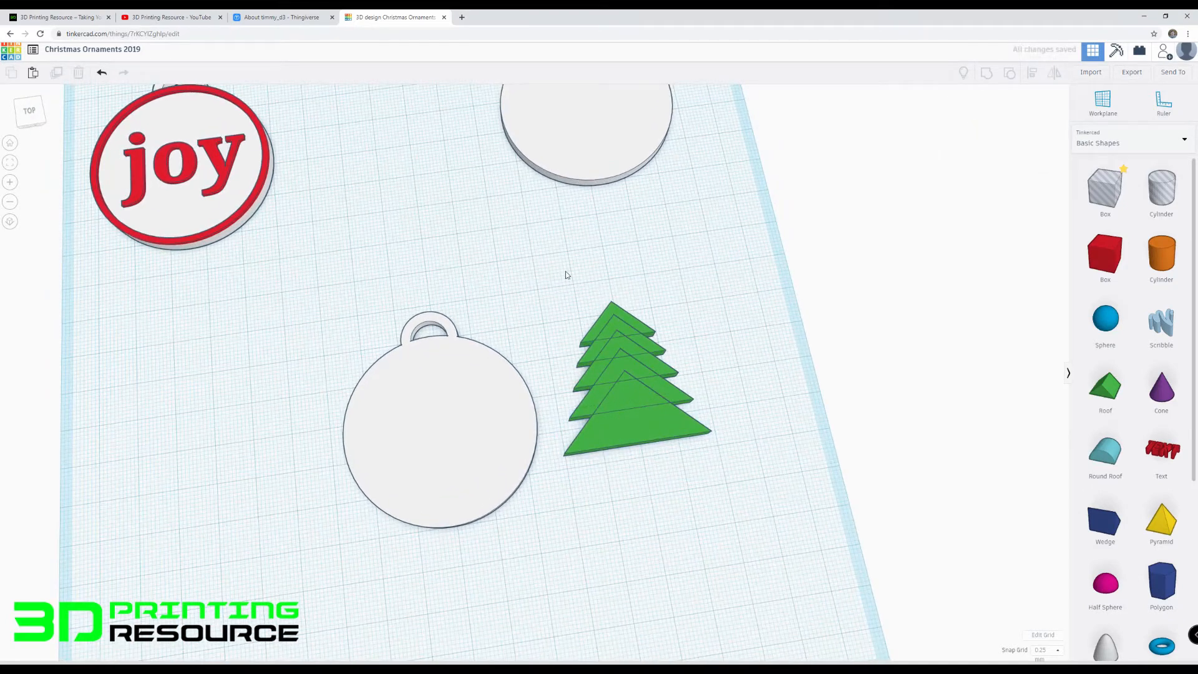
drag(587, 271, 721, 515)
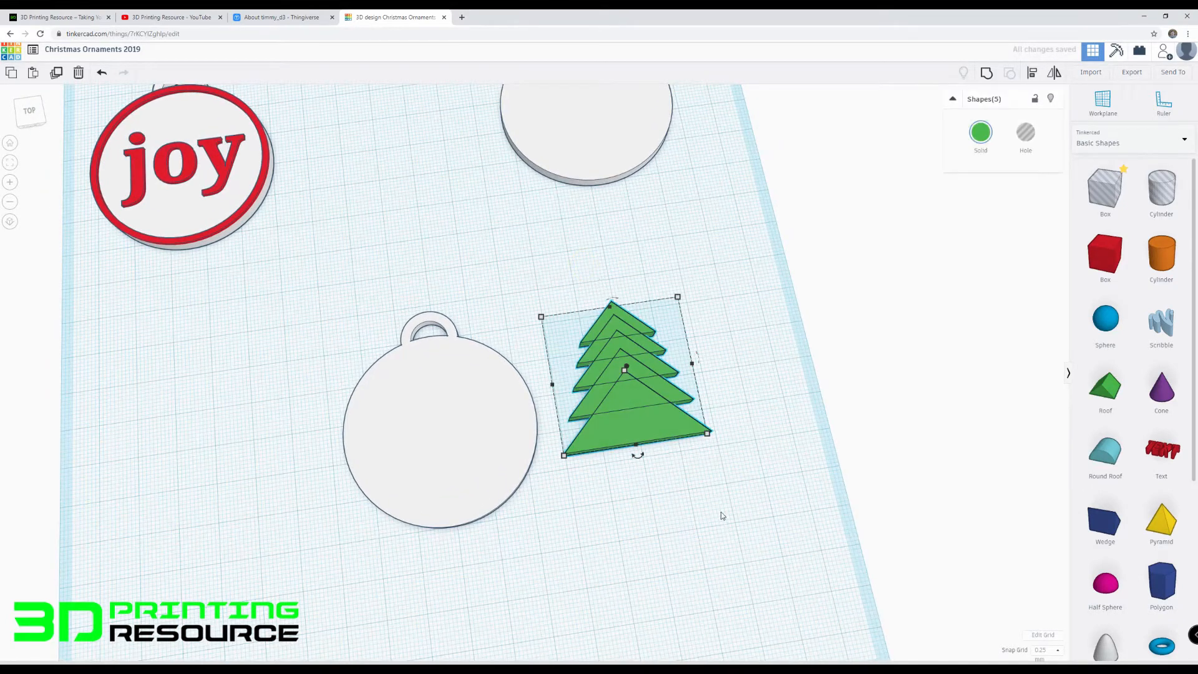
key(ctrl+g)
click(715, 372)
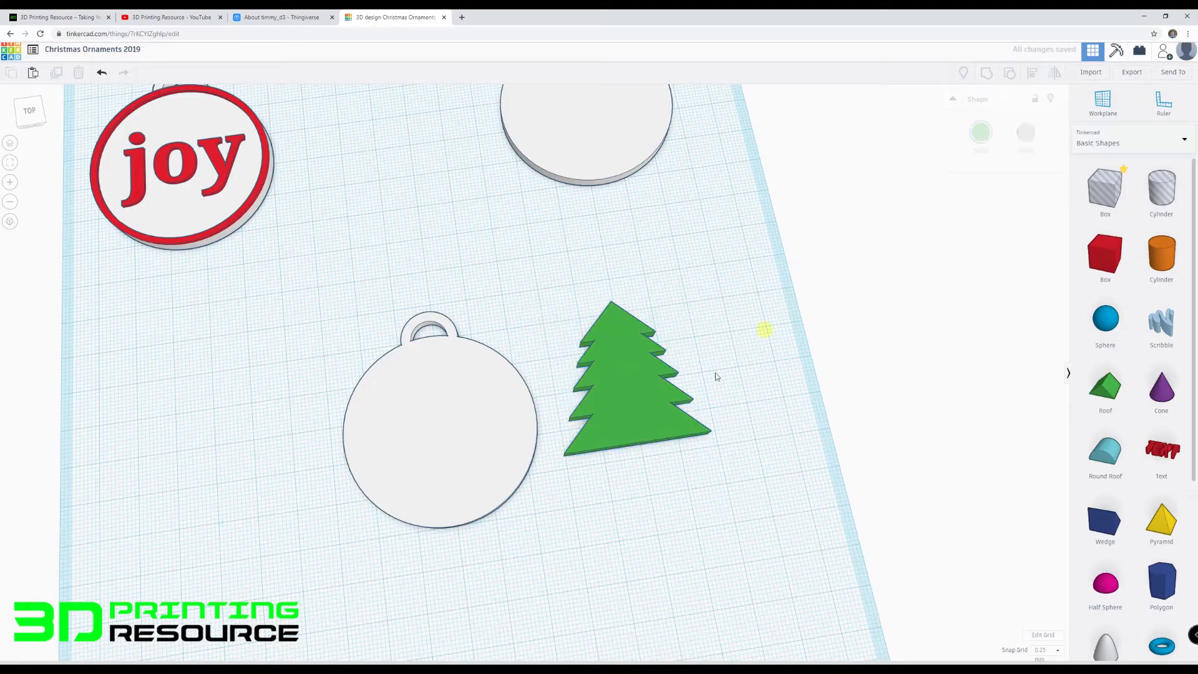
Step: Move the grouped green tree onto the front blank ornament's disc
drag(615, 394, 454, 409)
right_drag(454, 409, 405, 379)
key(f)
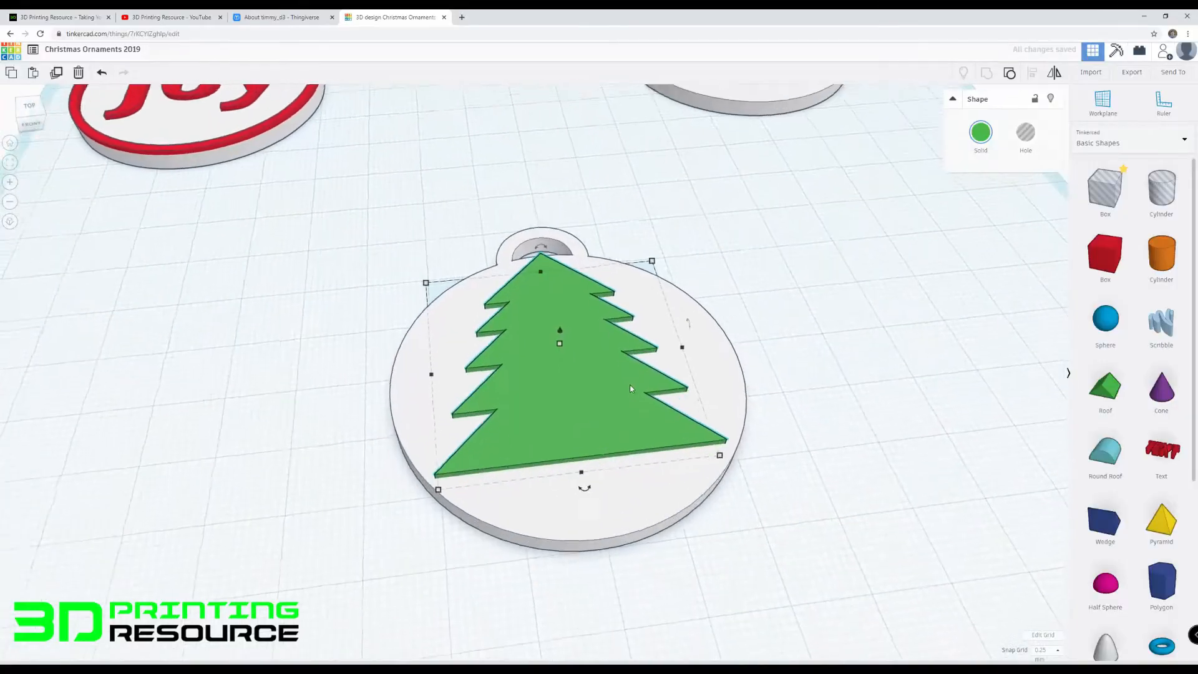
Step: Scale the tree down to fit within the disc and set its height to 4 mm
mouse_move(559, 335)
mouse_down()
mouse_move(560, 308)
mouse_move(562, 318)
mouse_up()
right_drag(561, 320, 565, 354)
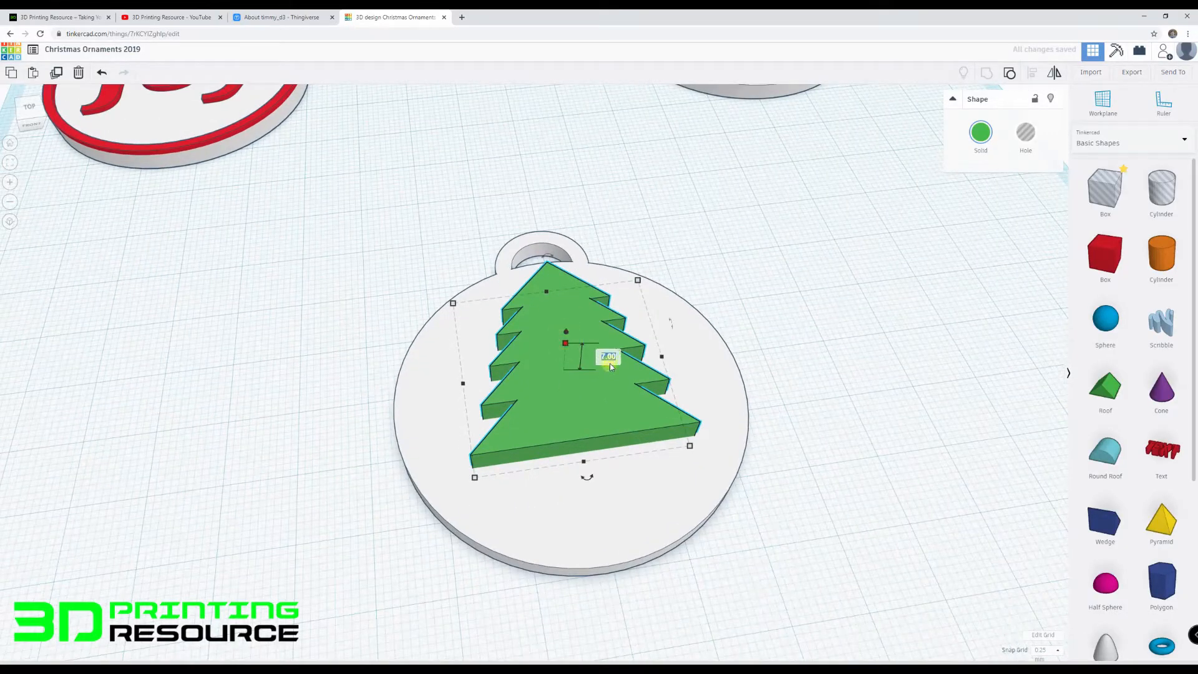
key(Return)
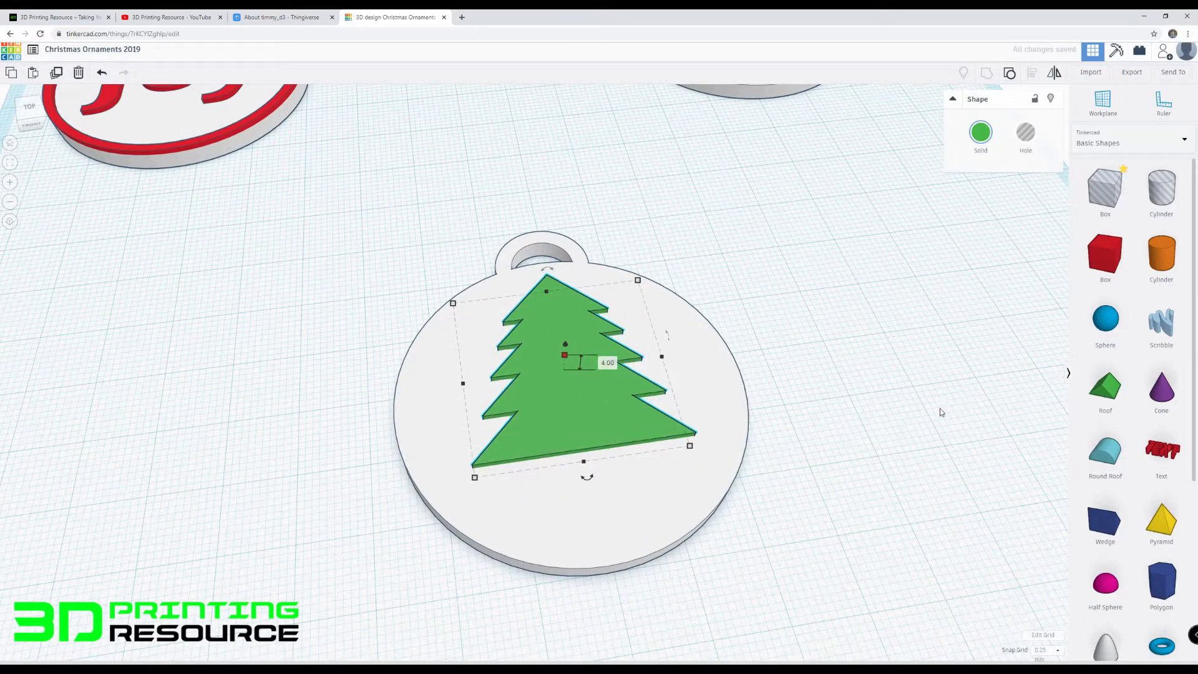
click(828, 452)
Step: Add a box at the tree's base on the front ornament and set its height to 4 mm
right_drag(828, 451, 759, 463)
drag(1104, 255, 564, 508)
right_drag(657, 476, 597, 350)
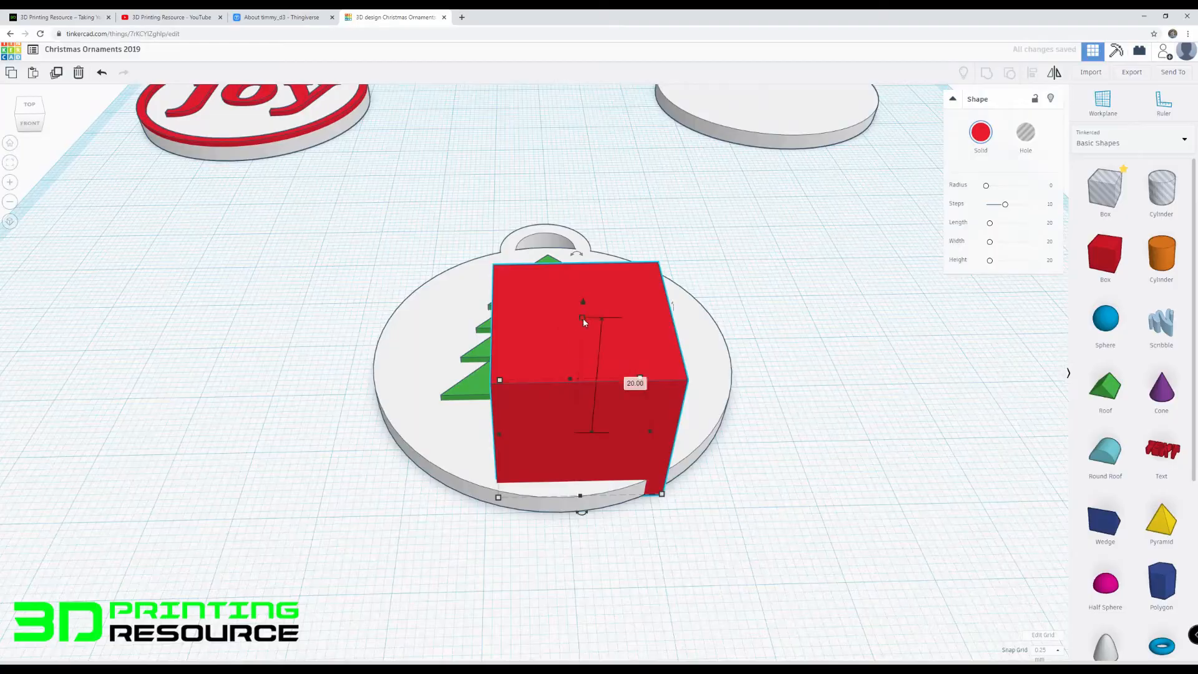
click(582, 319)
key(Return)
click(581, 318)
click(625, 380)
text(2)
key(Return)
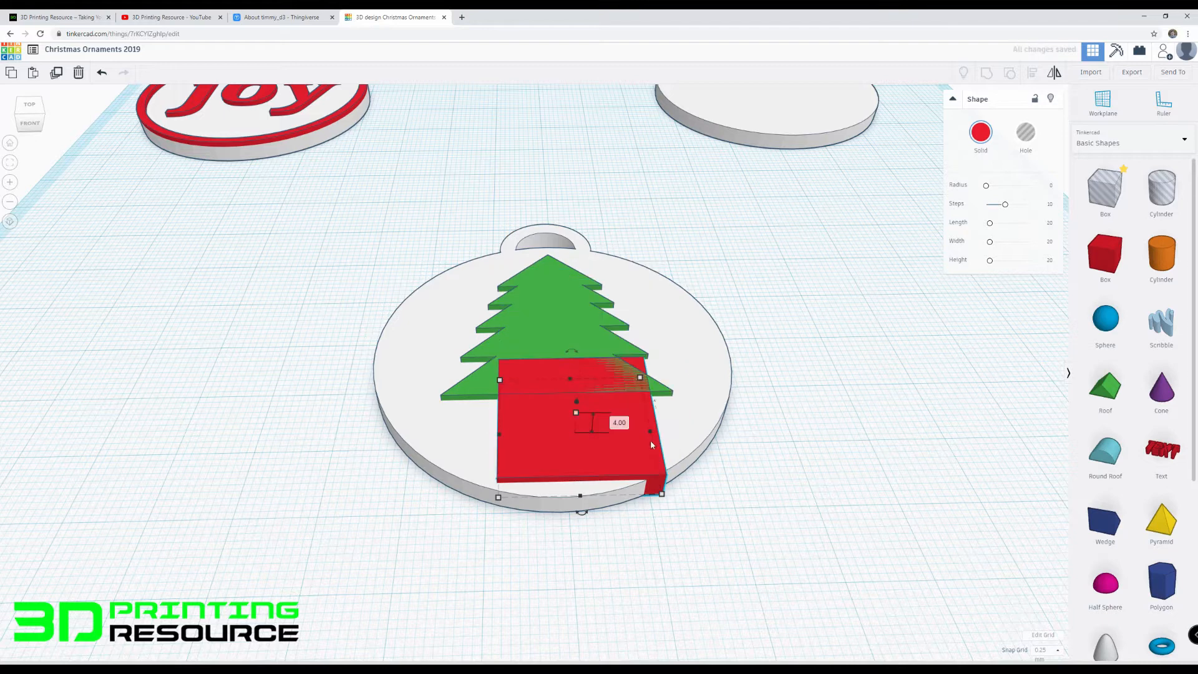
Step: Set the box's width to 5 mm, shorten it and place it under the tree's base as a trunk
click(583, 535)
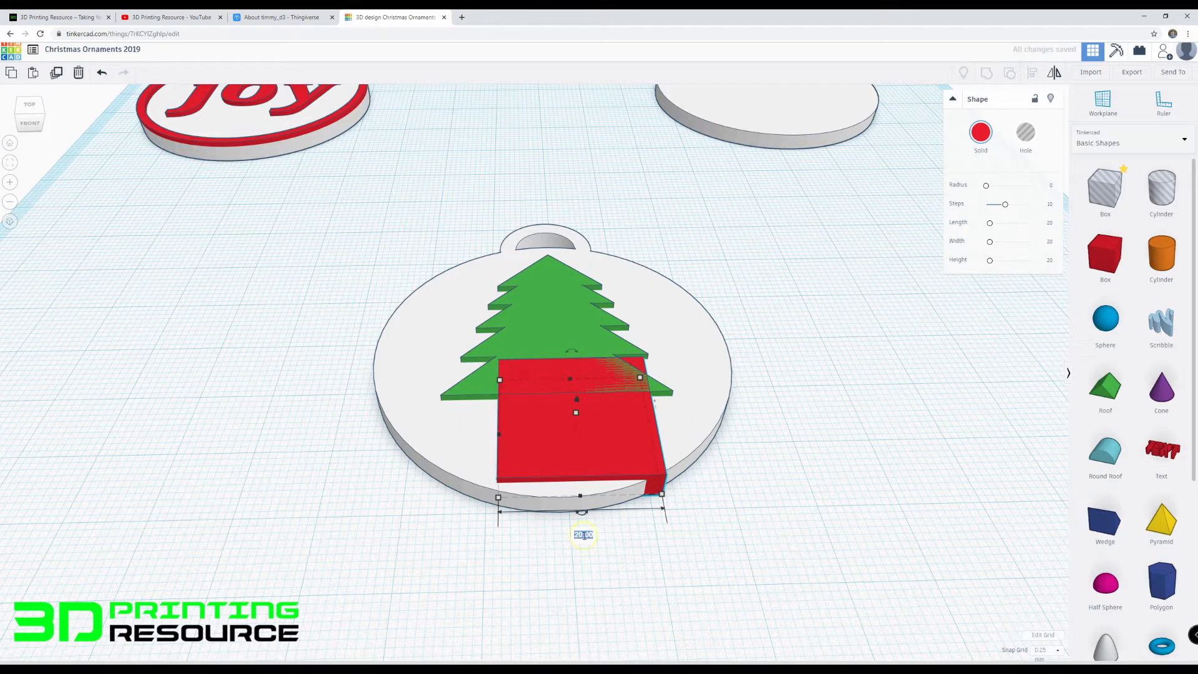
key(Return)
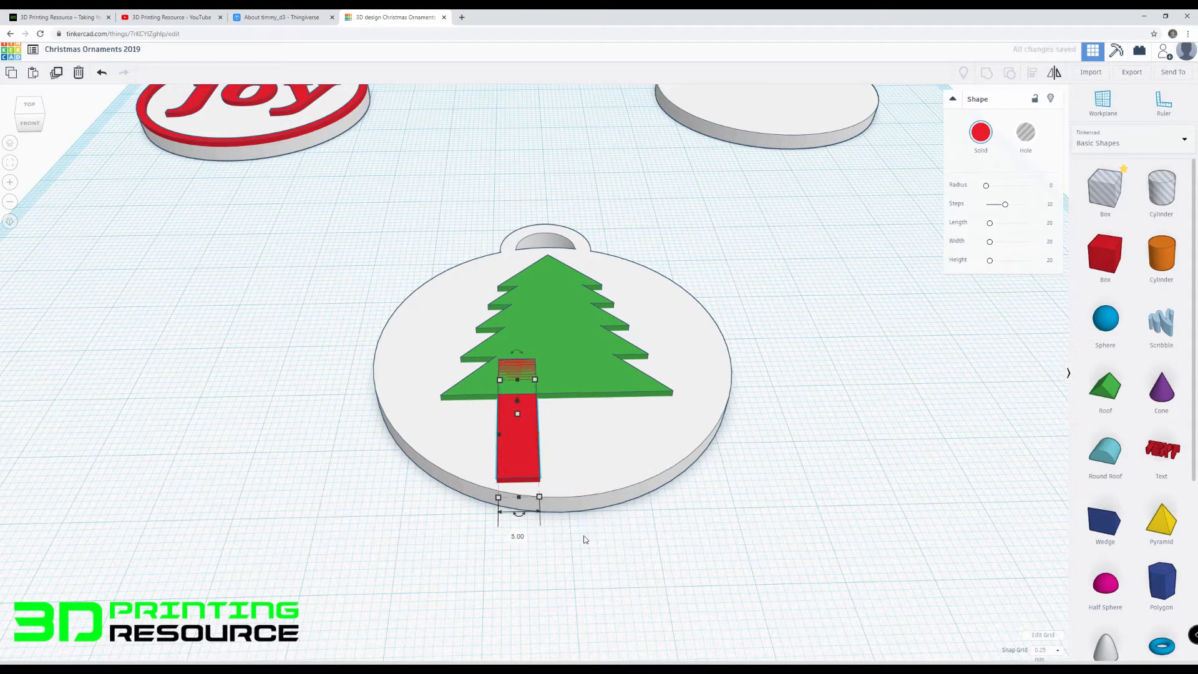
drag(510, 476, 551, 490)
drag(561, 546, 554, 444)
right_drag(554, 454, 568, 559)
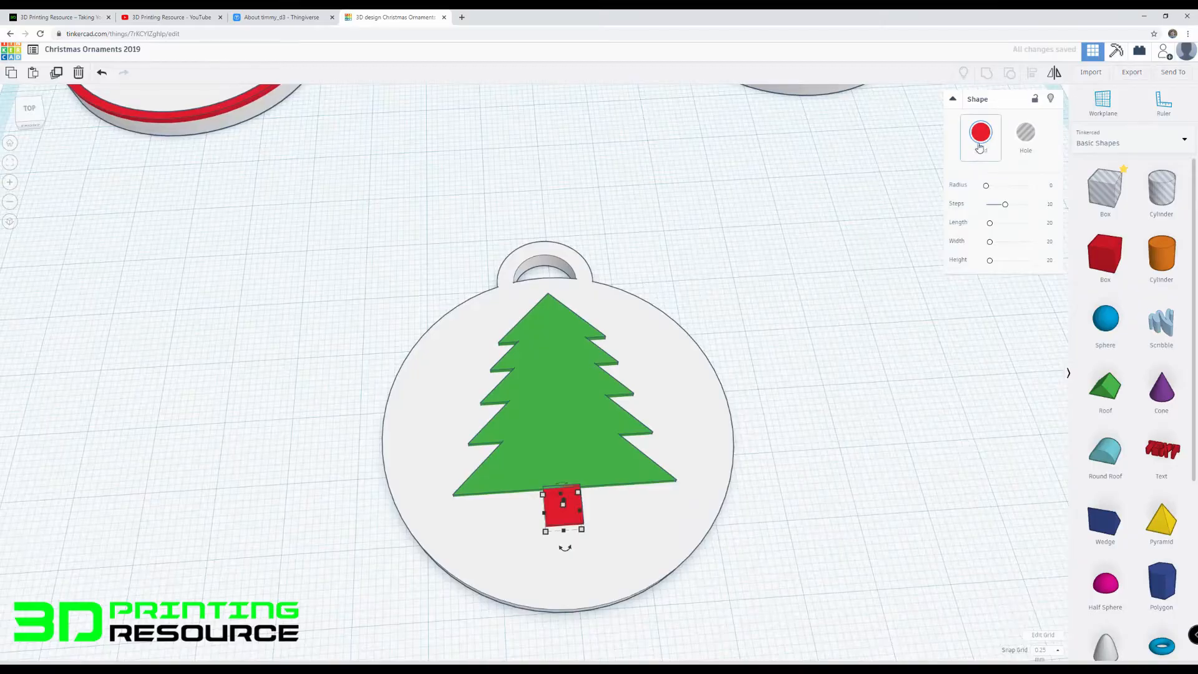
Step: Colour the trunk dark brown and set its height to 3.5 mm
click(978, 141)
click(1122, 234)
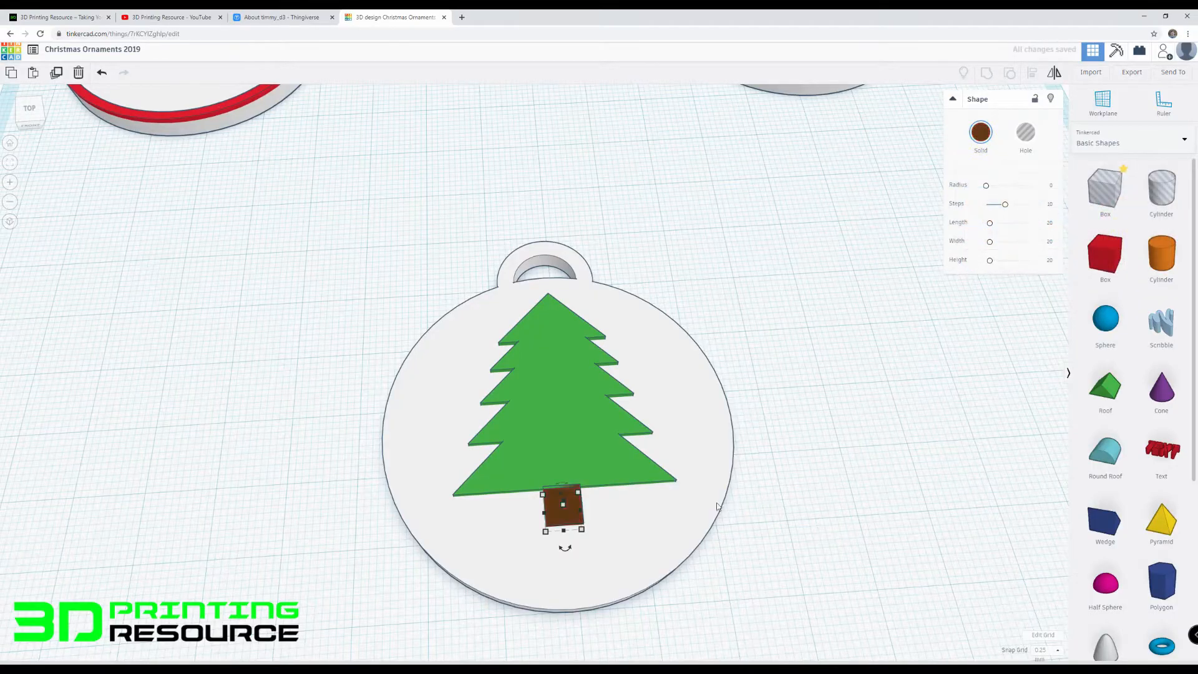
right_drag(643, 474, 612, 370)
scroll(632, 425, up, 4)
scroll(588, 285, up, 4)
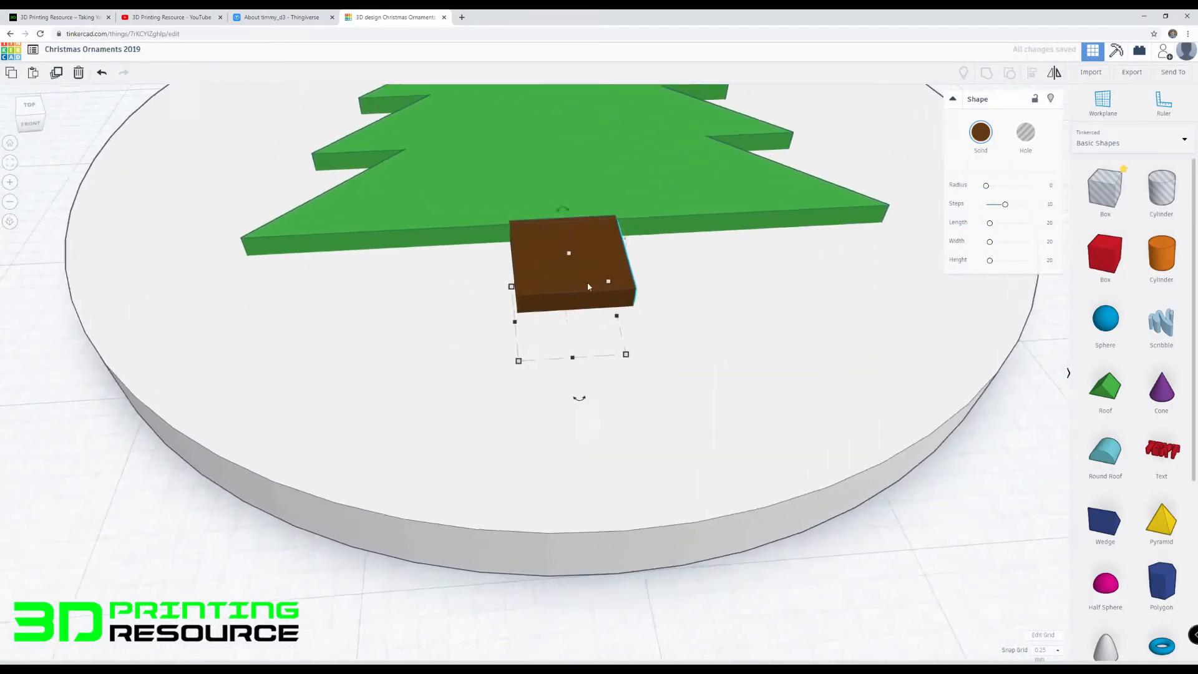
middle_drag(589, 285, 544, 313)
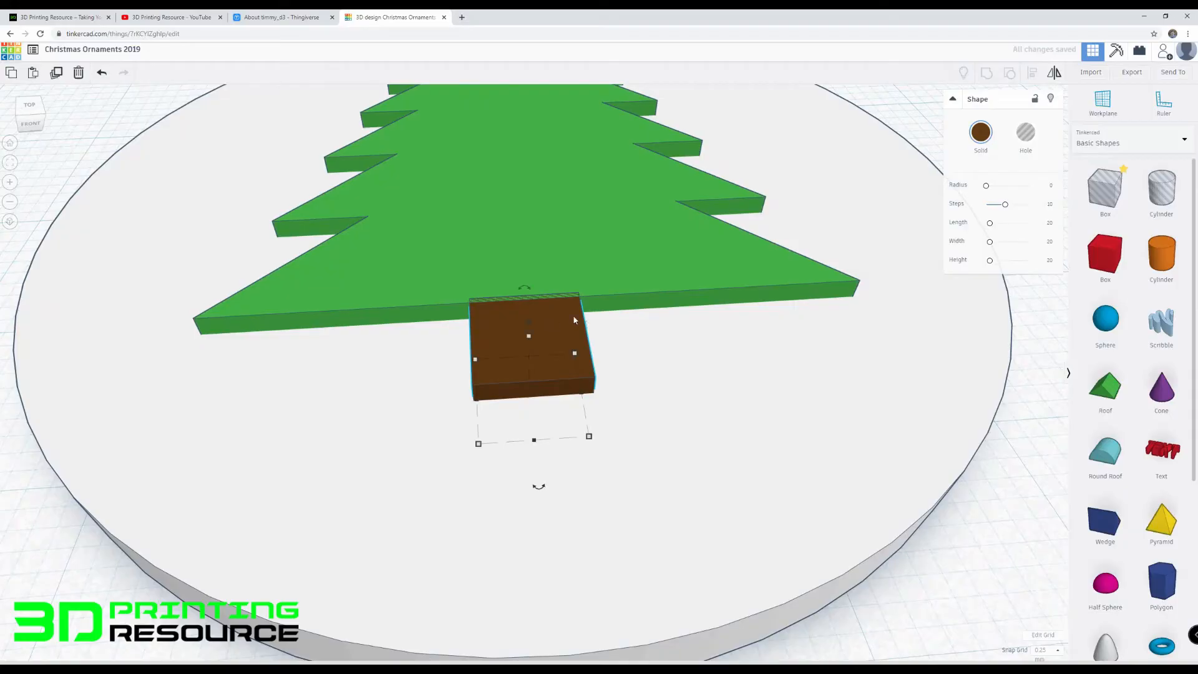
click(527, 332)
click(574, 367)
text(3)
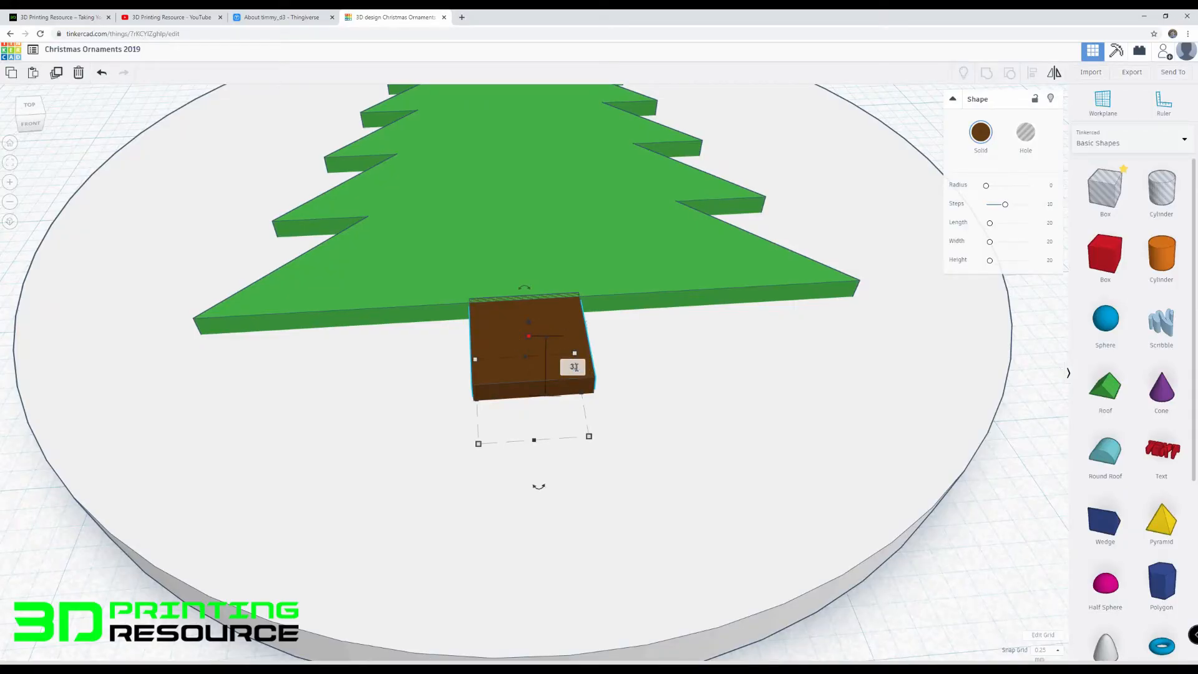
text(.5)
key(Return)
Step: Select the ornament, tree and trunk and align their centres horizontally
right_drag(525, 392, 431, 335)
scroll(513, 382, down, 5)
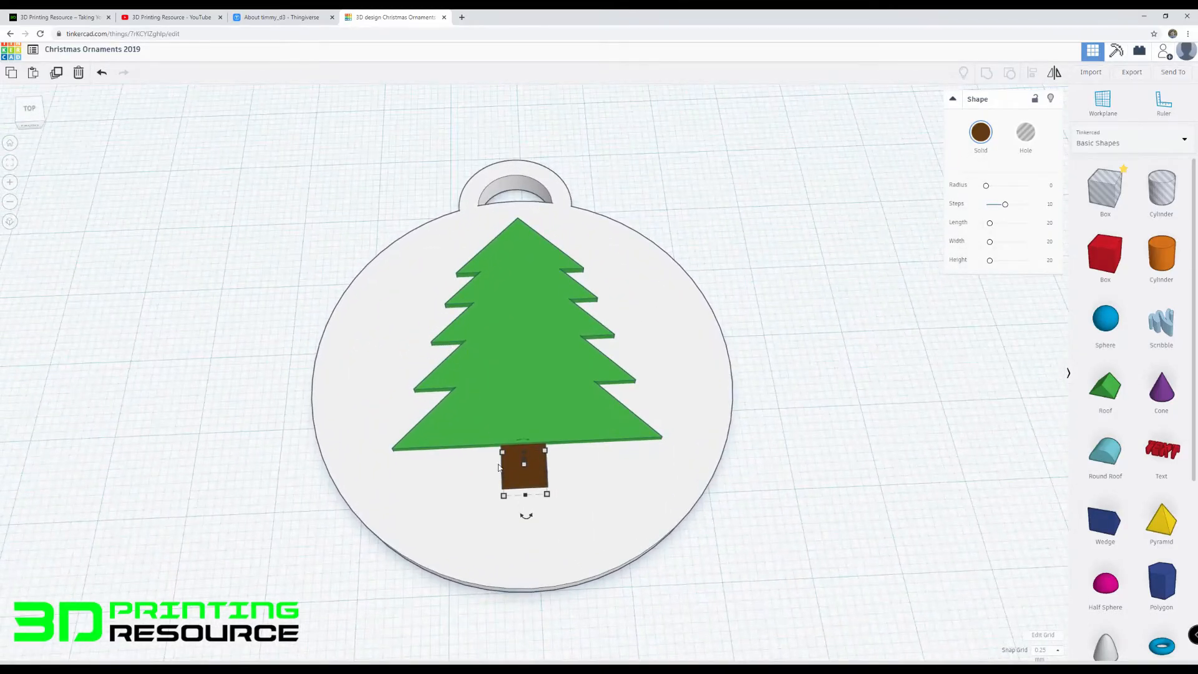
drag(299, 141, 720, 499)
key(f)
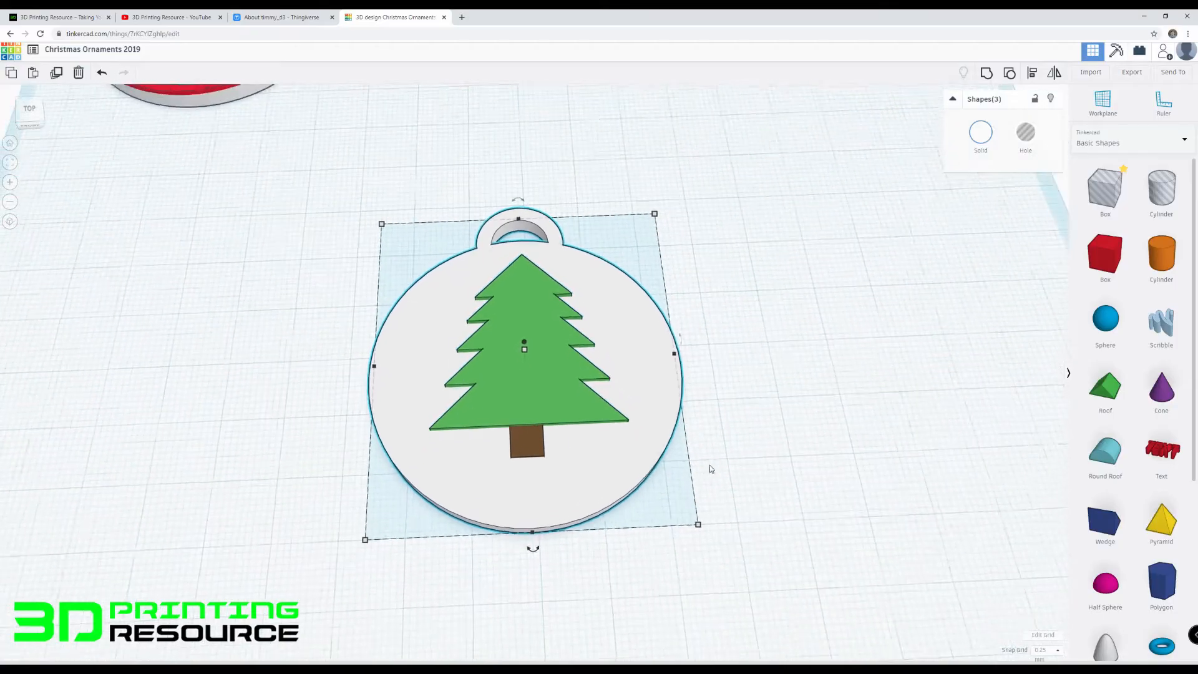
key(l)
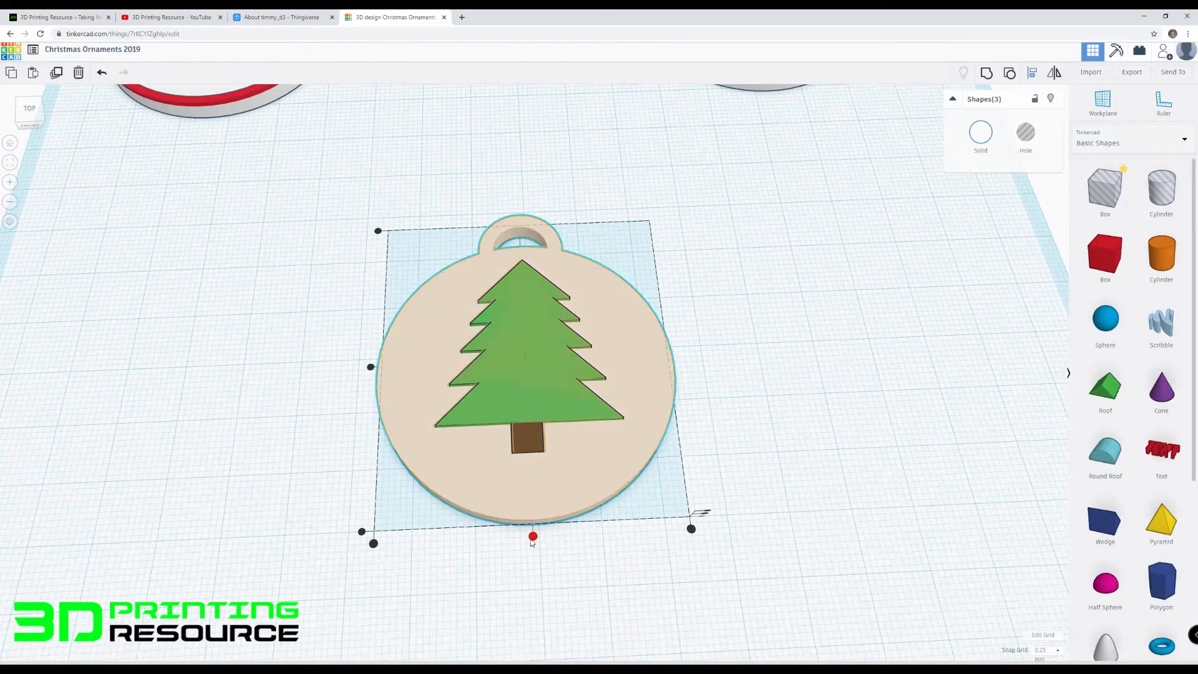
click(532, 537)
click(564, 570)
Step: Group the trunk with the green tree and turn on Multicolor to keep their separate colours
right_drag(564, 566, 506, 325)
scroll(507, 321, up, 5)
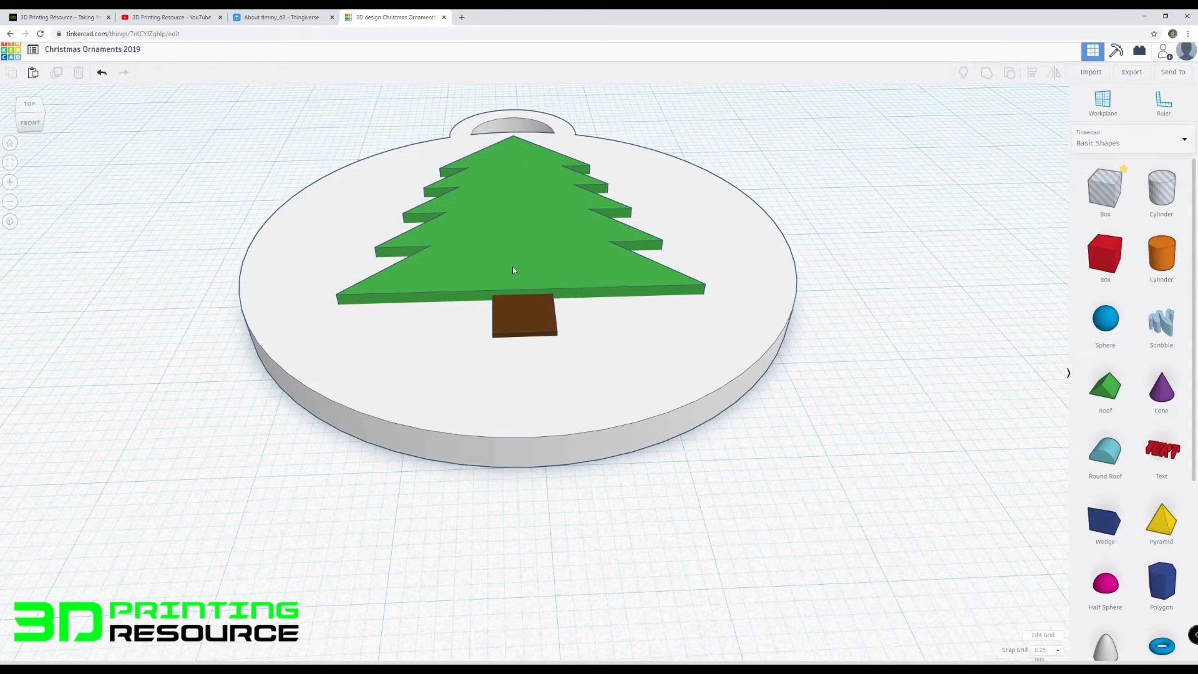
click(514, 312)
mouse_move(506, 262)
right_down()
mouse_move(501, 296)
mouse_move(499, 283)
right_up()
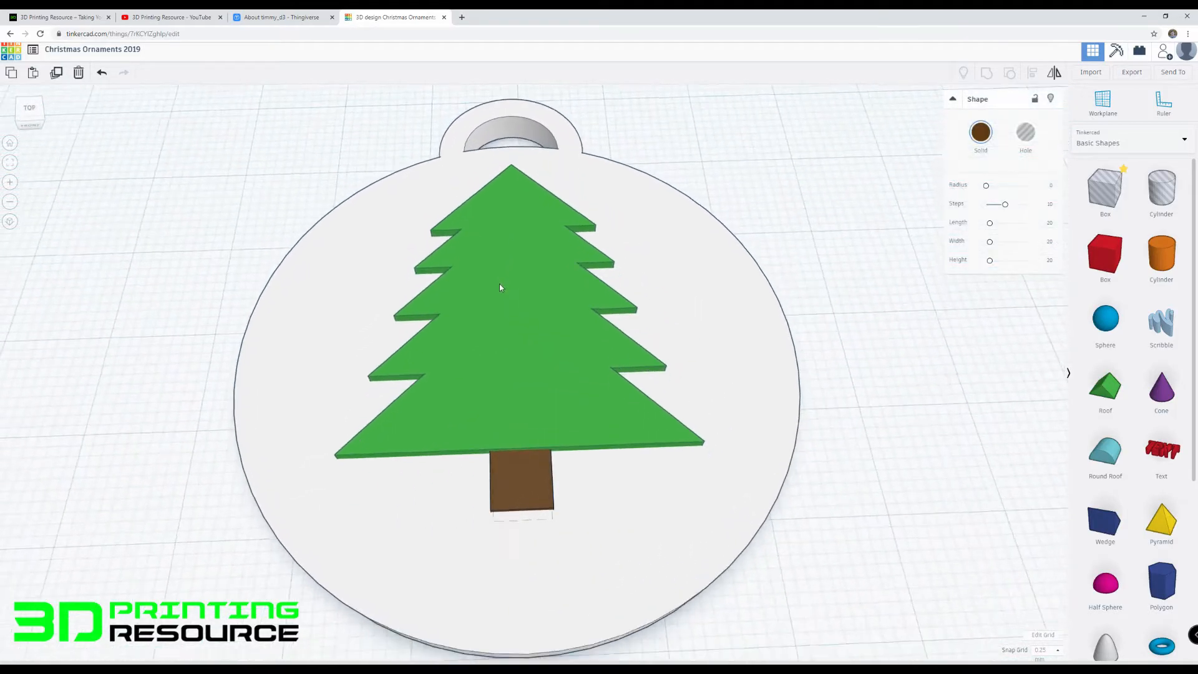
shift+click(481, 289)
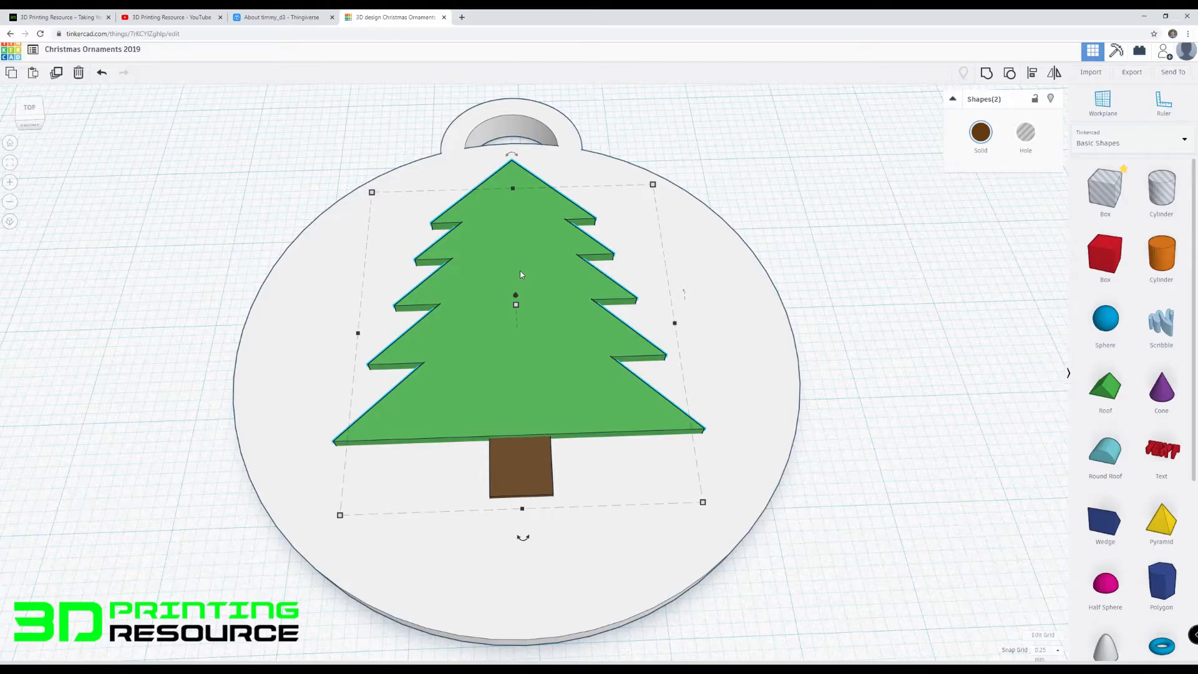
key(ctrl+g)
click(978, 130)
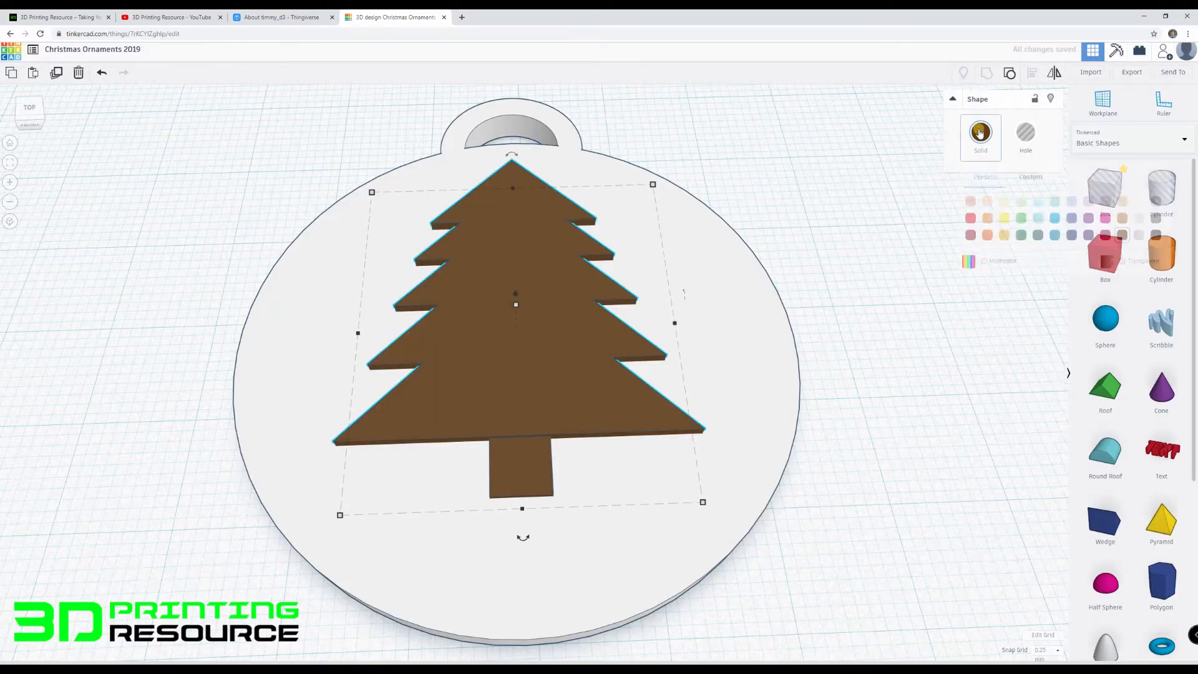
click(985, 262)
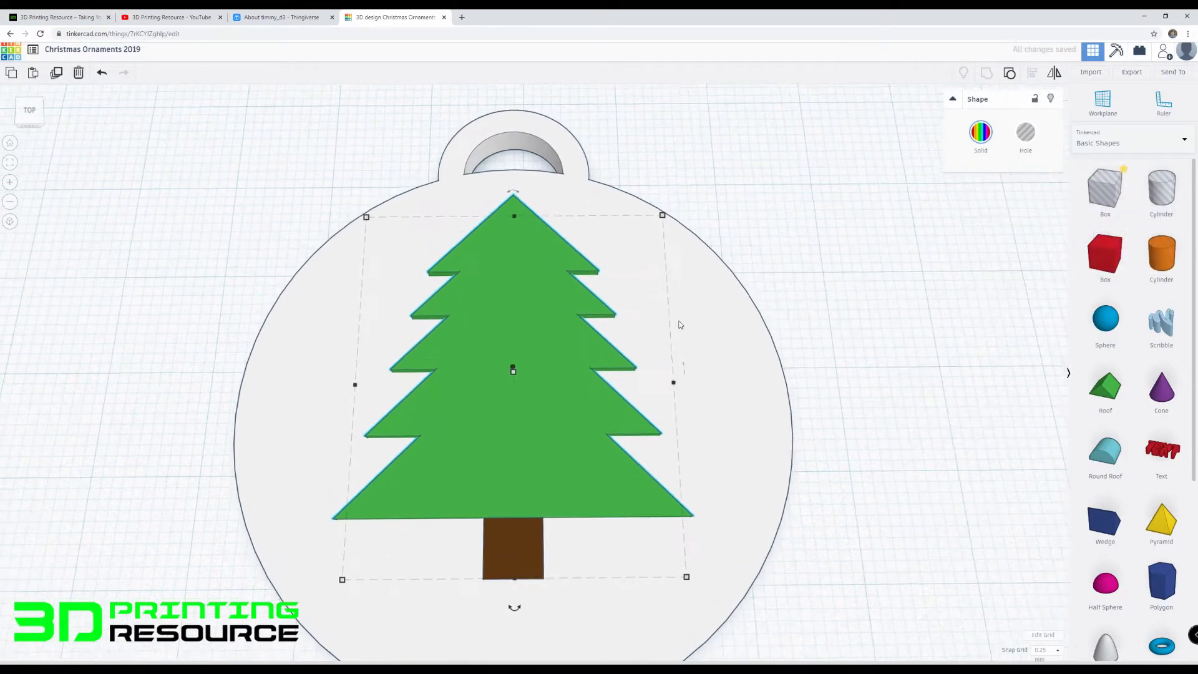
Step: Colour the ornament disc behind the tree red
click(743, 318)
click(978, 129)
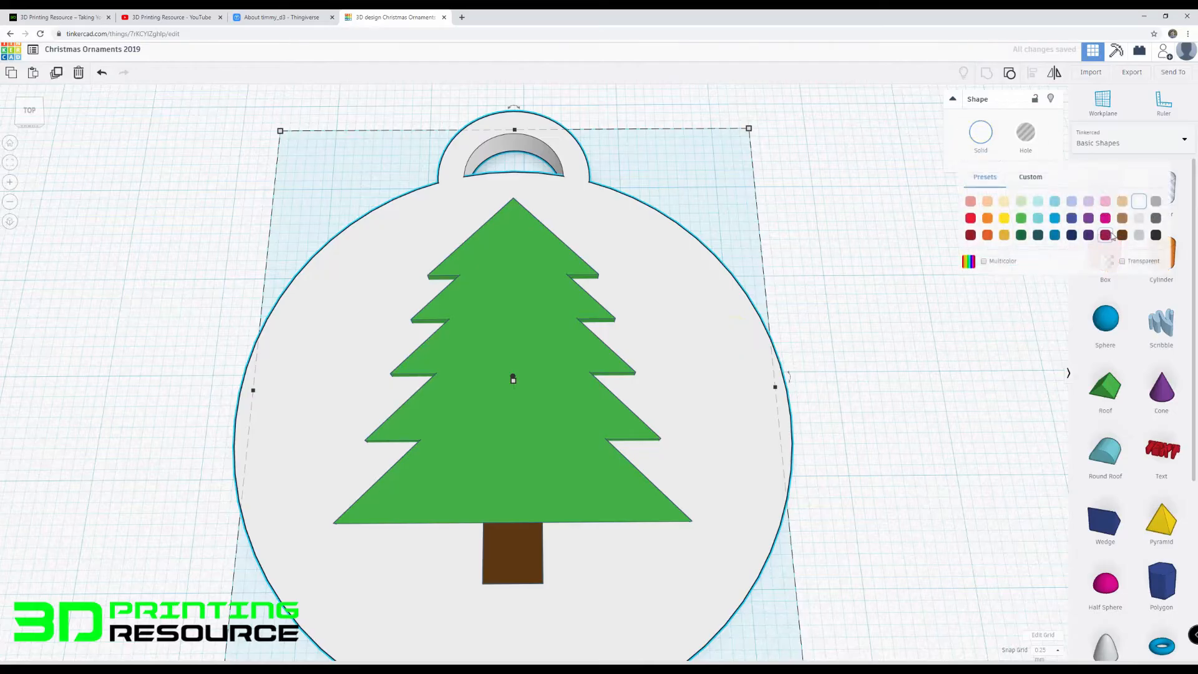
click(971, 219)
scroll(733, 220, down, 5)
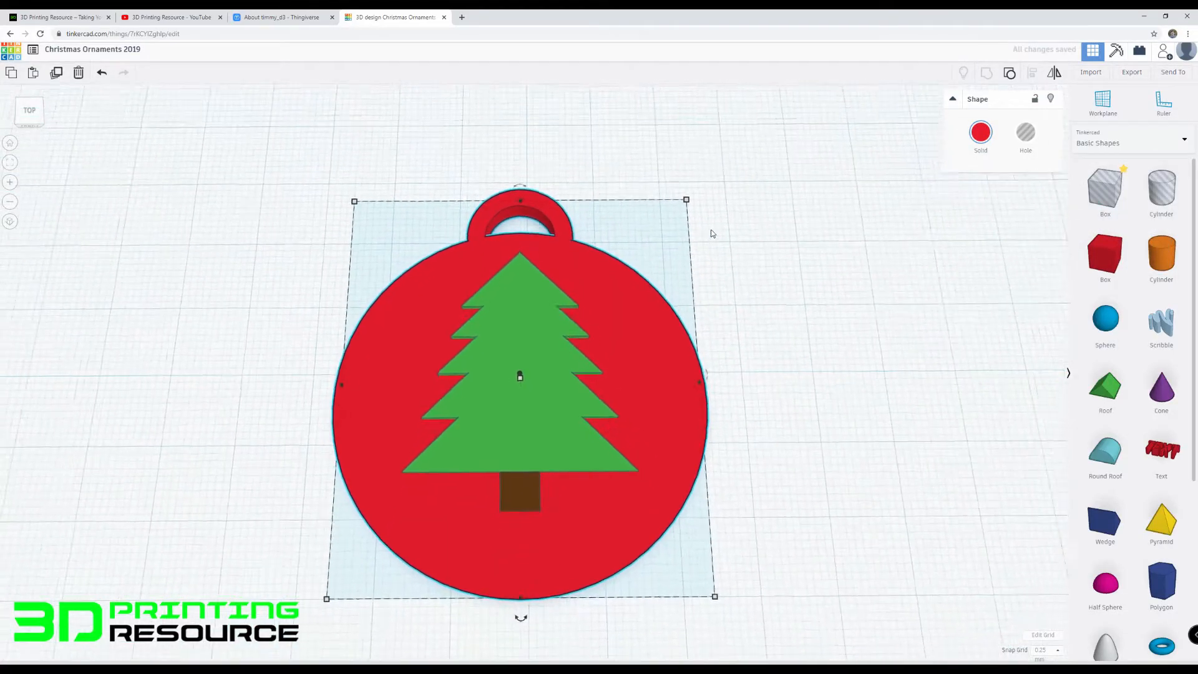
click(737, 385)
Step: Shift the tree about 2 mm down the red disc and centre it horizontally on the ornament
drag(527, 393, 527, 405)
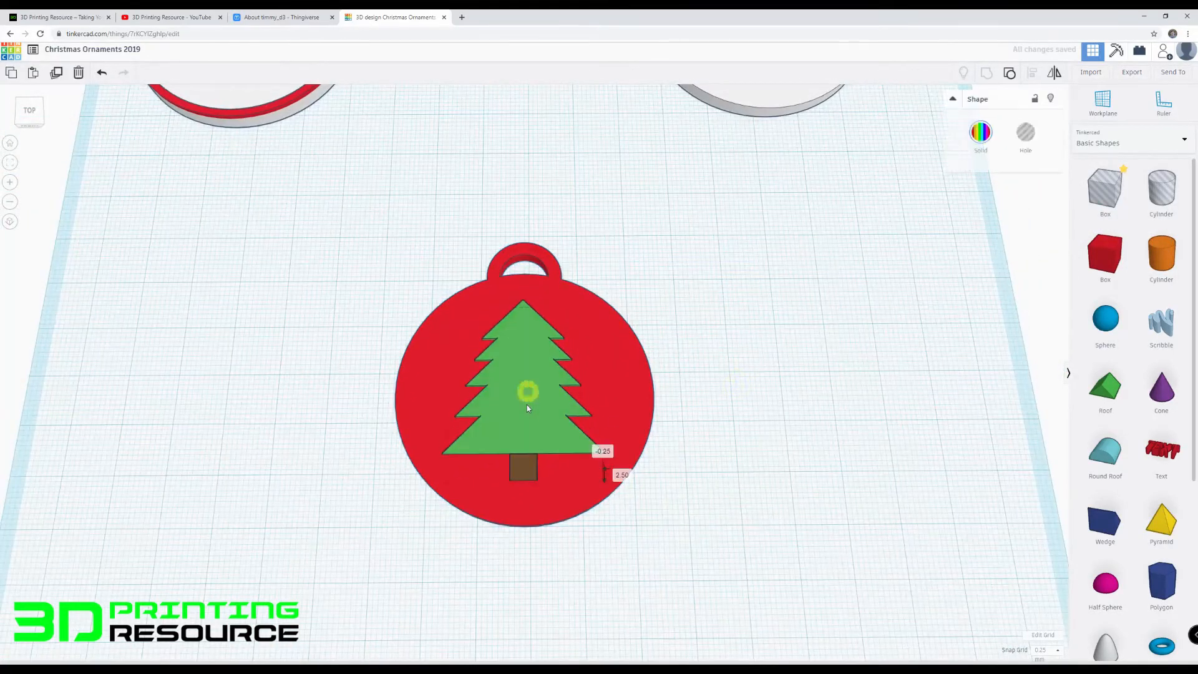
drag(358, 276, 615, 485)
scroll(614, 487, down, 3)
key(l)
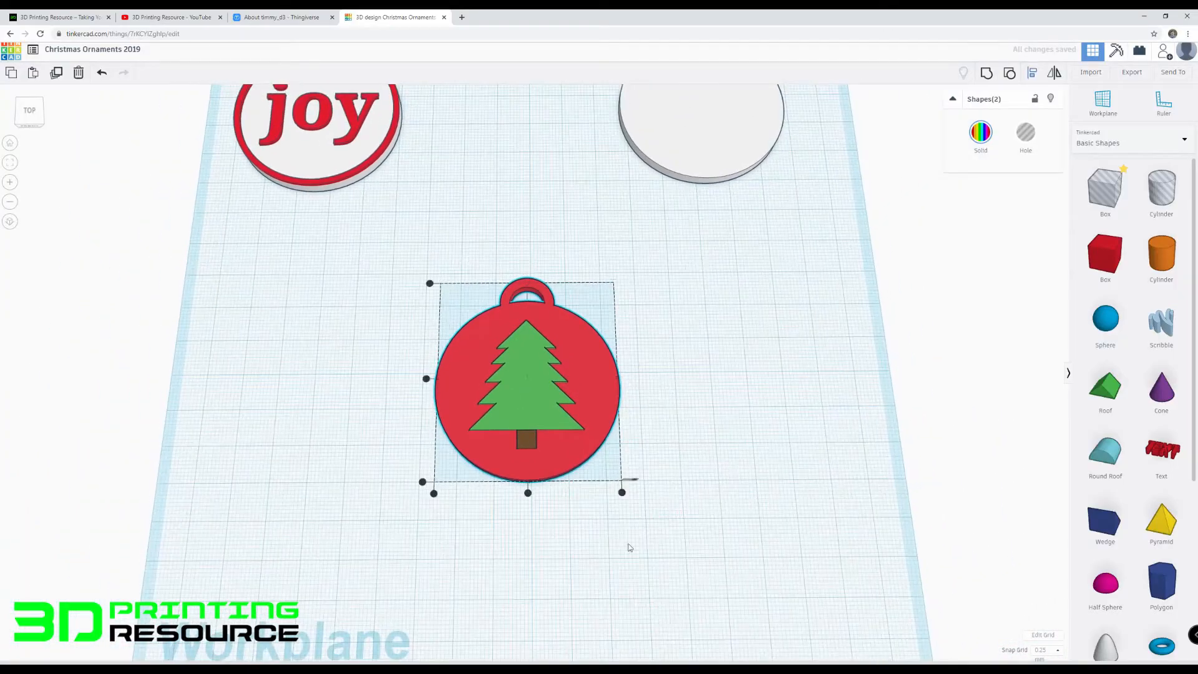
click(528, 492)
click(595, 555)
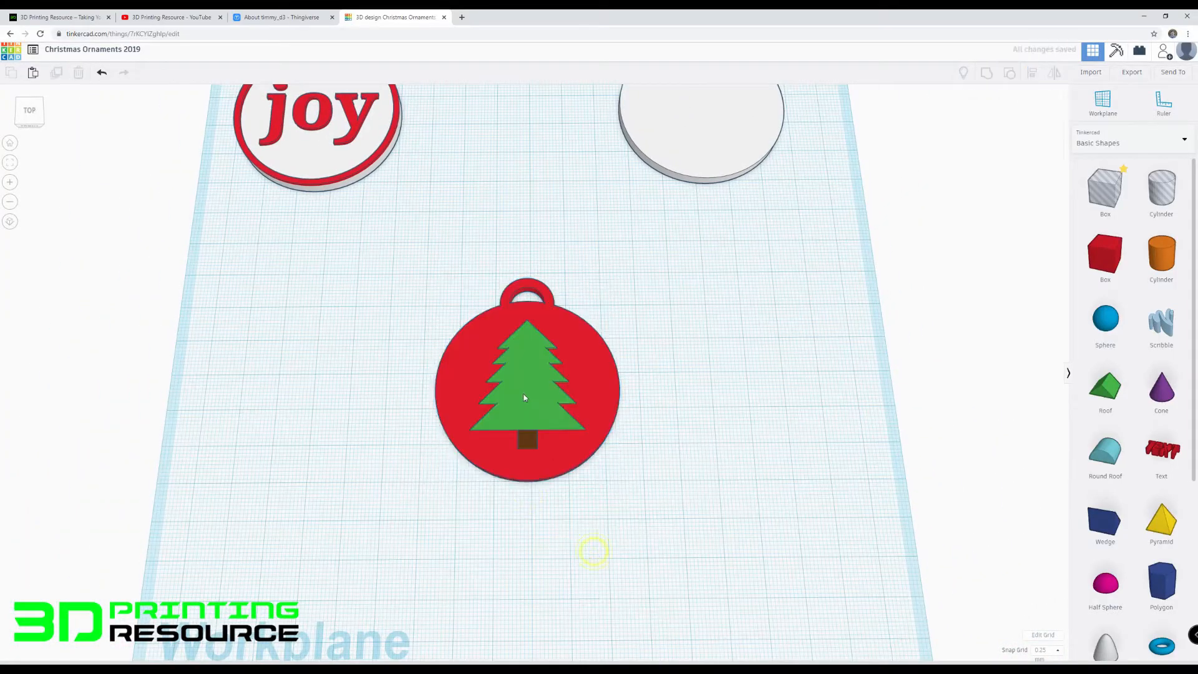
Step: Select the tree and the red ornament and group them into one multicolour shape
right_drag(552, 391, 561, 420)
right_drag(511, 357, 507, 474)
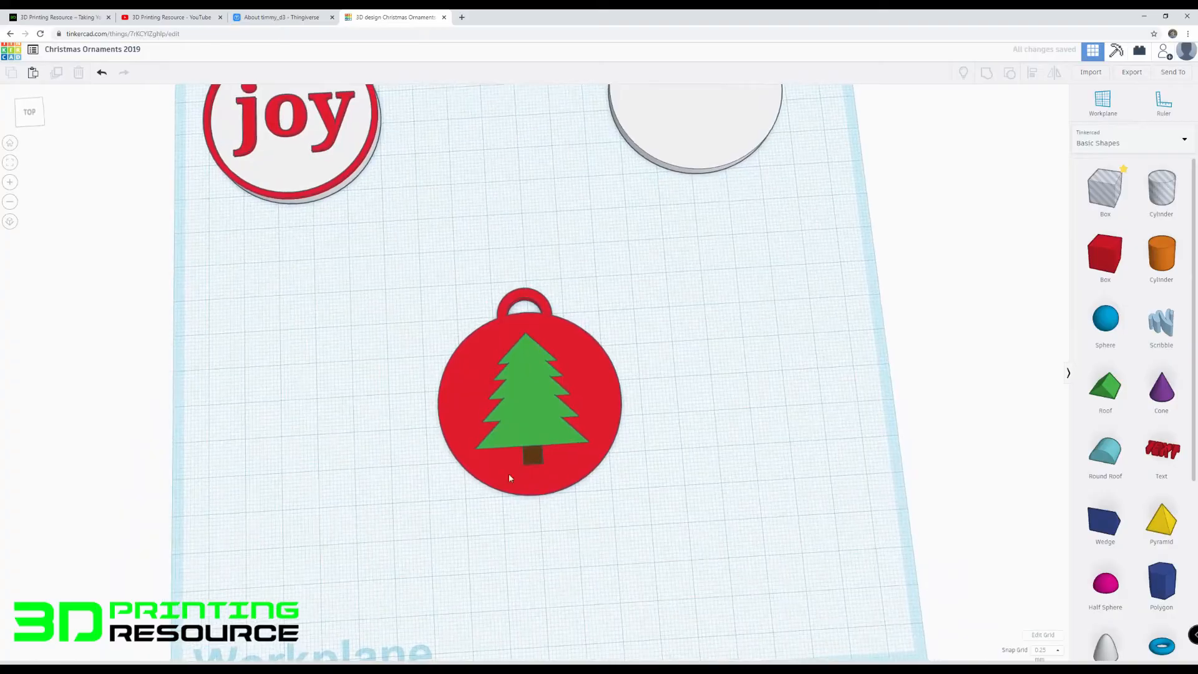
right_drag(528, 426, 524, 393)
drag(454, 242, 623, 417)
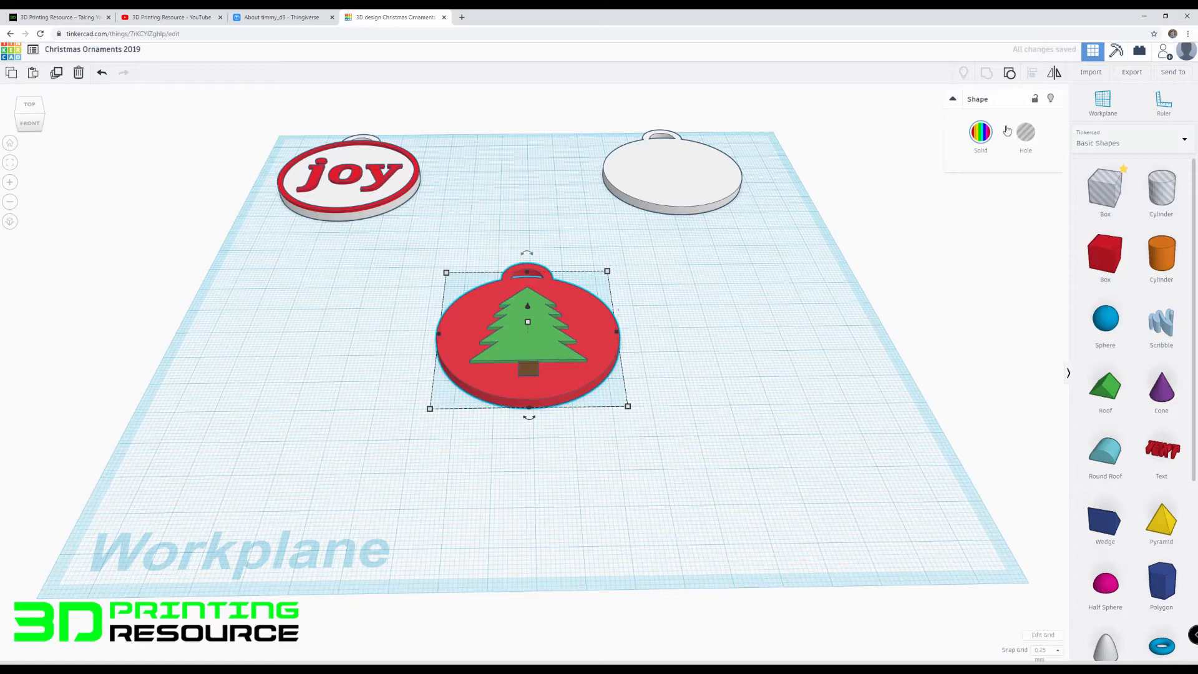
right_drag(717, 284, 714, 332)
click(712, 333)
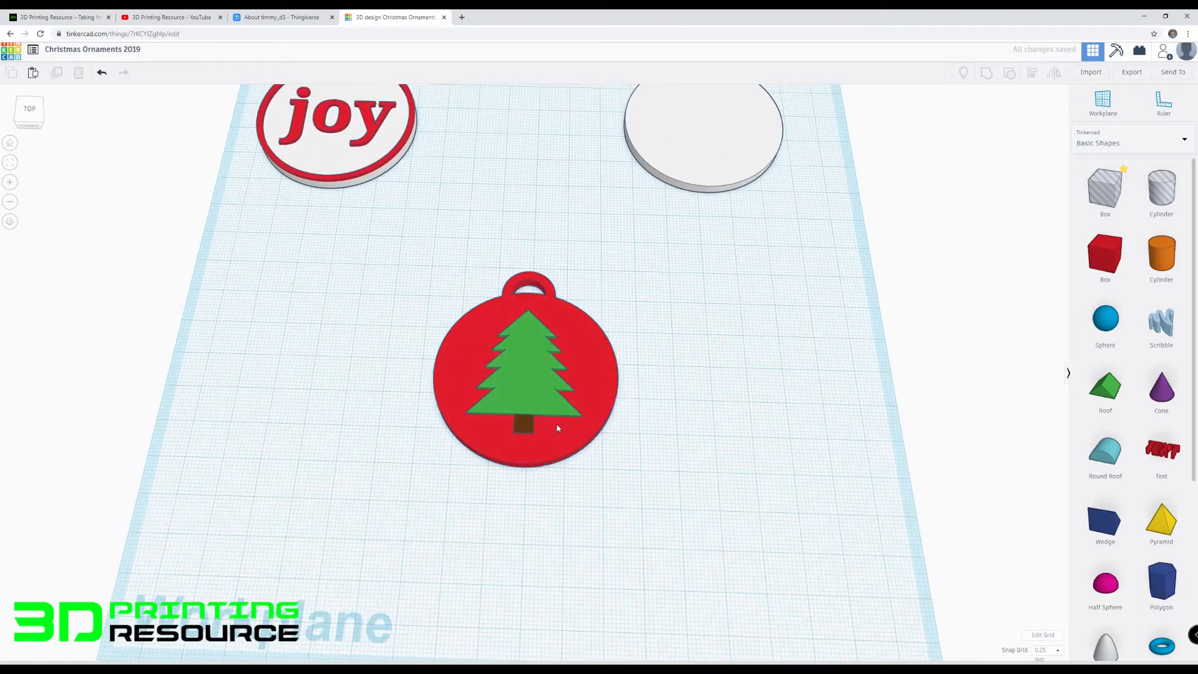
Step: Move the finished tree ornament into the back row between the joy ornament and the blank one
drag(549, 418, 538, 150)
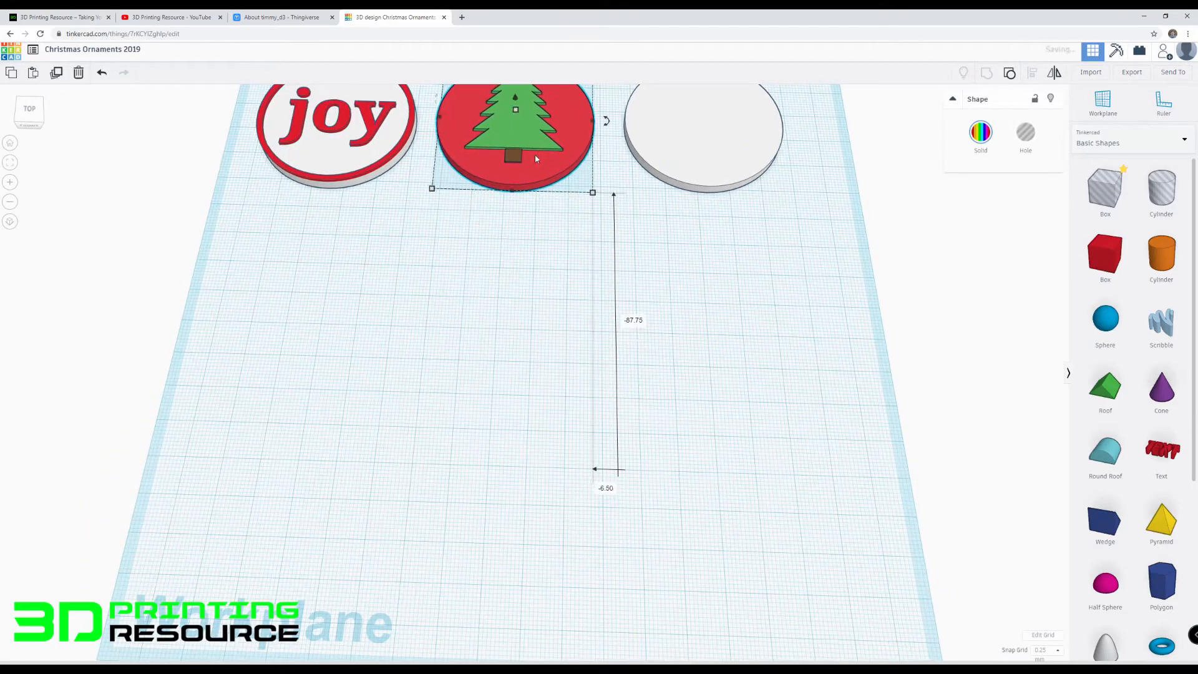
click(563, 318)
scroll(564, 315, down, 3)
Step: Move the remaining blank ornament from the back row to the middle of the workplane
right_drag(563, 313, 616, 190)
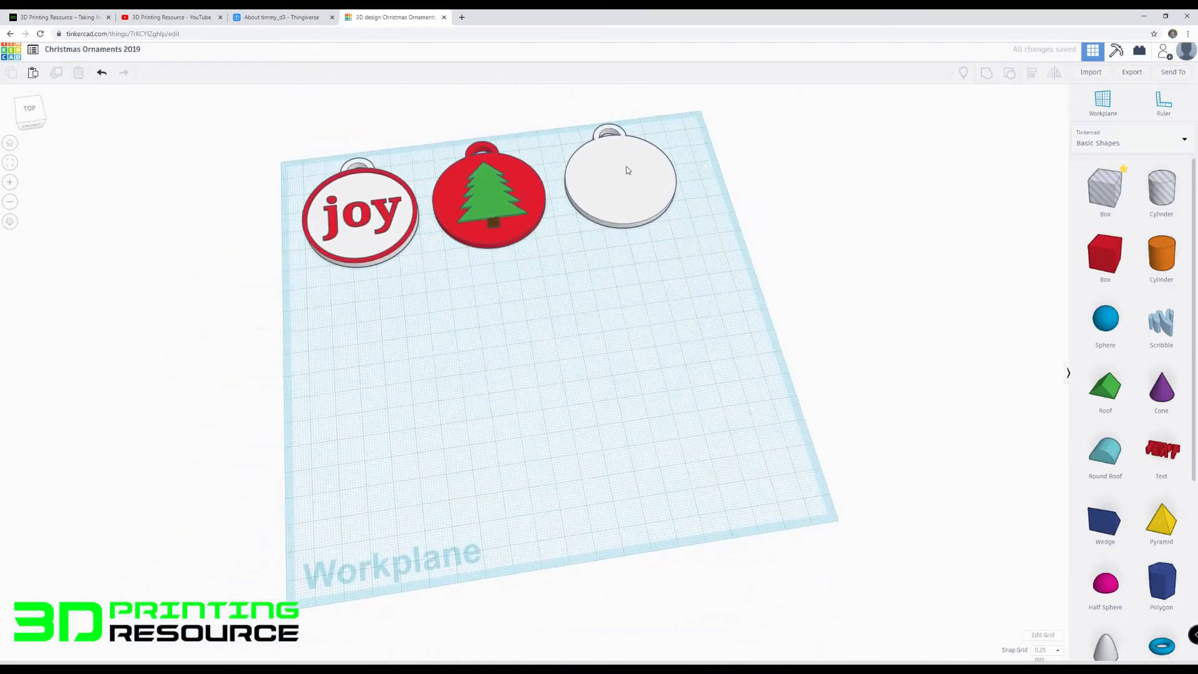
drag(626, 165, 535, 369)
right_drag(702, 388, 632, 371)
scroll(570, 358, up, 3)
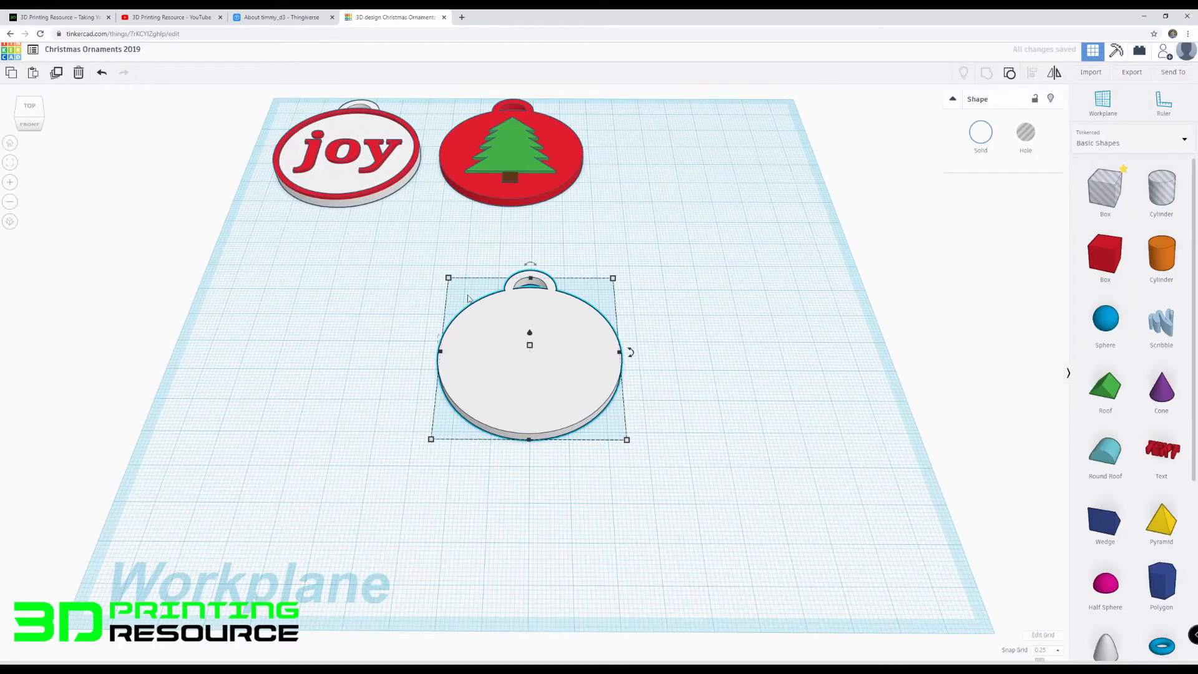
Step: Import the nativity 1.svg file from the SVG for TinkerCAD folder, centred on its artboard at scale 100
click(1090, 72)
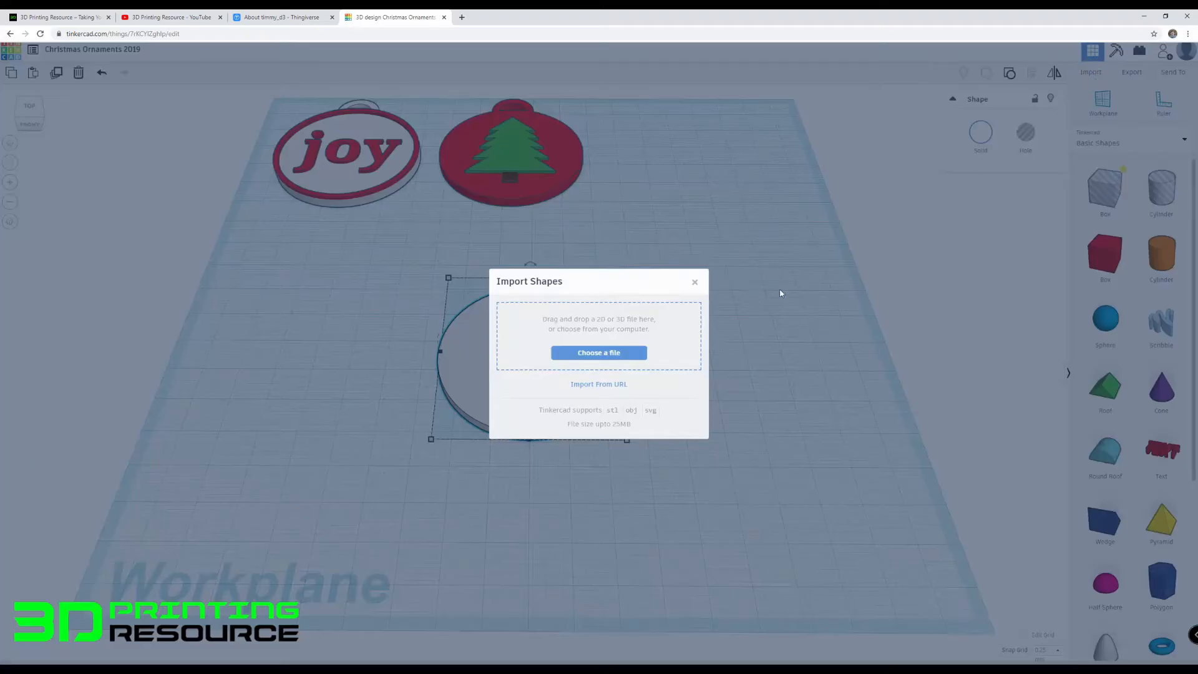
click(590, 356)
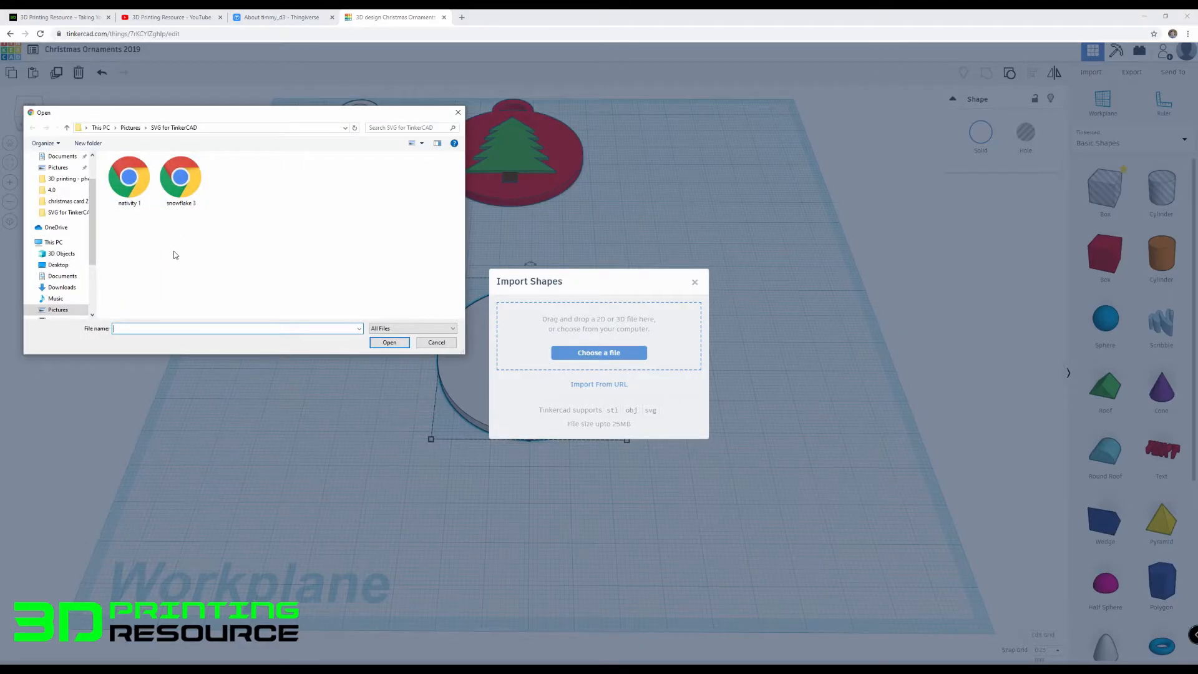
click(132, 198)
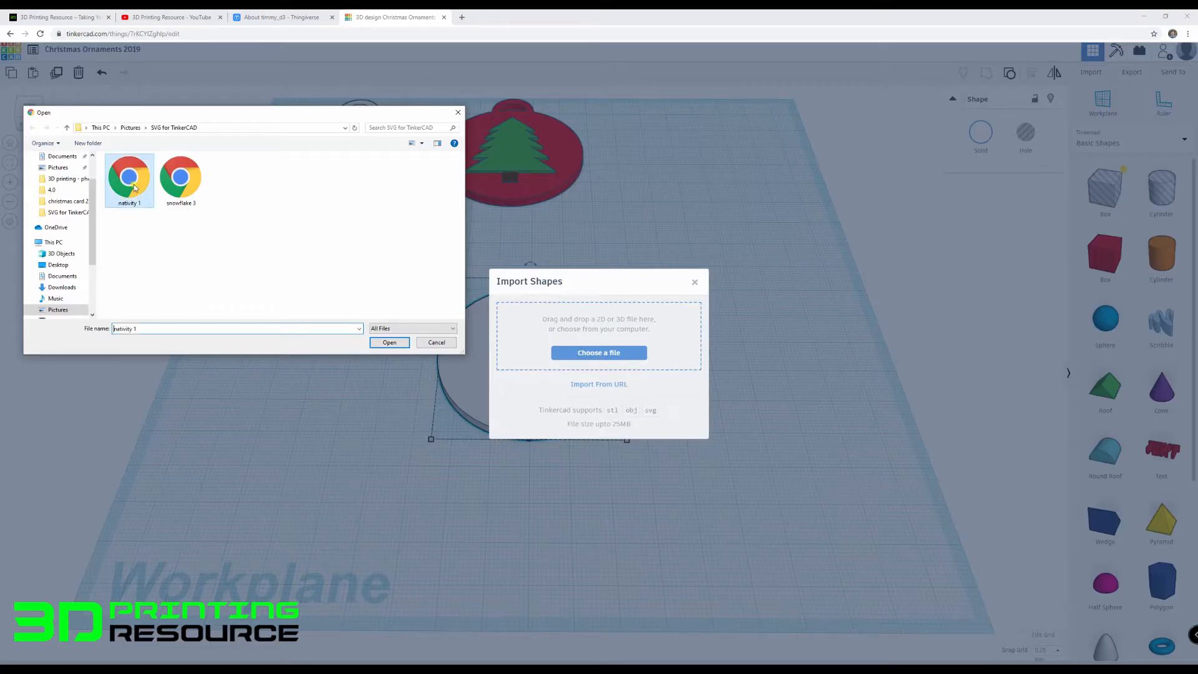
click(389, 343)
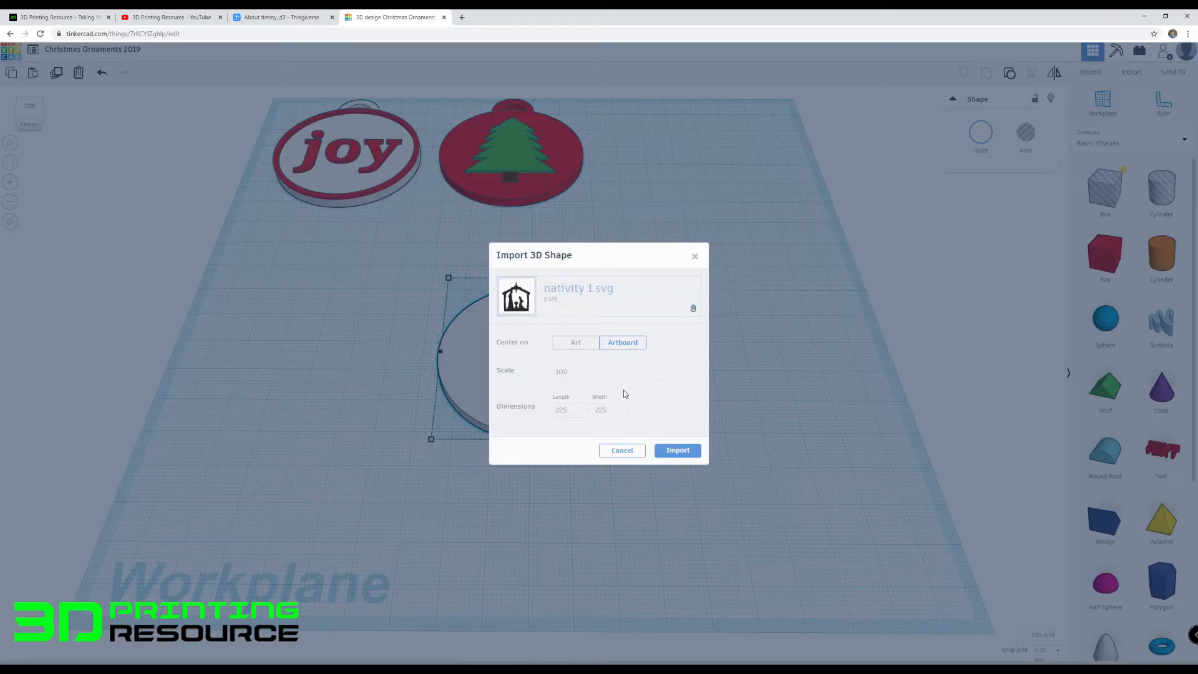
click(672, 456)
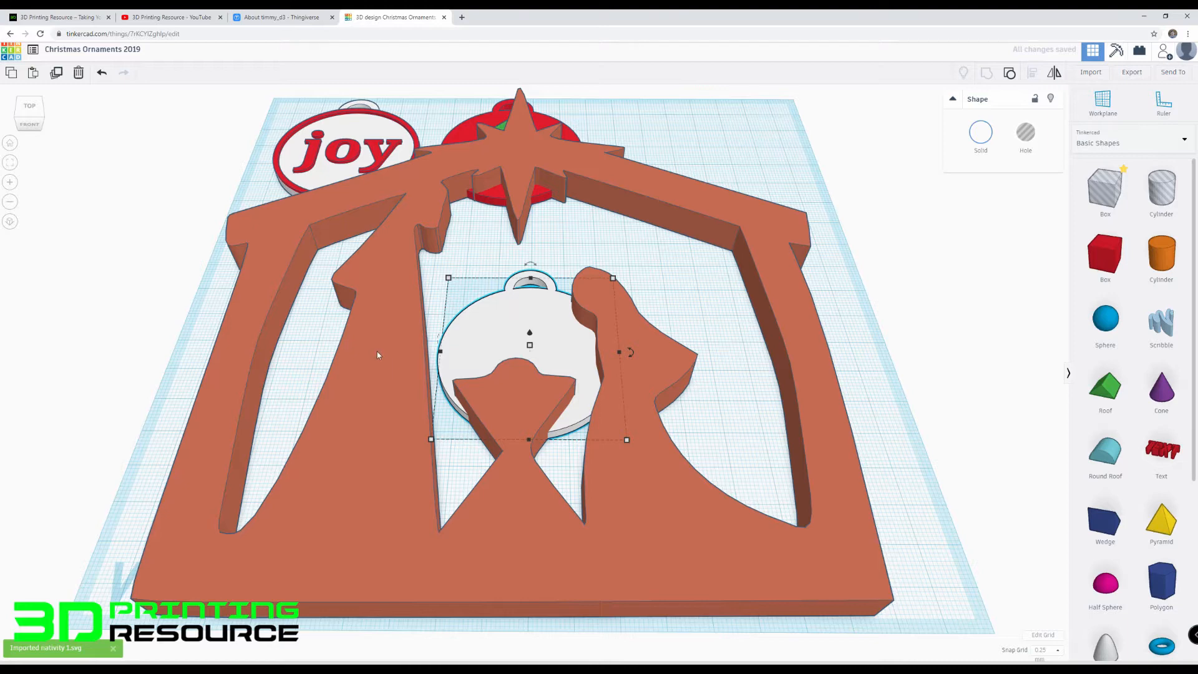
Step: Scale the imported nativity scene down proportionally until it fits inside the blank ornament and move it onto the ornament's face
click(376, 373)
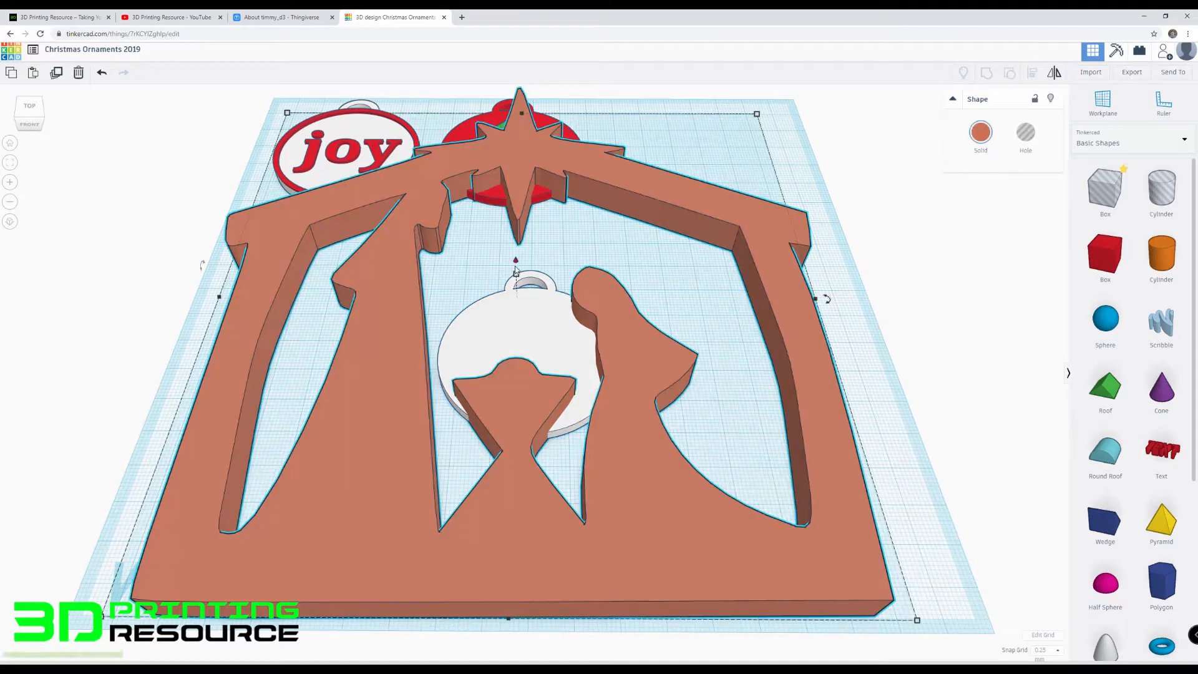
mouse_move(516, 275)
mouse_down()
mouse_move(514, 249)
mouse_move(525, 284)
mouse_up()
right_drag(525, 287, 529, 292)
scroll(527, 293, up, 3)
drag(430, 352, 474, 424)
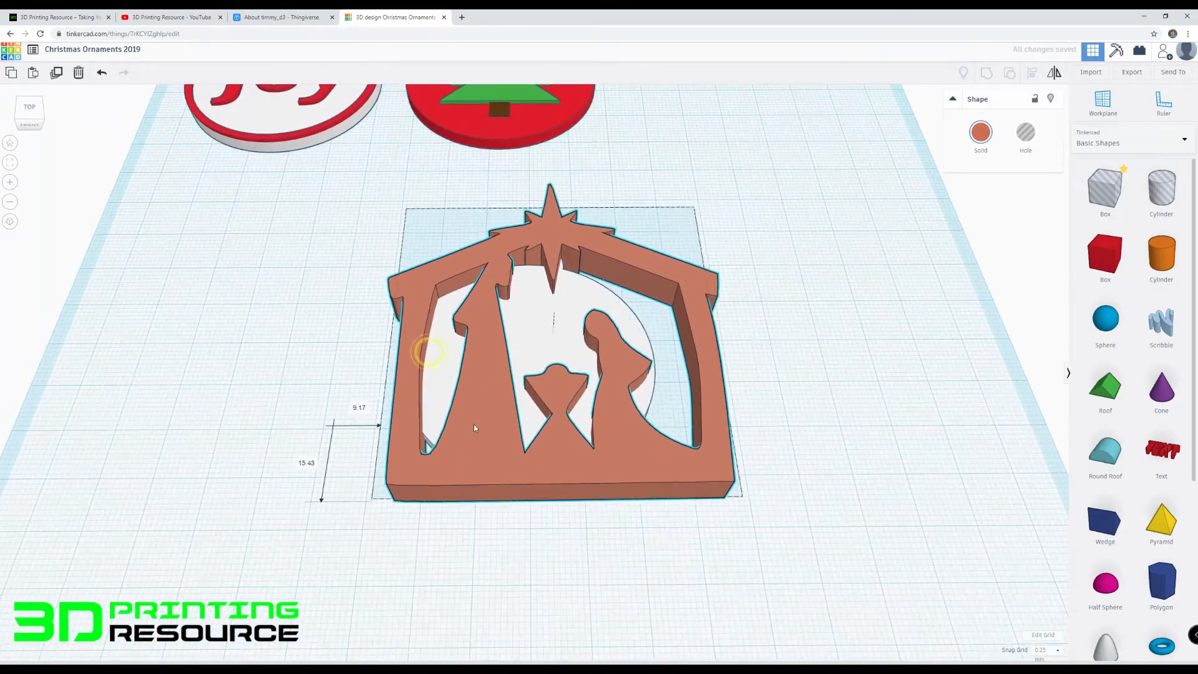
mouse_move(555, 317)
mouse_down()
mouse_move(560, 275)
mouse_move(563, 299)
mouse_up()
right_drag(566, 312, 582, 386)
drag(586, 409, 561, 427)
right_drag(561, 426, 536, 337)
scroll(527, 250, up, 3)
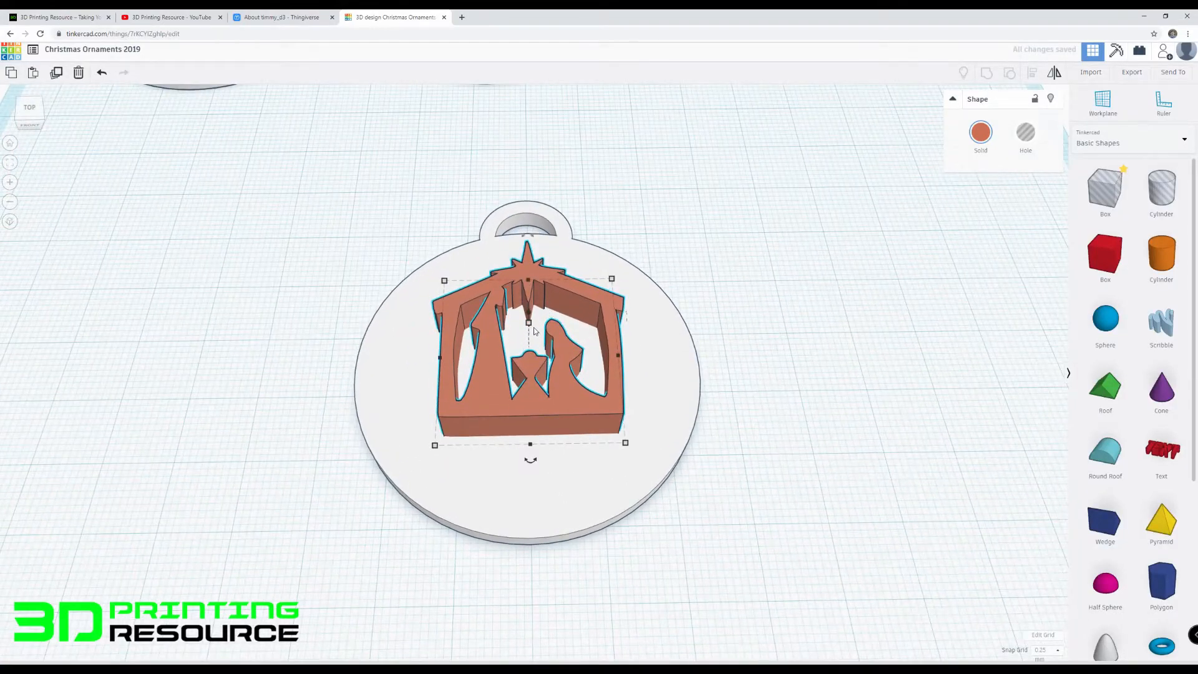
Step: Enlarge the nativity scene proportionally to fill more of the ornament's face and set its height to 4 mm
shift+drag(529, 323, 529, 315)
right_drag(529, 318, 532, 357)
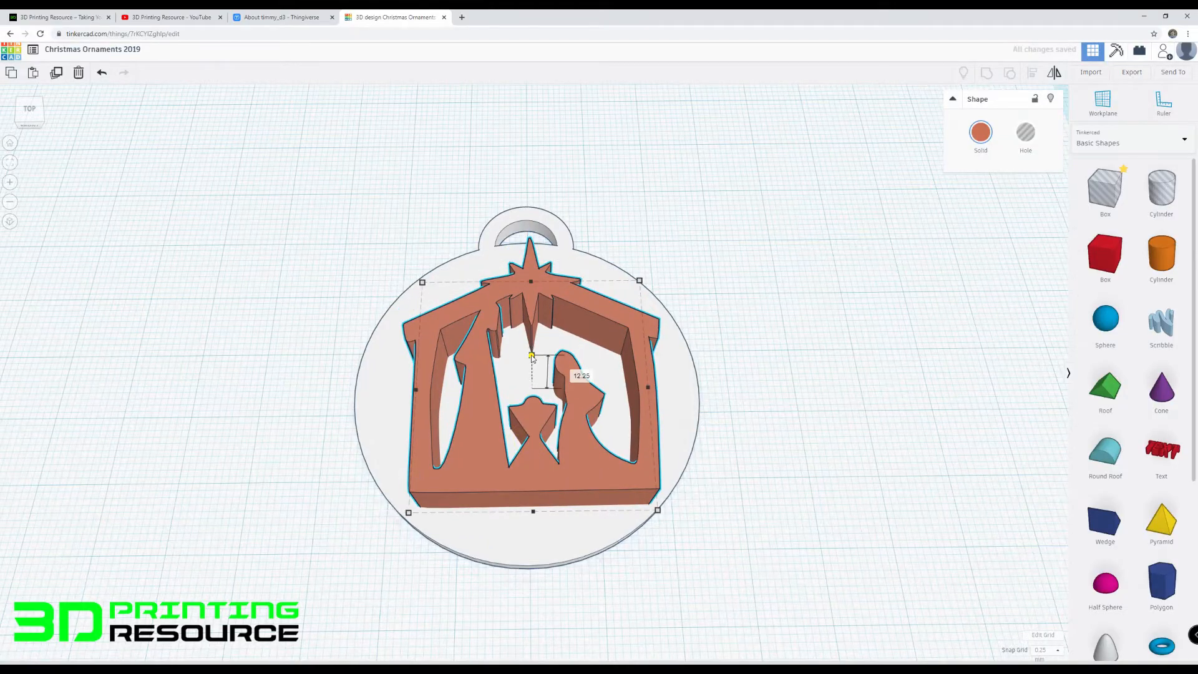
click(569, 374)
text(4)
key(Return)
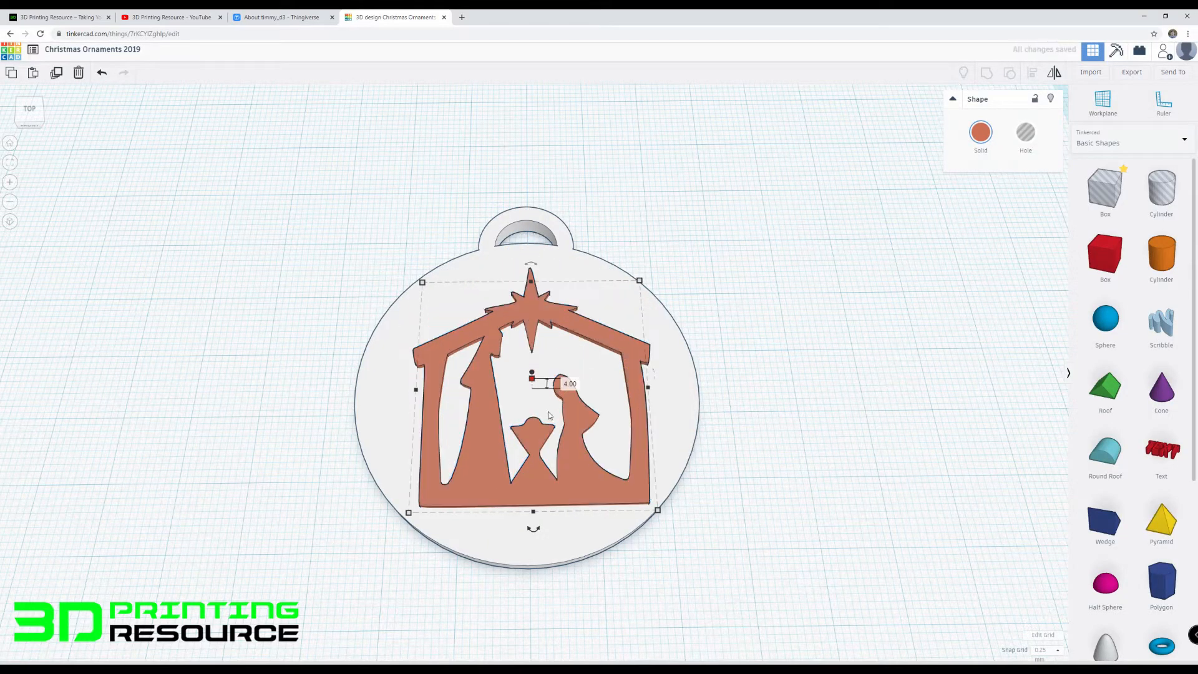
mouse_move(574, 484)
mouse_down()
mouse_move(559, 473)
mouse_move(572, 478)
mouse_up()
right_drag(574, 474, 575, 446)
Step: Colour the round ornament black and the nativity scene yellow
click(386, 289)
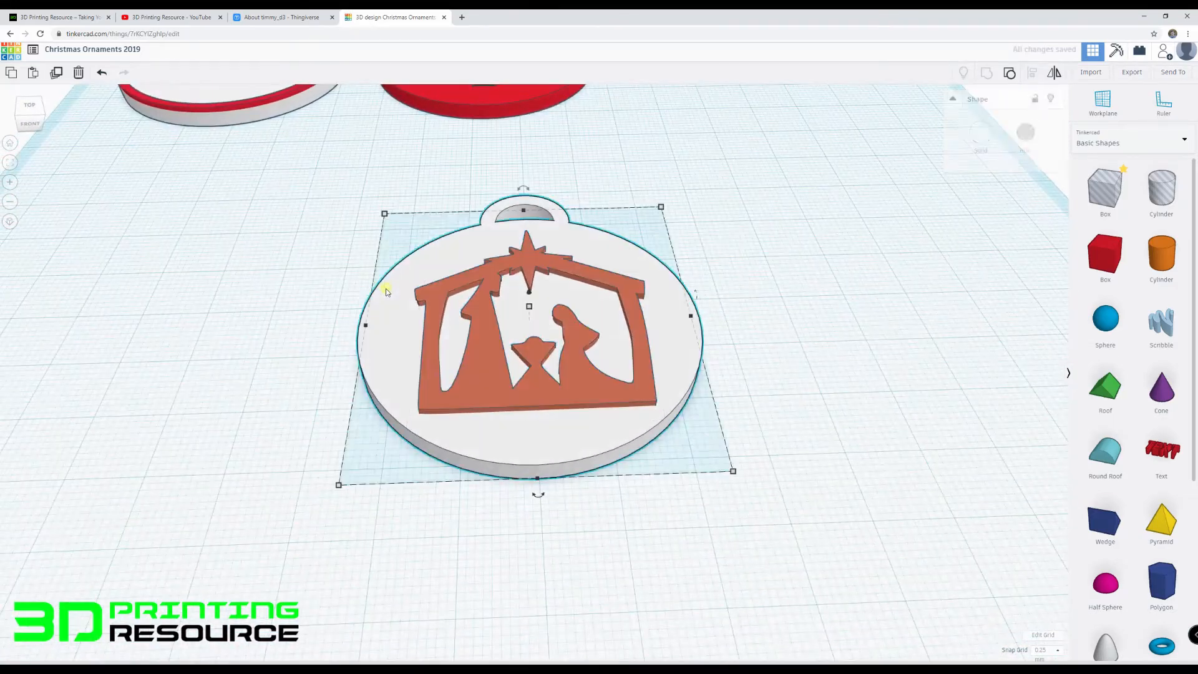
click(980, 133)
click(1155, 242)
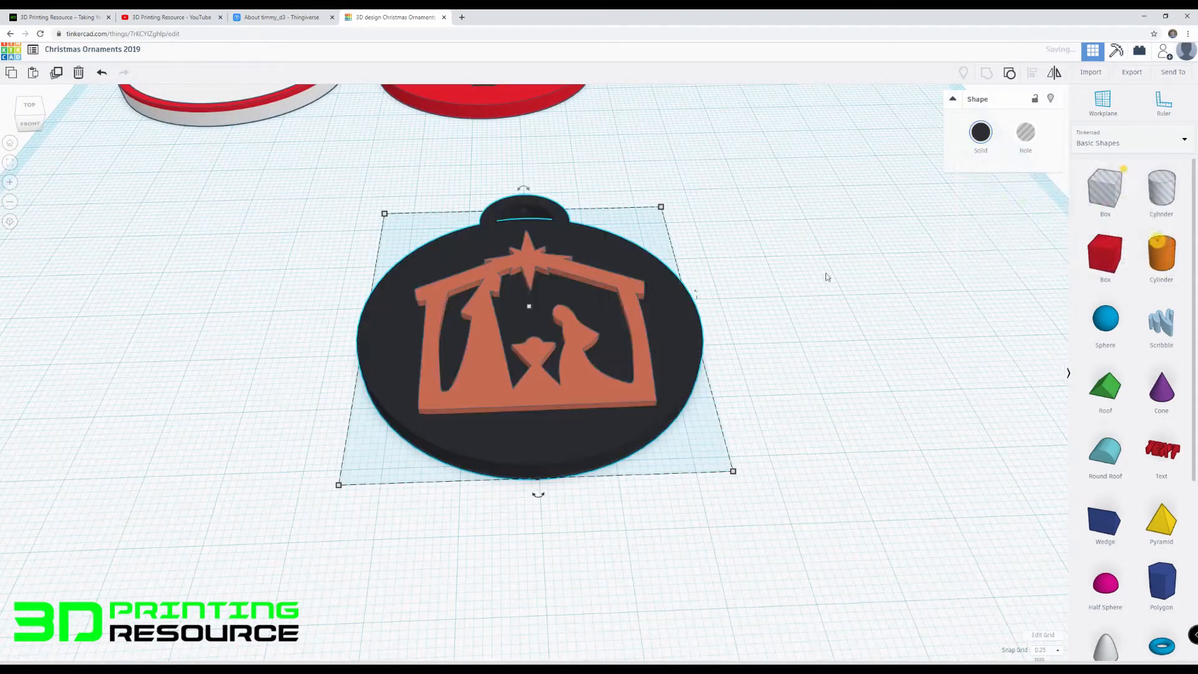
click(602, 375)
click(979, 132)
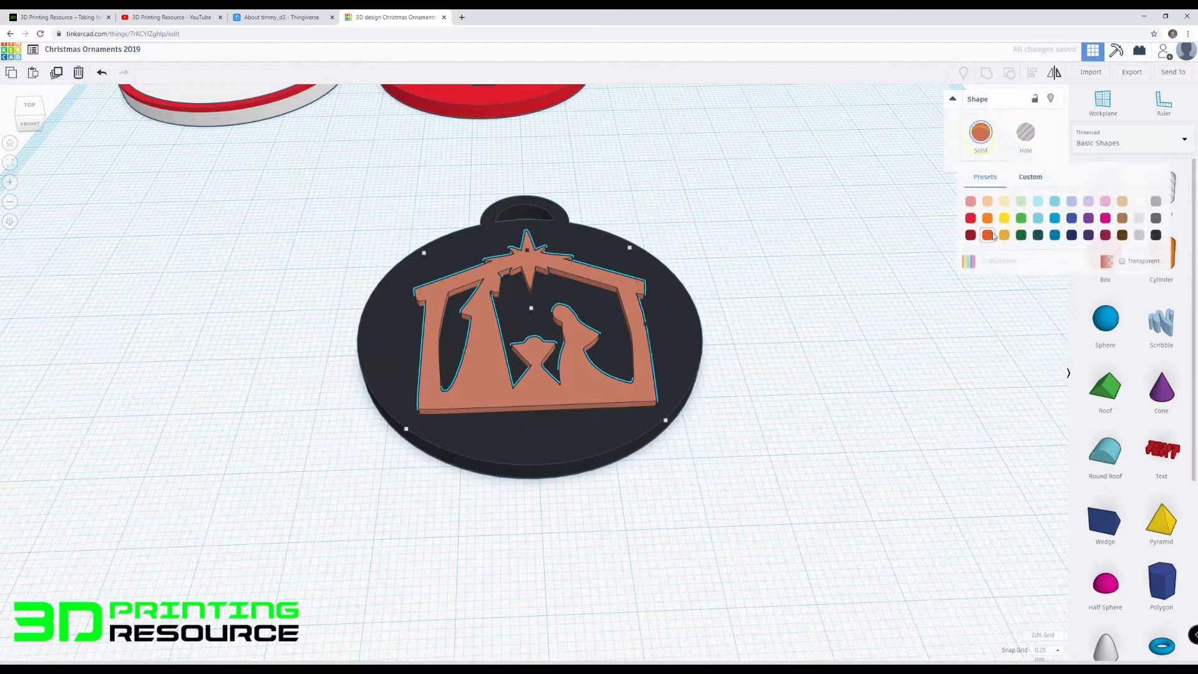
click(1001, 223)
right_drag(713, 198, 703, 246)
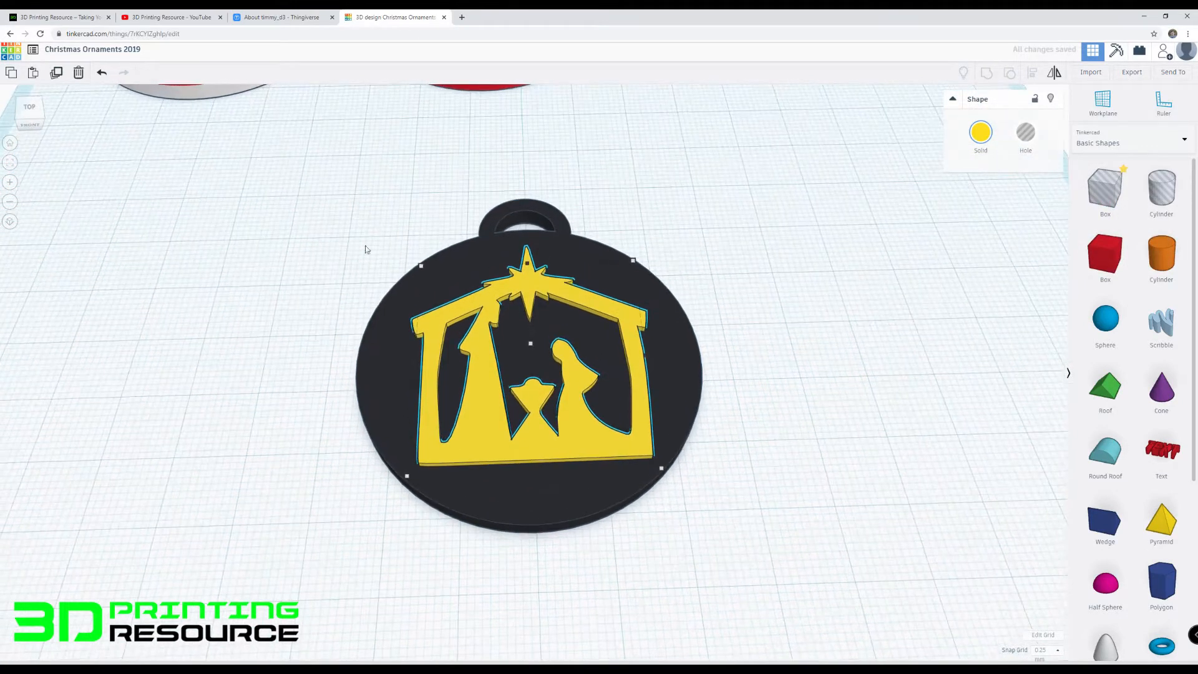
Step: Select the nativity scene together with the black ornament and align them on their centres across the width
drag(324, 210, 675, 467)
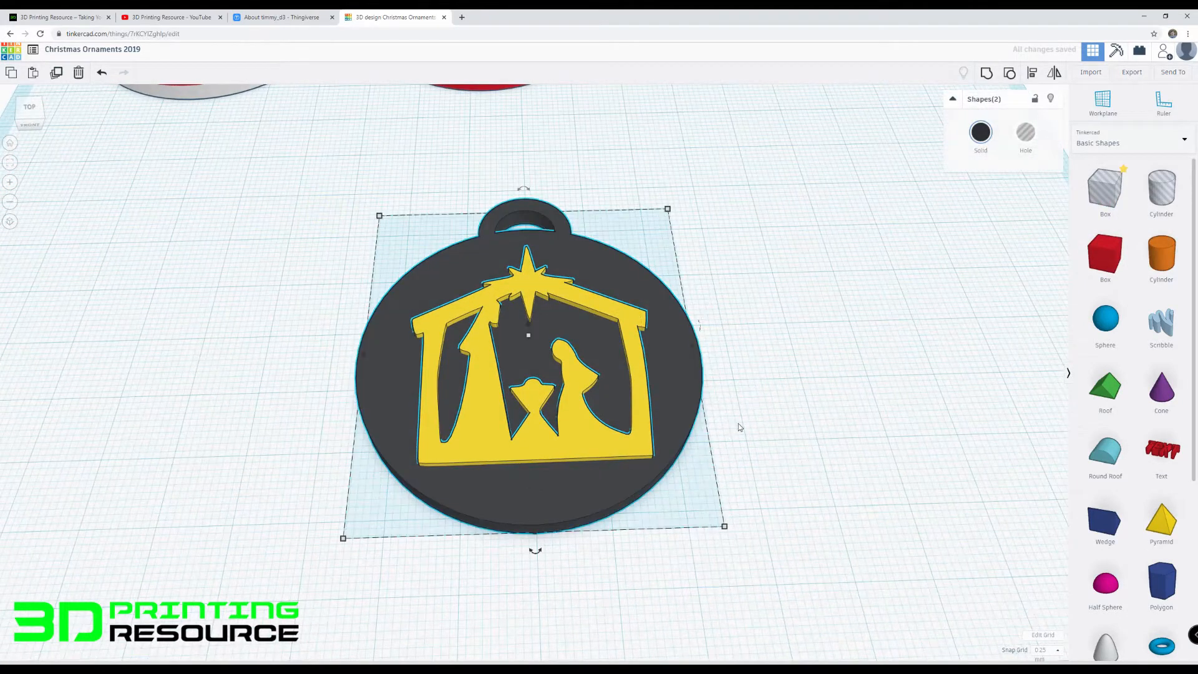
click(534, 547)
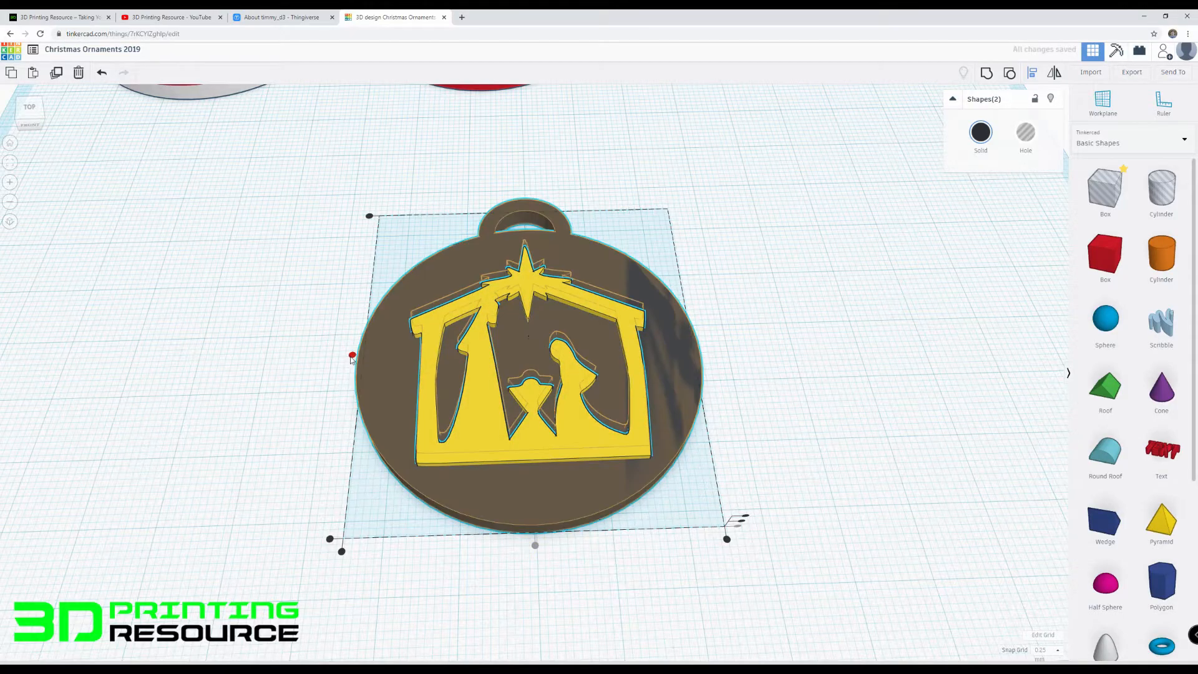
click(283, 408)
right_drag(387, 381, 399, 422)
scroll(440, 386, up, 3)
right_drag(494, 442, 500, 394)
click(466, 484)
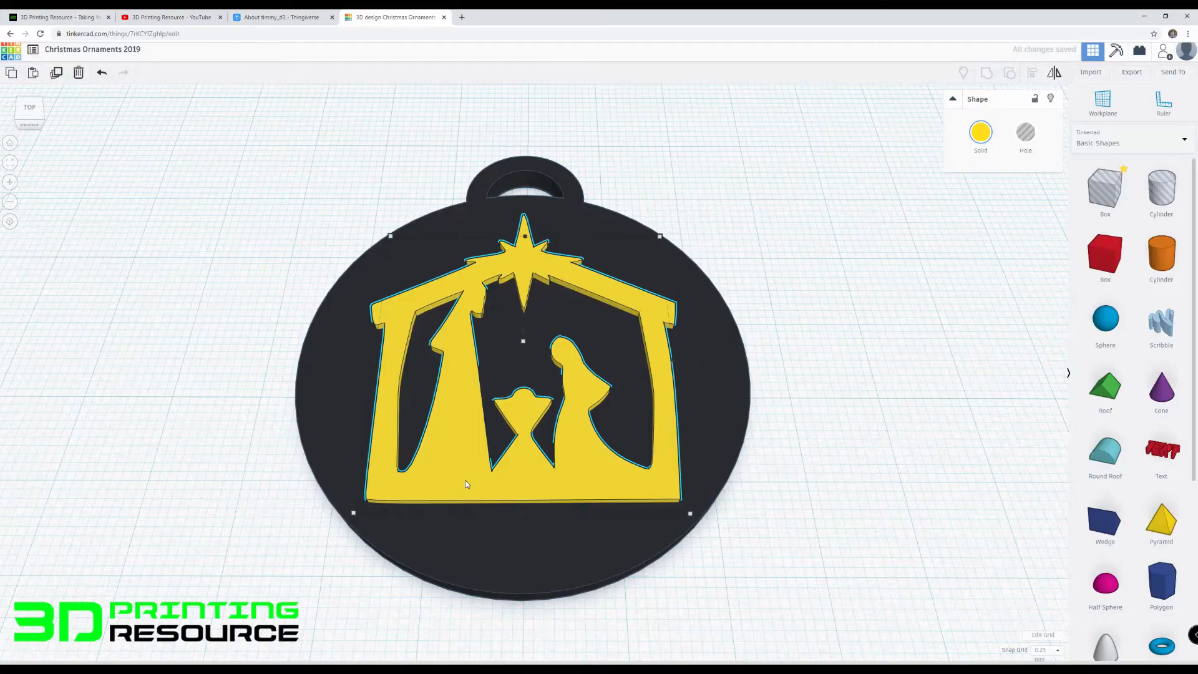
click(851, 346)
Step: Examine the thickness of the black ornament and how far the nativity scene rises above it
scroll(484, 396, down, 3)
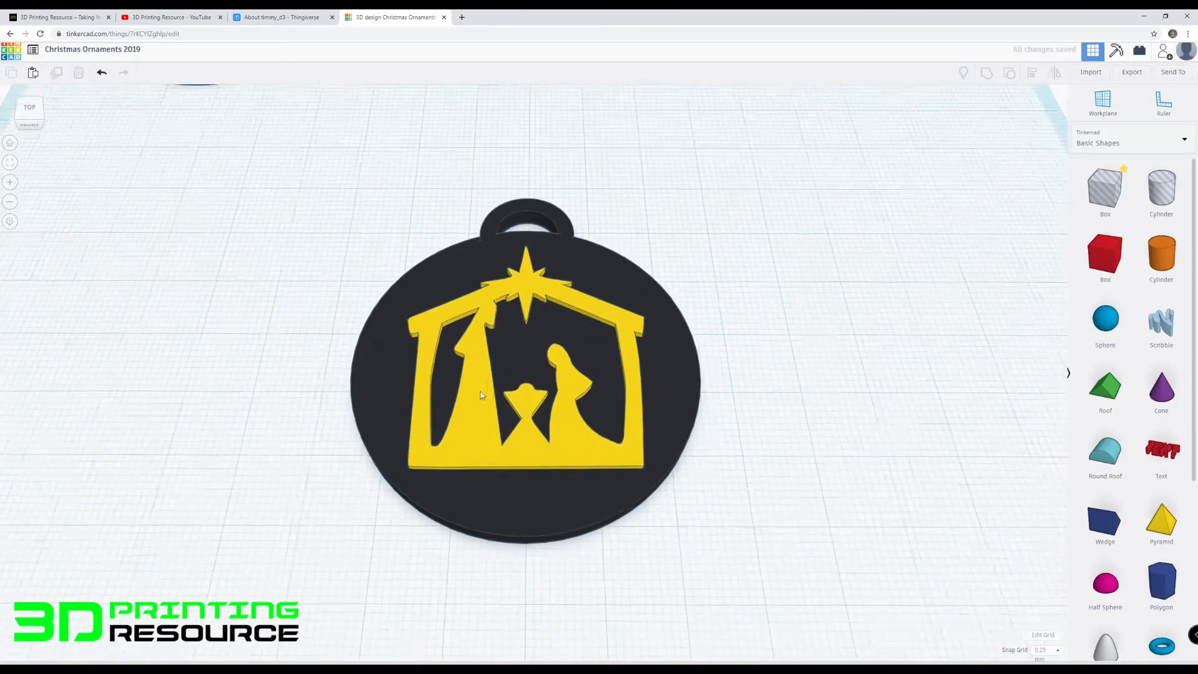
right_drag(482, 397, 549, 448)
scroll(652, 338, down, 2)
right_drag(651, 338, 386, 266)
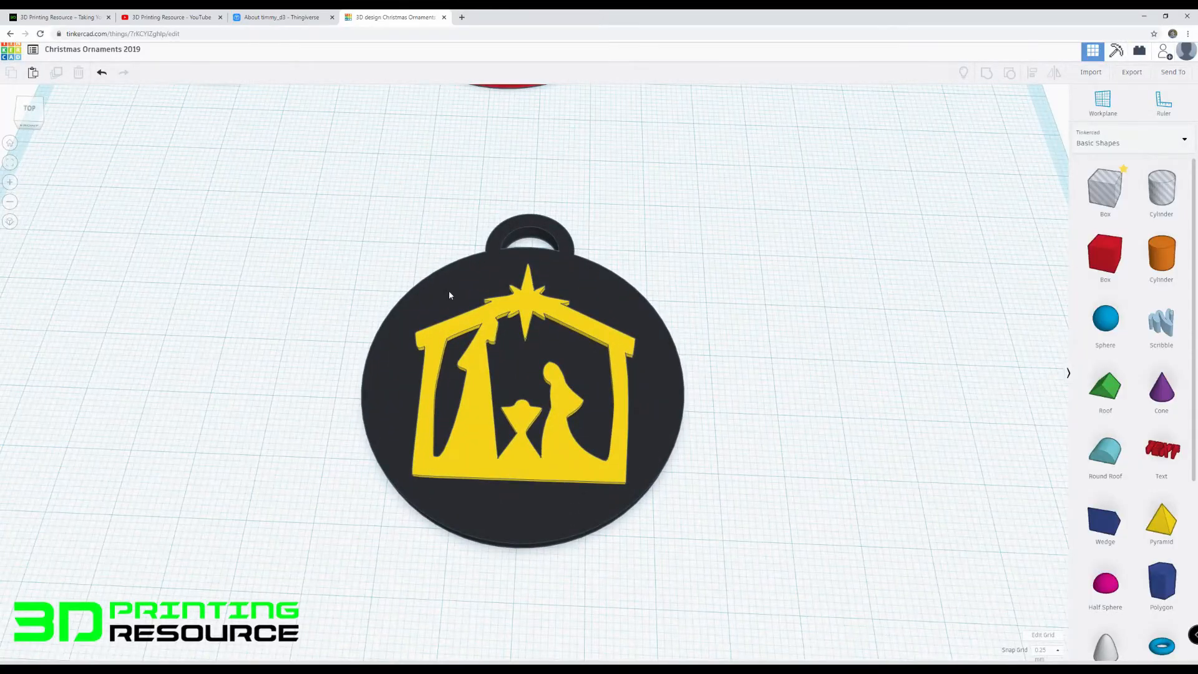
right_drag(491, 360, 493, 387)
click(494, 387)
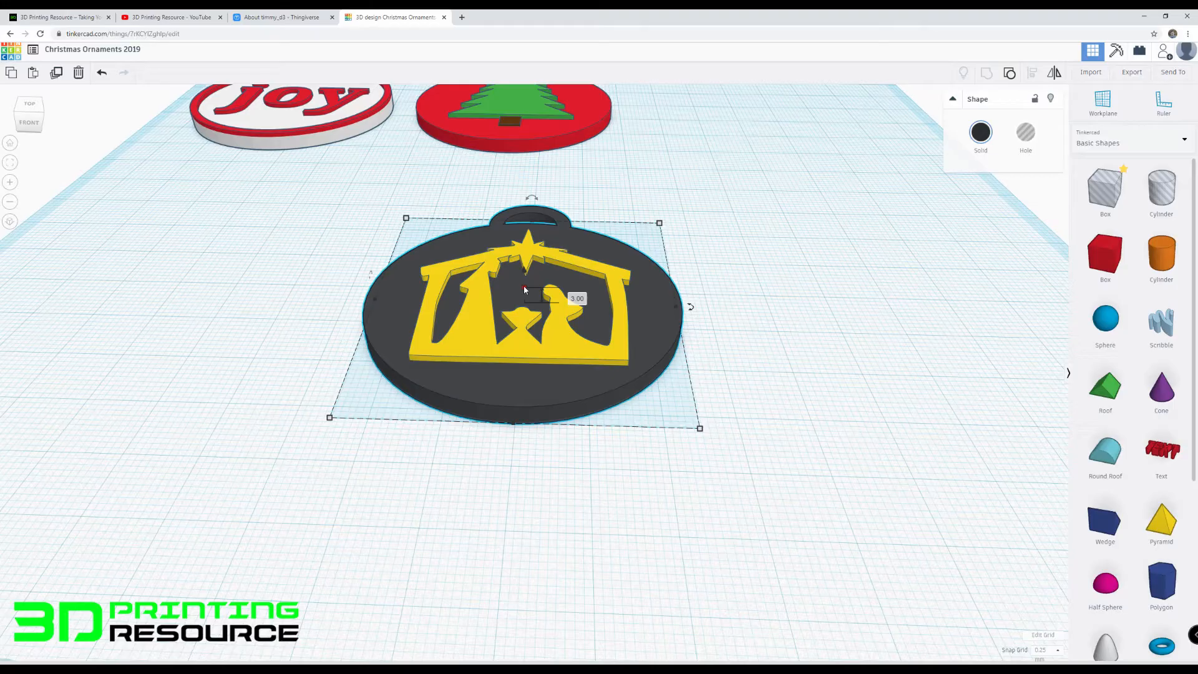
click(532, 497)
click(523, 285)
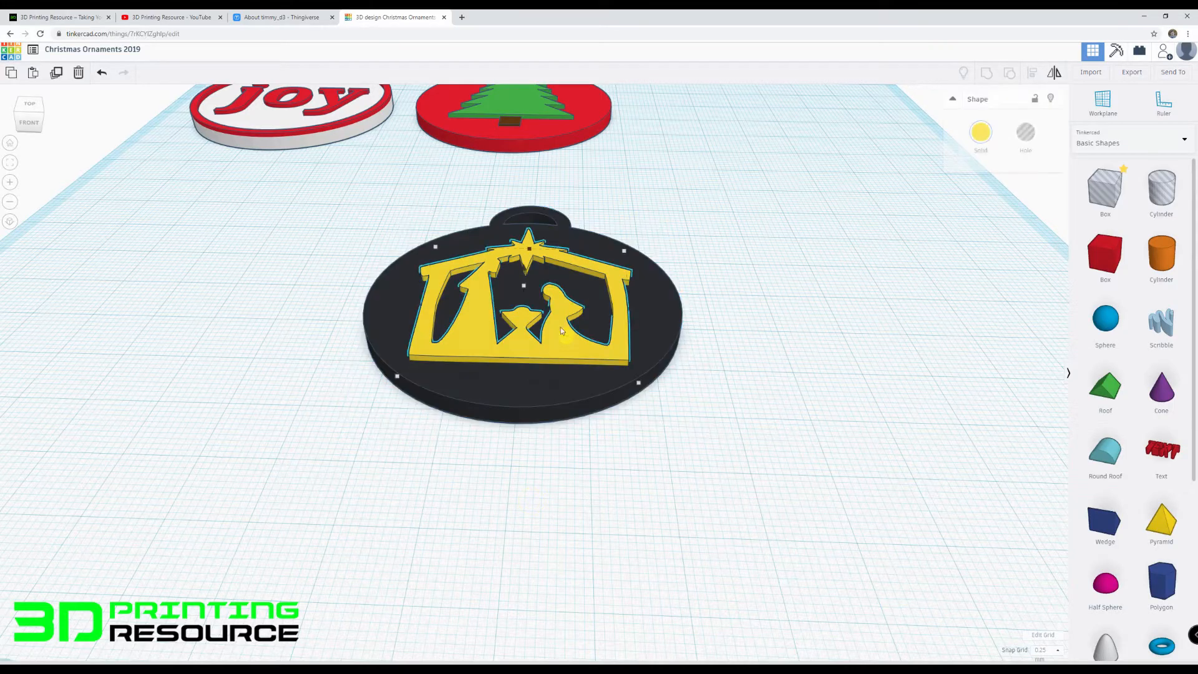
right_drag(525, 281, 529, 339)
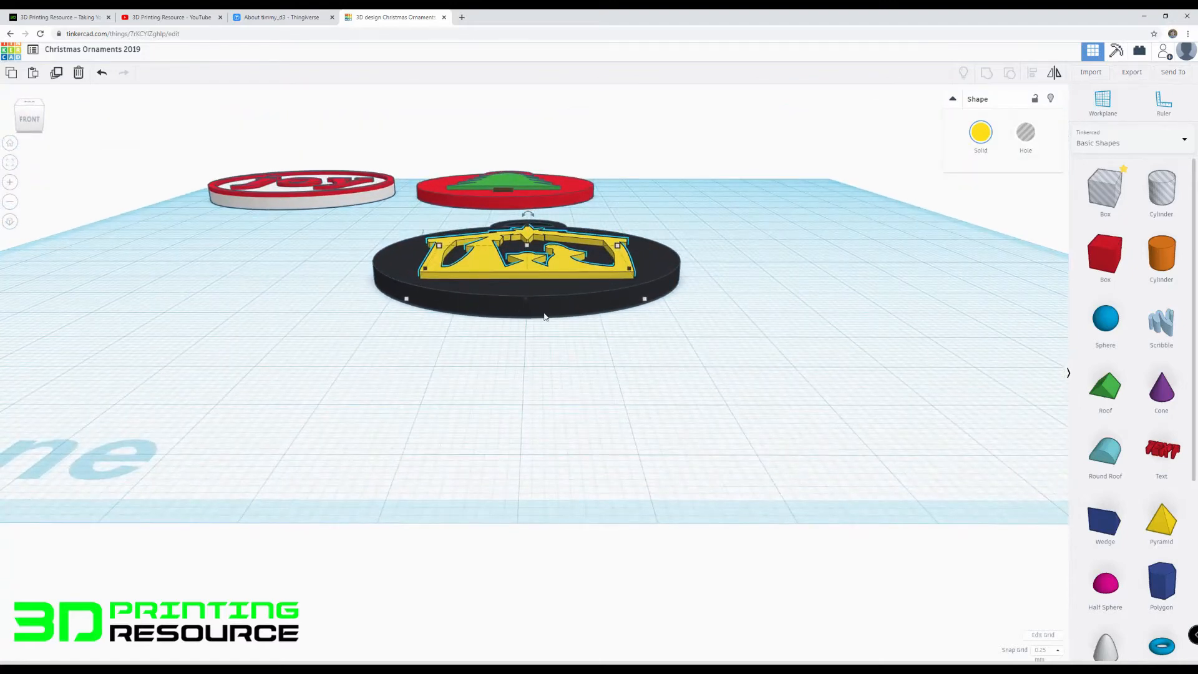
scroll(529, 342, up, 3)
click(384, 236)
Step: Group the nativity scene and the black ornament into one multicolour shape
drag(340, 206, 653, 435)
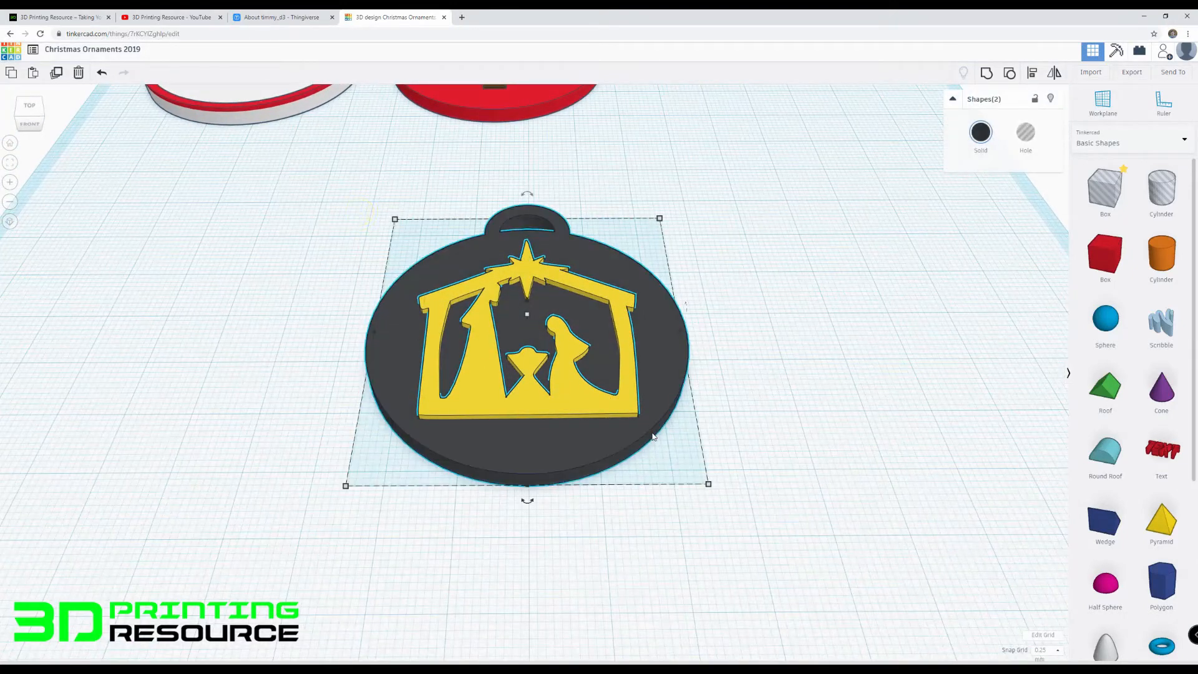
key(ctrl+g)
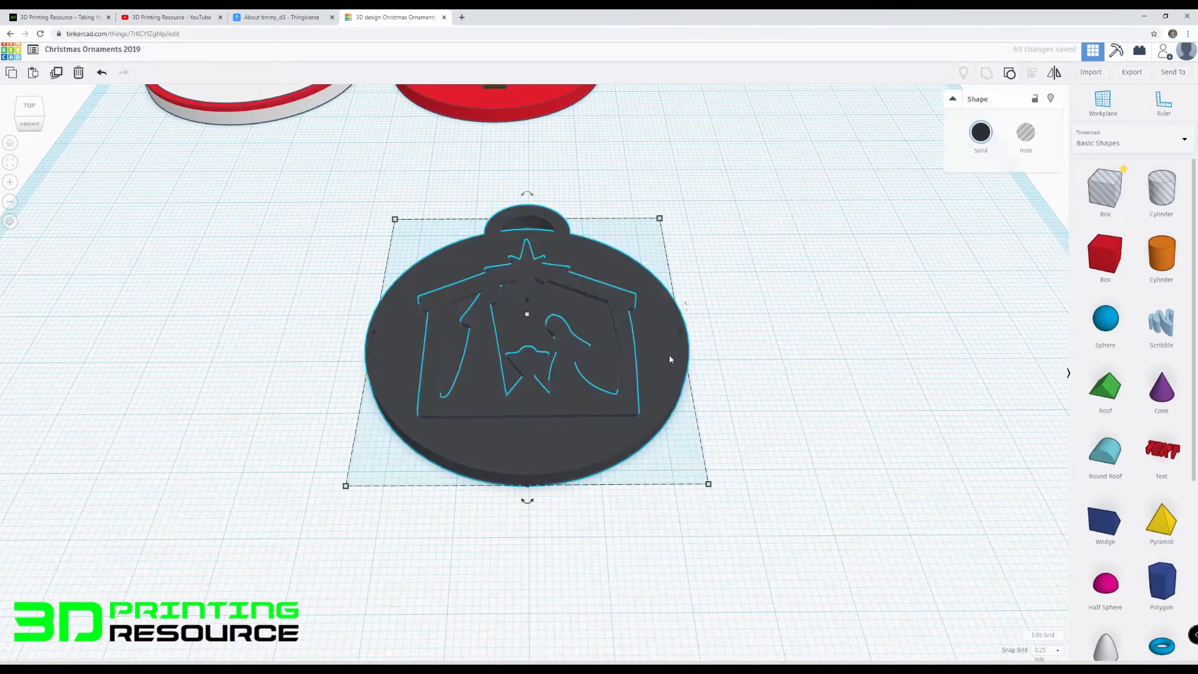
click(981, 132)
click(983, 261)
Step: Move the finished nativity ornament into the back row beside the tree ornament
scroll(717, 259, down, 4)
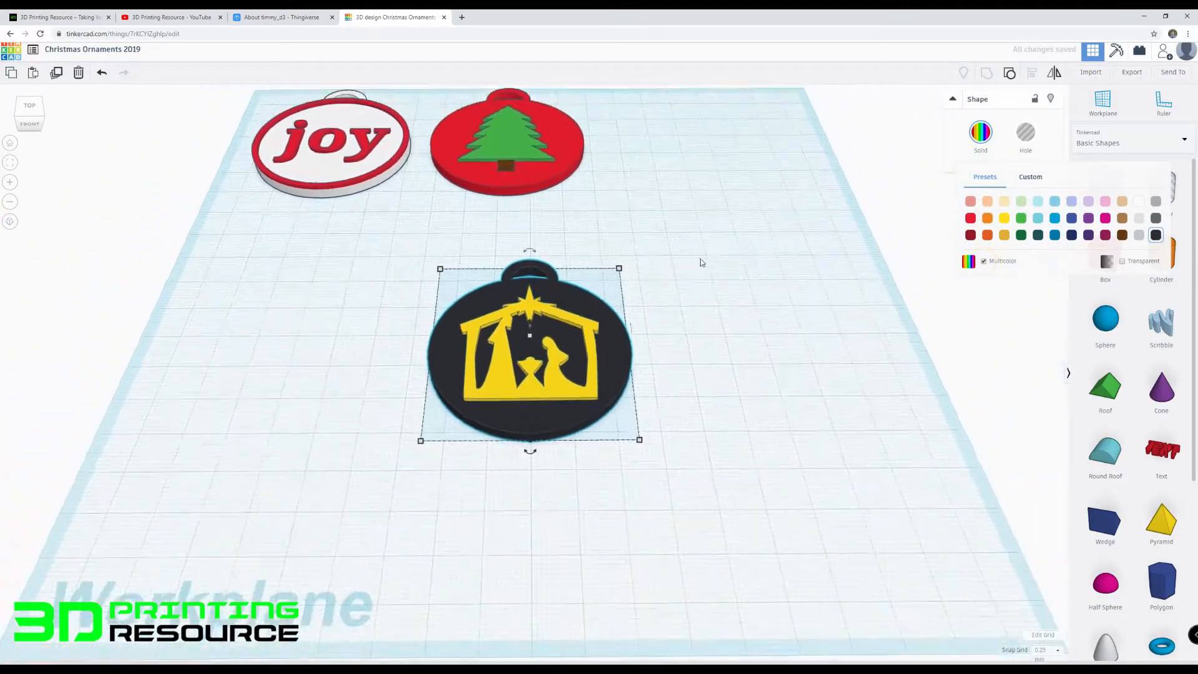
right_drag(608, 374, 596, 451)
drag(526, 455, 711, 196)
click(558, 283)
scroll(536, 243, down, 4)
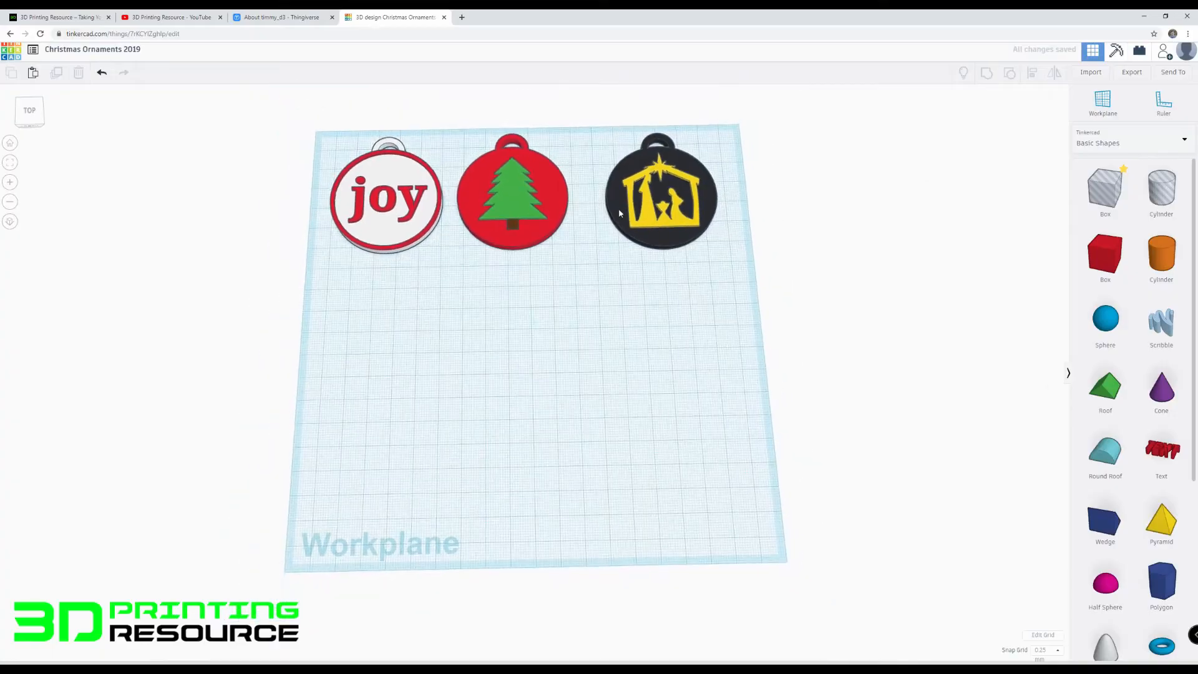
Step: Shift the tree ornament 4.5 mm towards the nativity ornament to space the back row more evenly
right_drag(618, 158, 620, 262)
scroll(587, 283, up, 5)
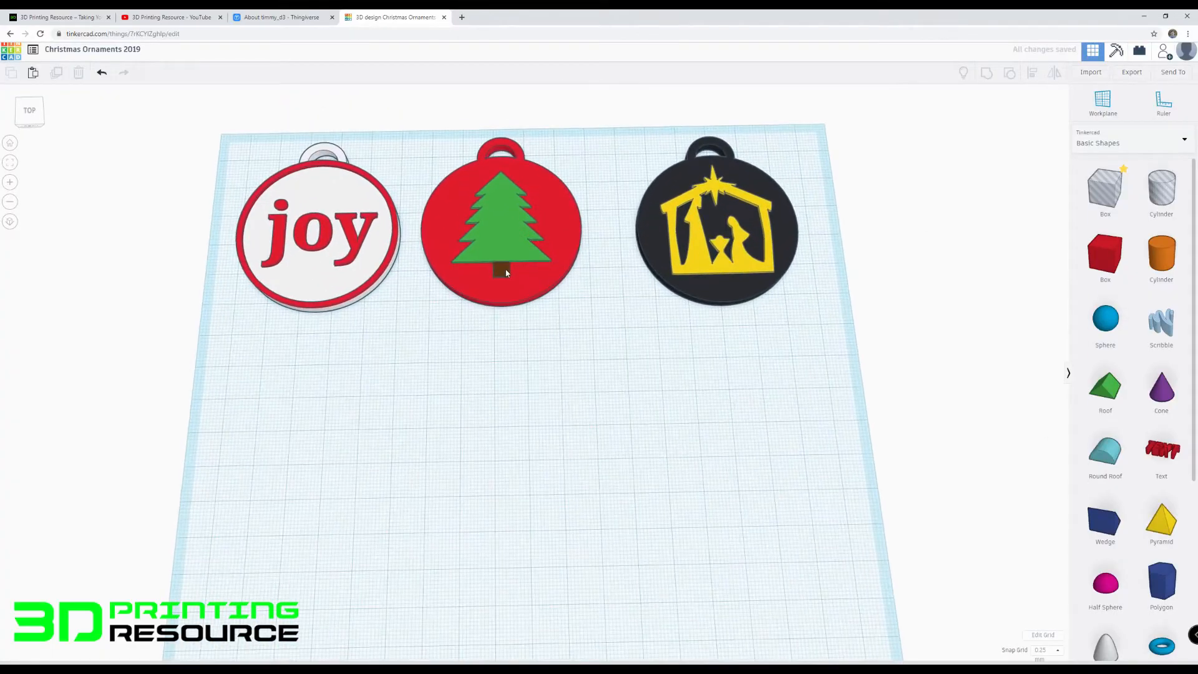
drag(520, 279, 525, 279)
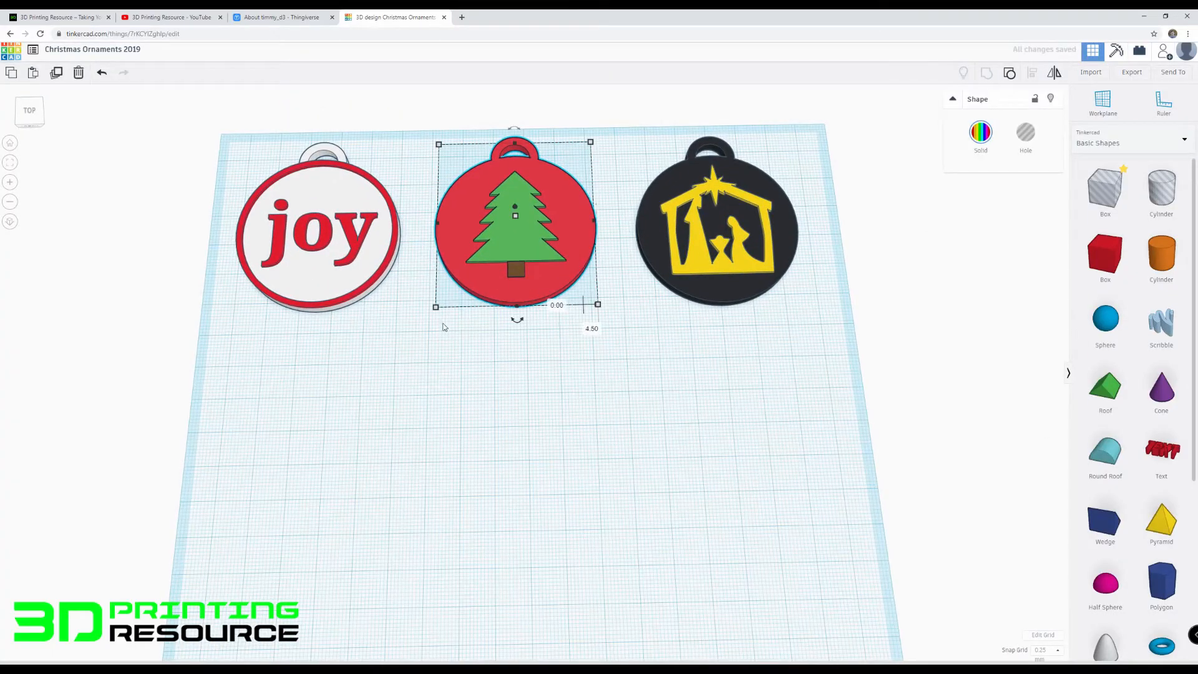
right_drag(590, 415, 545, 355)
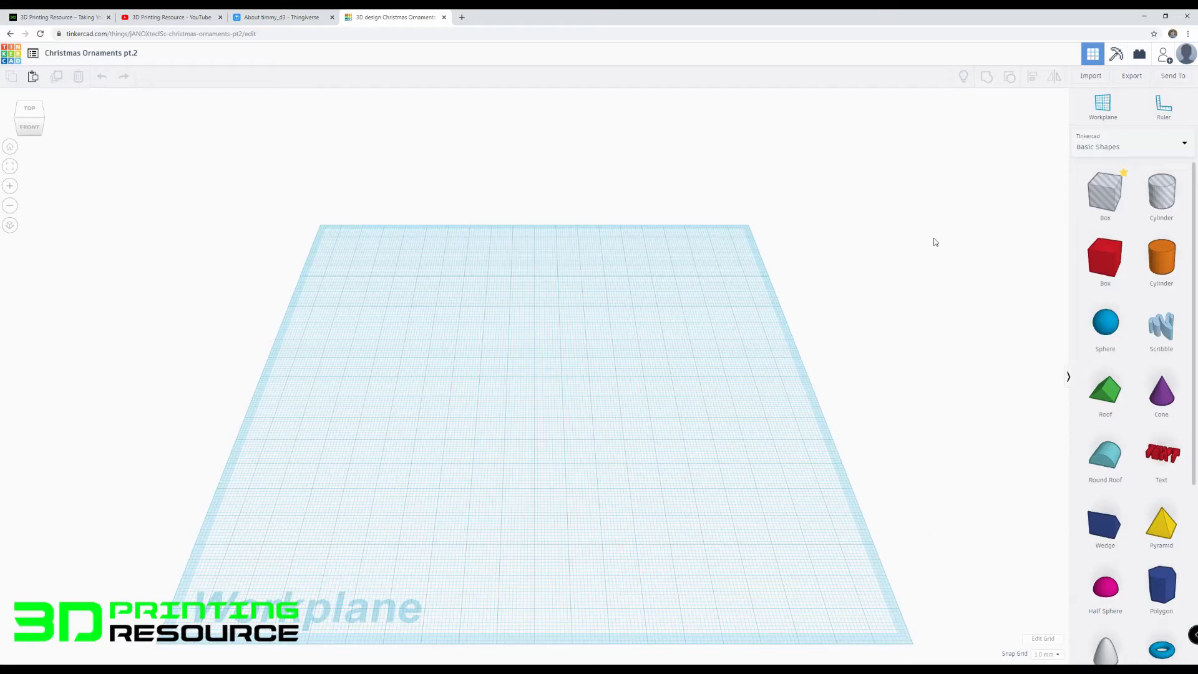
Step: Add a solid box to the empty workplane of Christmas Ornaments pt.2 and set its base to 30 × 30 mm
drag(1087, 265, 541, 387)
scroll(538, 383, up, 5)
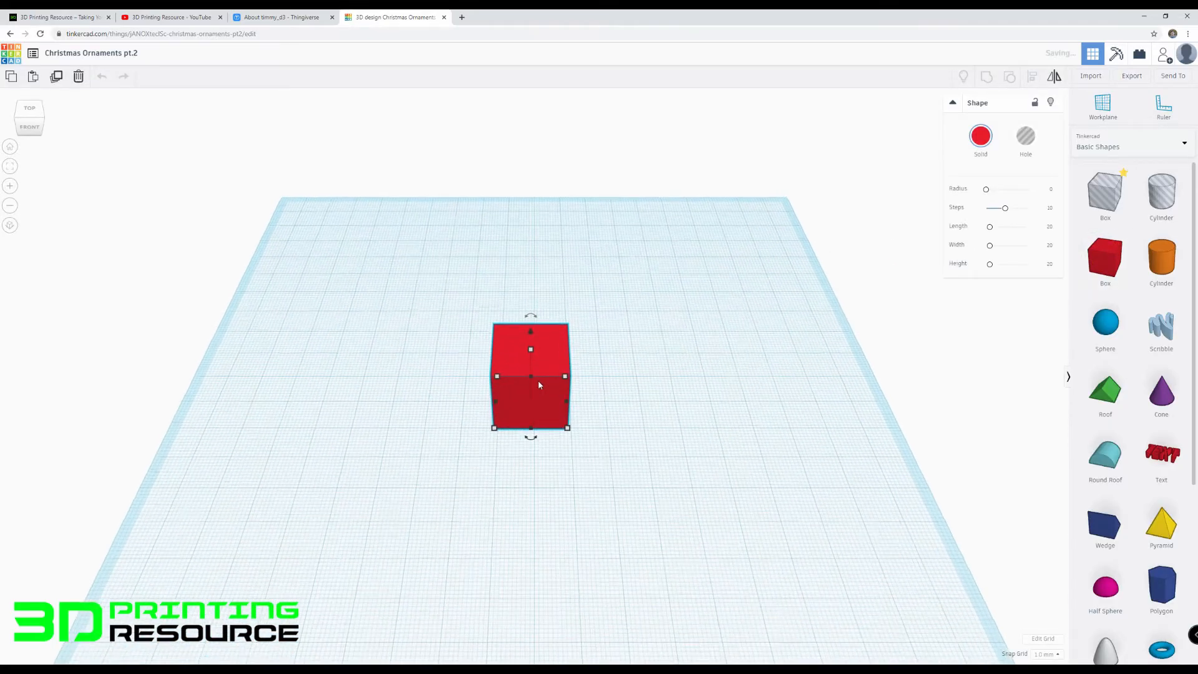
right_drag(536, 382, 602, 378)
scroll(586, 365, up, 2)
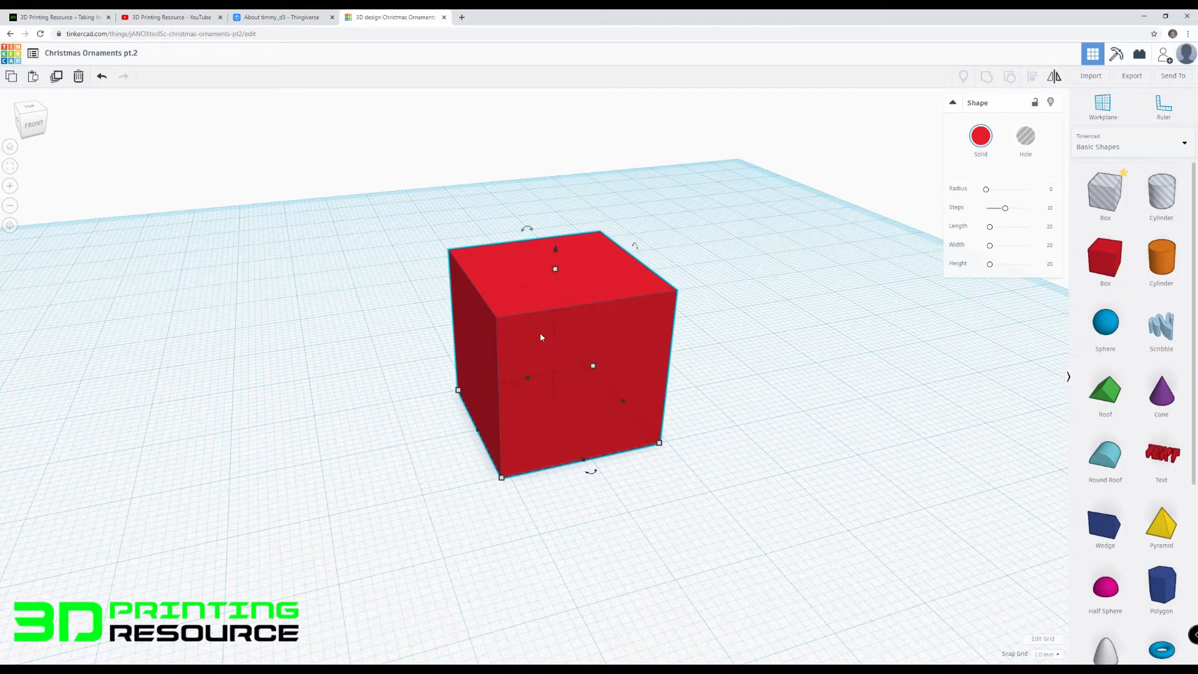
mouse_move(502, 481)
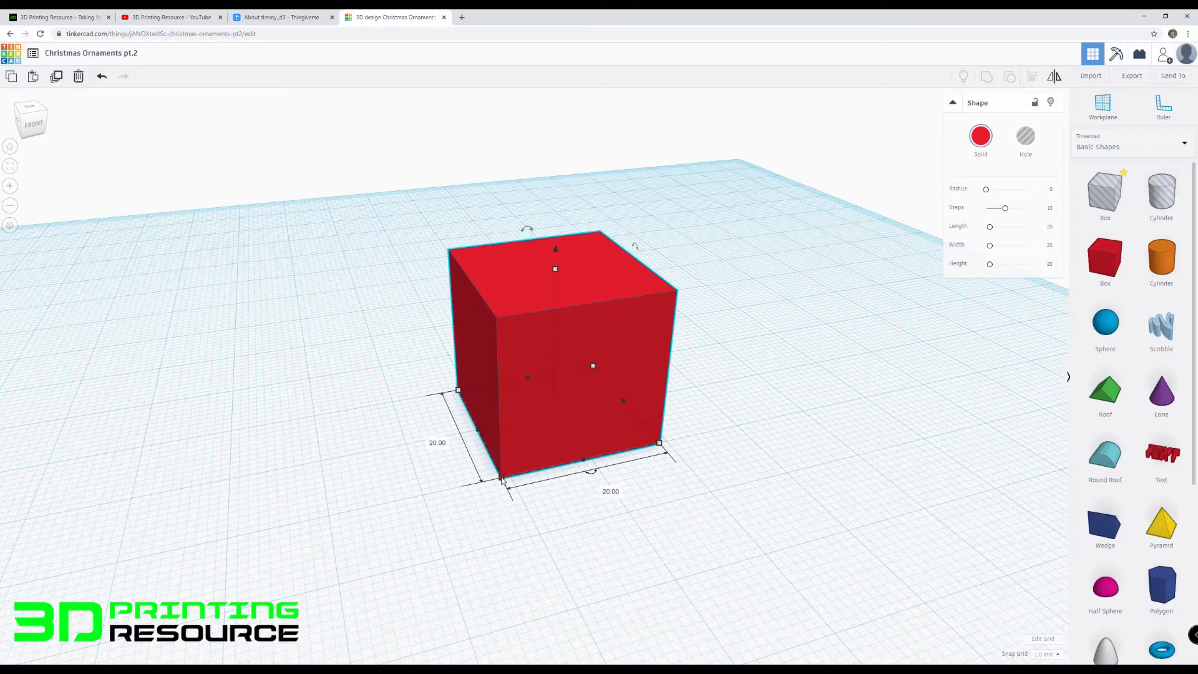
scroll(505, 477, down, 3)
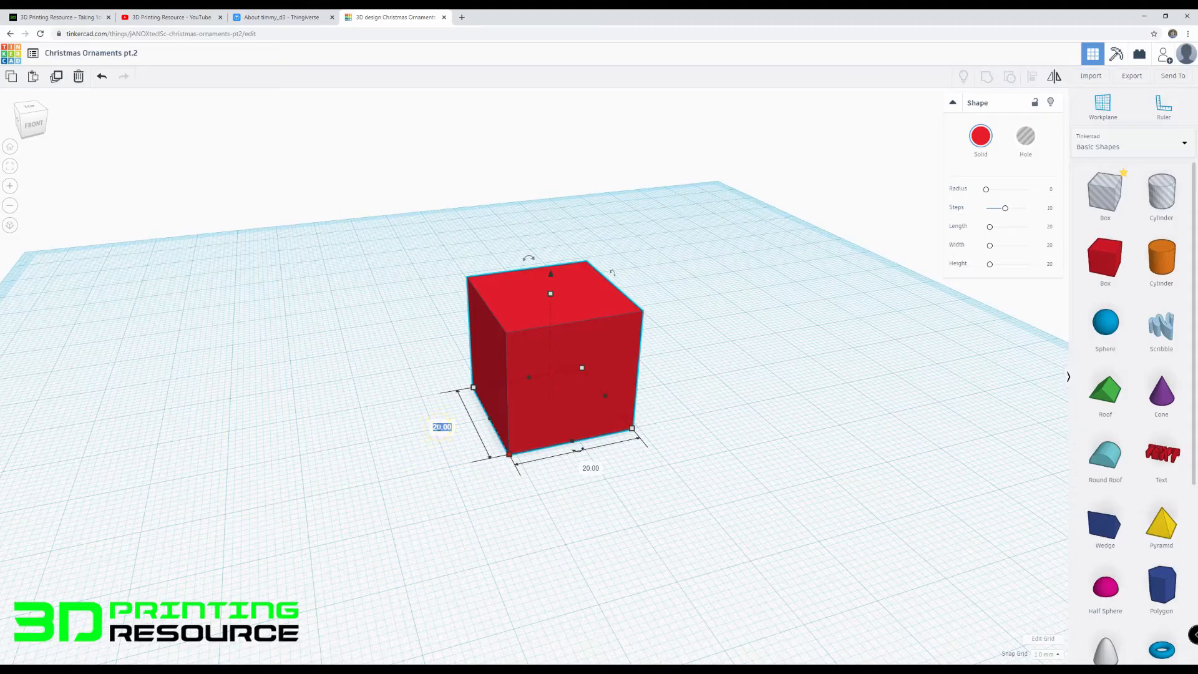
text(30)
key(Tab)
text(3)
key(Return)
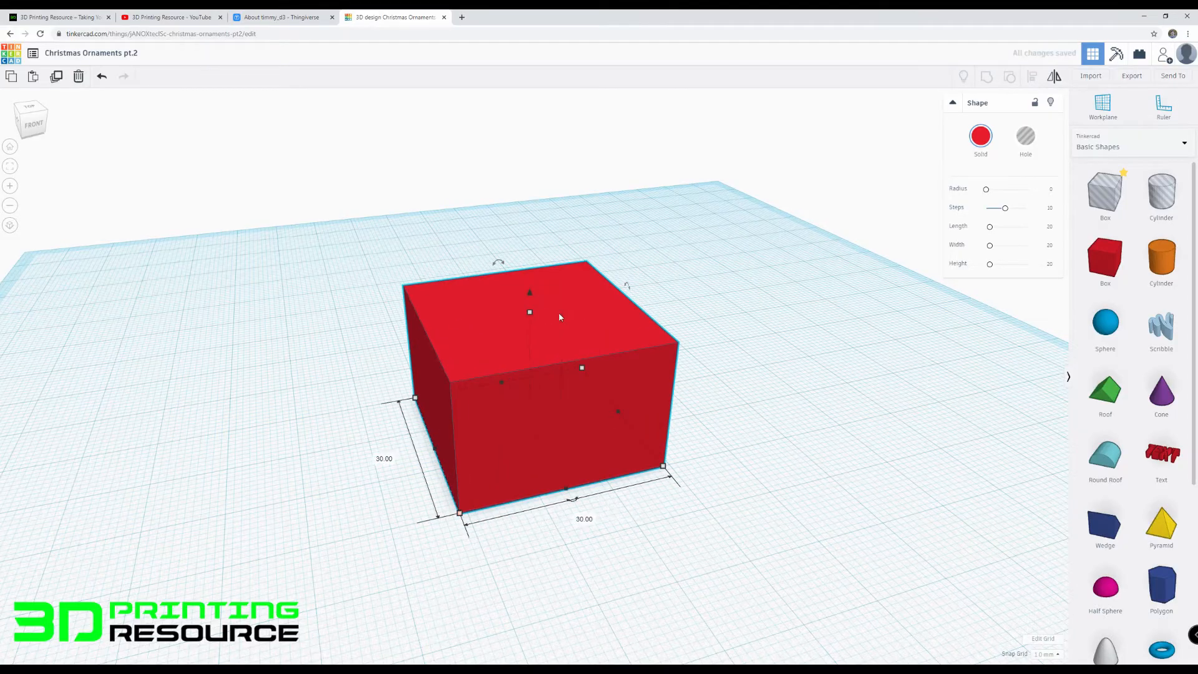
Step: Set the box's height to 30 mm and move the resulting cube near the middle of the workplane
click(529, 312)
click(572, 374)
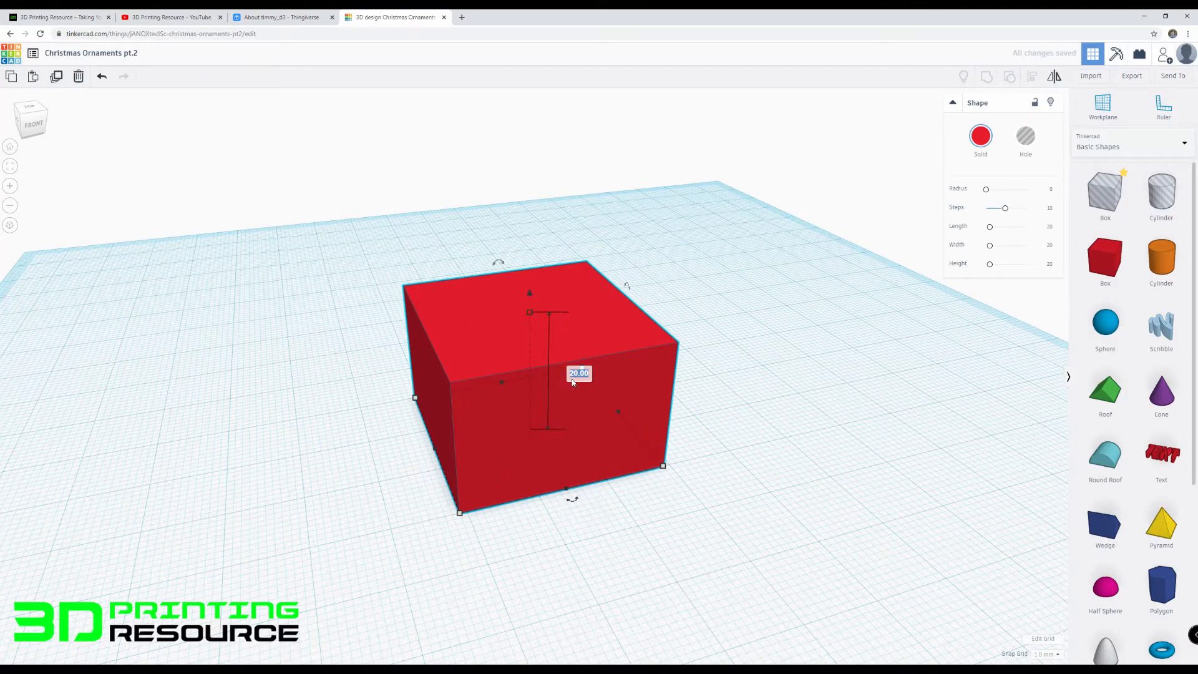
text(30)
key(Return)
click(762, 373)
right_drag(759, 388, 494, 336)
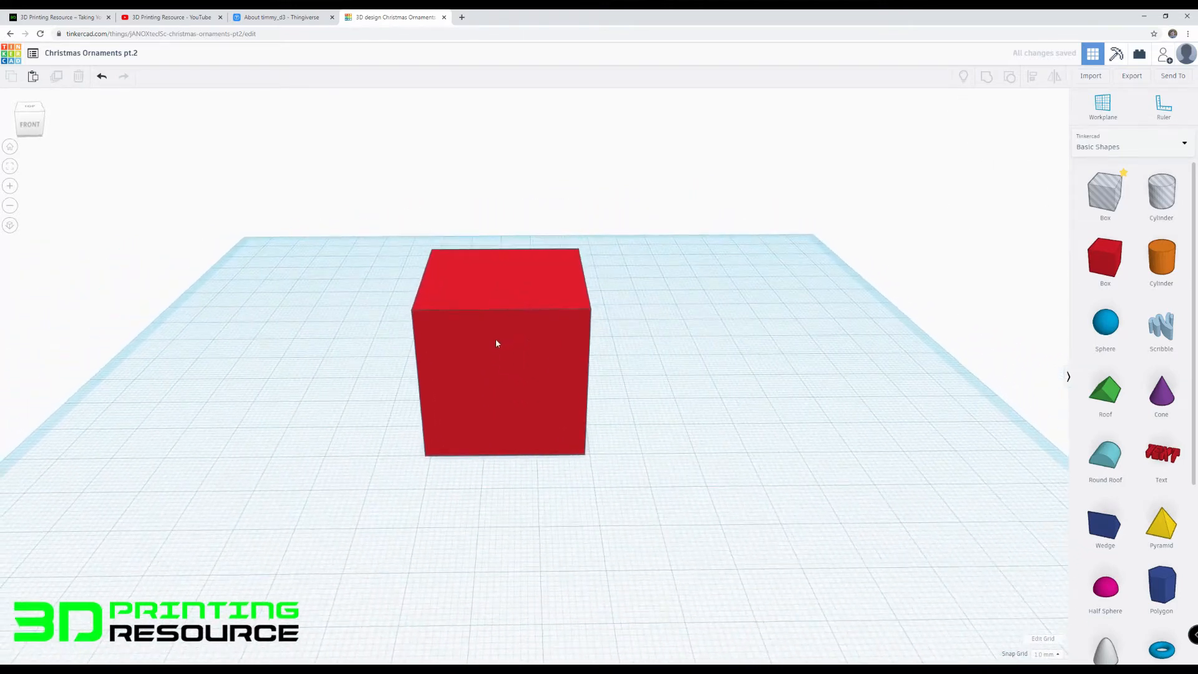
drag(495, 338, 544, 368)
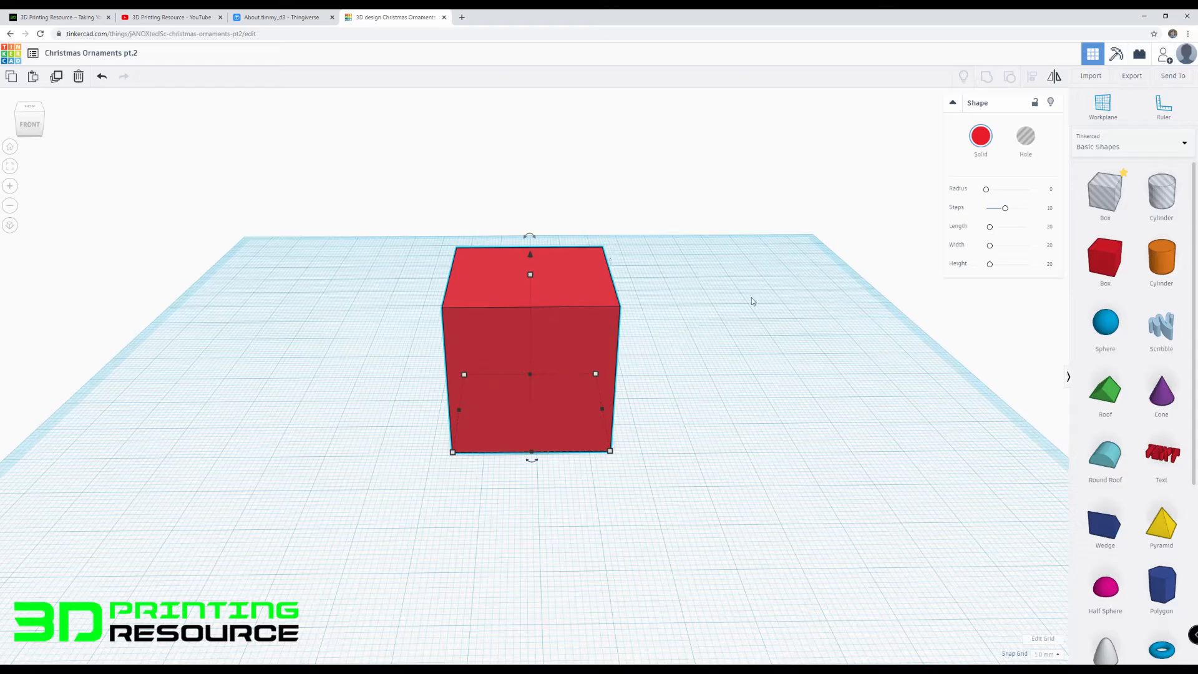
Step: Duplicate the red cube in place, set the copy's height to 10 mm and raise it to 20 mm above the workplane
click(671, 316)
click(526, 338)
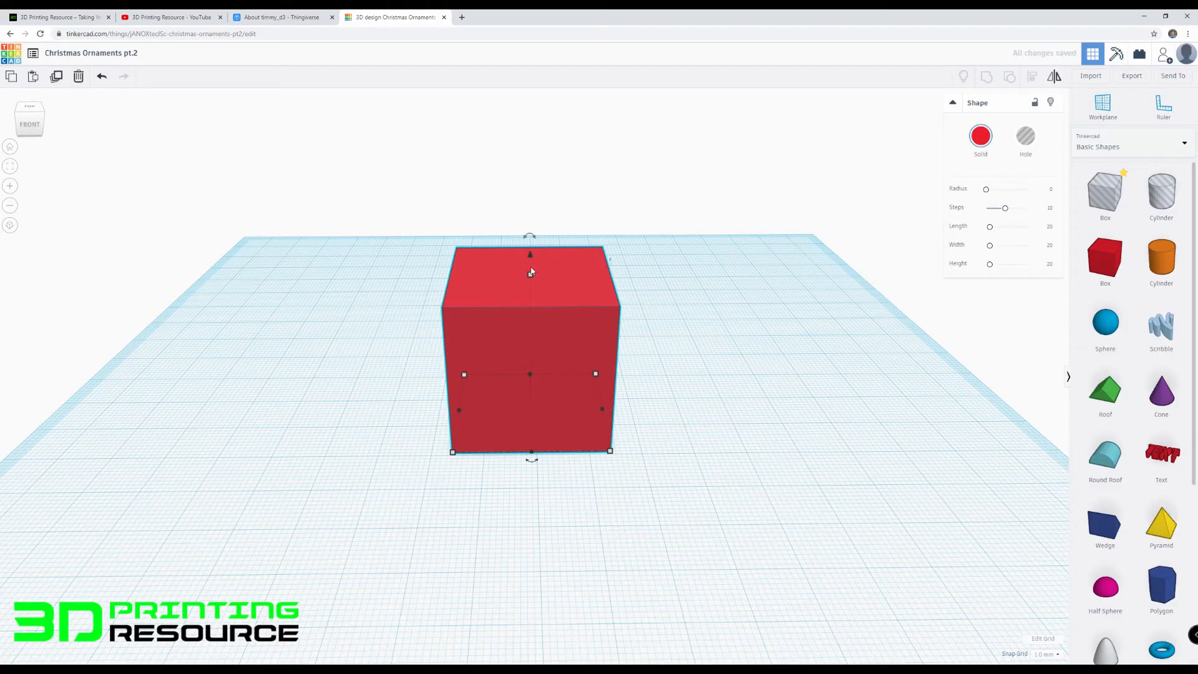
drag(529, 254, 531, 150)
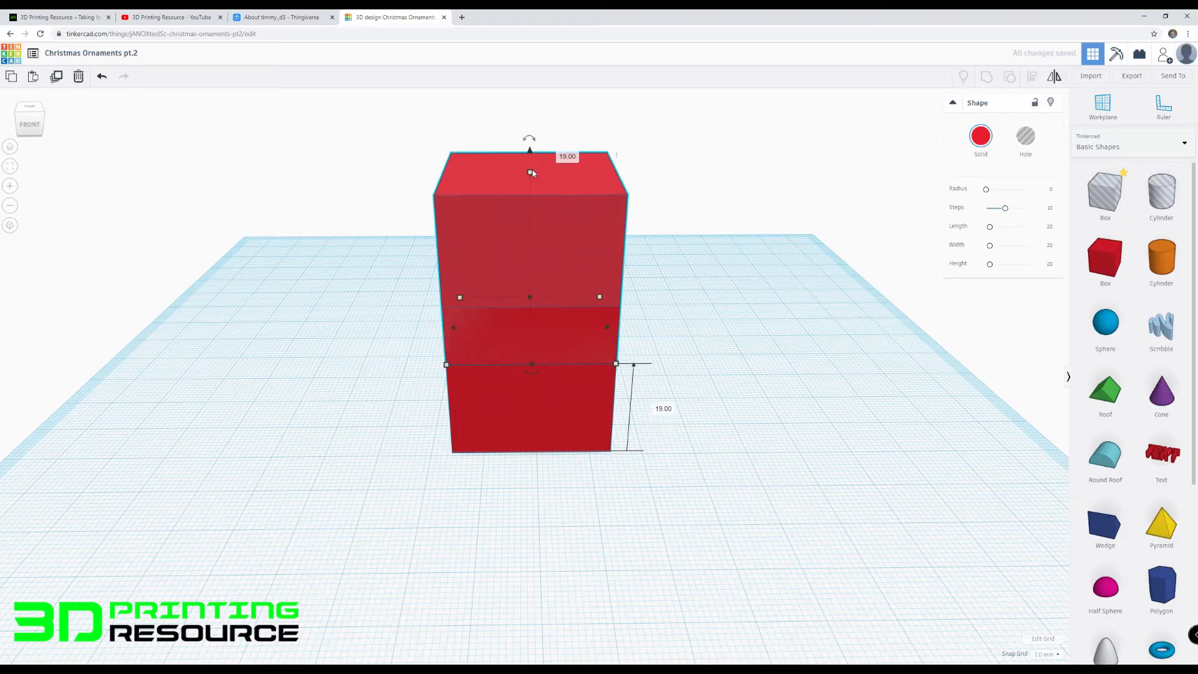
click(587, 254)
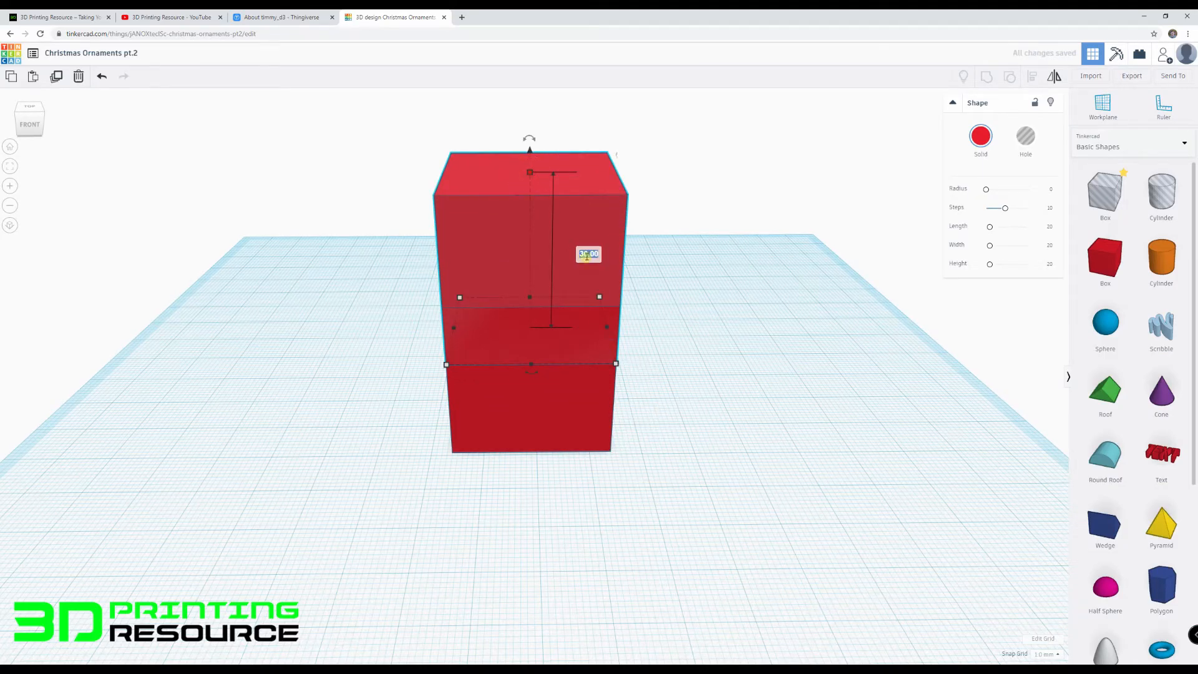
text(10)
key(Return)
scroll(528, 236, up, 2)
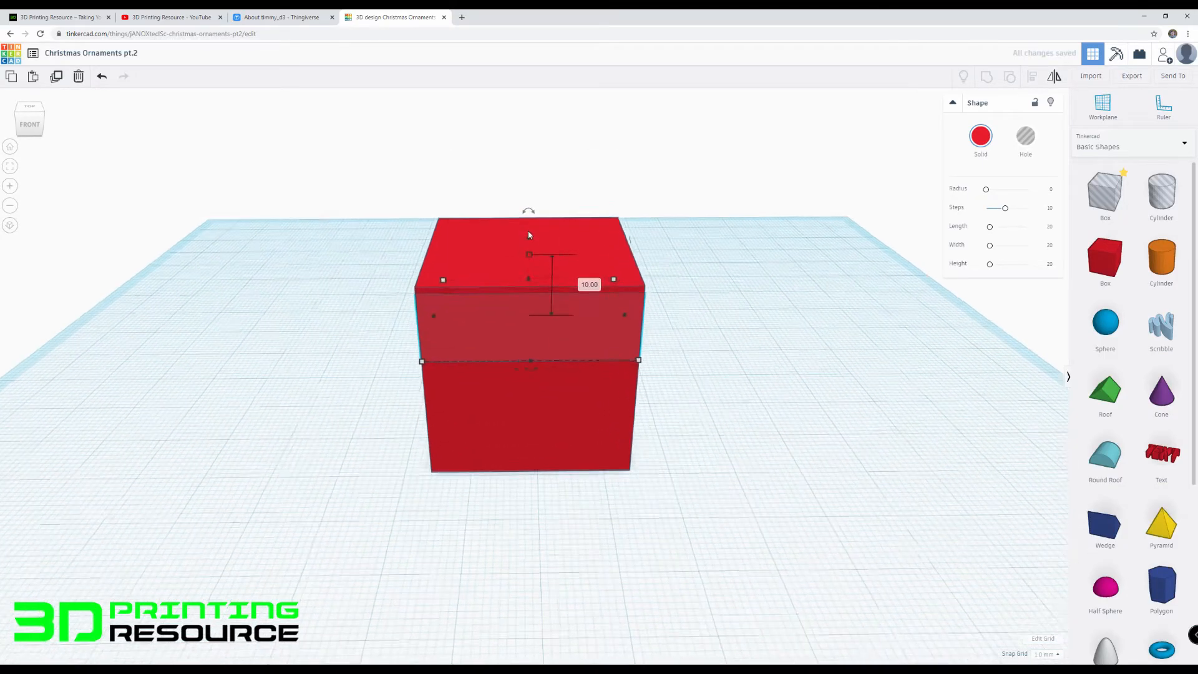
drag(528, 235, 541, 210)
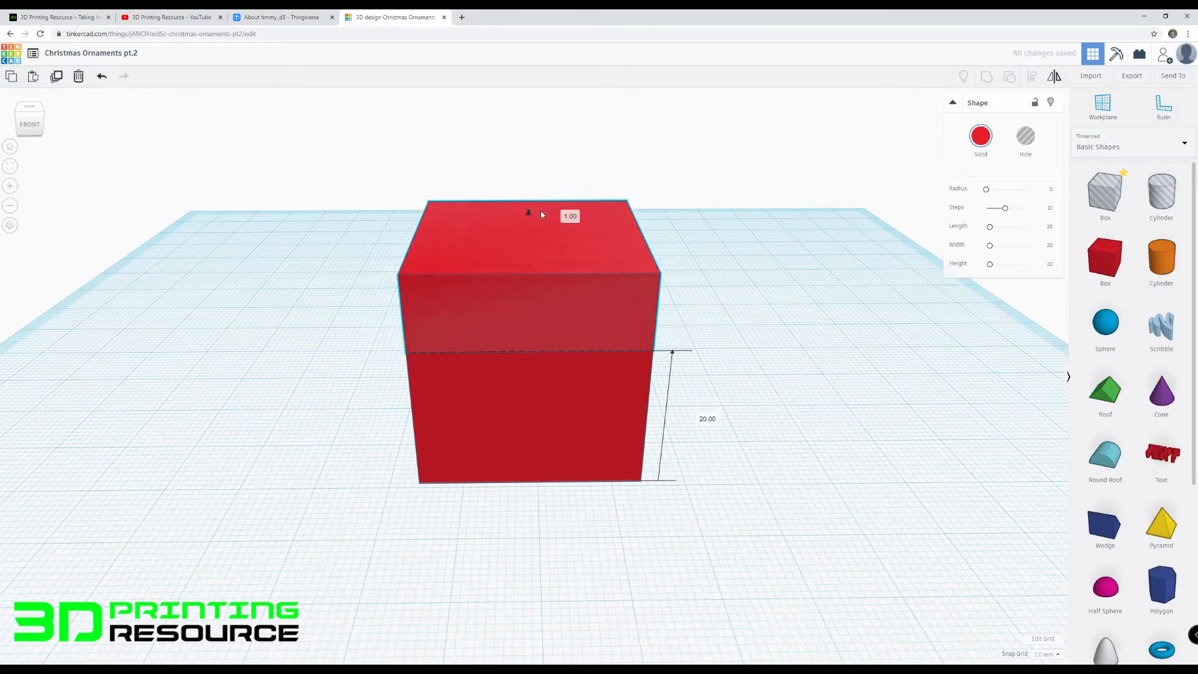
Step: Set the upper box's height to 5 mm and raise it flush with the cube's top face
click(587, 269)
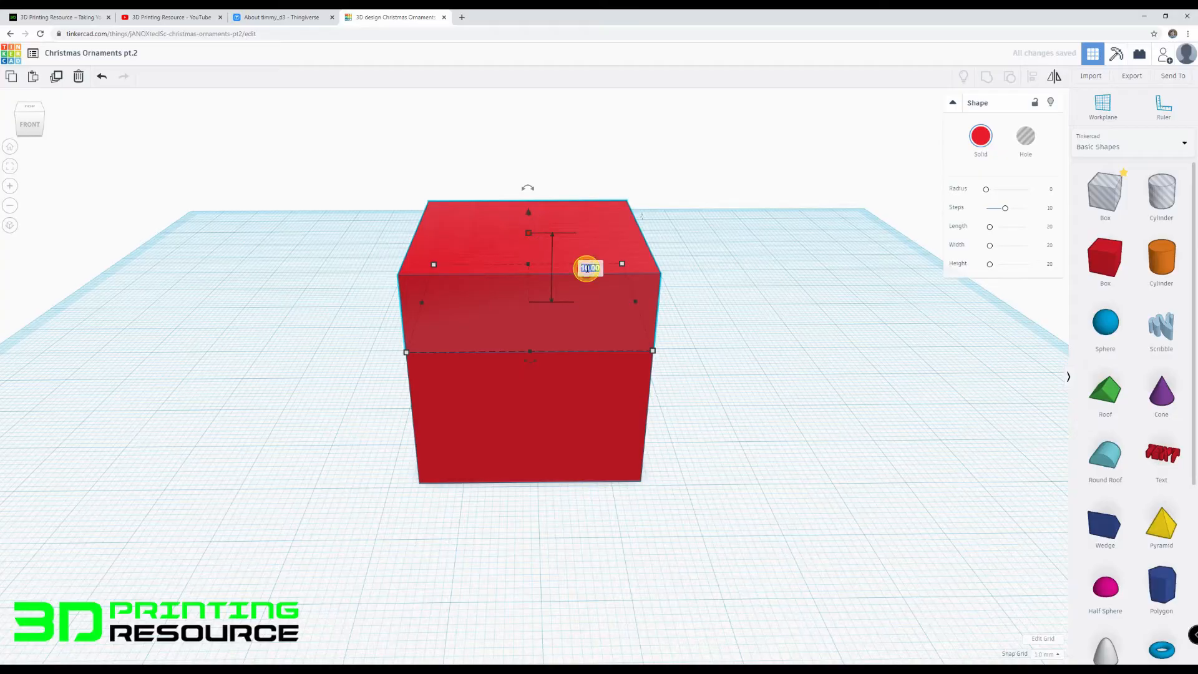
text(5)
key(Return)
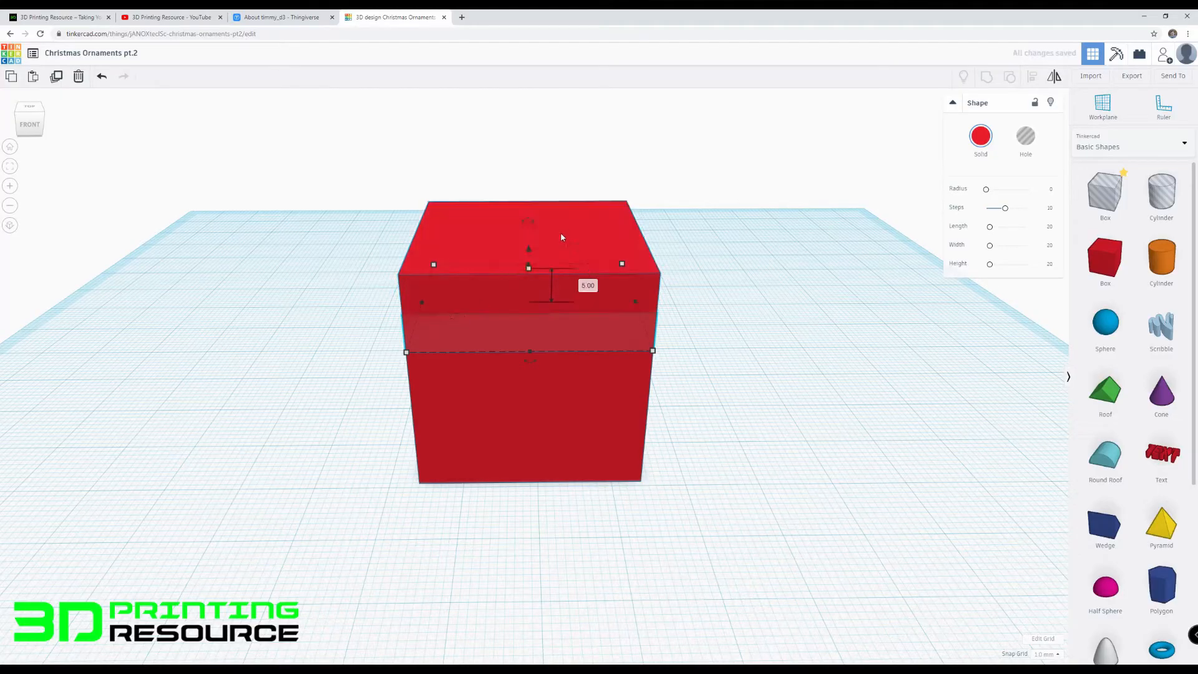
mouse_move(529, 249)
mouse_down()
mouse_move(525, 214)
mouse_move(528, 226)
mouse_up()
Step: Set the upper box's base to 32 × 32 mm so that it overhangs the cube like a lid
click(401, 315)
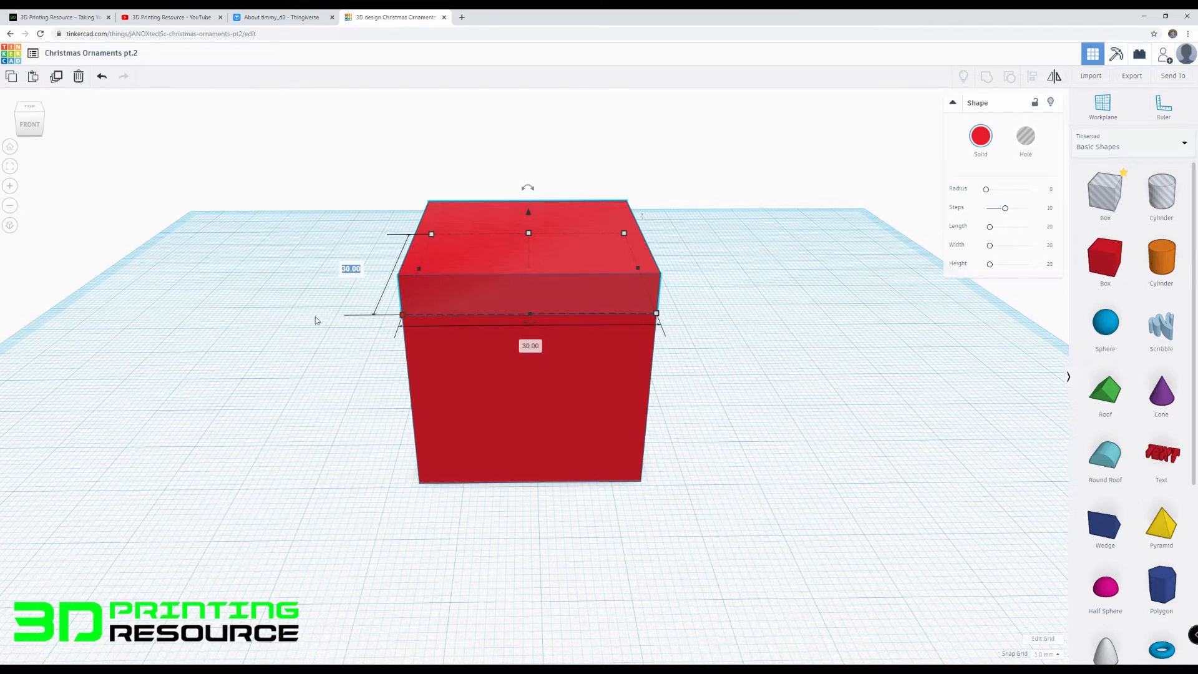
text(32)
key(Tab)
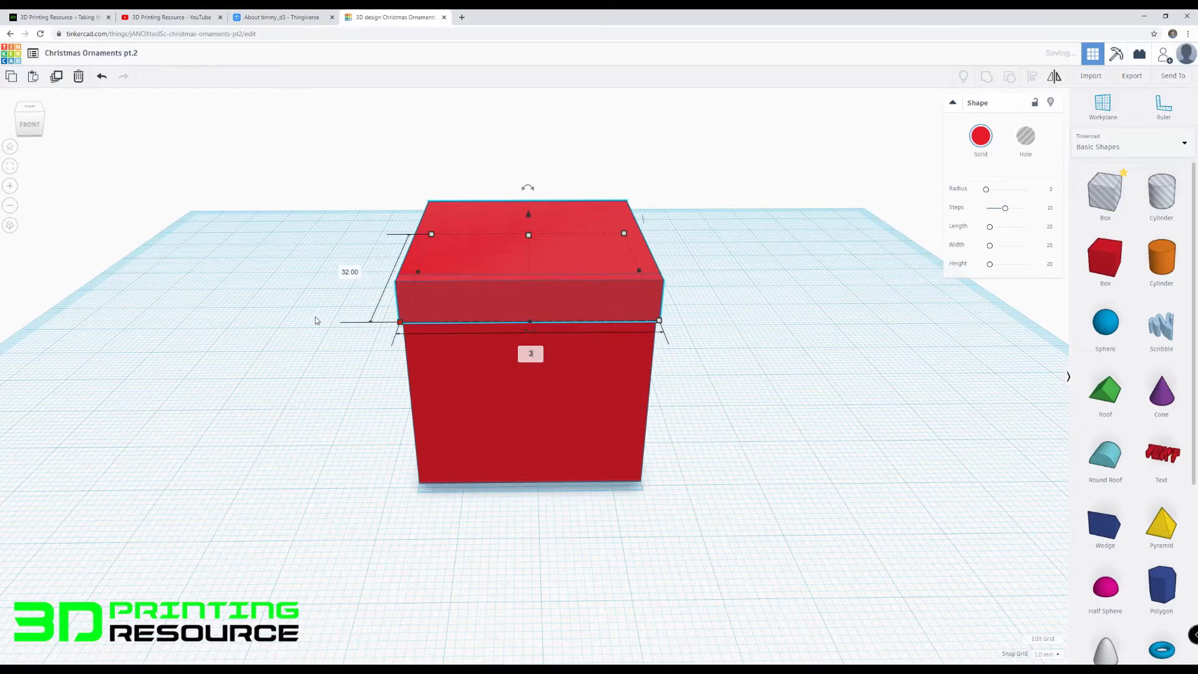
text(32)
key(Return)
Step: Align the lid and the cube on their centres in both horizontal directions
drag(324, 177, 635, 510)
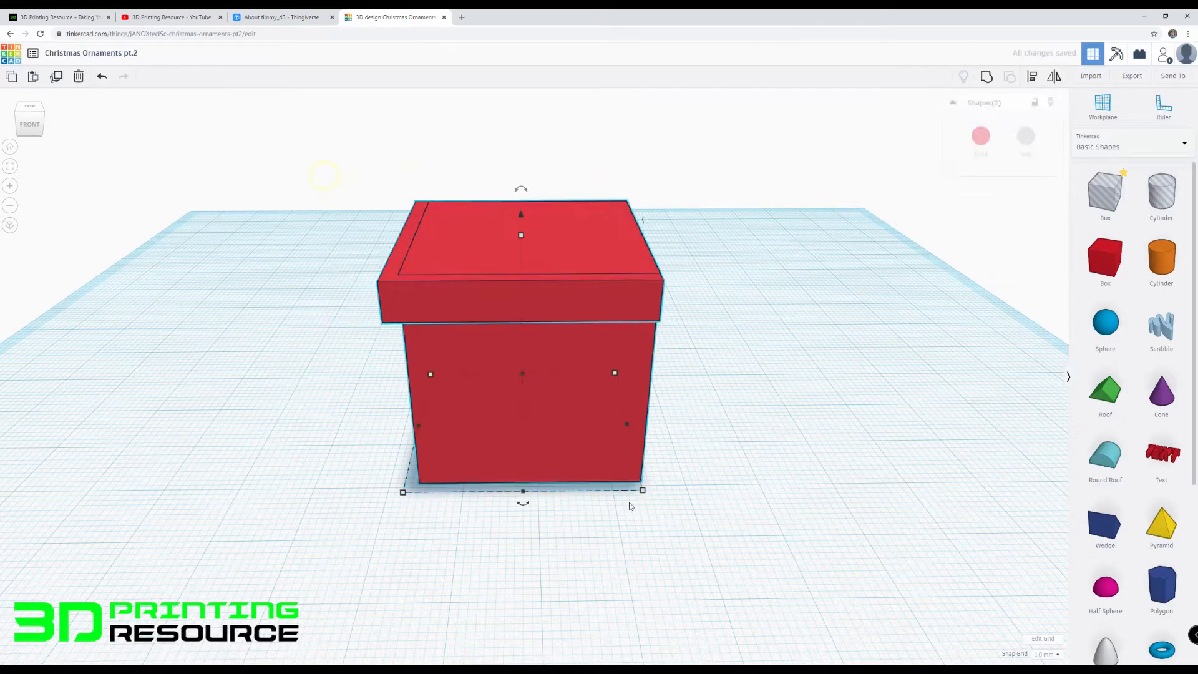
right_drag(766, 504, 680, 659)
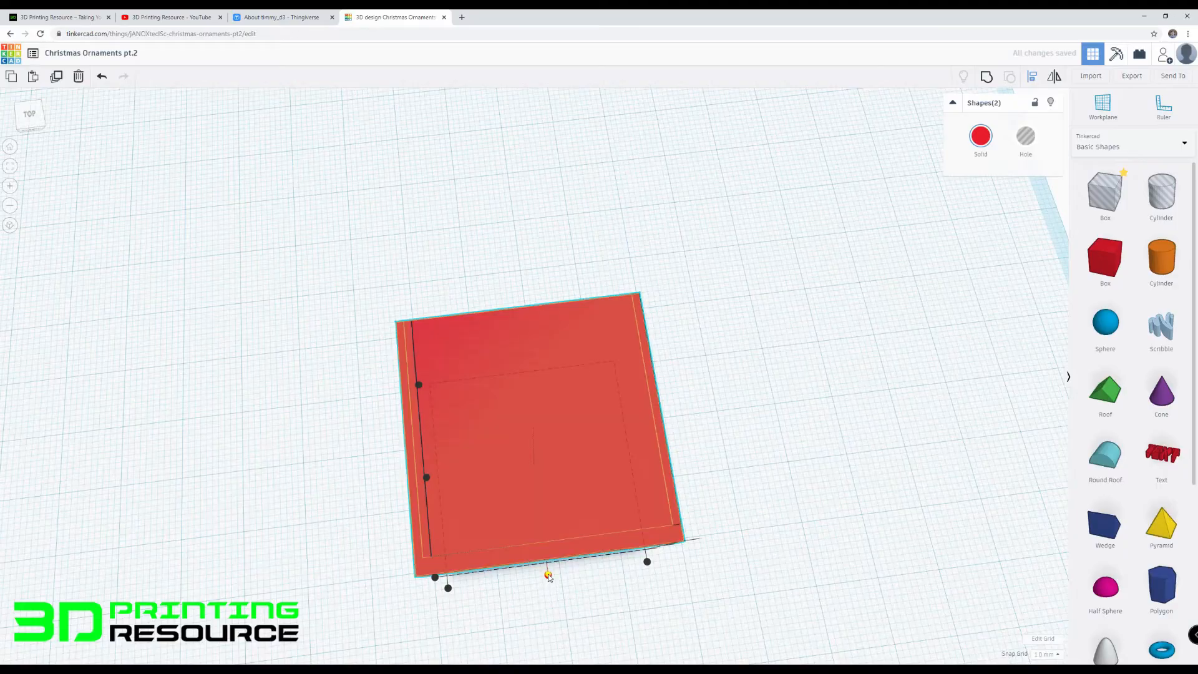
click(547, 574)
click(384, 479)
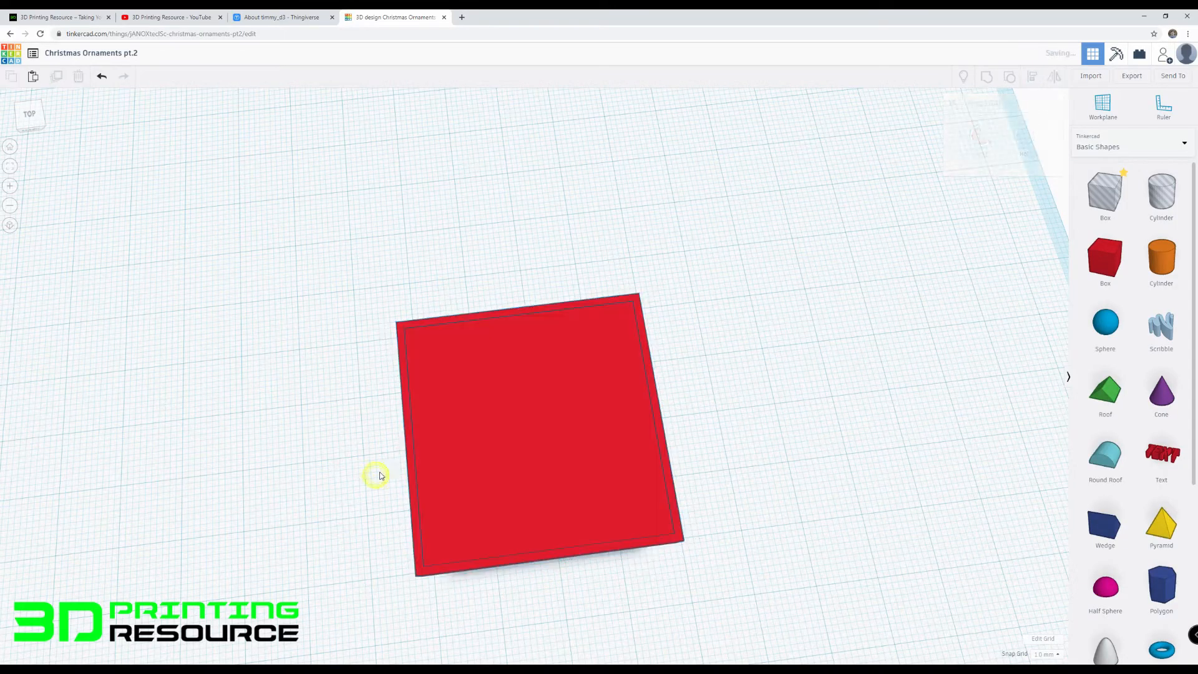
Step: Set the lid's height to 7 mm and lower it 2 mm
right_drag(376, 473, 481, 283)
scroll(509, 191, up, 4)
click(509, 189)
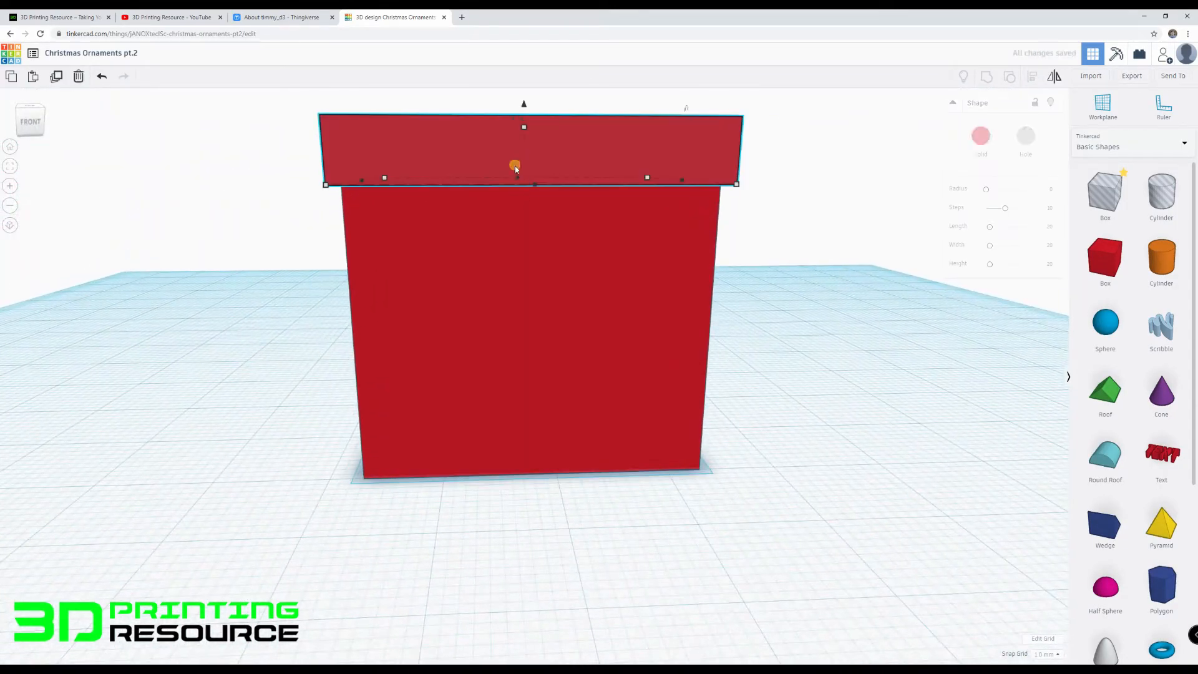
right_drag(532, 188, 554, 160)
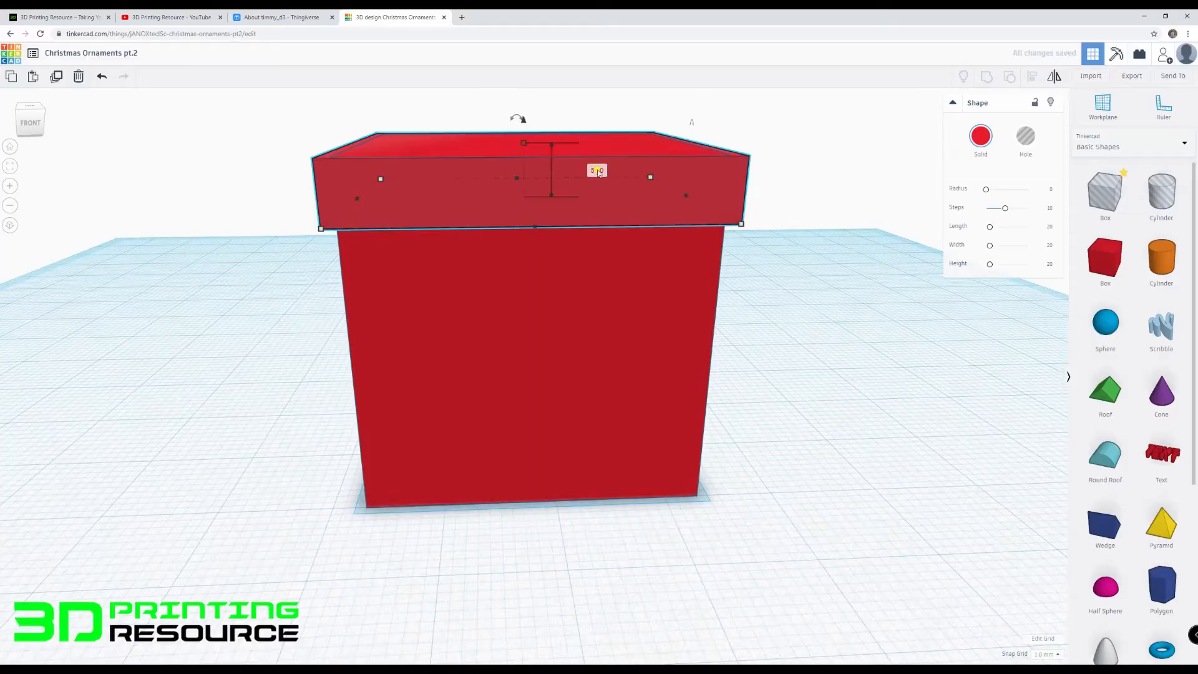
key(Return)
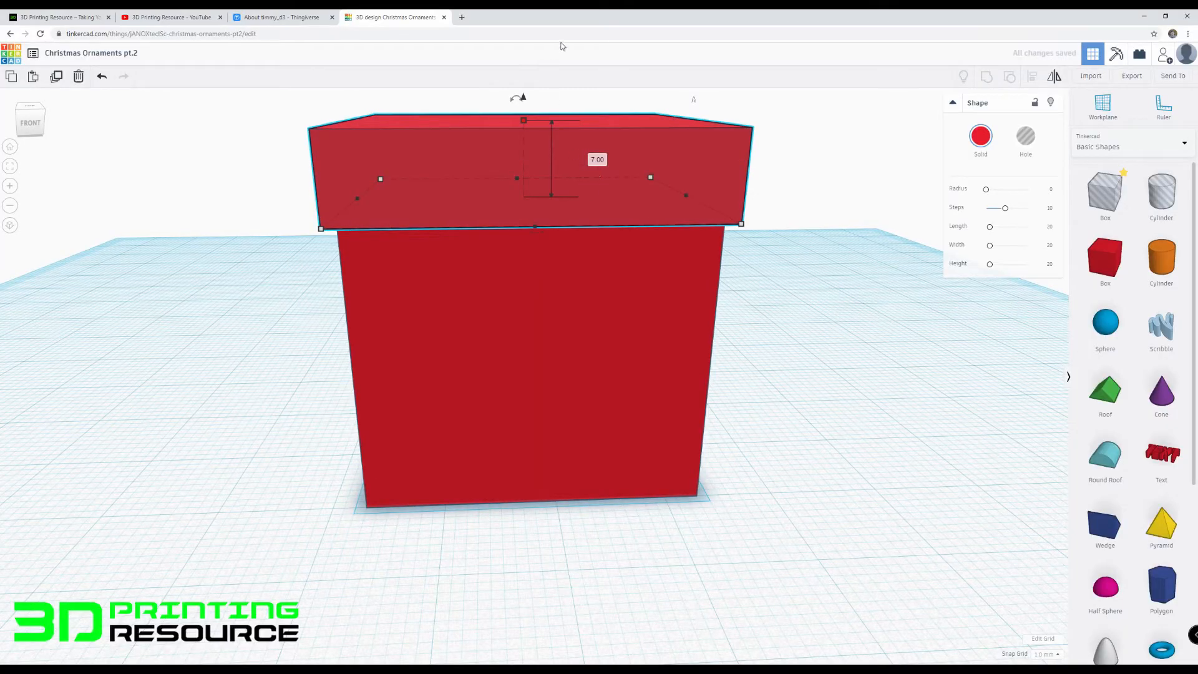
drag(522, 98, 532, 125)
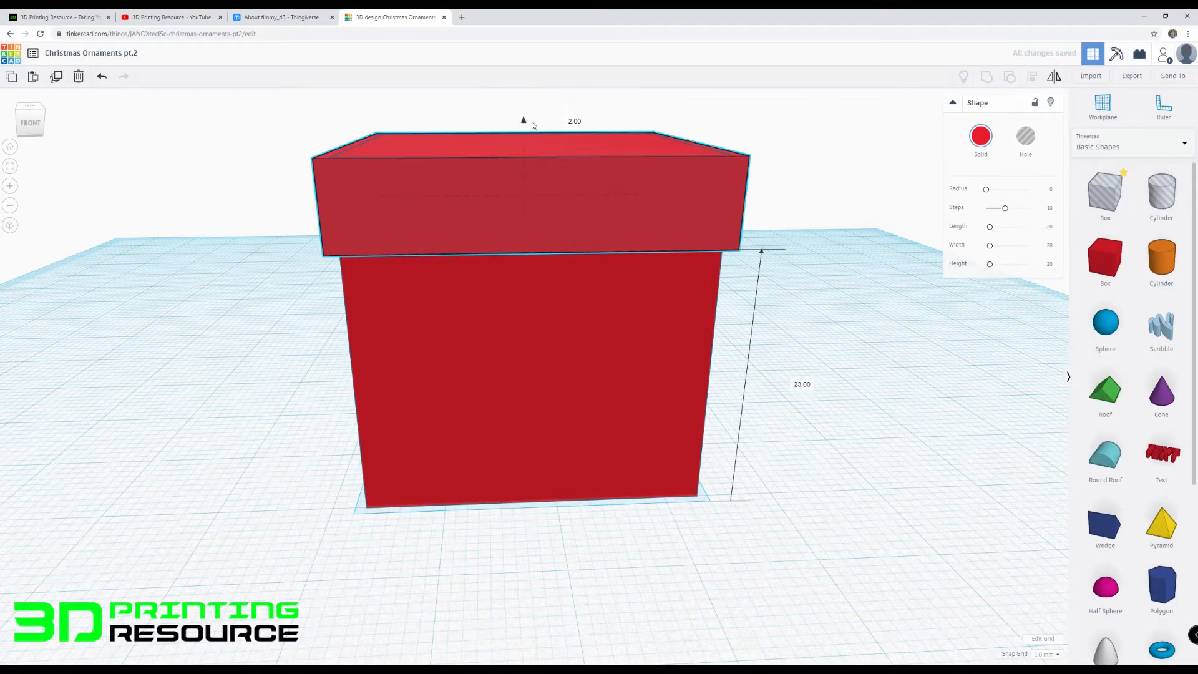
Step: Set the lid's base to 31 × 31 mm for a narrower overhang
right_drag(435, 311, 428, 376)
mouse_move(323, 391)
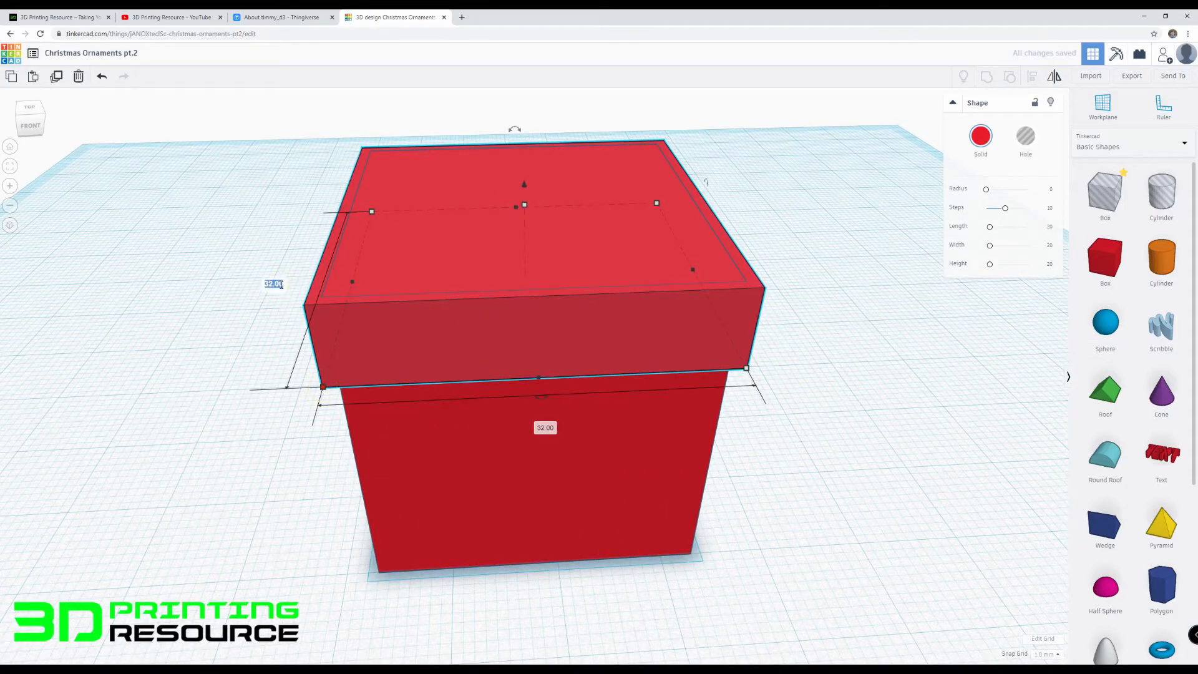
key(Tab)
key(Return)
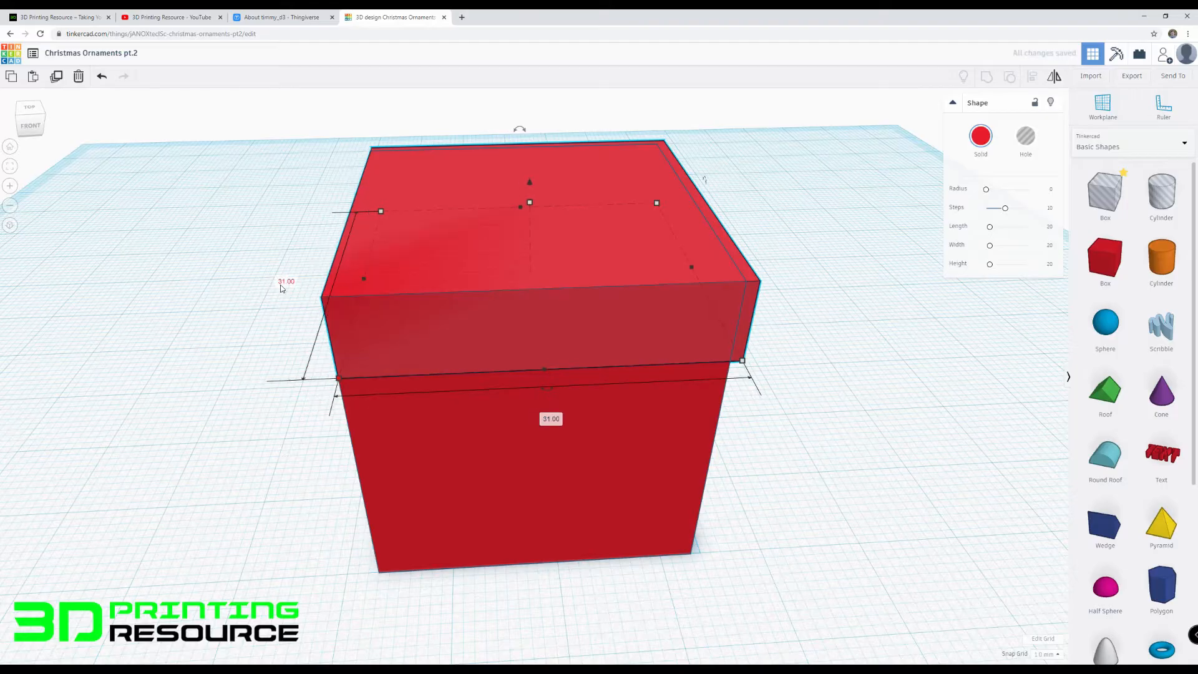
Step: Centre the resized lid and the cube on each other in both horizontal directions
drag(255, 232, 571, 435)
key(l)
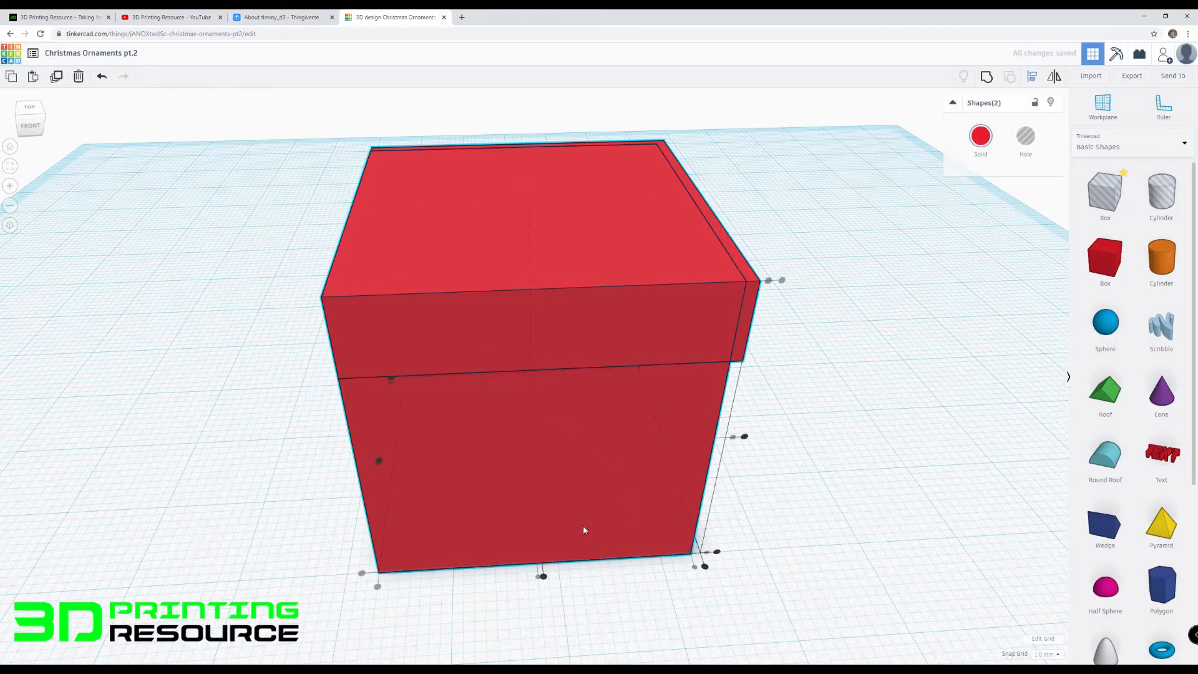
click(544, 576)
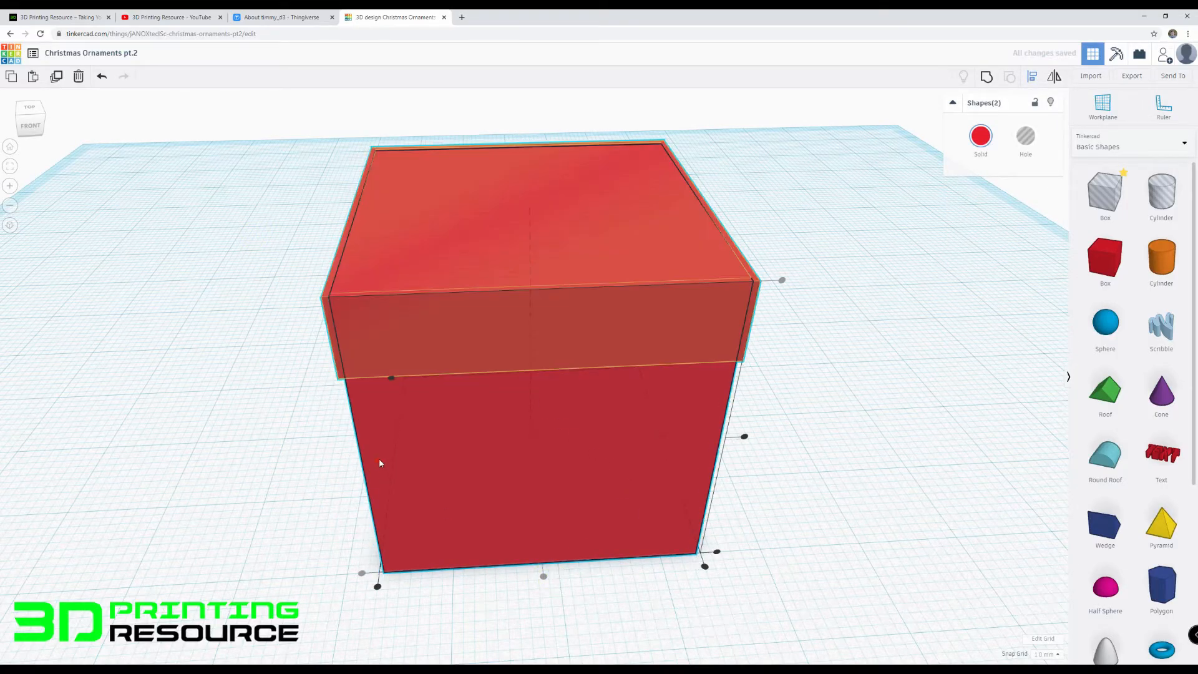
click(378, 460)
click(291, 460)
Step: Group the lid and the cube into one gift box shape
mouse_move(292, 460)
right_down()
mouse_move(271, 413)
mouse_move(146, 404)
mouse_move(275, 426)
mouse_move(294, 455)
right_up()
scroll(294, 455, down, 3)
drag(345, 204, 640, 476)
key(ctrl+g)
scroll(717, 446, down, 3)
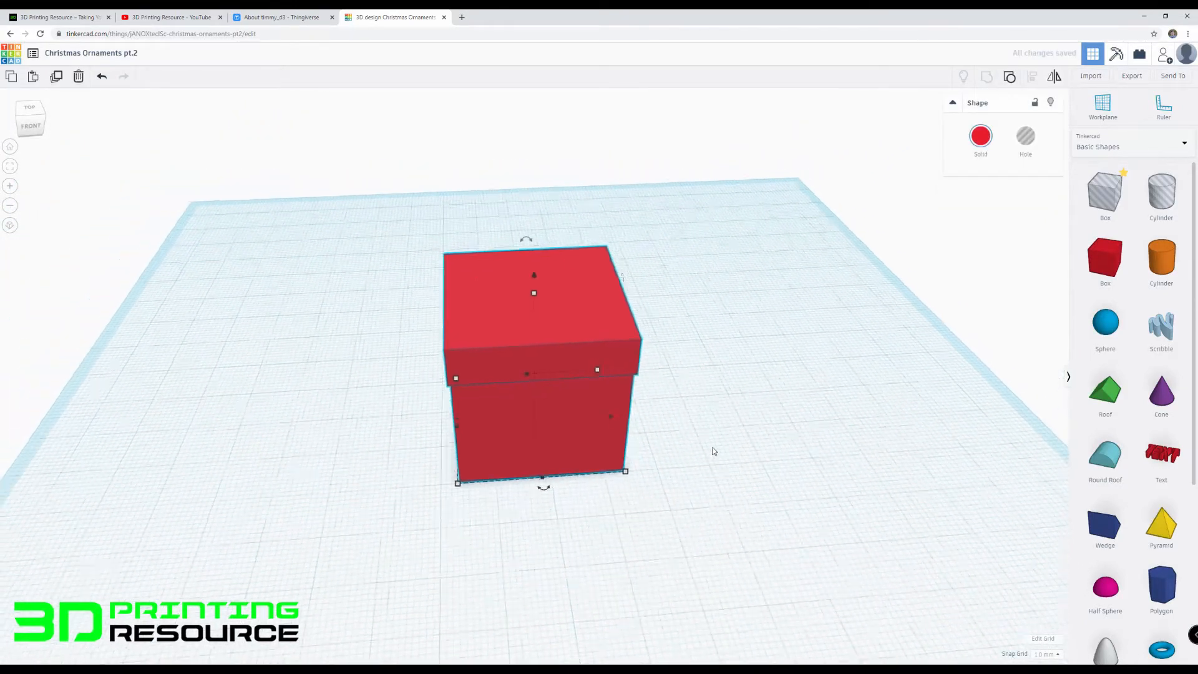
Step: Add a second solid box, colour it green and place it beside the red gift box
click(713, 448)
right_drag(712, 448, 749, 409)
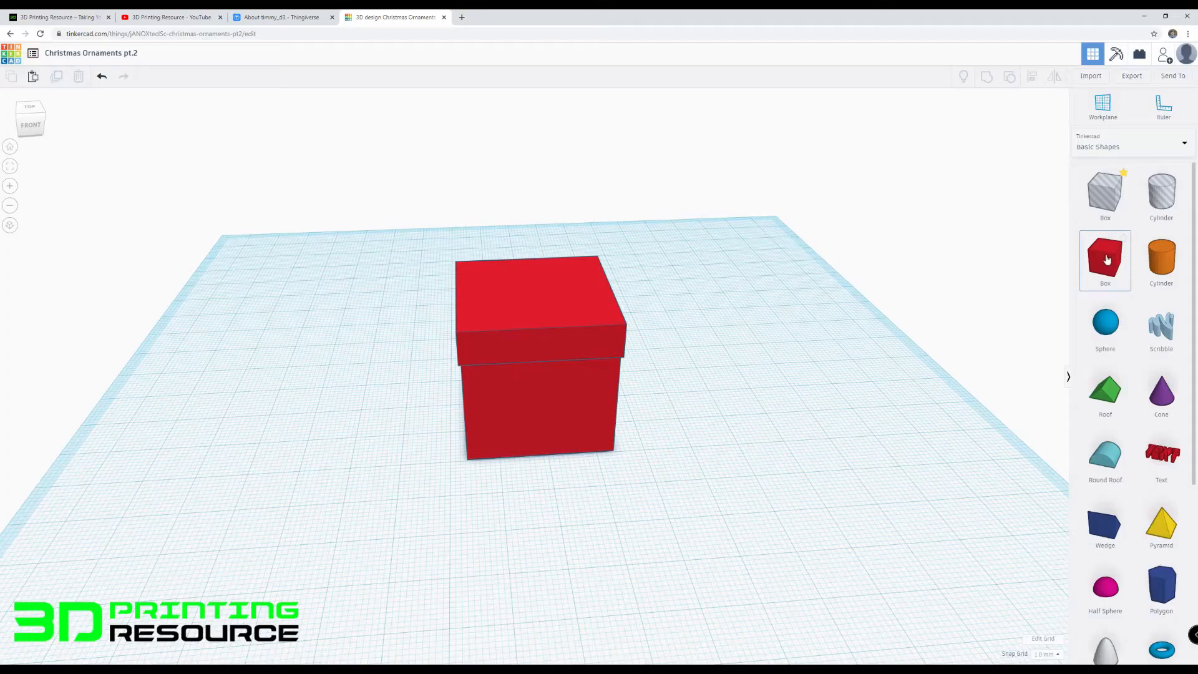
drag(1105, 259, 706, 466)
click(977, 136)
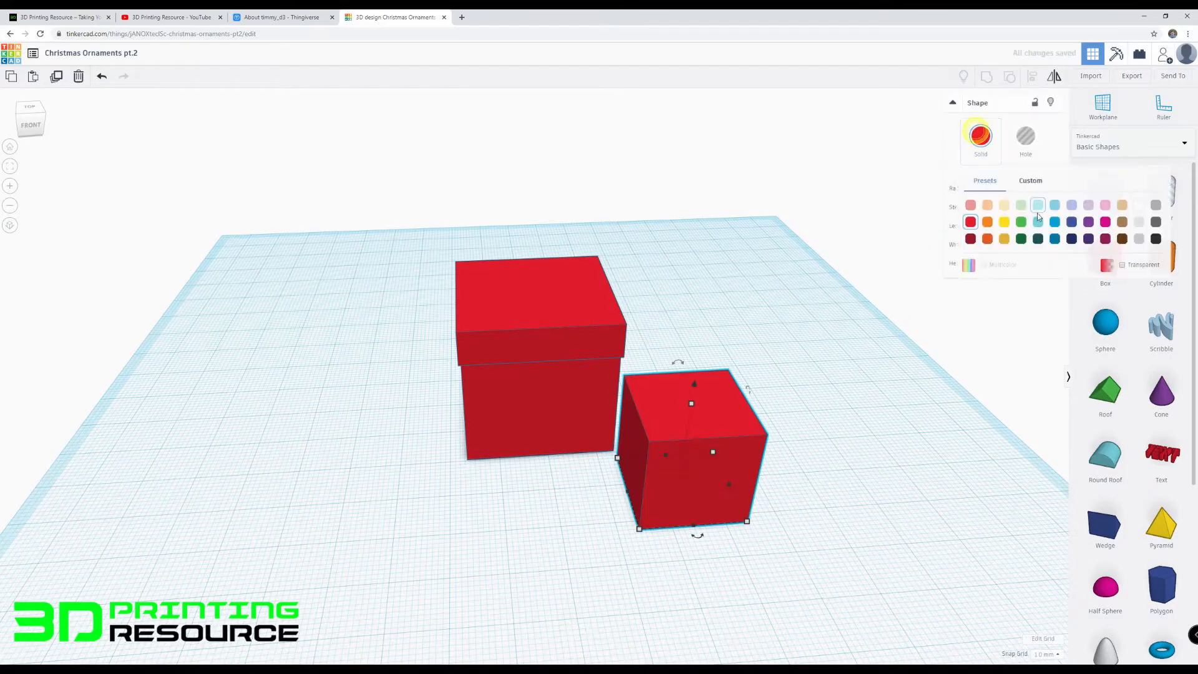
click(1019, 222)
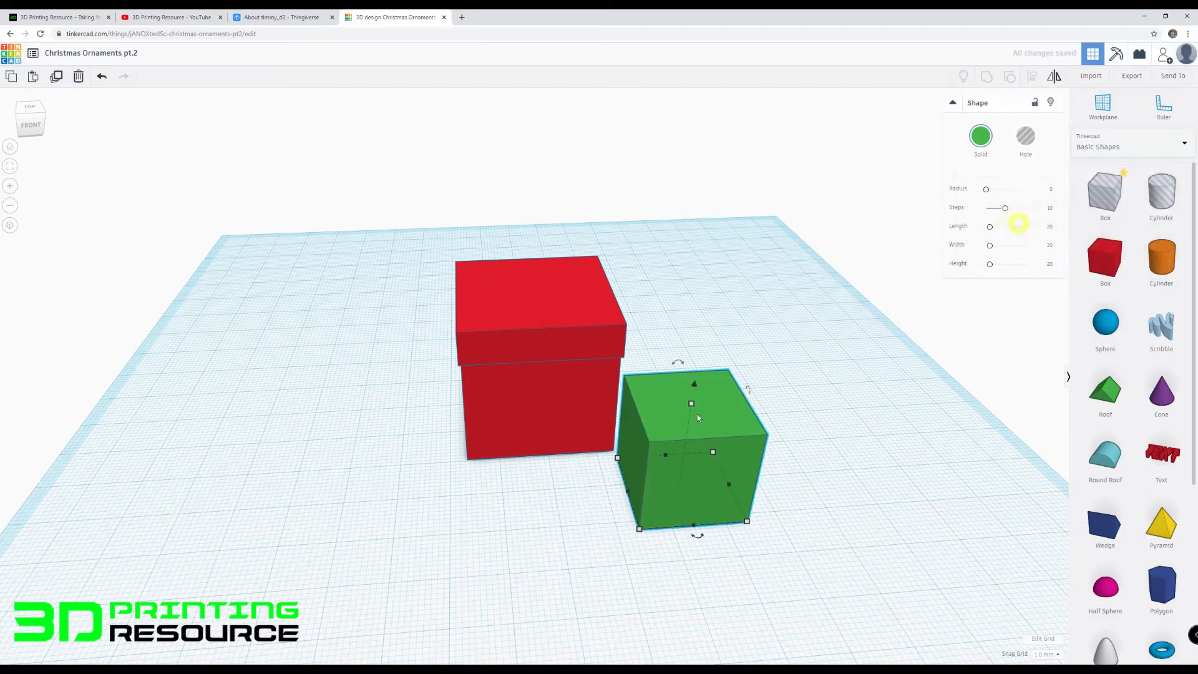
drag(703, 495, 707, 433)
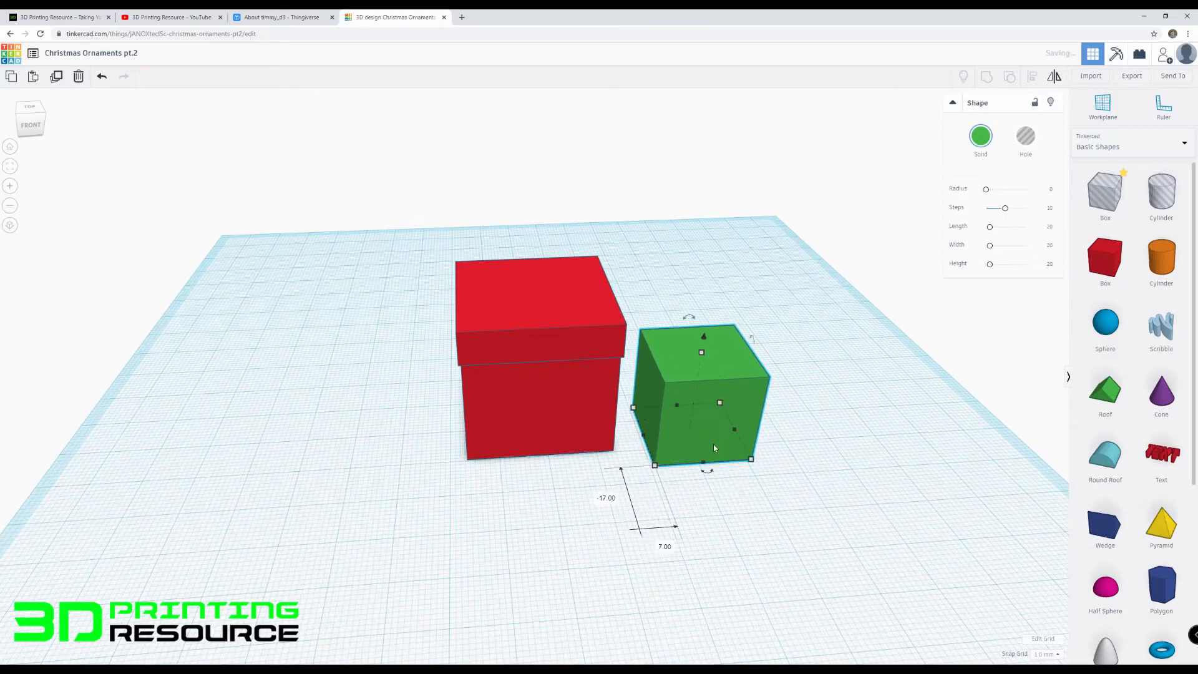
Step: Set the green box's base to 33 × 33 mm
click(504, 438)
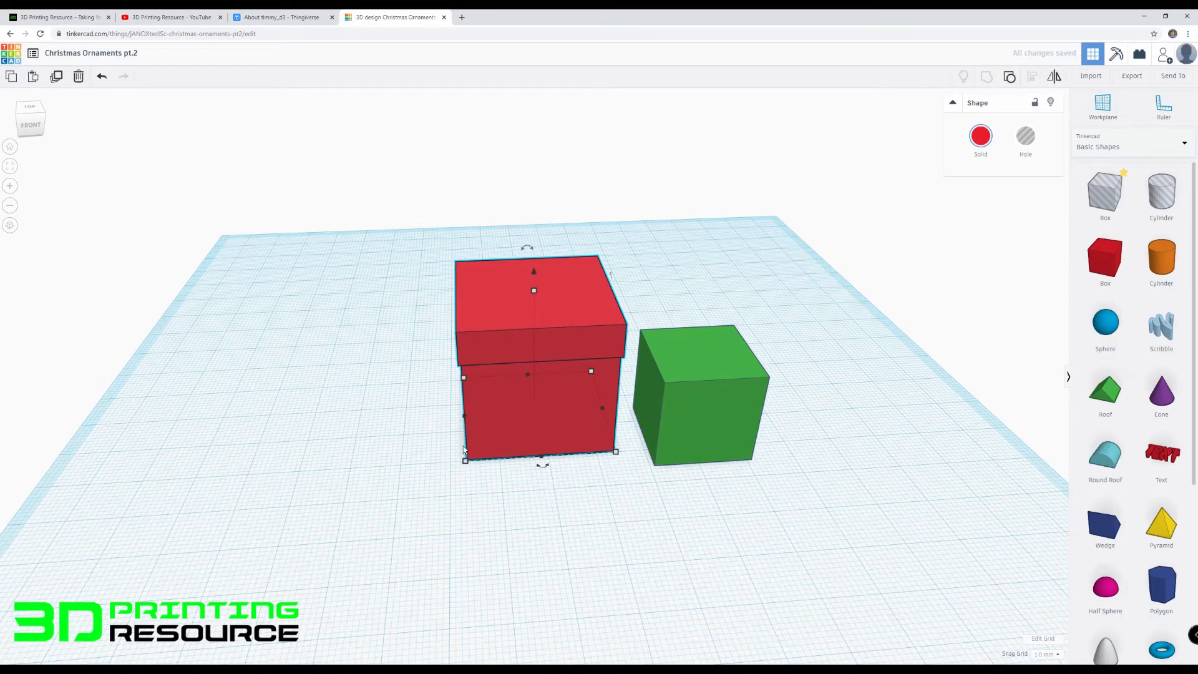
right_drag(473, 466, 614, 442)
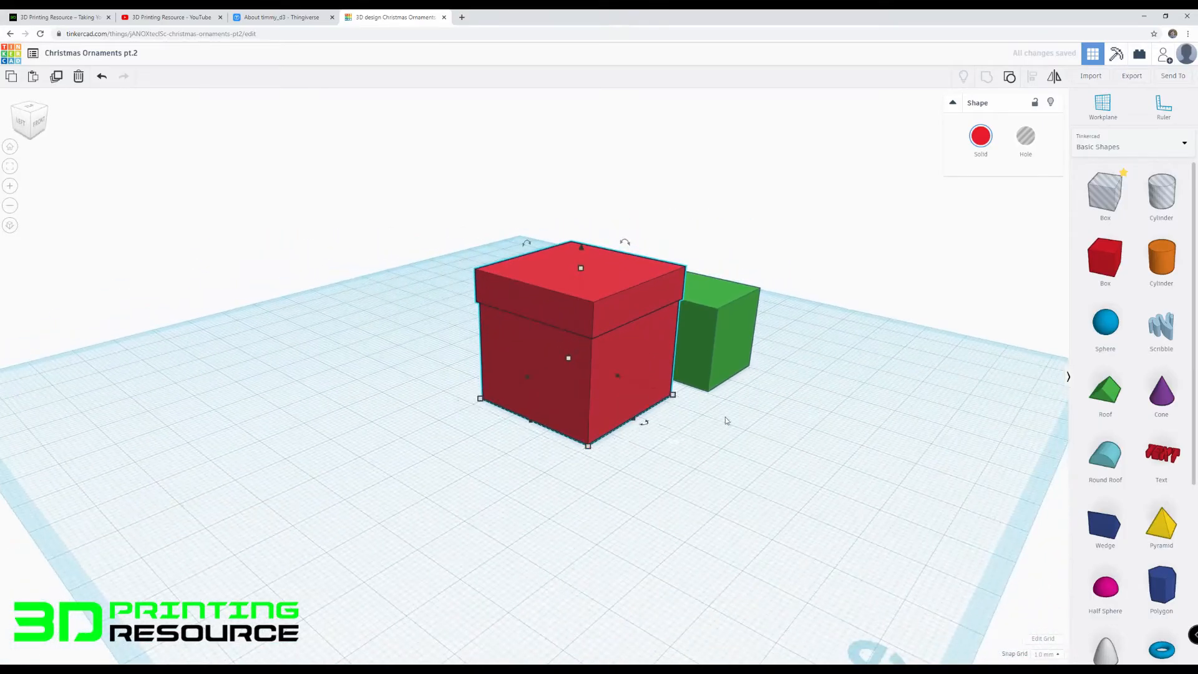
right_drag(725, 420, 692, 431)
click(709, 402)
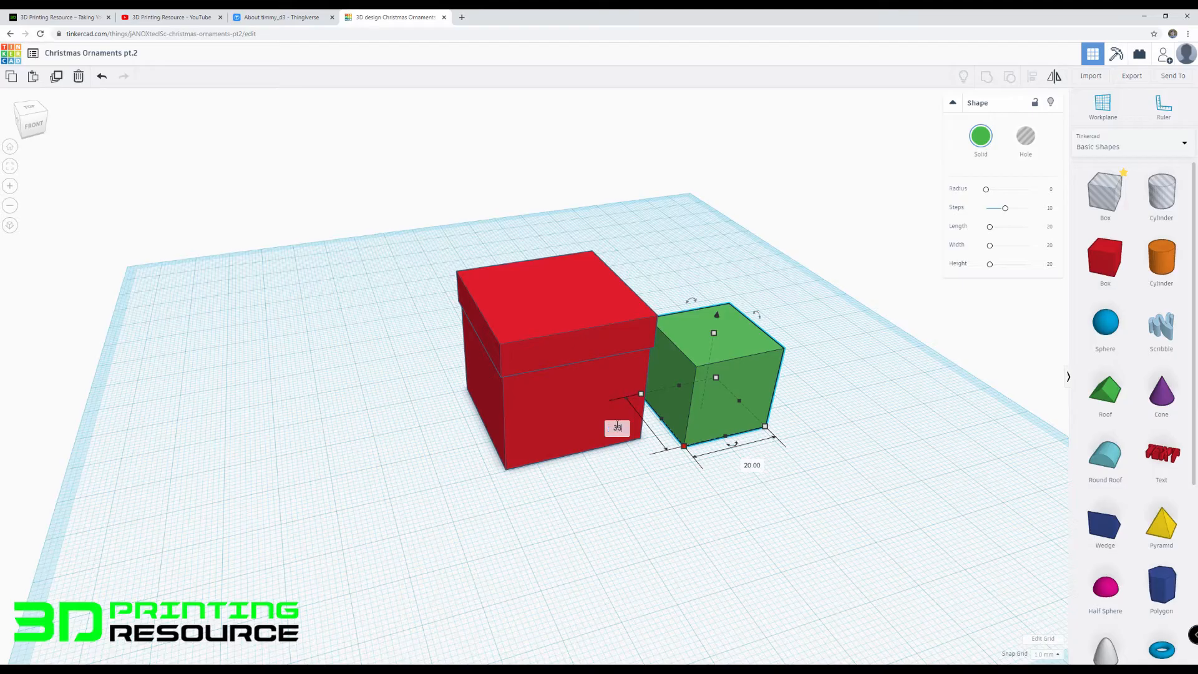
key(Tab)
text(33)
key(Return)
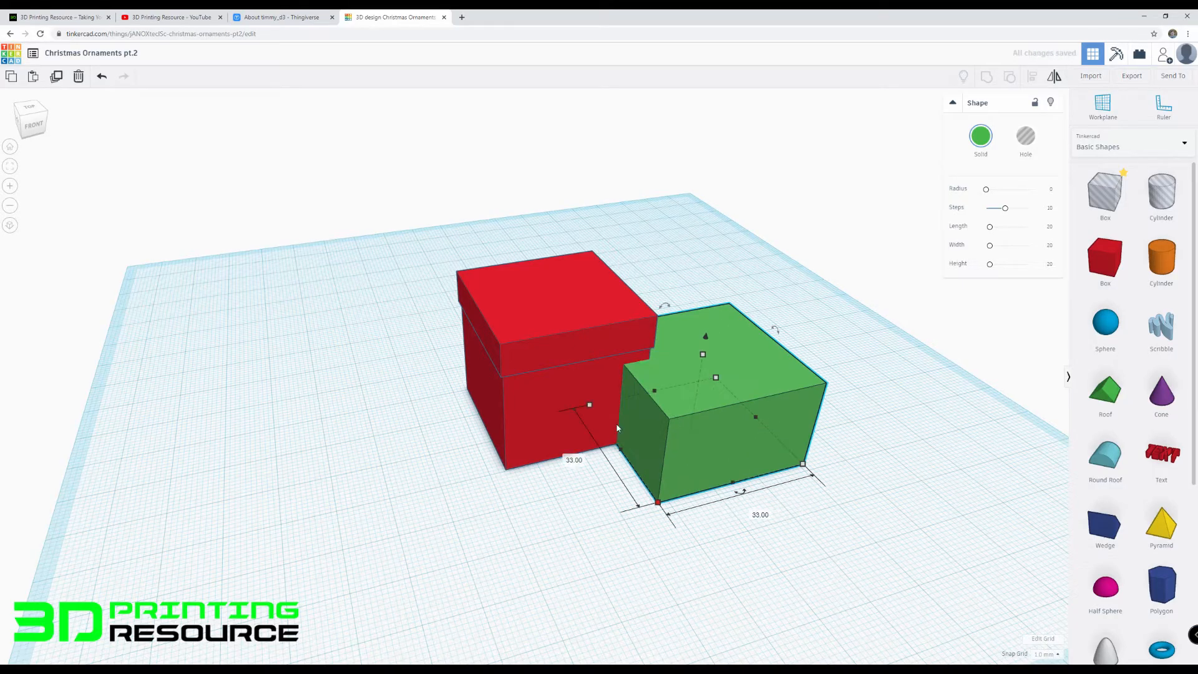
Step: Set the green box's width to 5 mm to make a thin ribbon strip
click(761, 524)
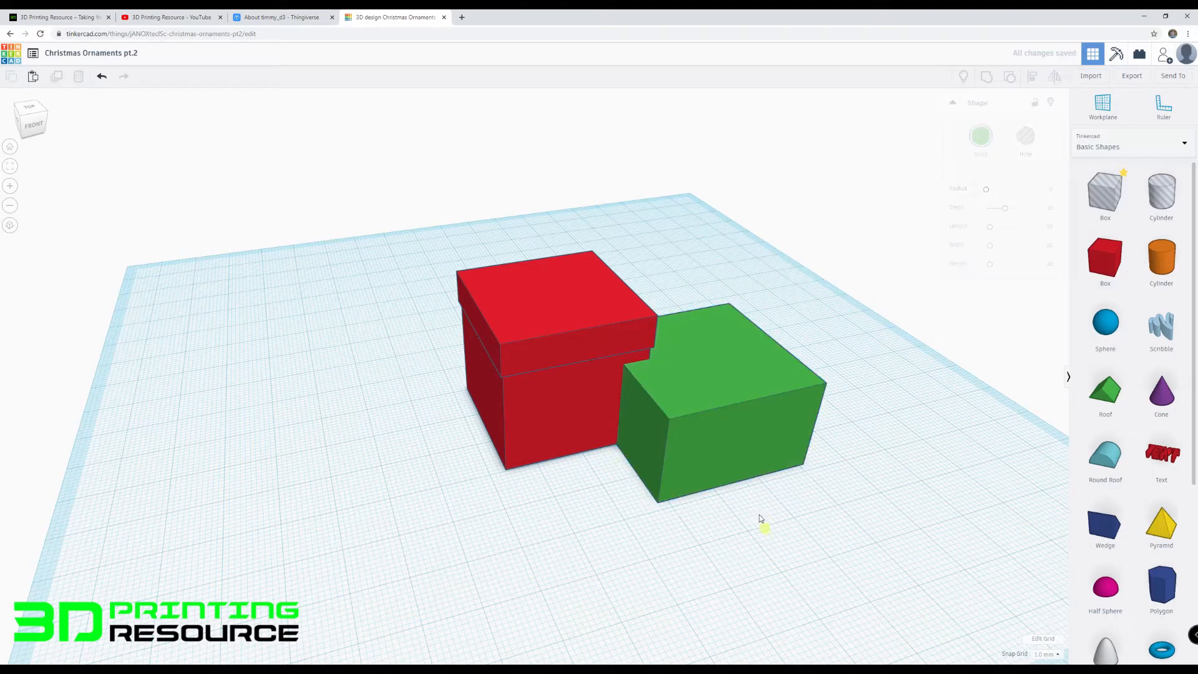
click(704, 472)
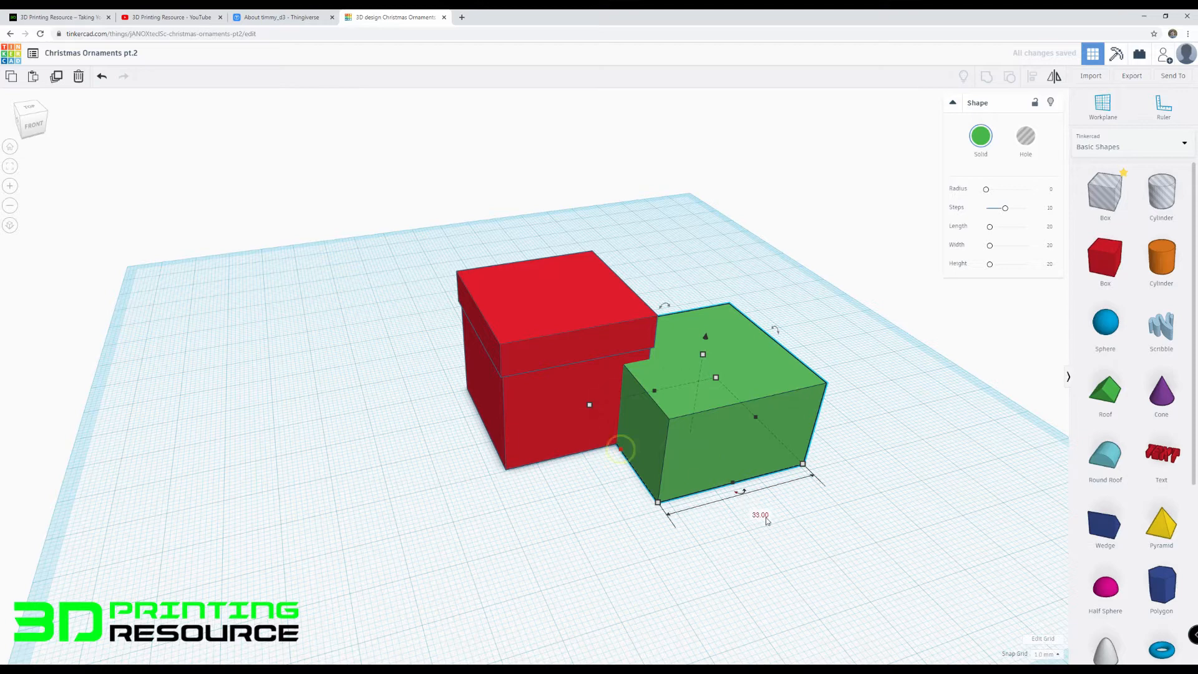
click(762, 515)
text(5)
key(Return)
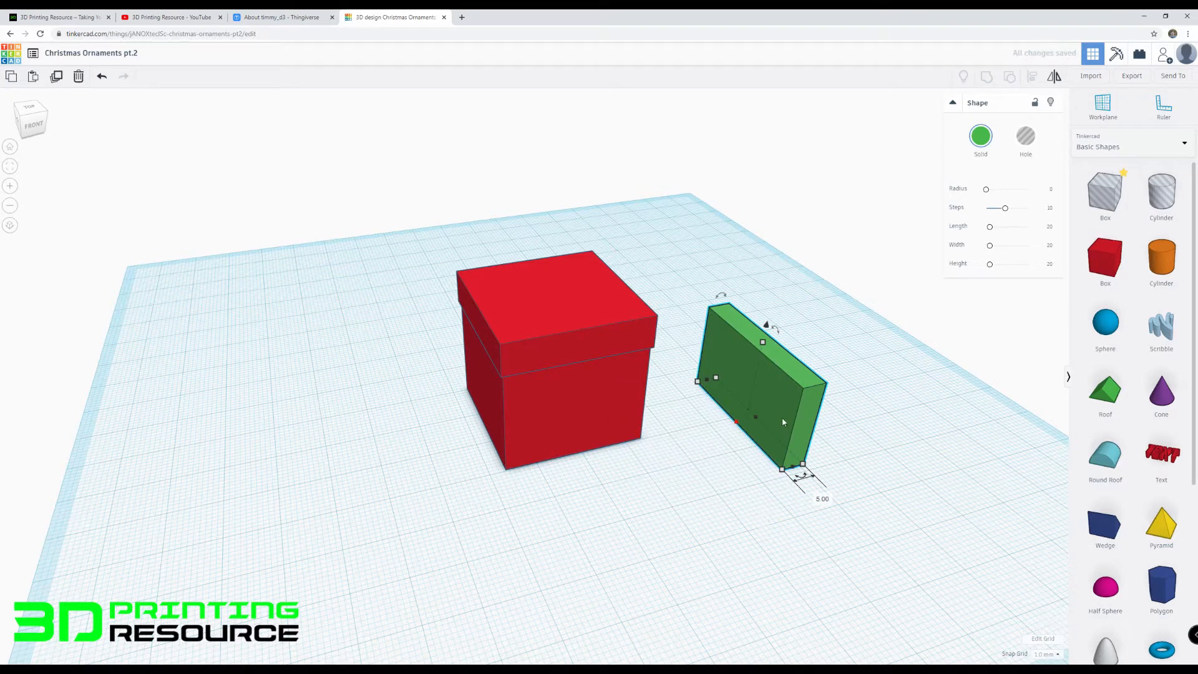
Step: Move the green strip into the red gift box and centre the two shapes on each other front to back
drag(782, 422, 591, 402)
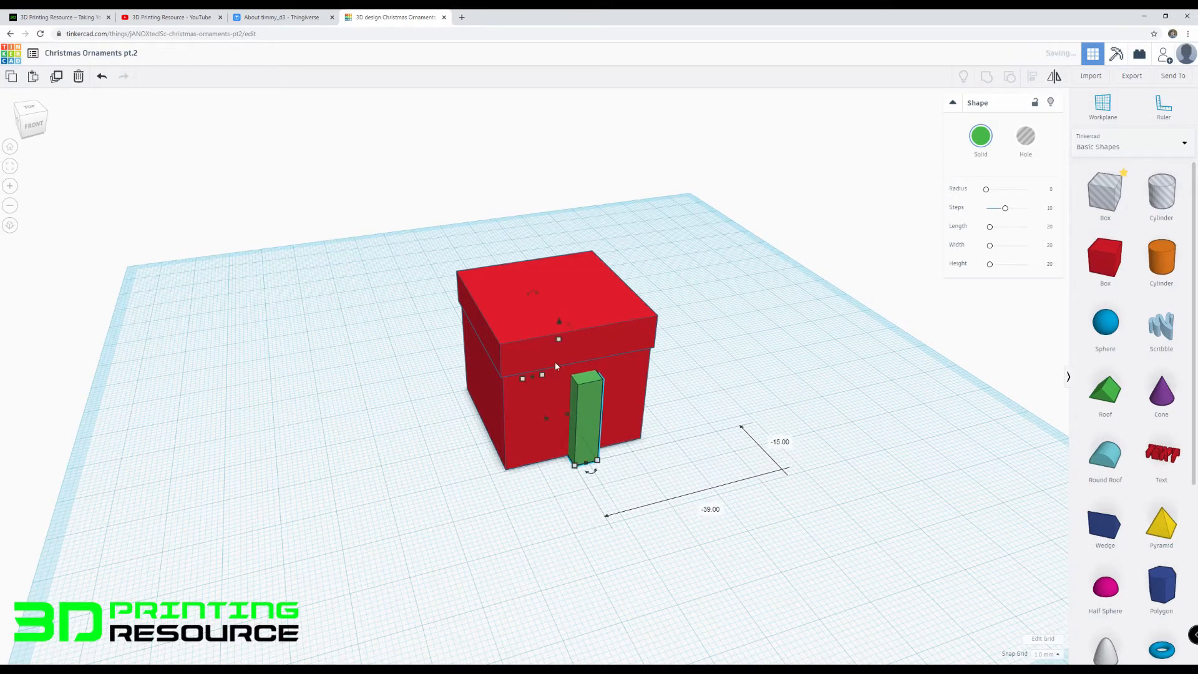
drag(454, 219, 701, 462)
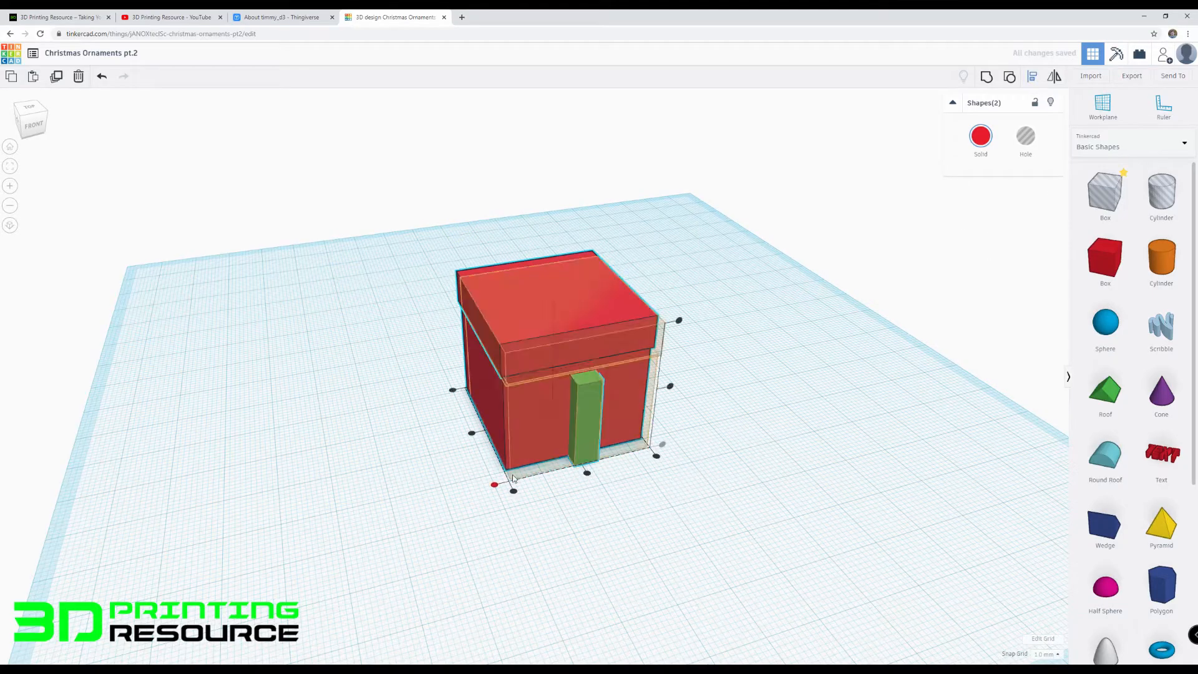
click(469, 434)
click(472, 461)
right_drag(646, 430, 752, 474)
scroll(603, 374, up, 1)
scroll(603, 374, up, 3)
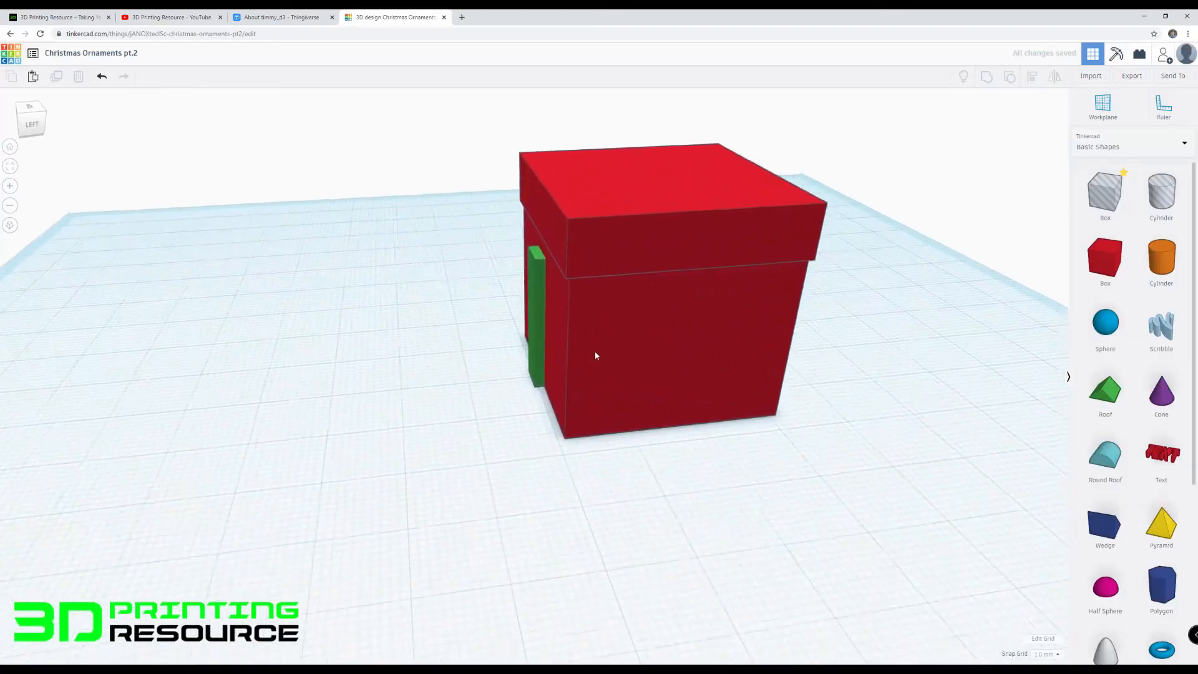
Step: Set the green ribbon strip's height to 31.5 mm so that it rises just above the lid
click(533, 285)
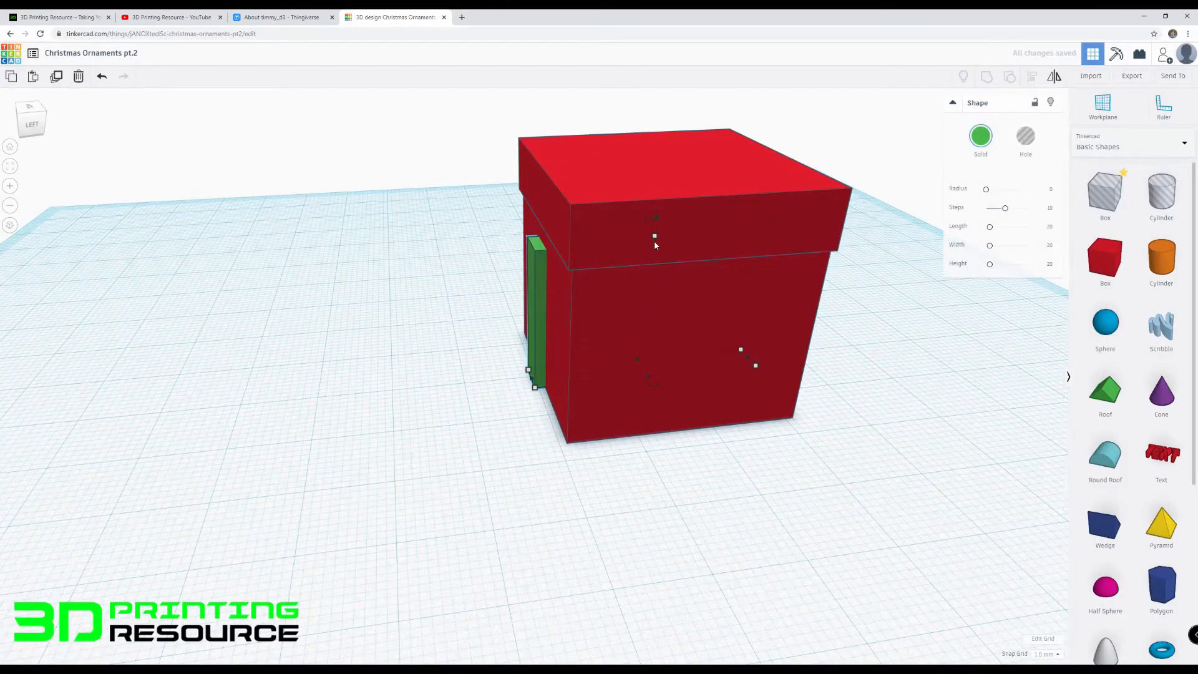
drag(655, 237, 662, 244)
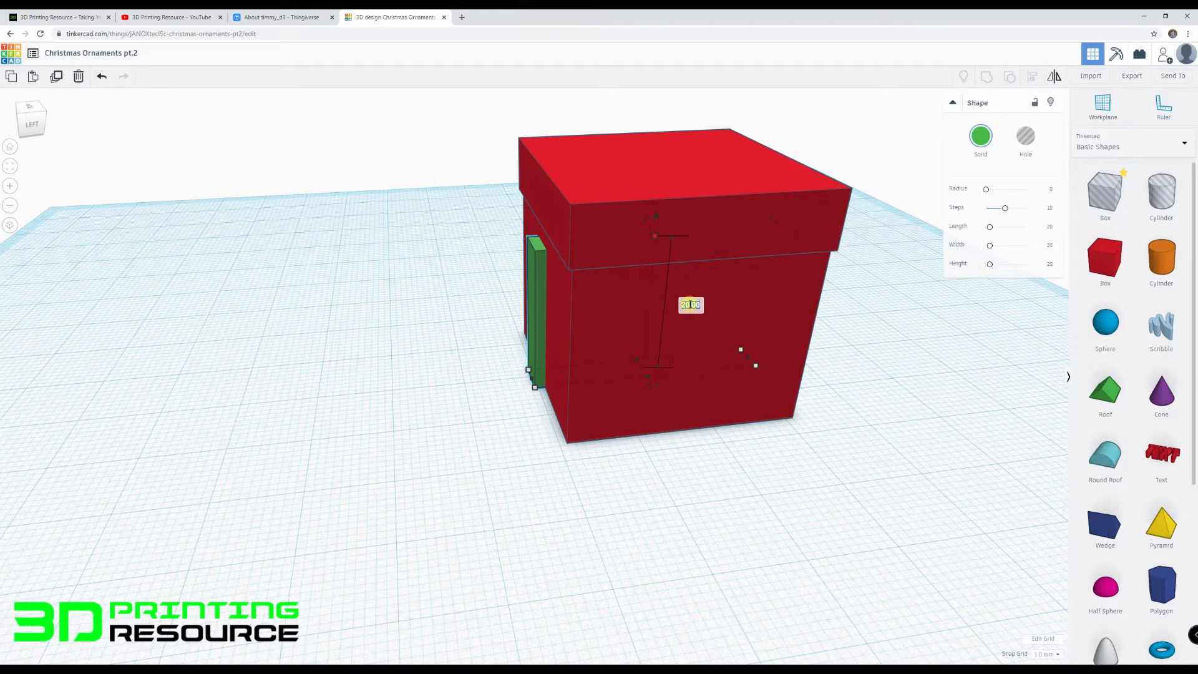
key(Return)
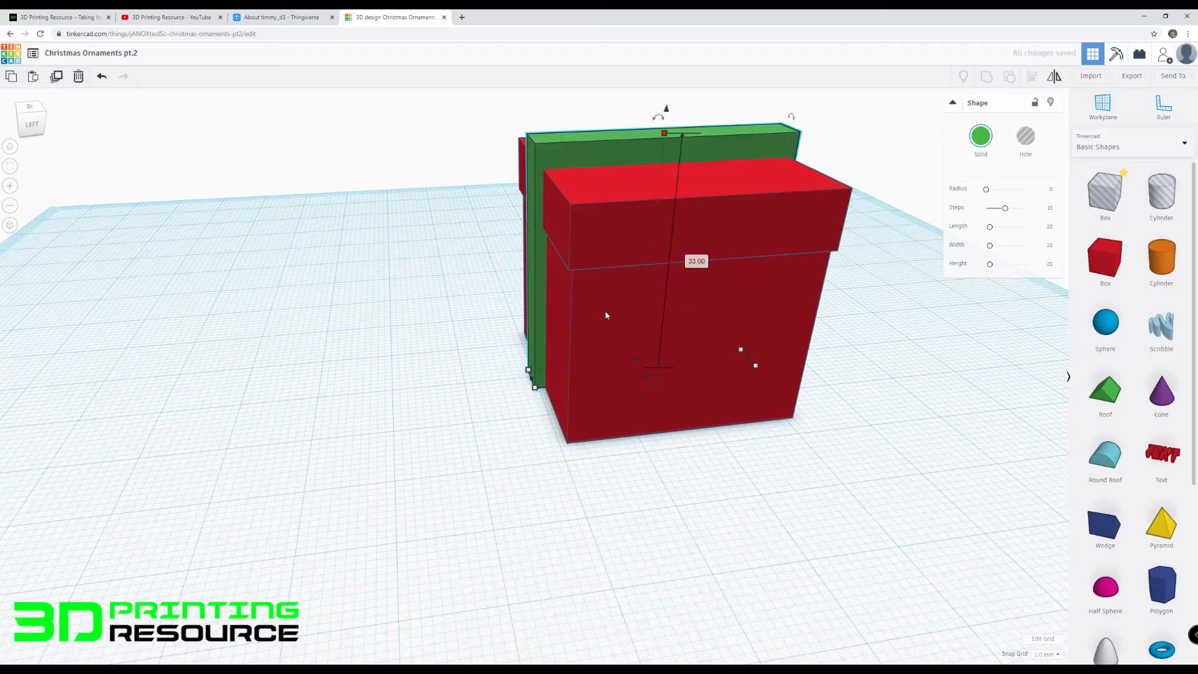
right_drag(604, 311, 690, 261)
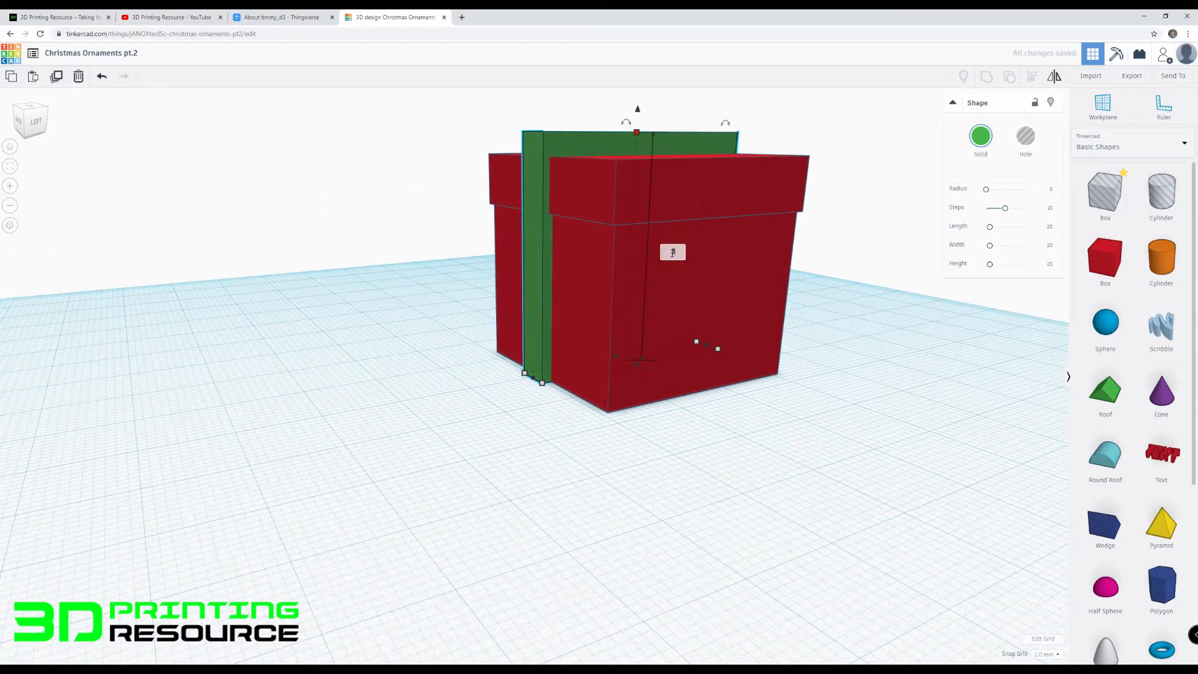
right_drag(672, 252, 316, 356)
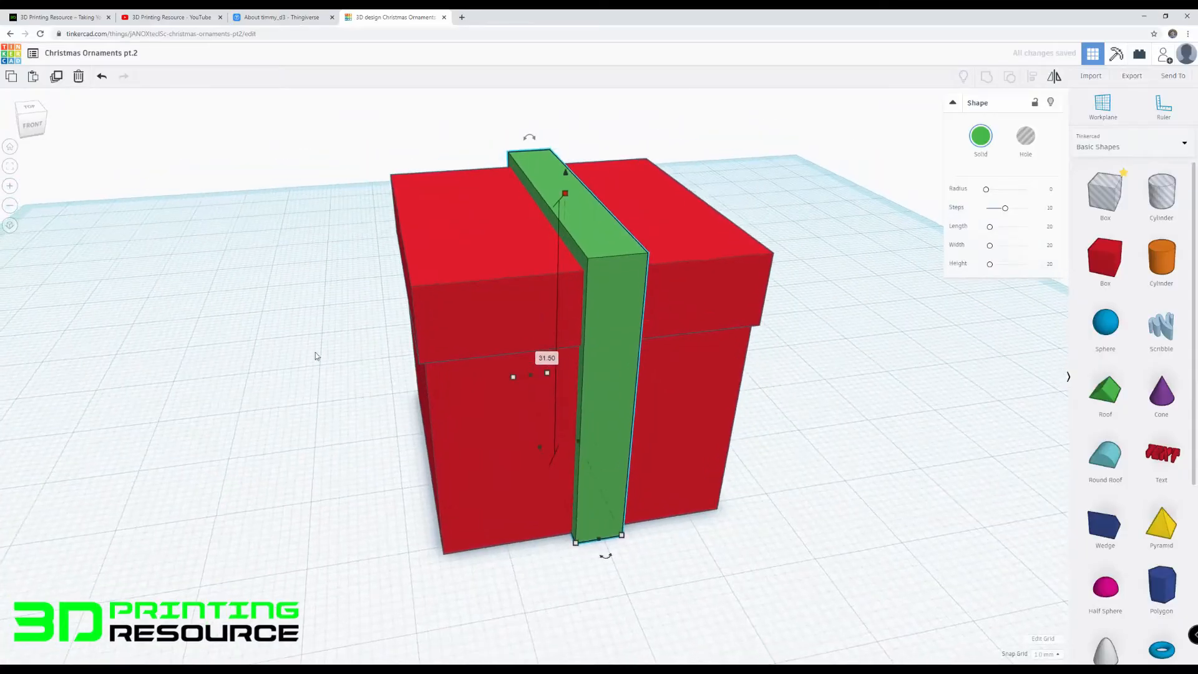
Step: Select the green strip together with the red gift box and centre them on each other from side to side
click(349, 439)
right_drag(350, 439, 374, 192)
drag(373, 191, 640, 462)
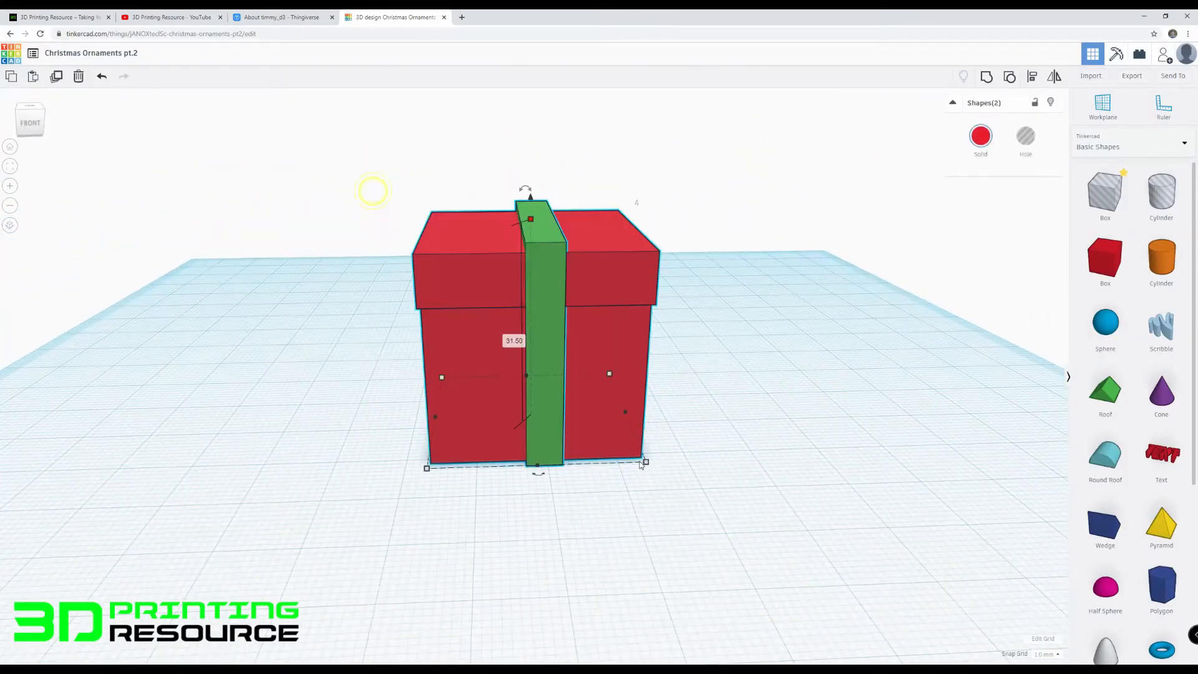
click(538, 476)
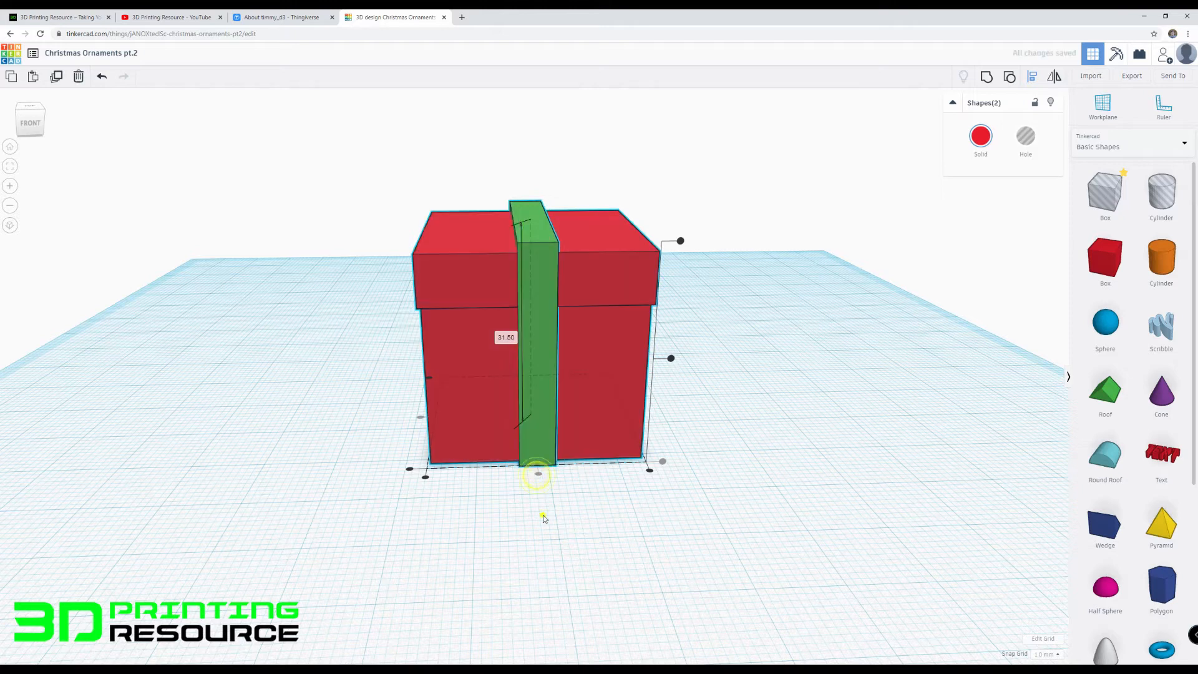
click(543, 515)
Step: Duplicate the green strip in place and rotate the copy by 90° to form a ribbon cross over the box
click(544, 375)
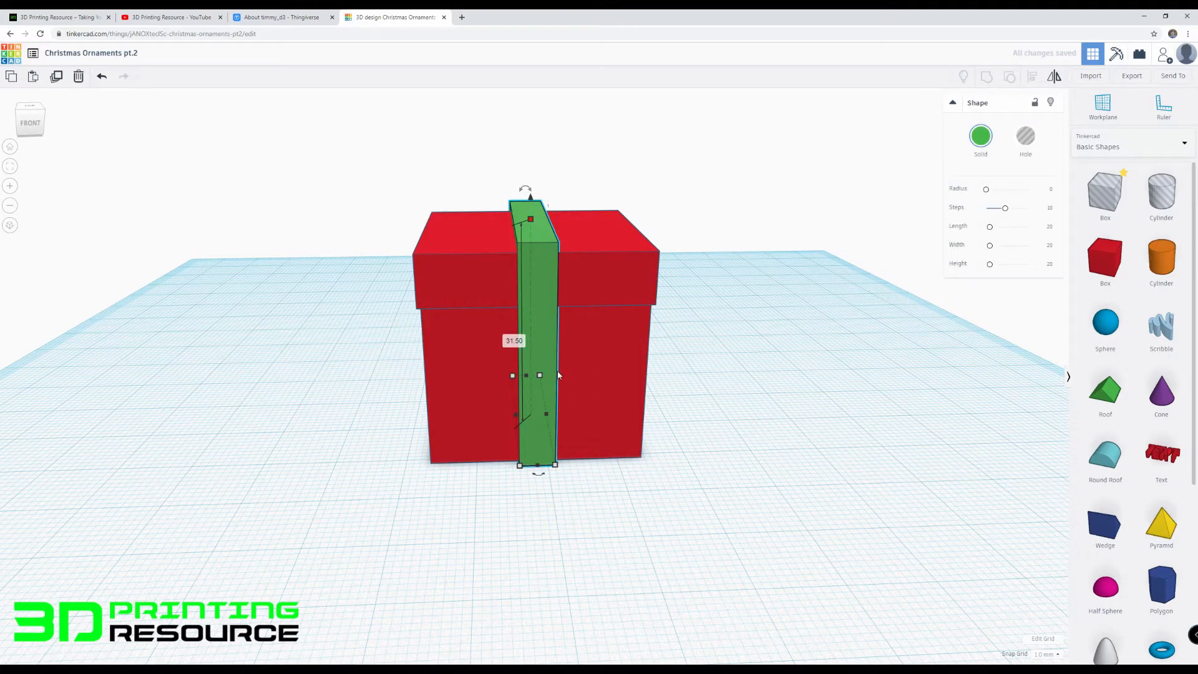
key(ctrl+d)
right_drag(558, 377, 548, 548)
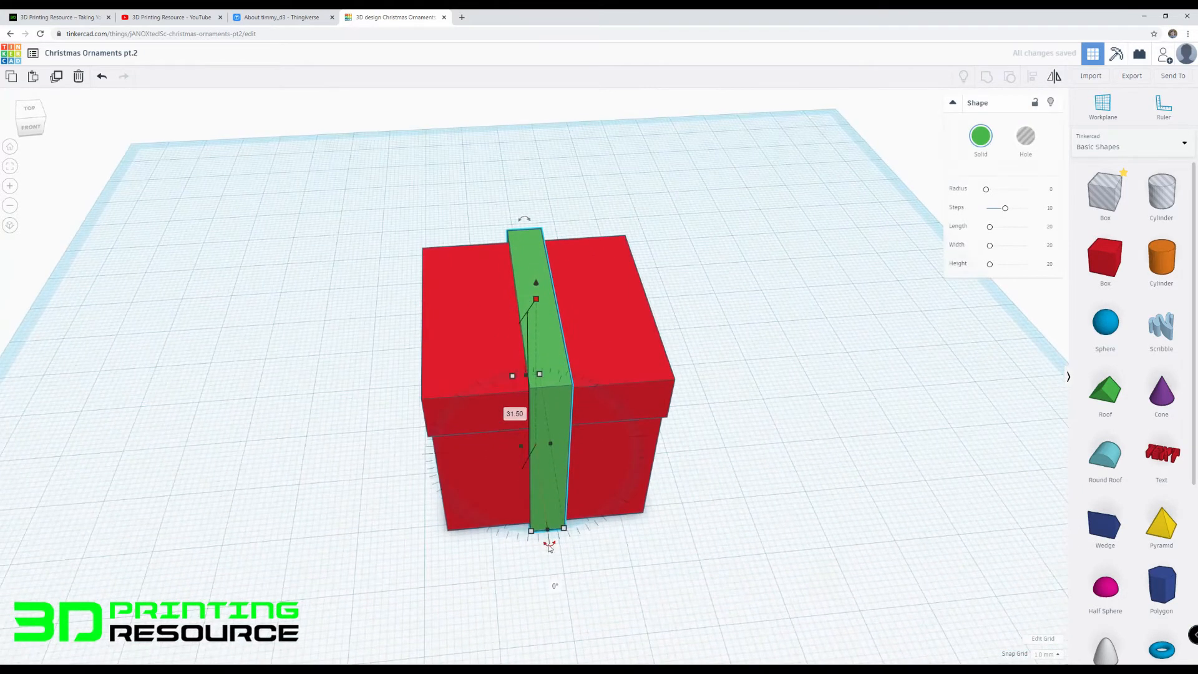
drag(548, 545, 574, 436)
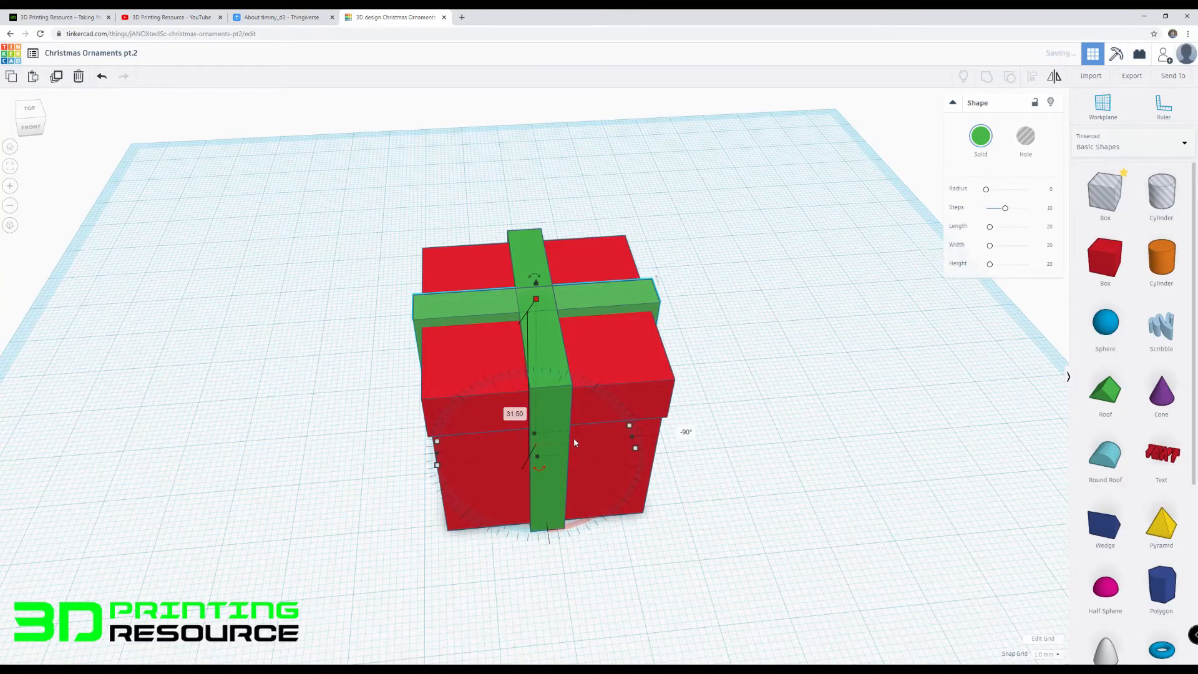
click(832, 441)
Step: Group the gift box and both ribbon strips into one shape and enable Multicolor for it
right_drag(832, 441, 841, 412)
scroll(546, 397, down, 3)
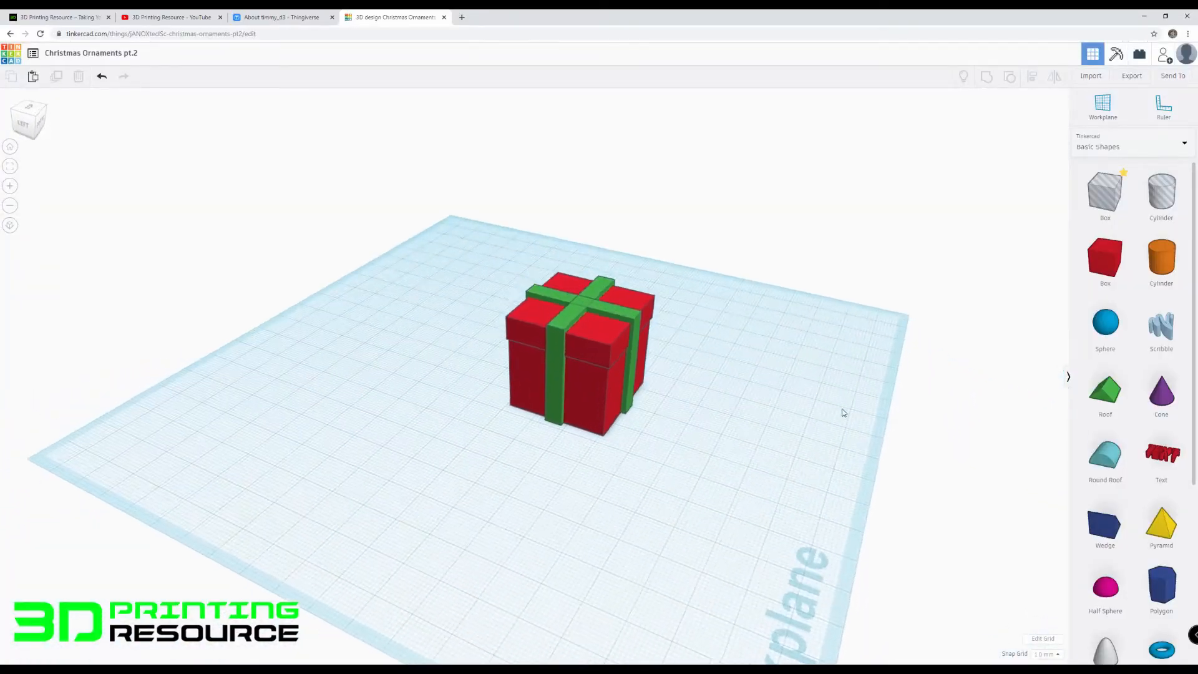
right_drag(664, 393, 758, 402)
scroll(650, 320, up, 4)
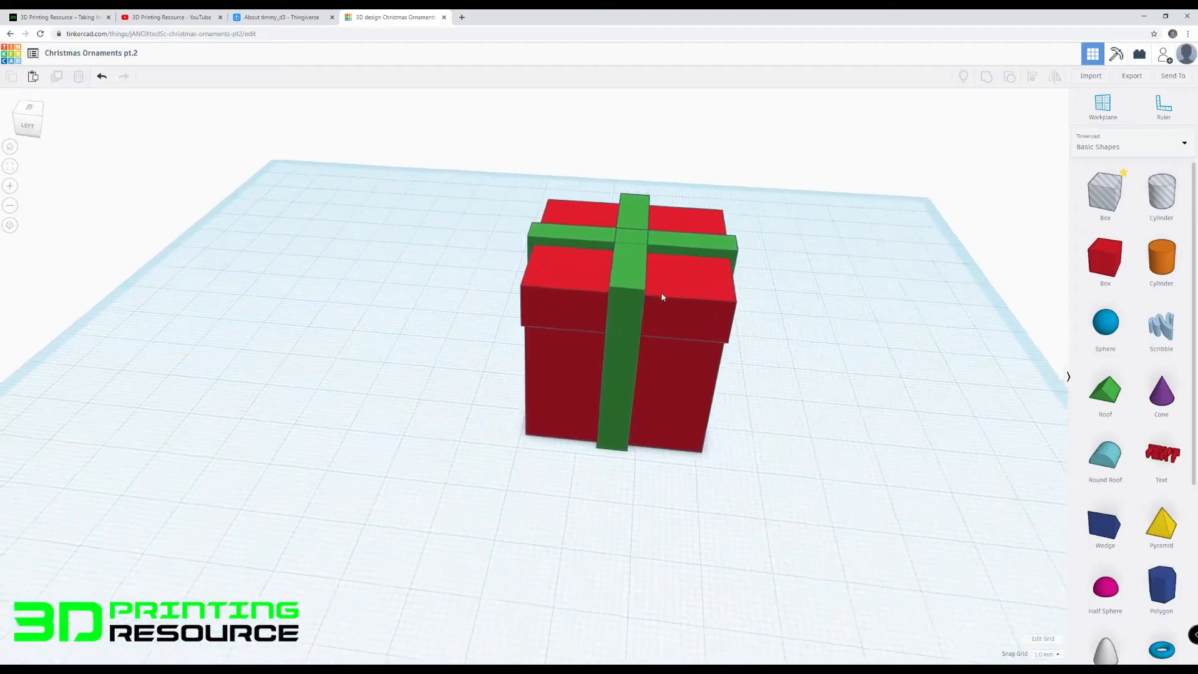
right_drag(663, 297, 448, 237)
drag(350, 136, 766, 480)
key(ctrl+g)
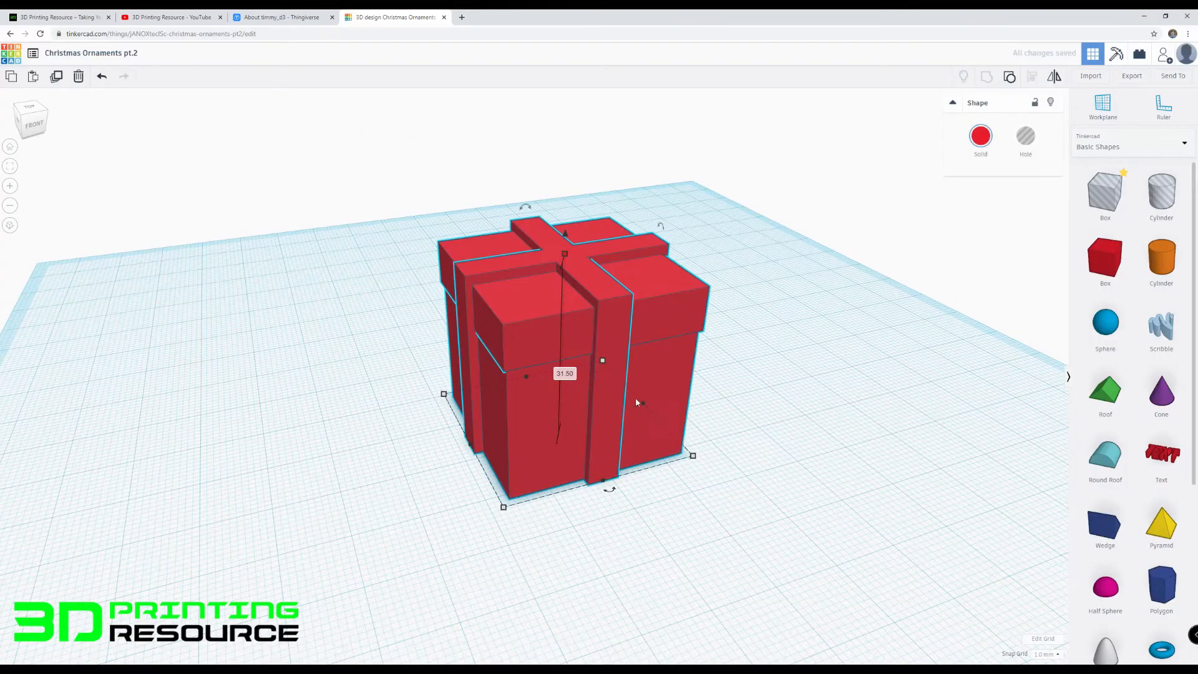
click(977, 132)
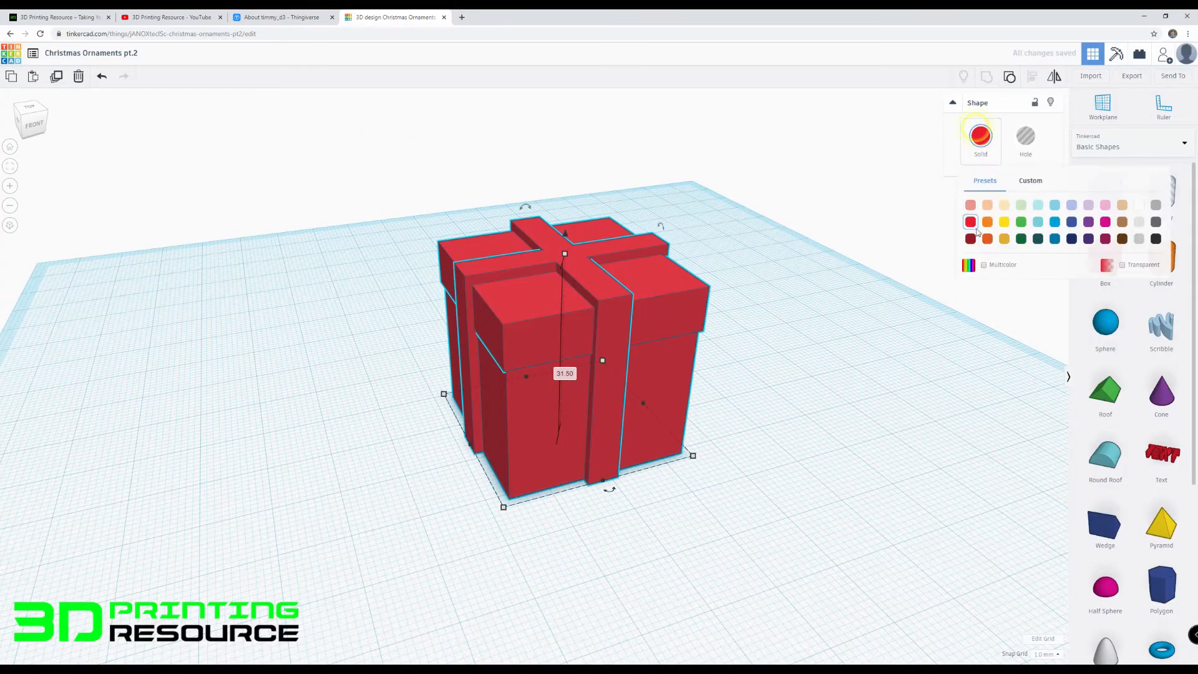
click(984, 265)
click(748, 331)
right_drag(748, 332, 783, 331)
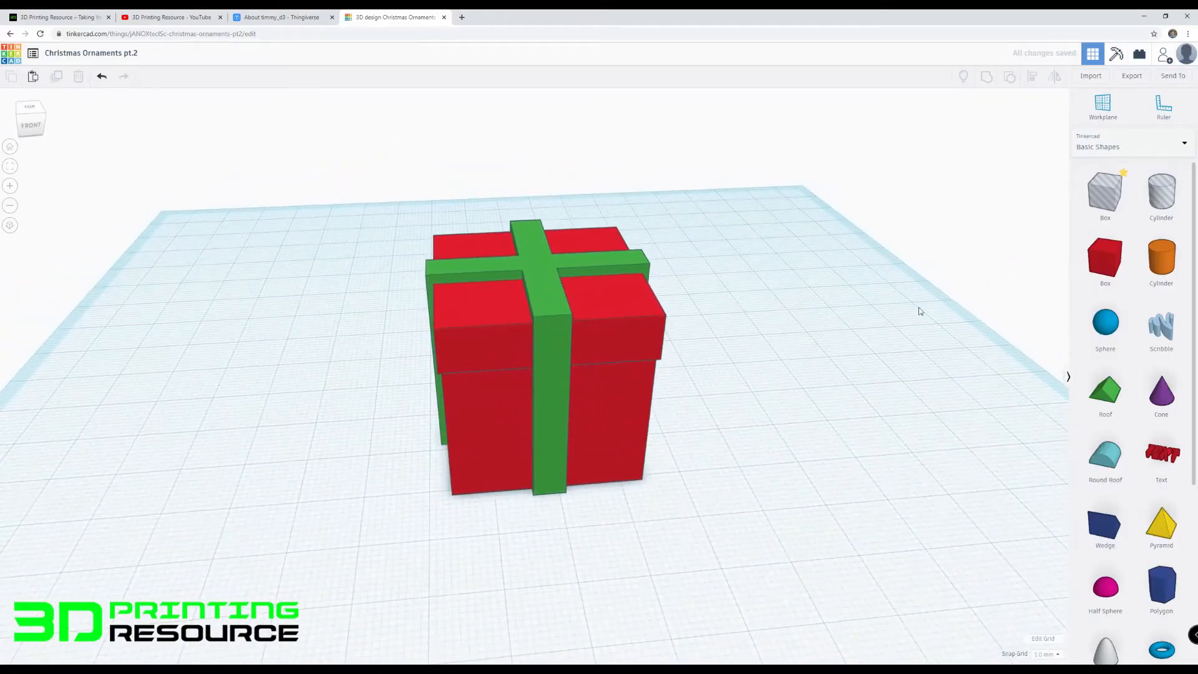
Step: Add a tube beside the gift box, stand it upright on its edge and set its sides to 64
scroll(1102, 401, down, 3)
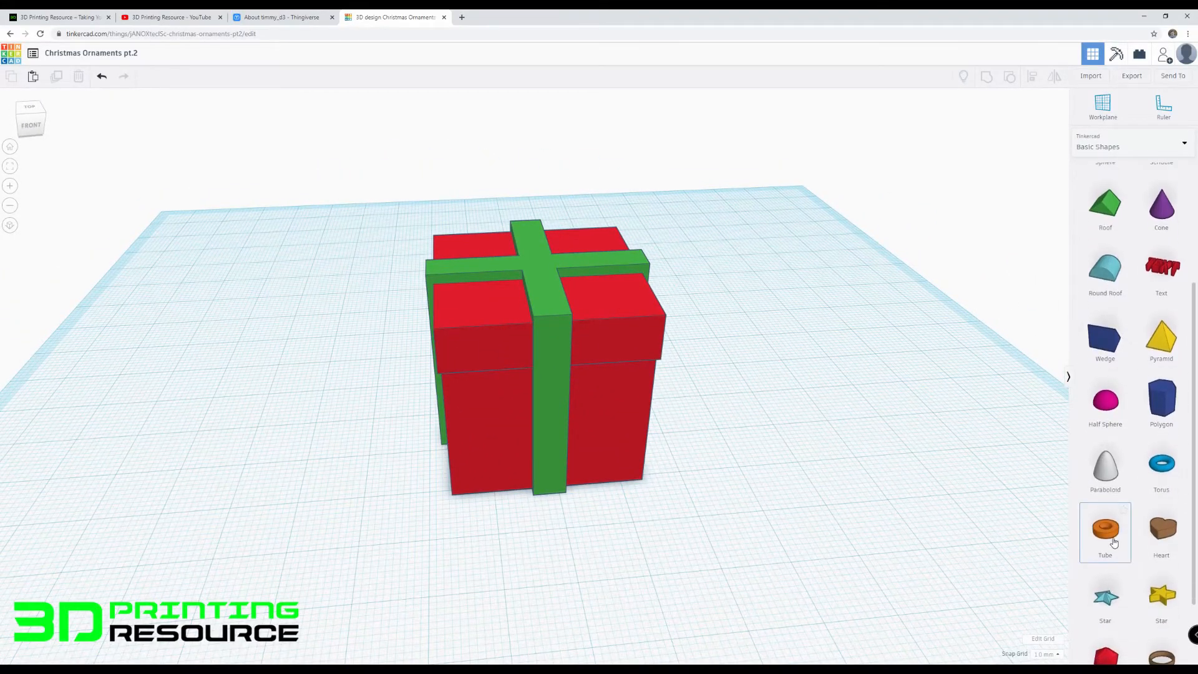
drag(1104, 527, 811, 419)
right_drag(811, 419, 842, 277)
drag(760, 245, 762, 212)
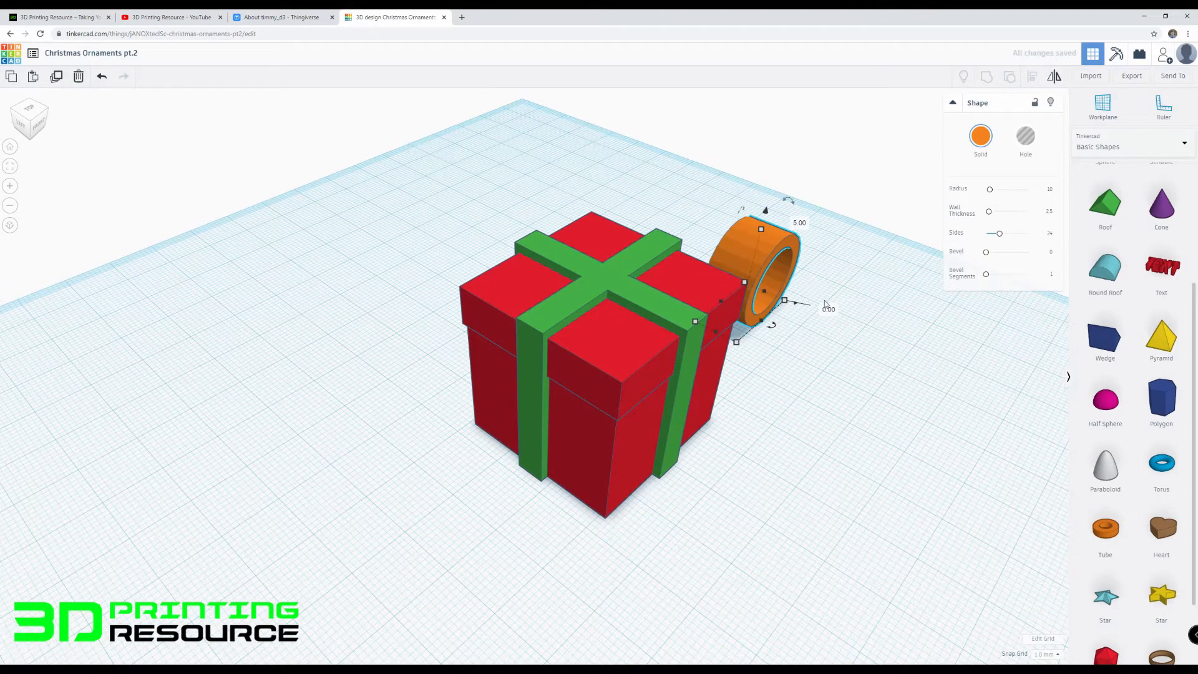
right_drag(824, 301, 646, 275)
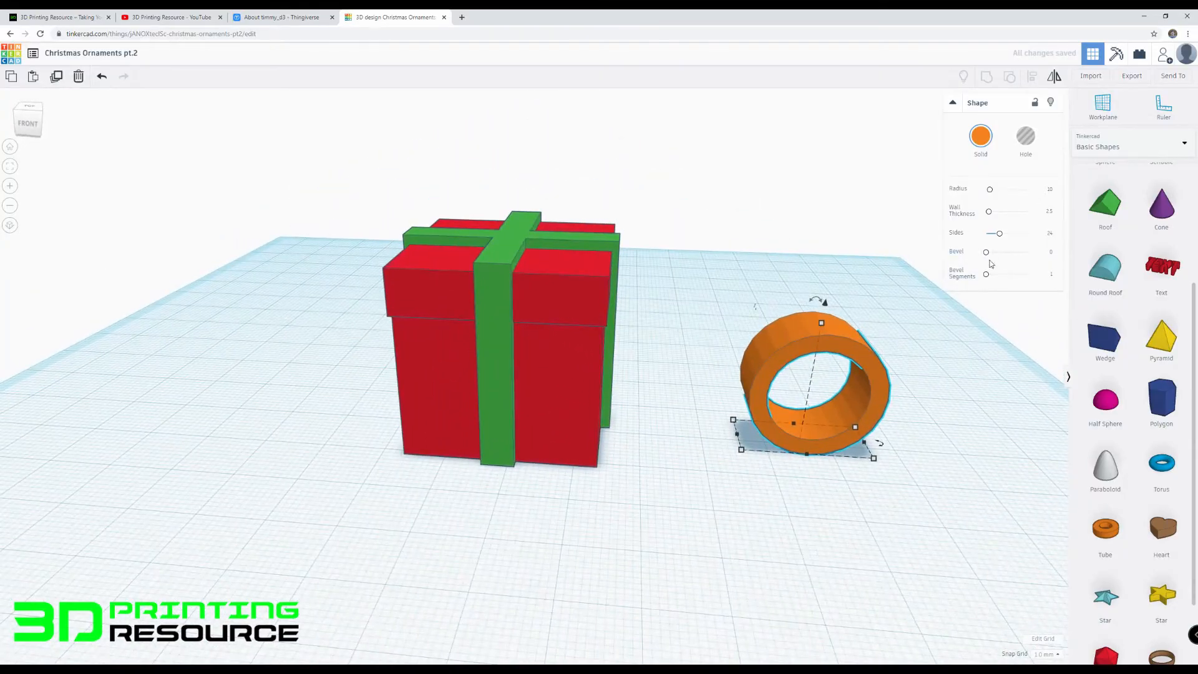
drag(1001, 235, 1037, 238)
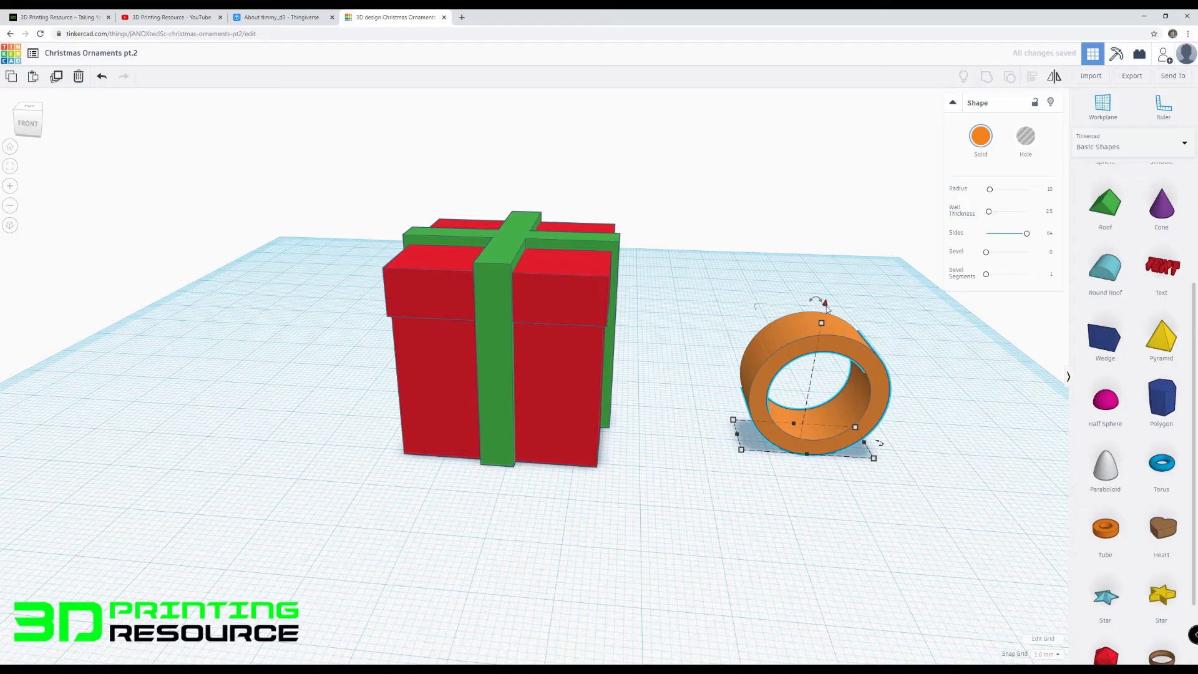
Step: Move the upright orange tube onto the top of the gift box, over the ribbon cross
drag(825, 303, 486, 162)
scroll(486, 163, up, 2)
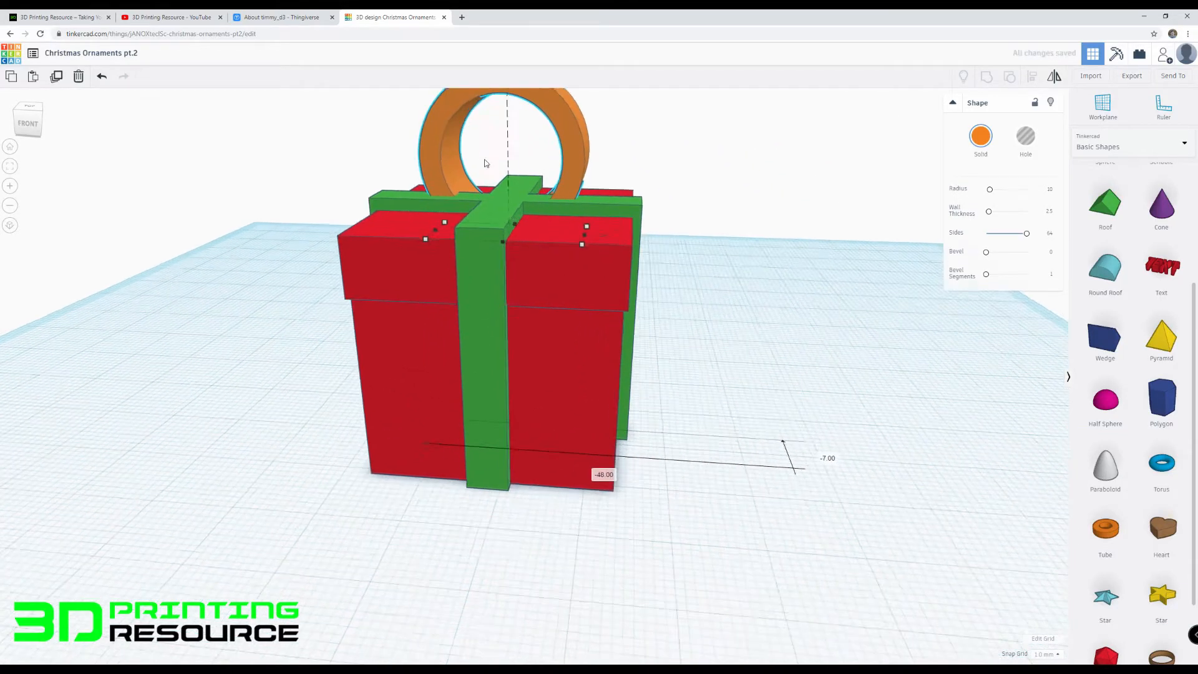
scroll(487, 164, up, 1)
middle_drag(486, 163, 532, 319)
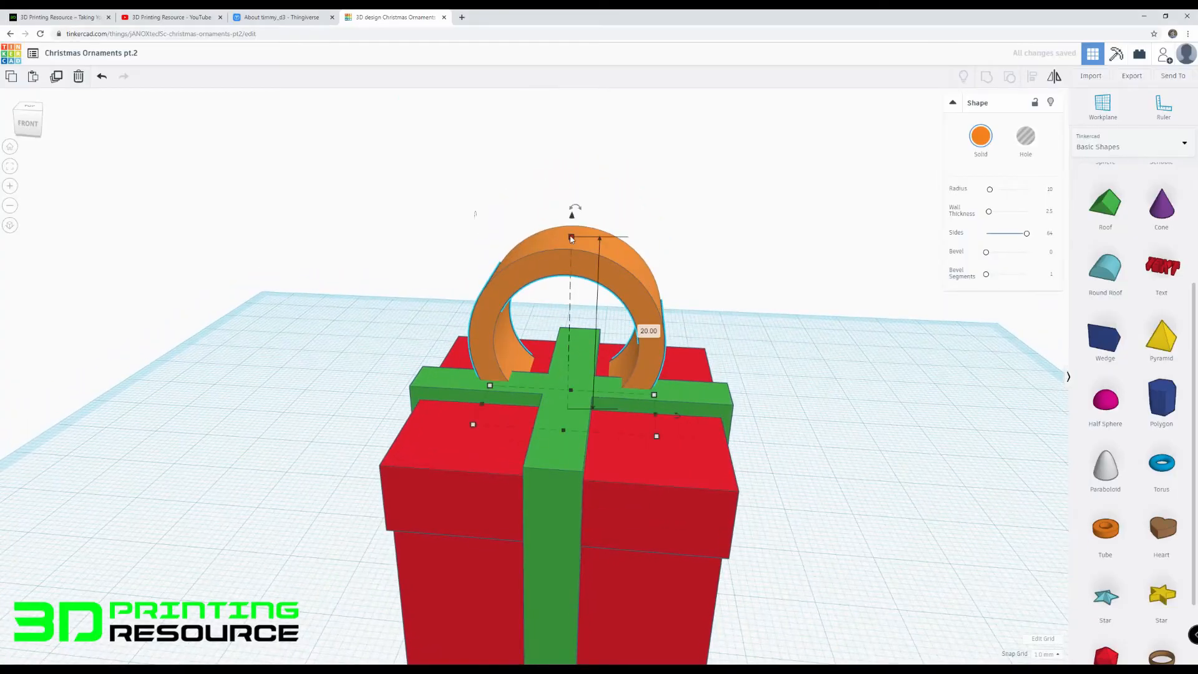
Step: Scale the tube down proportionally to about 9 mm high and raise it to 31 mm above the workplane
mouse_move(570, 239)
shift+mouse_down()
mouse_move(570, 291)
mouse_move(573, 238)
shift+mouse_up()
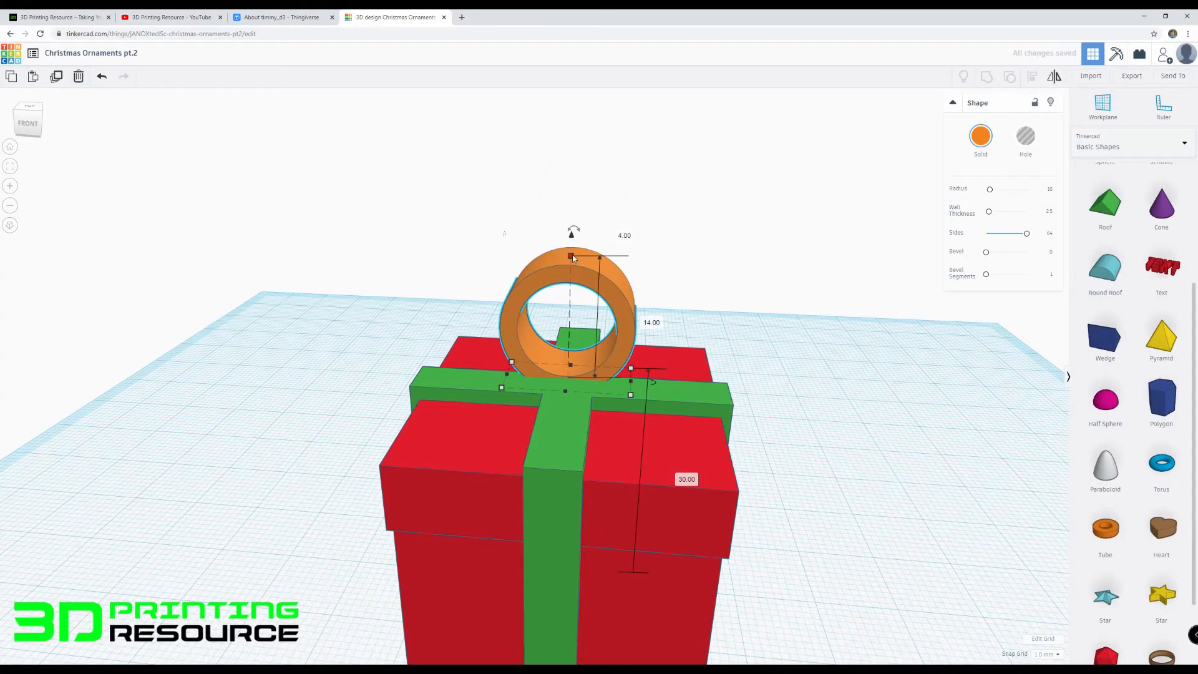
right_drag(573, 260, 513, 260)
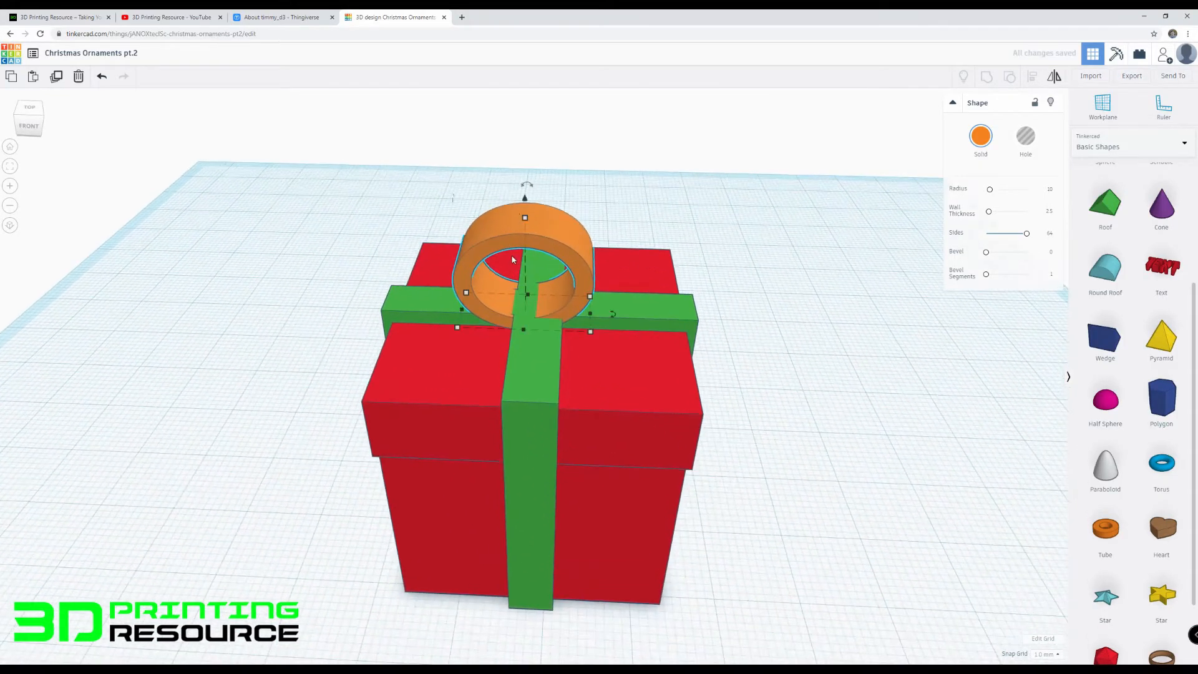
drag(526, 219, 529, 231)
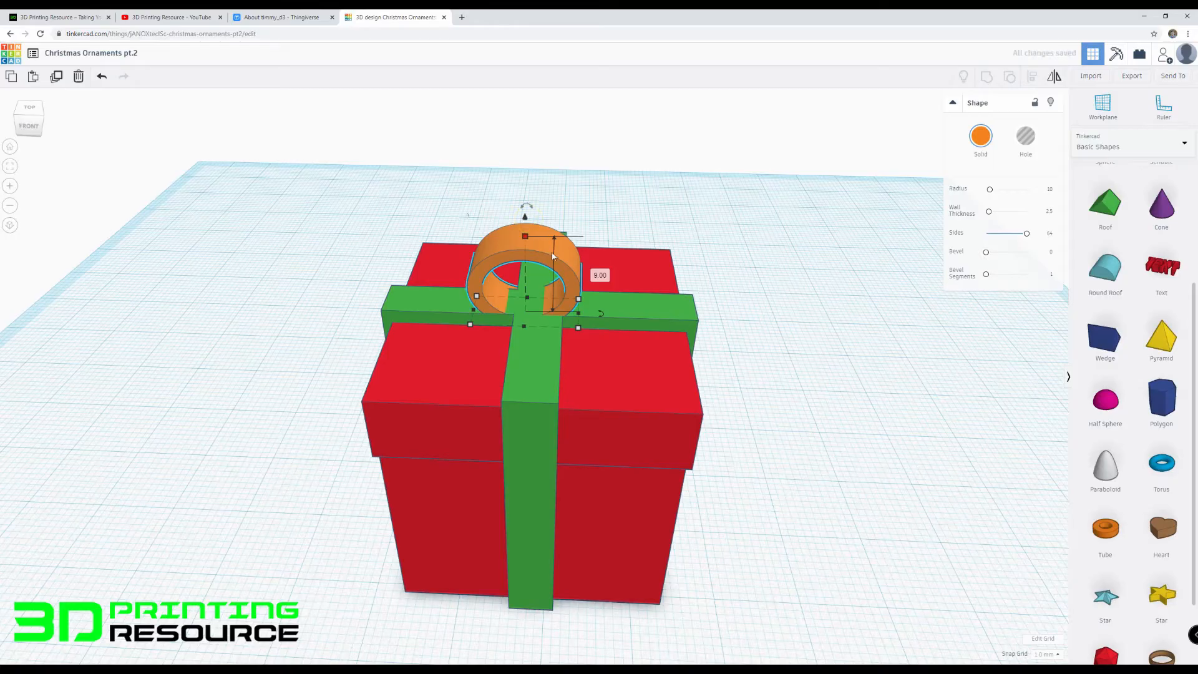
scroll(527, 215, up, 3)
drag(522, 162, 522, 147)
Step: Using a 0.25 mm snap grid, shift the tube to one side of the ribbon crossing and scale it to about 8.5 mm high
click(1044, 654)
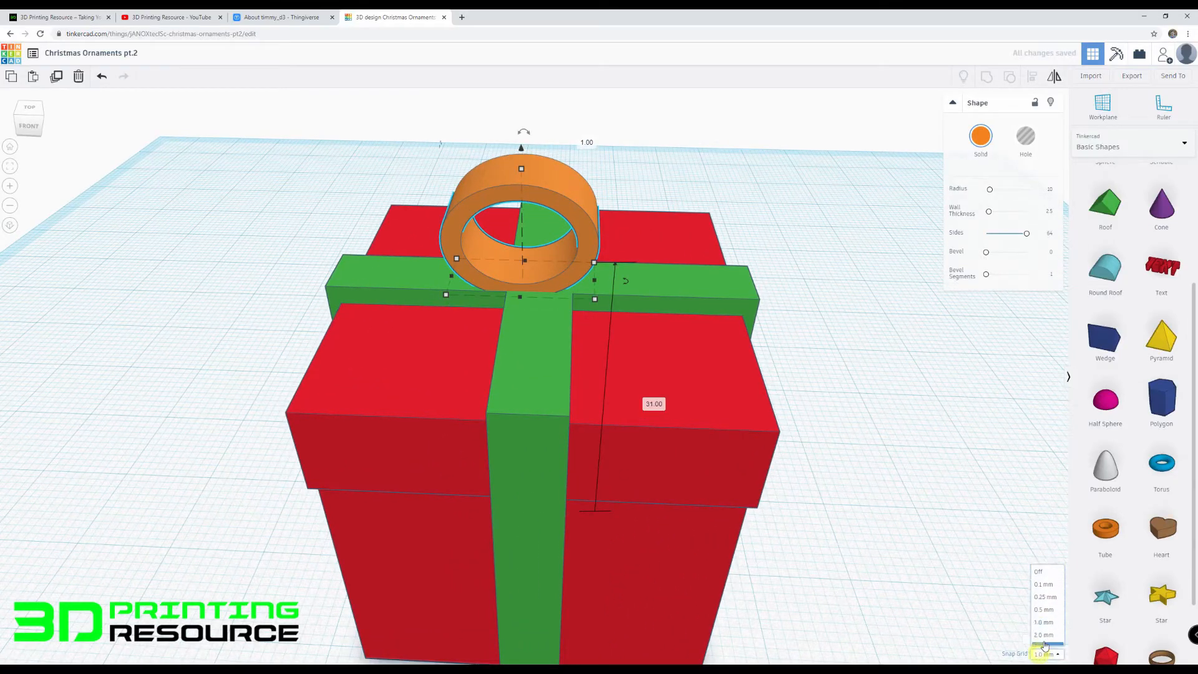
click(1043, 583)
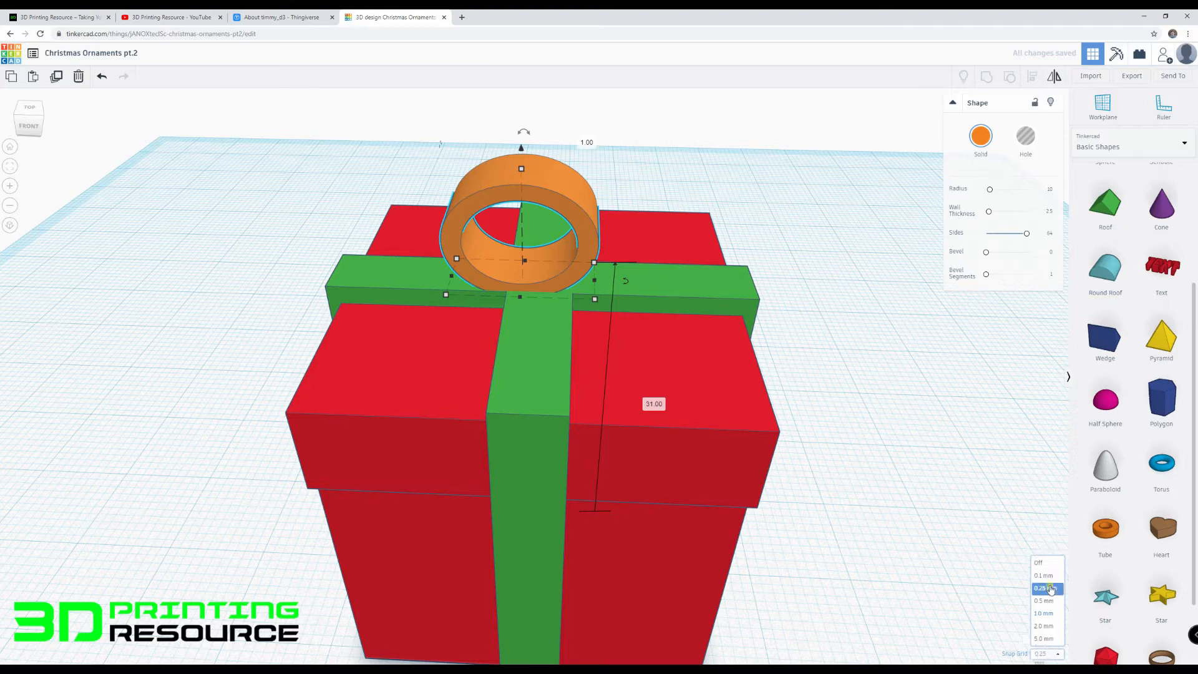
drag(565, 267, 531, 269)
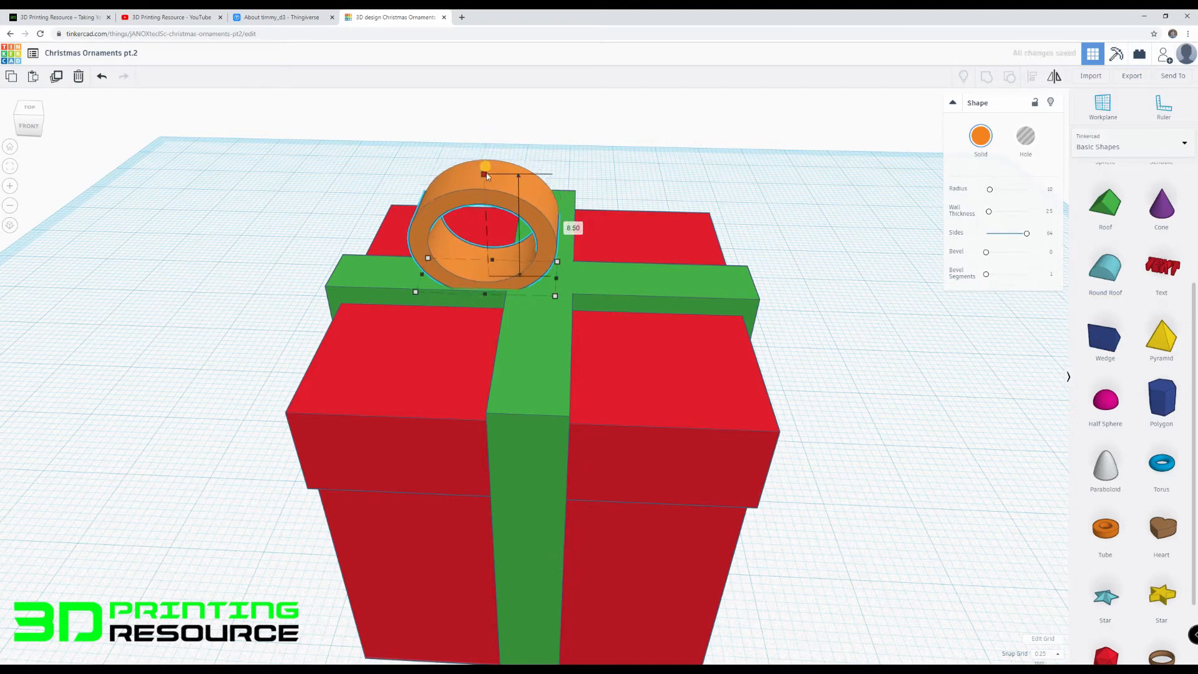
right_drag(493, 185, 515, 197)
scroll(555, 187, up, 4)
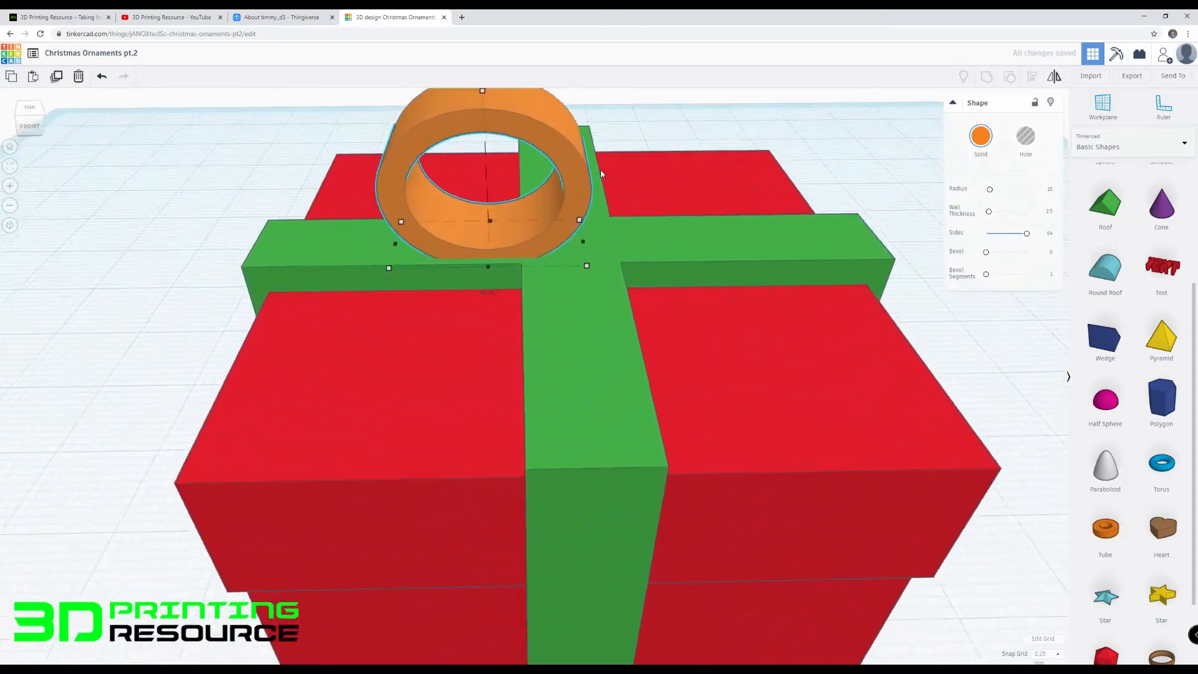
middle_drag(602, 175, 593, 241)
mouse_move(467, 224)
mouse_down()
mouse_move(506, 227)
mouse_move(469, 228)
mouse_up()
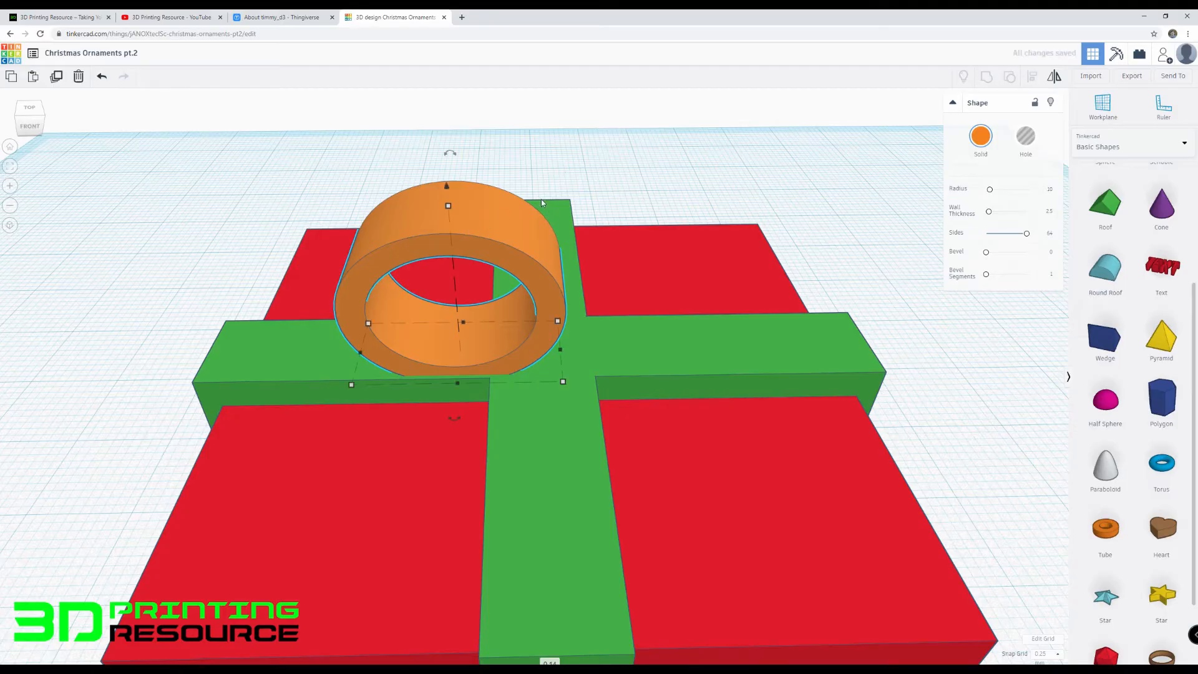
Step: Select the tube together with the gift group and centre them on each other front to back
scroll(540, 200, up, 2)
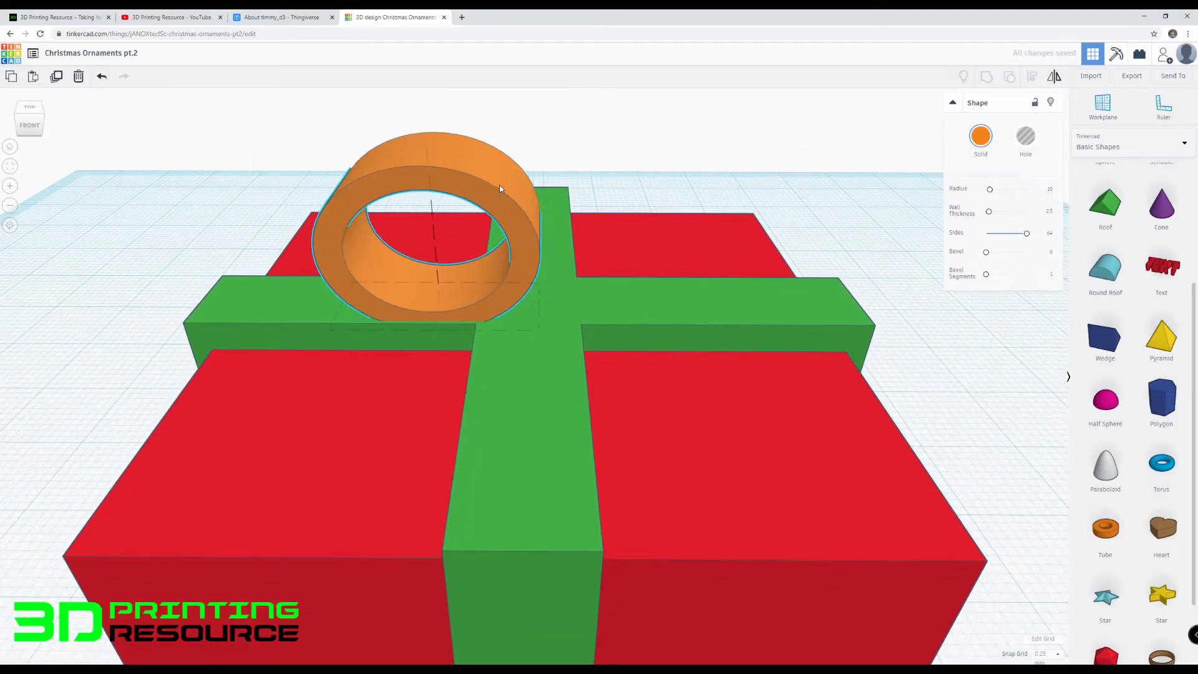
right_drag(499, 185, 577, 272)
middle_drag(577, 271, 525, 227)
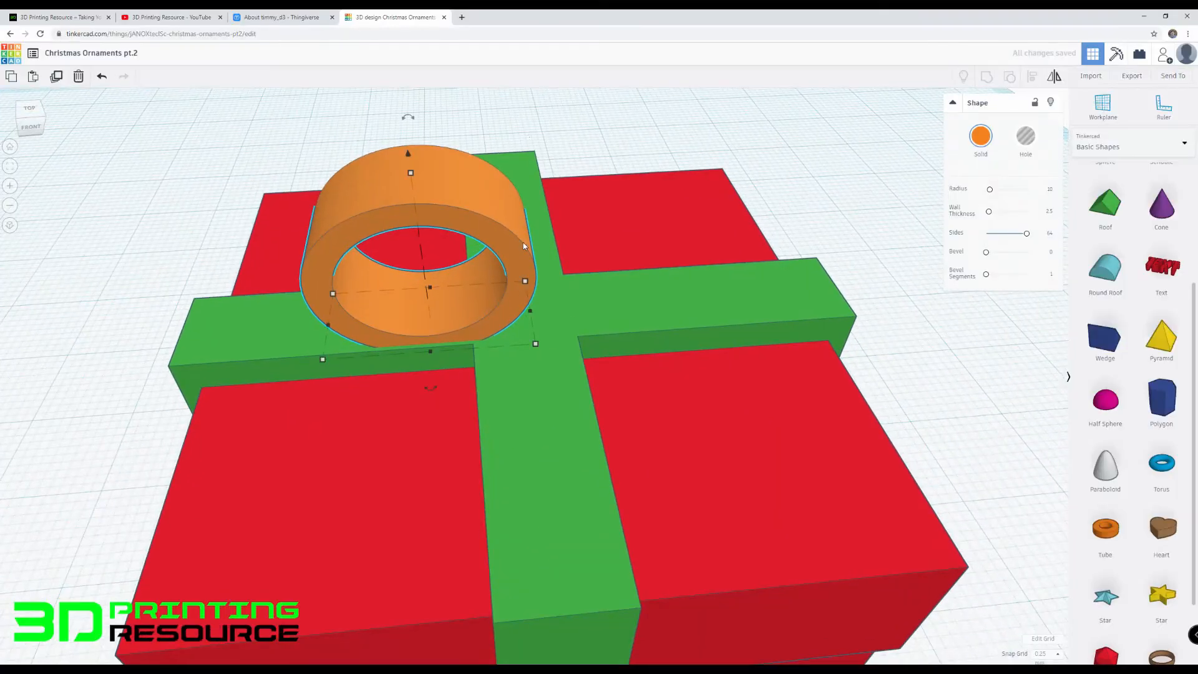
scroll(345, 279, down, 4)
shift+click(567, 429)
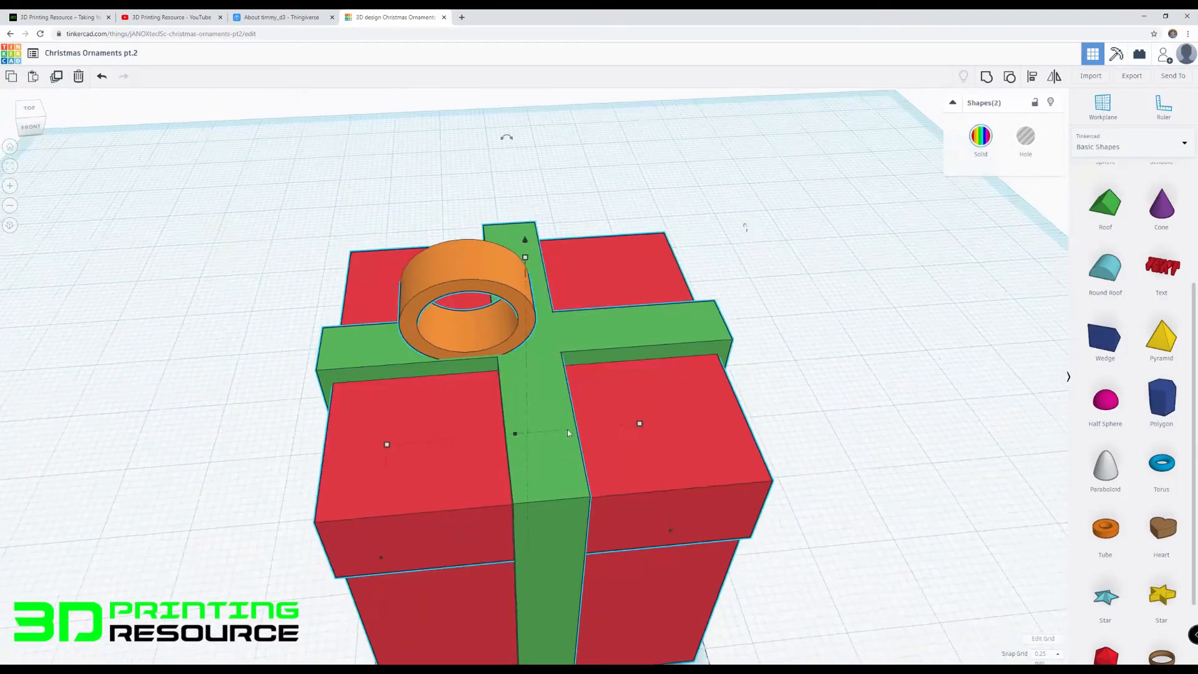
scroll(624, 429, down, 3)
right_drag(754, 429, 898, 406)
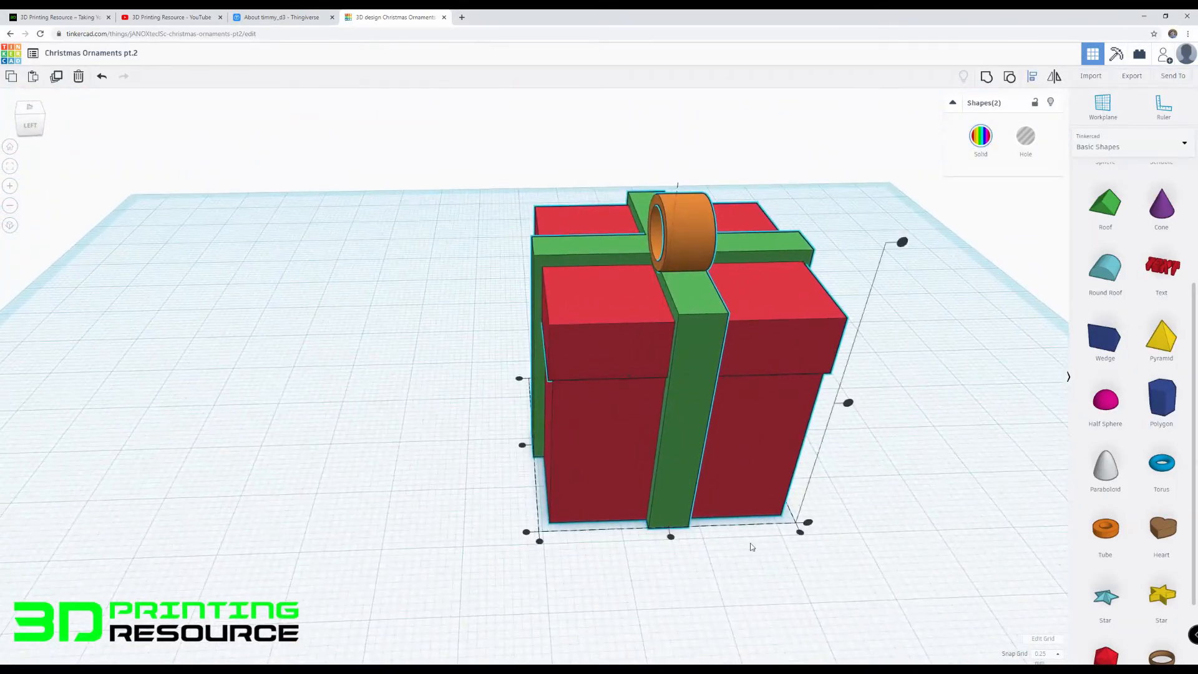
click(674, 542)
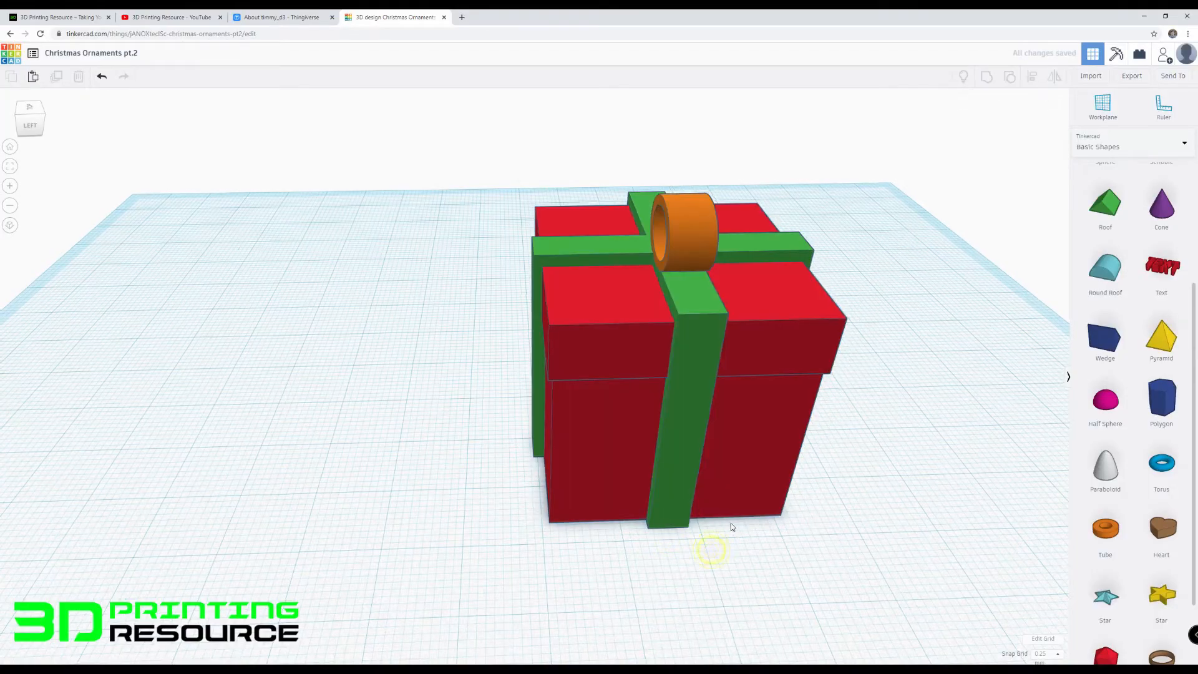
Step: Select the orange tube on top of the gift and resize its depth
right_drag(708, 548, 507, 517)
scroll(564, 407, up, 6)
click(587, 265)
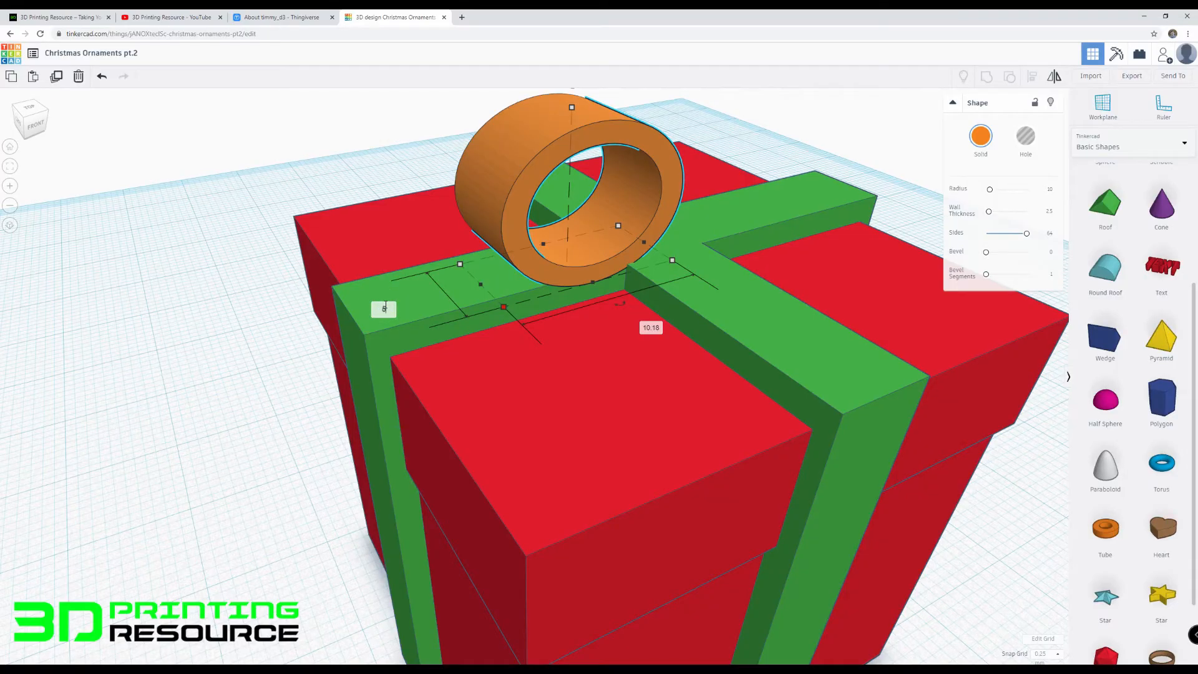
key(Return)
Step: Align the resized tube with the gift group so both share the same front-to-back centre
shift+click(660, 313)
scroll(660, 313, down, 4)
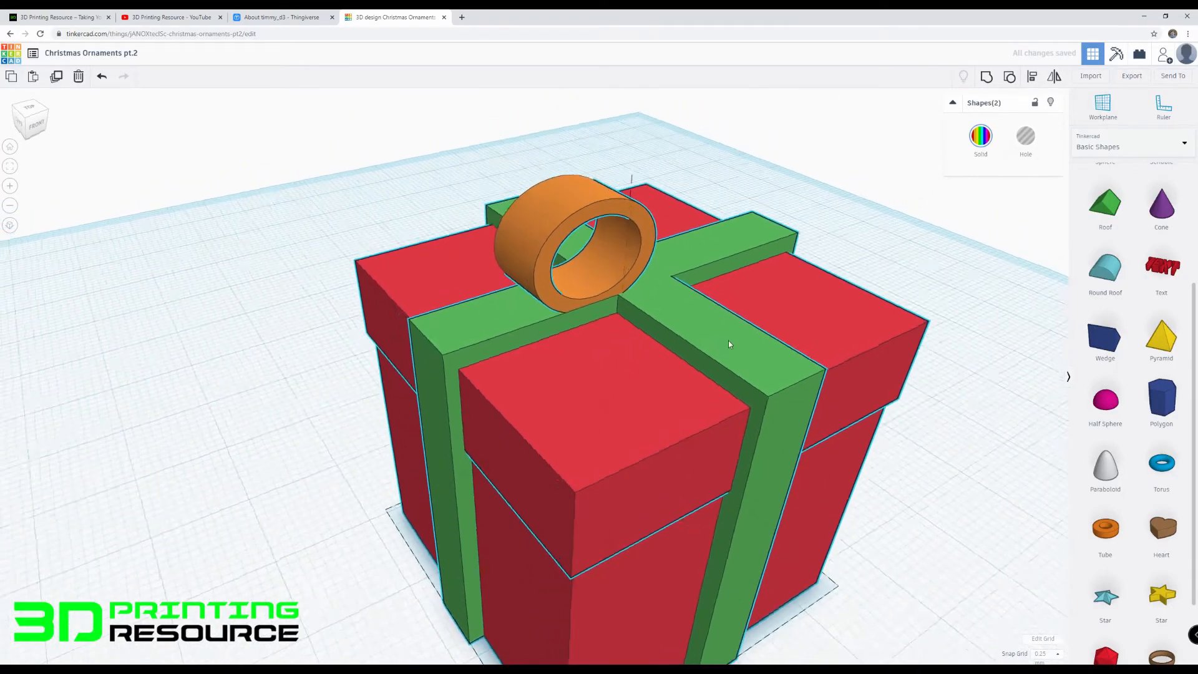
right_drag(728, 339, 808, 306)
key(l)
scroll(671, 430, down, 1)
scroll(671, 434, down, 2)
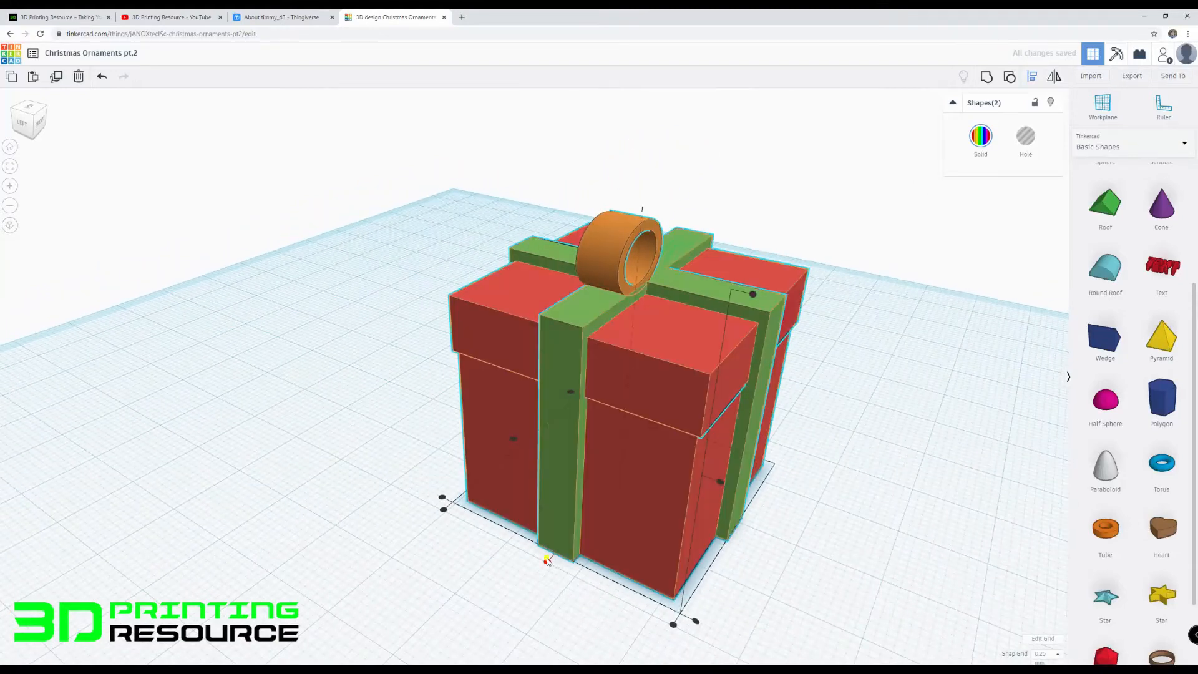
click(548, 561)
right_drag(840, 338, 743, 368)
click(446, 289)
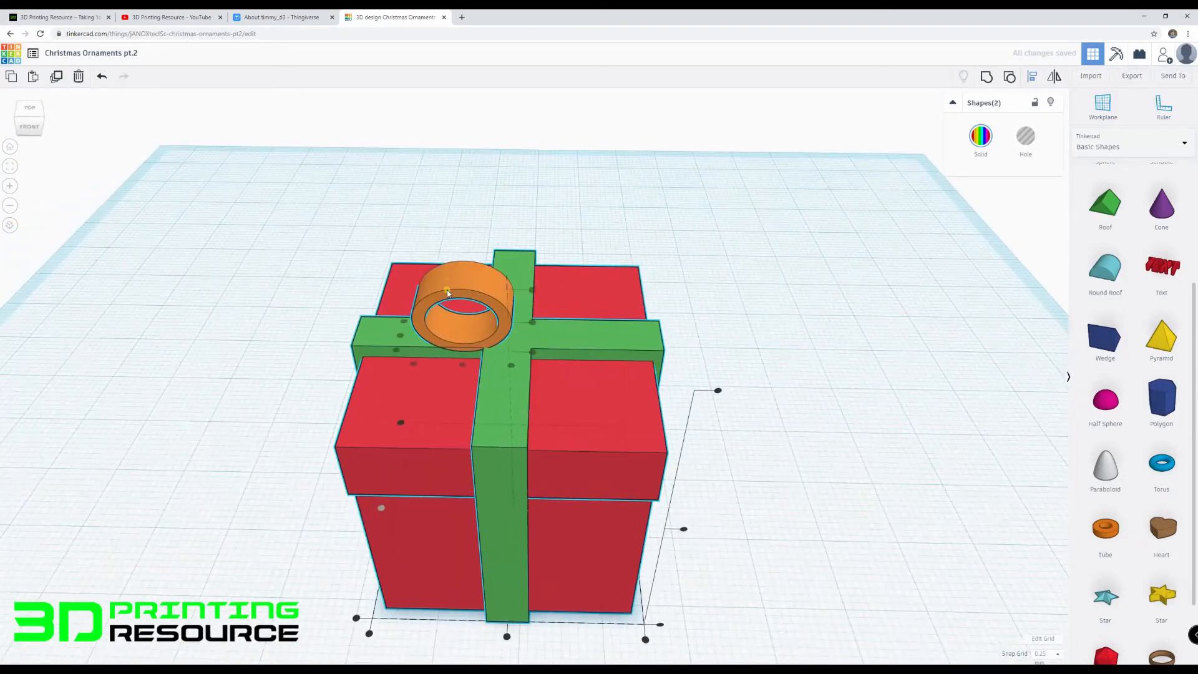
click(349, 217)
Step: Change the orange tube's solid colour to the same green as the ribbons
click(465, 283)
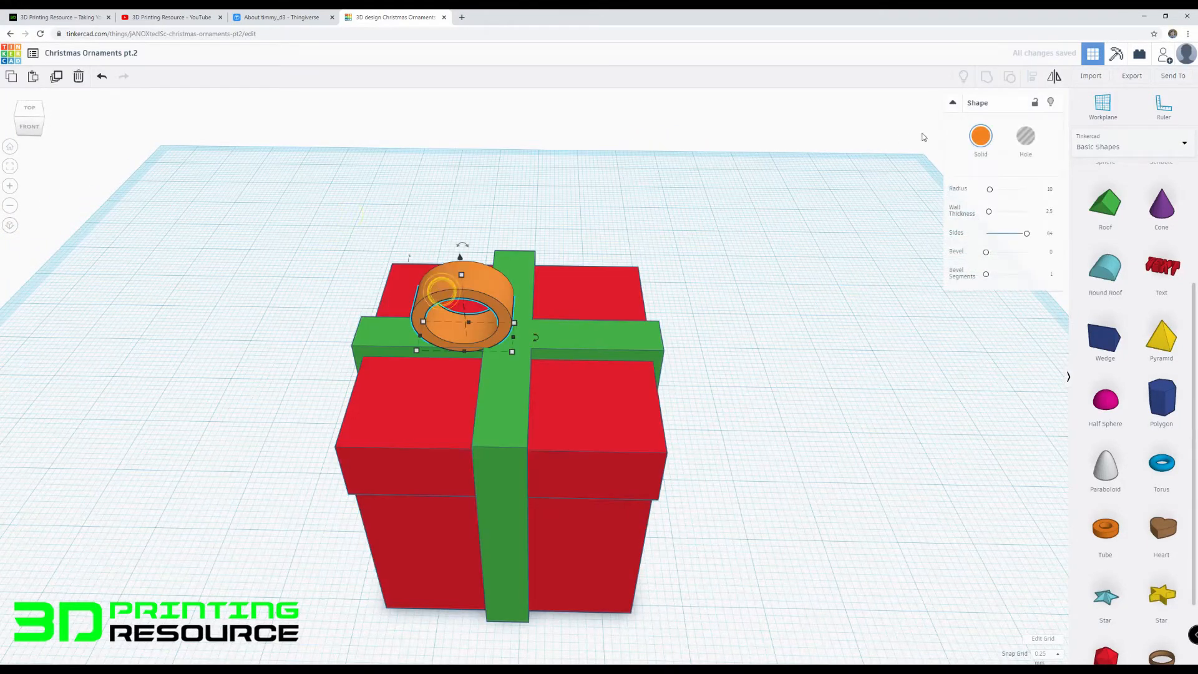
click(980, 135)
click(1021, 223)
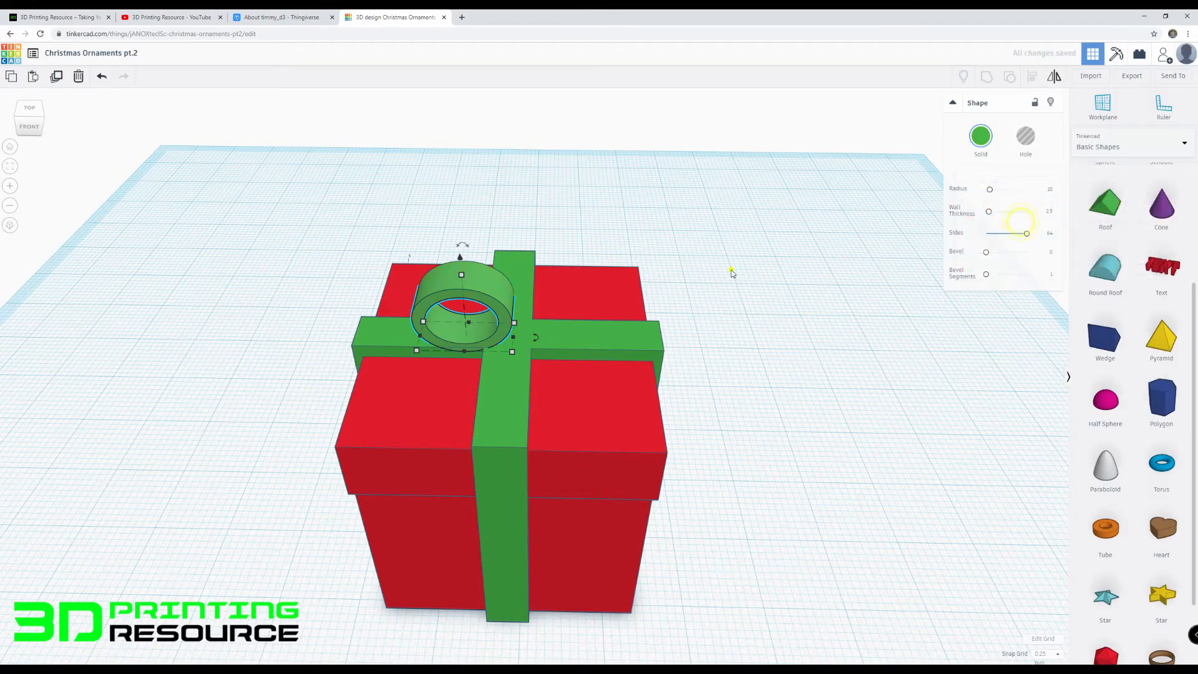
click(727, 267)
Step: Duplicate the green tube and shift the copy sideways until the two rings overlap slightly over the ribbon crossing
scroll(727, 268, up, 5)
click(464, 215)
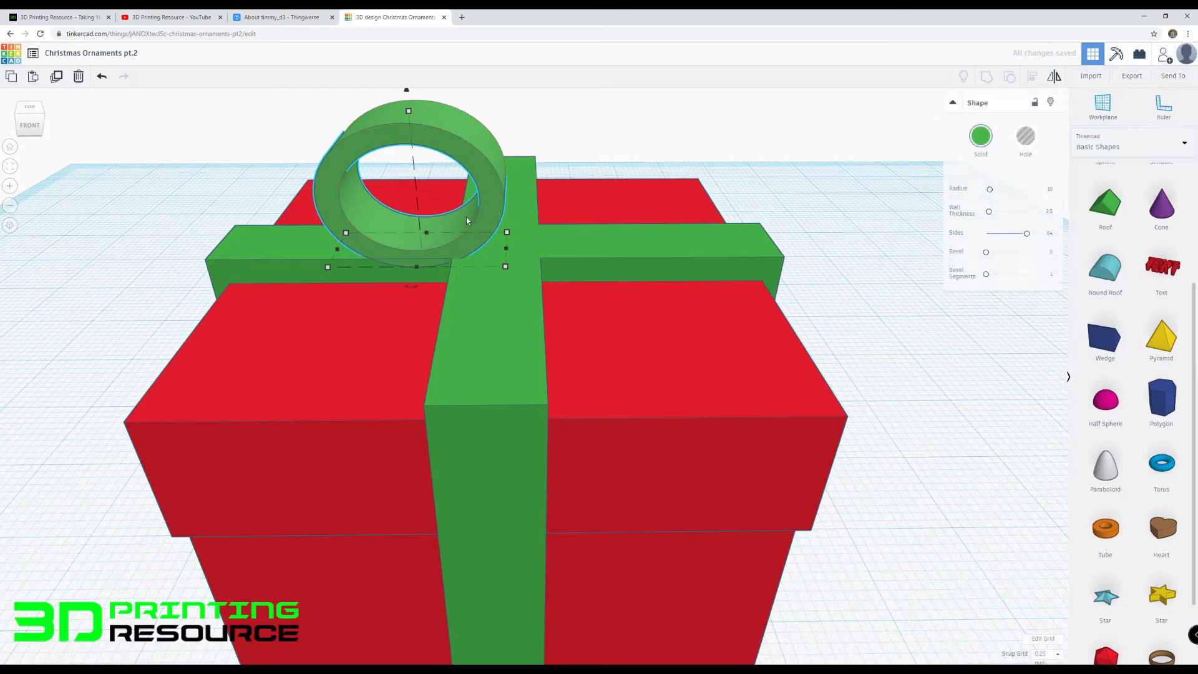
key(ctrl+d)
key(Right)
key(Right)
key(Right)
key(Right)
key(Right)
key(Right)
key(Right)
key(Right)
key(Right)
key(Right)
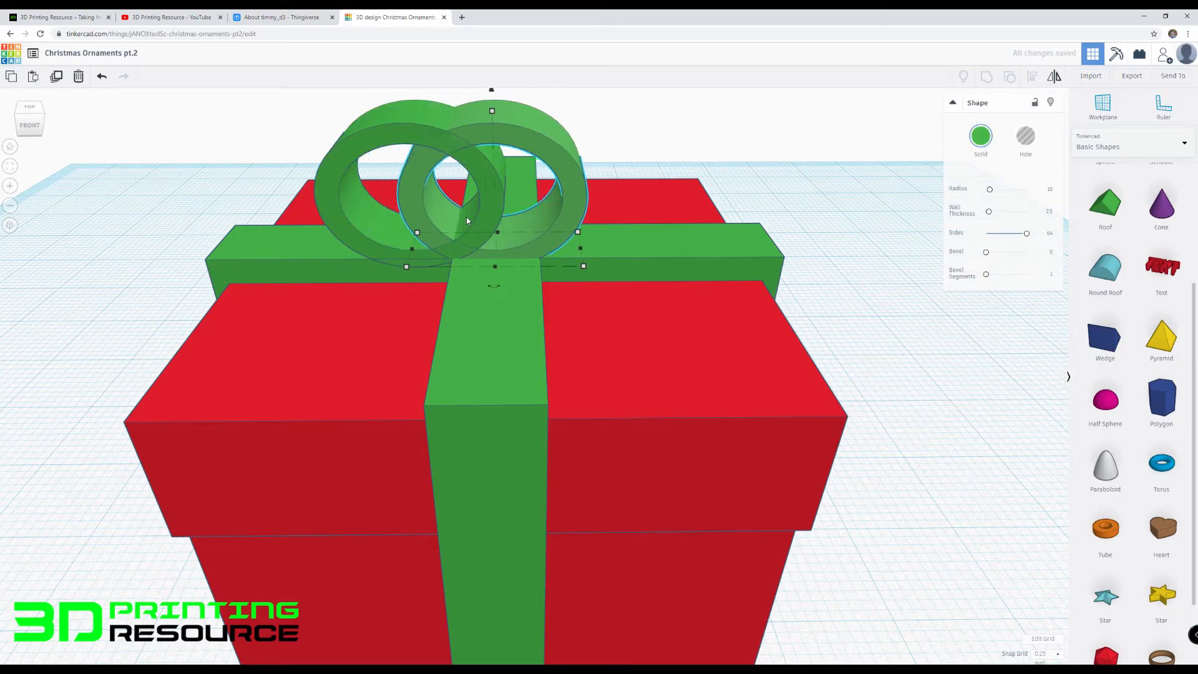
key(Right)
key(Right)
key(Right)
key(Right)
key(Right)
key(Right)
key(Right)
key(Right)
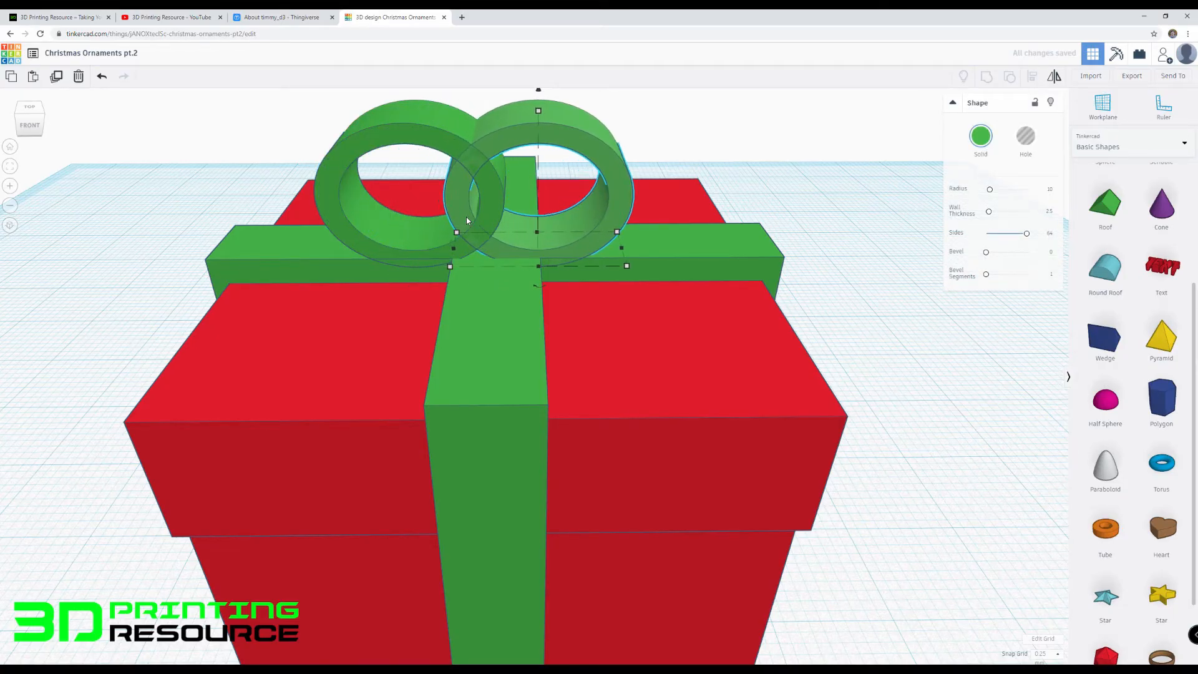
key(Right)
key(Right)
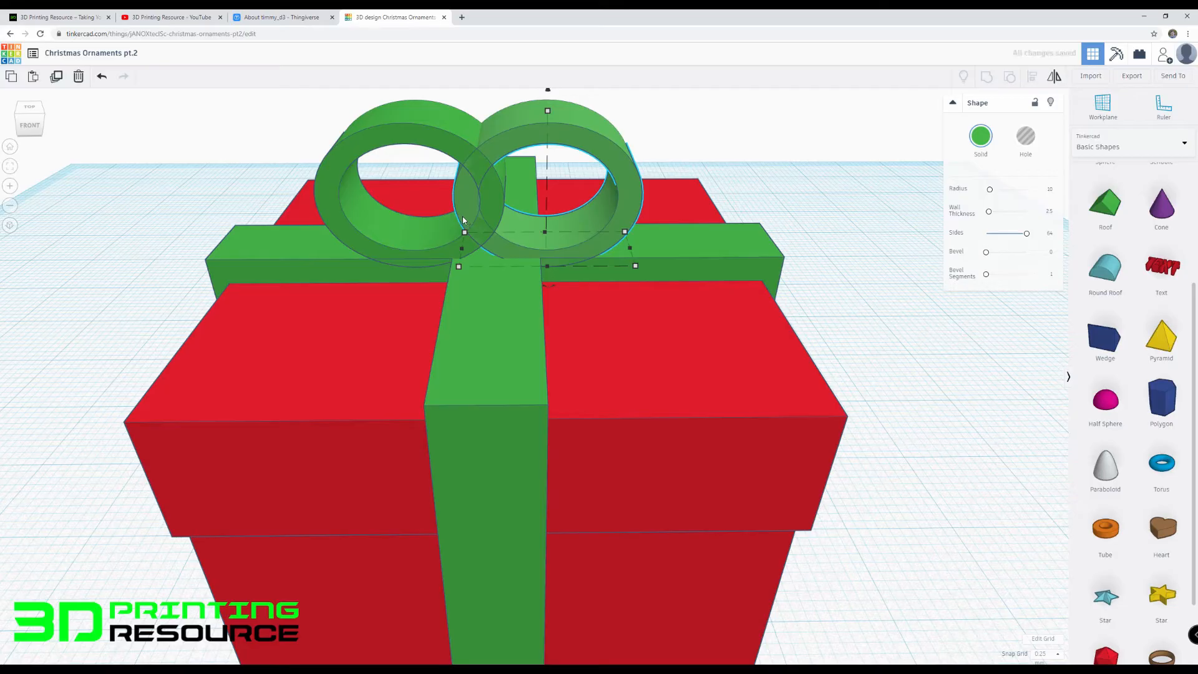
Step: Group the two overlapping green tubes into one pair of bow loops
right_drag(462, 216, 495, 241)
click(688, 120)
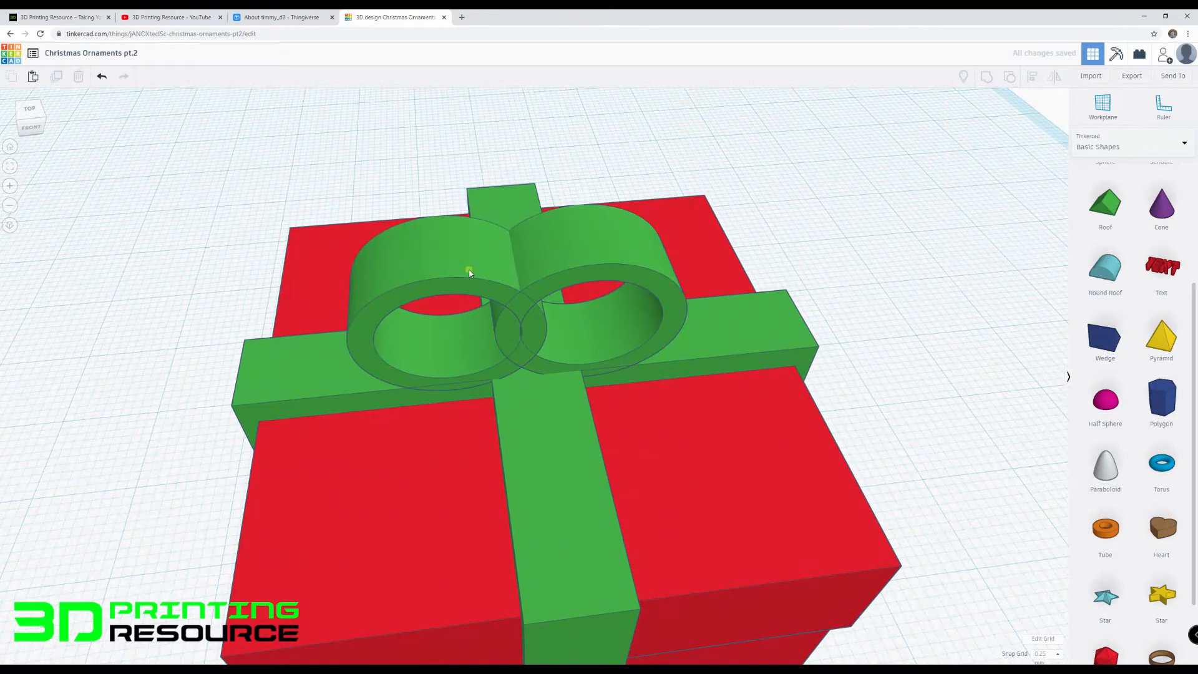
click(469, 272)
shift+click(565, 245)
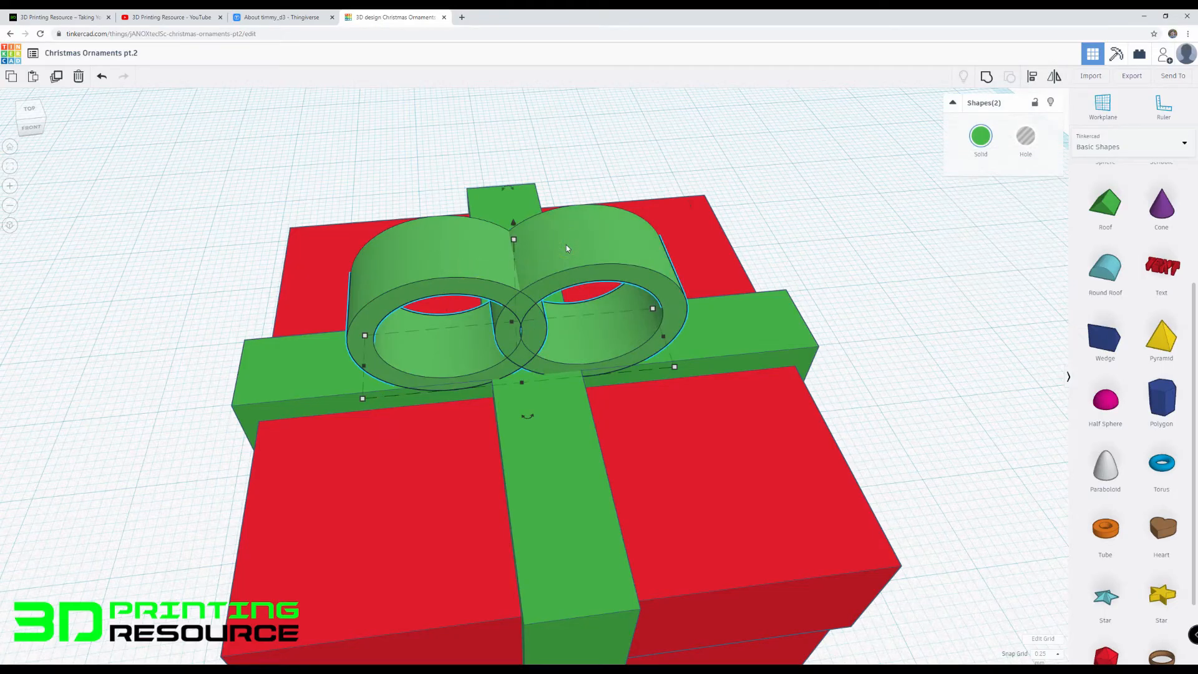
key(ctrl+g)
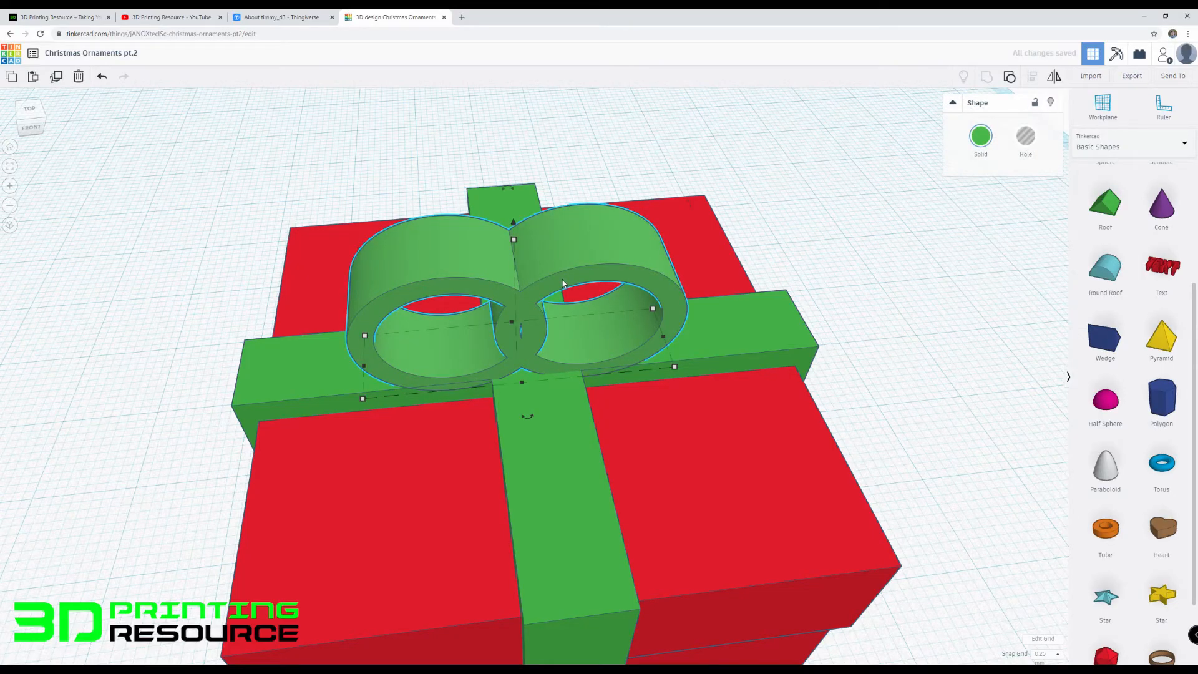
Step: Select the pair of bow loops with the gift group and centre them on each other left to right
drag(399, 133, 677, 432)
scroll(661, 421, down, 7)
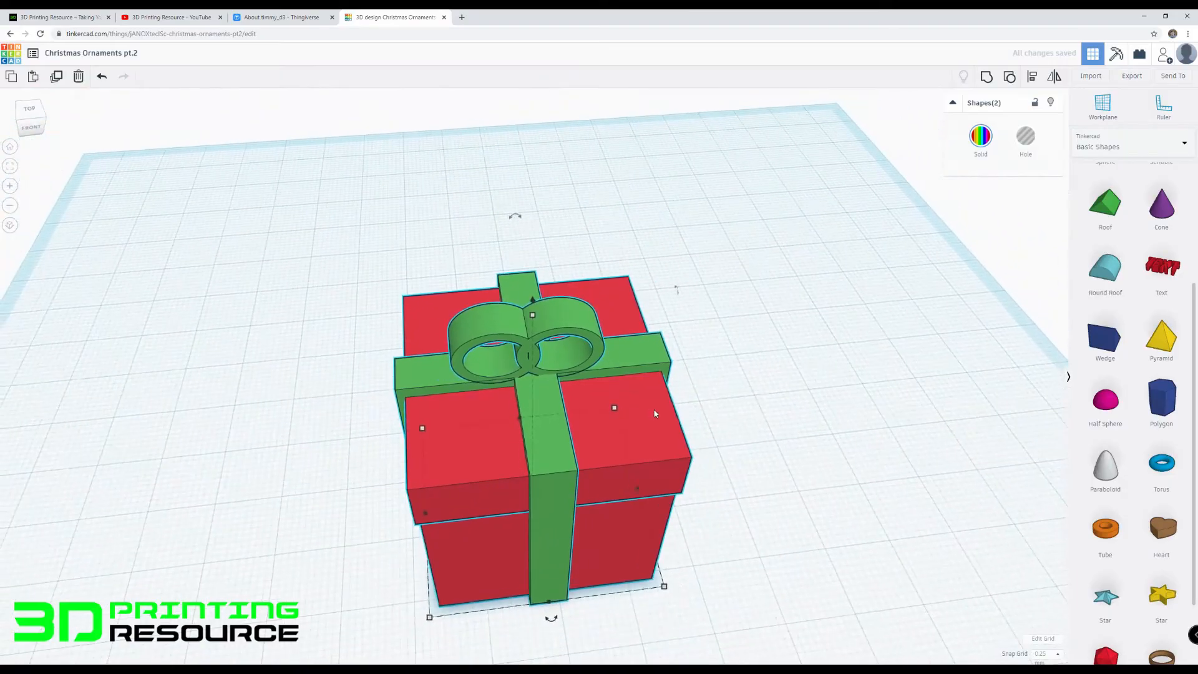
key(l)
click(551, 616)
click(611, 620)
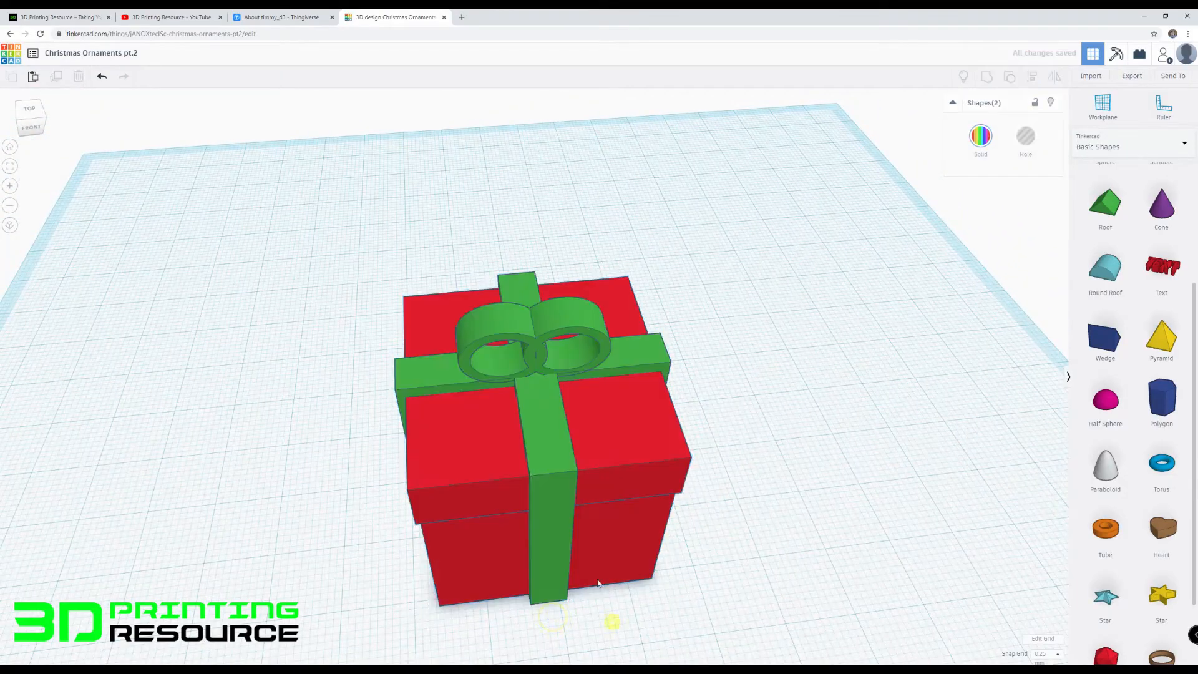
Step: Duplicate the pair of bow loops and rotate the copy 90° about the vertical axis to form a four-loop bow
click(570, 323)
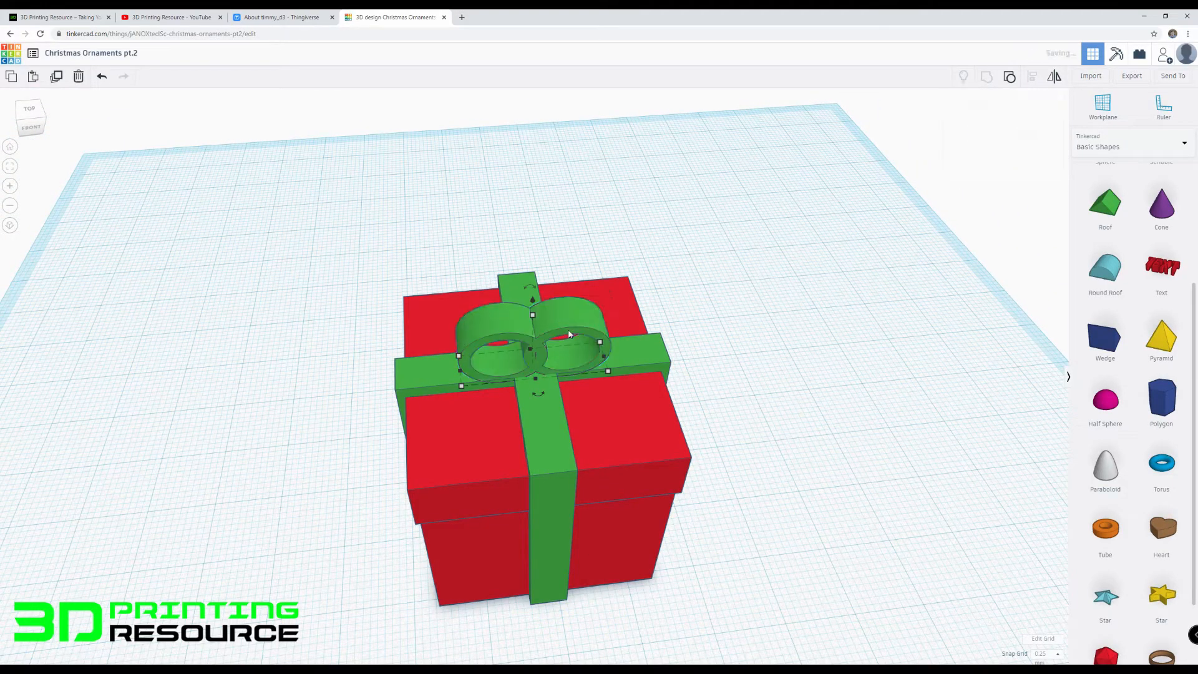
drag(538, 393, 499, 372)
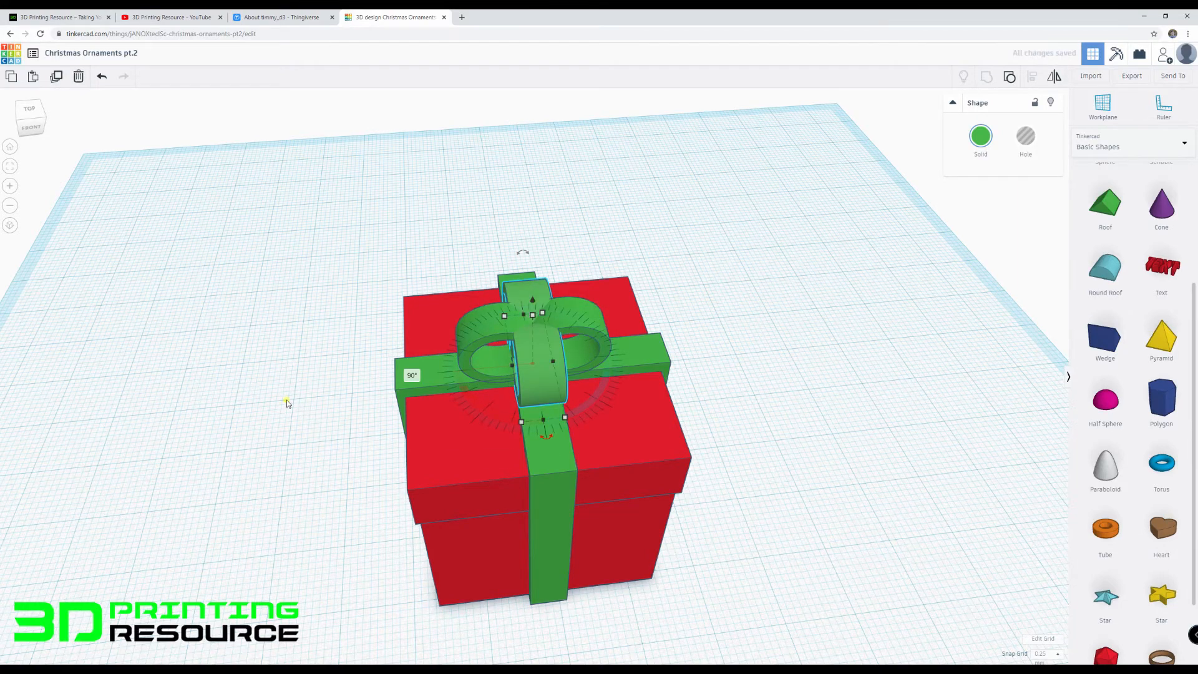
click(287, 402)
Step: Add a solid box to the workplane beside the gift and colour it green
mouse_move(287, 402)
right_down()
mouse_move(333, 337)
mouse_move(537, 340)
mouse_move(721, 305)
mouse_move(836, 357)
mouse_move(815, 382)
mouse_move(516, 372)
mouse_move(337, 390)
mouse_move(529, 332)
mouse_move(440, 339)
mouse_move(377, 273)
mouse_move(415, 279)
mouse_move(387, 177)
mouse_move(424, 193)
right_up()
scroll(529, 332, up, 5)
scroll(1101, 372, up, 1)
scroll(1101, 373, up, 2)
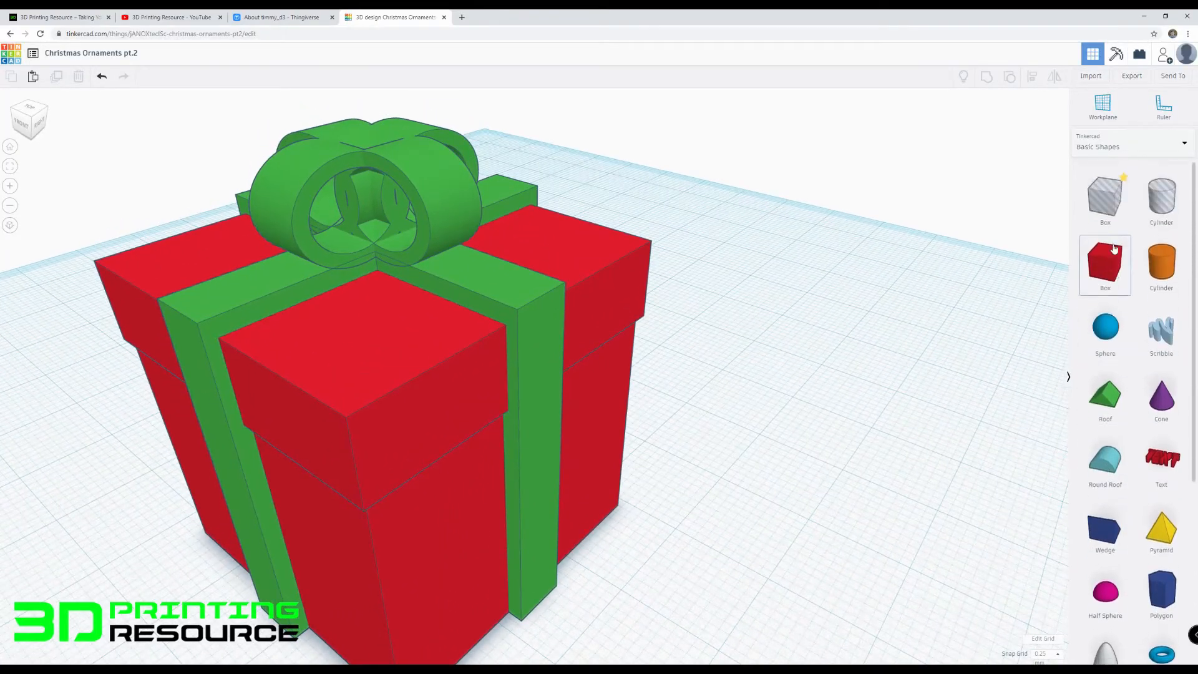
drag(1105, 257, 867, 408)
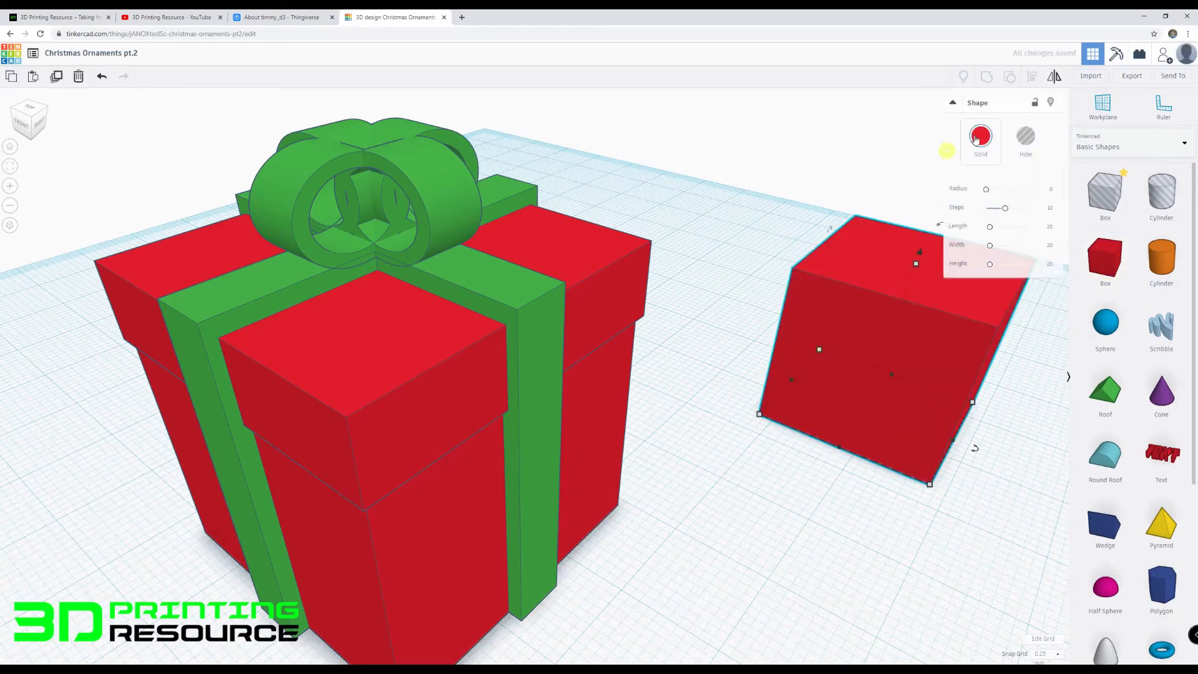
click(980, 135)
click(1021, 222)
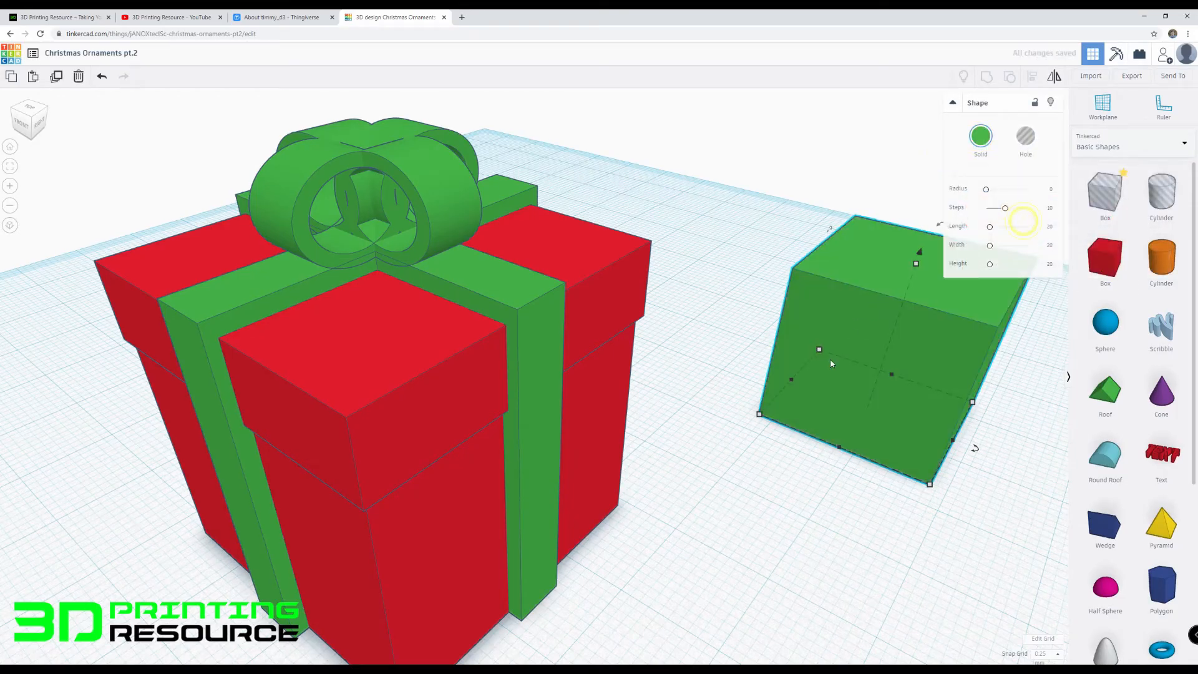
Step: Set the green box's footprint to 5 x 5 mm
click(760, 414)
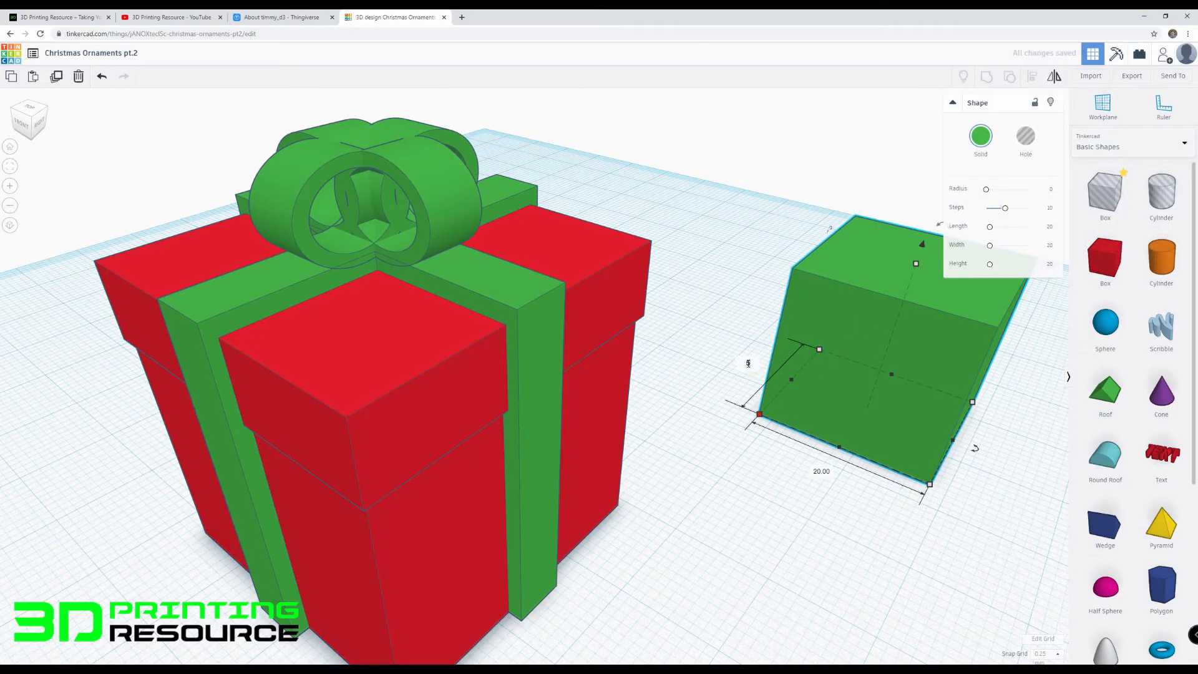
key(Tab)
text(5)
key(Return)
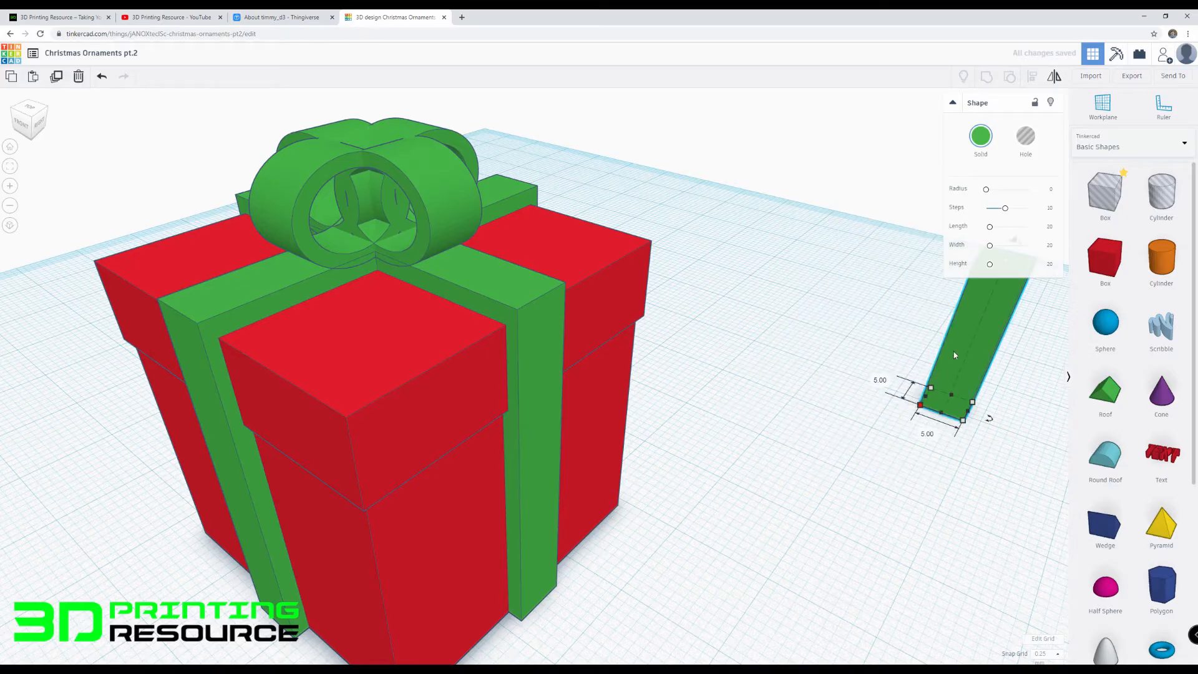
Step: Move the green box into the middle of the bow and reduce its height to 14 mm
drag(953, 351, 673, 340)
drag(704, 294, 338, 172)
scroll(338, 172, down, 3)
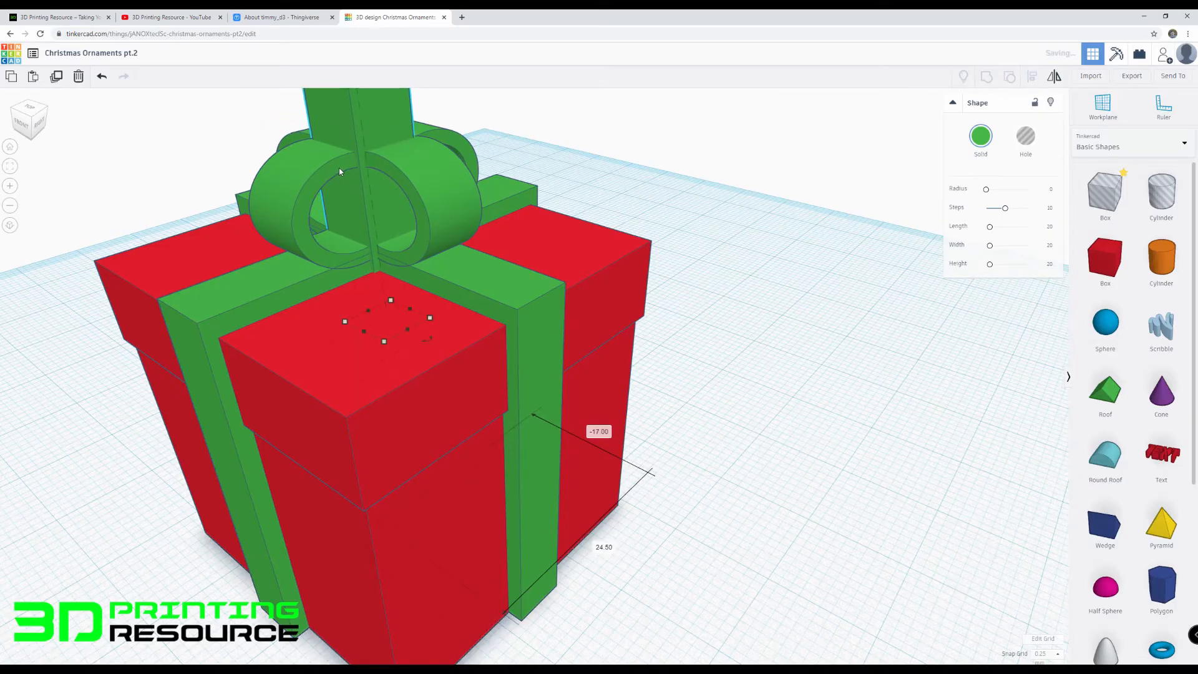
drag(413, 170, 435, 220)
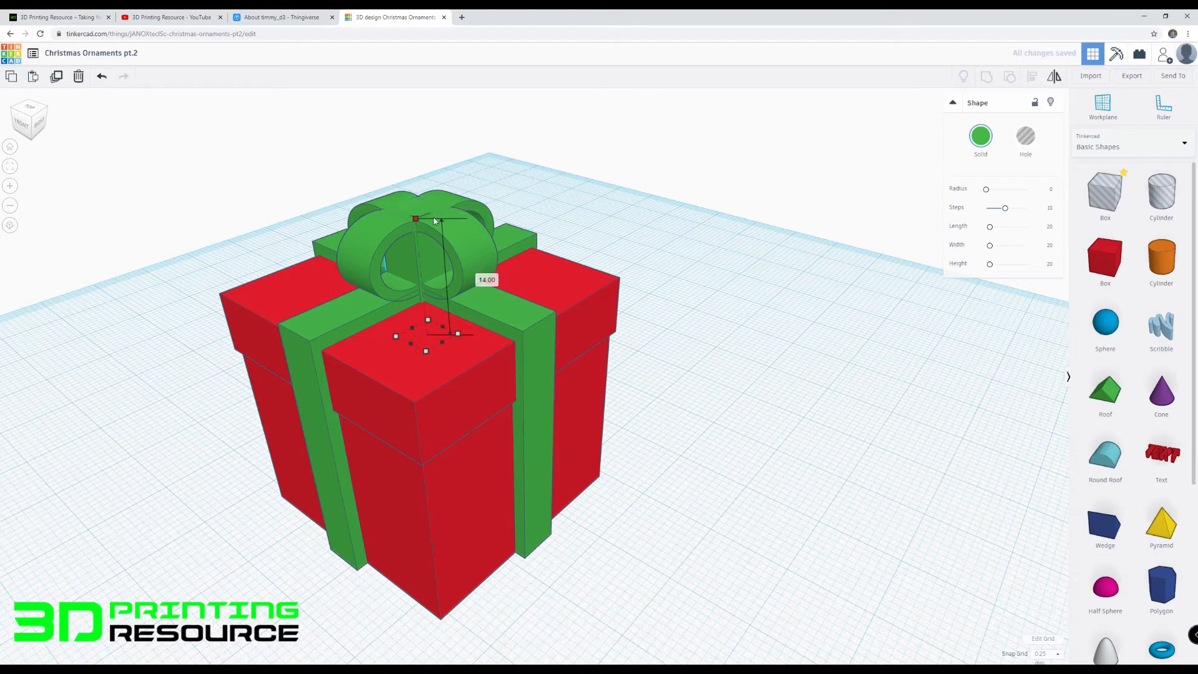
Step: Trim the green post's height to about 13 mm and fine-tune its top against the bow loops
right_drag(433, 212, 478, 380)
scroll(369, 312, up, 5)
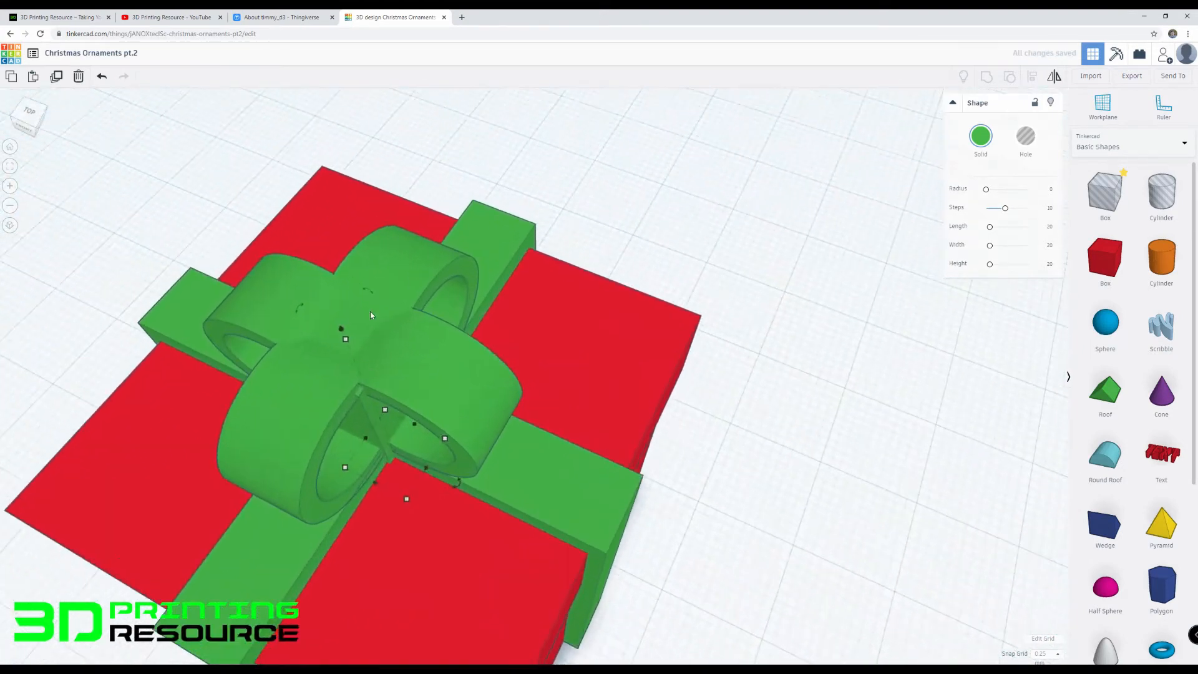
drag(338, 337, 353, 358)
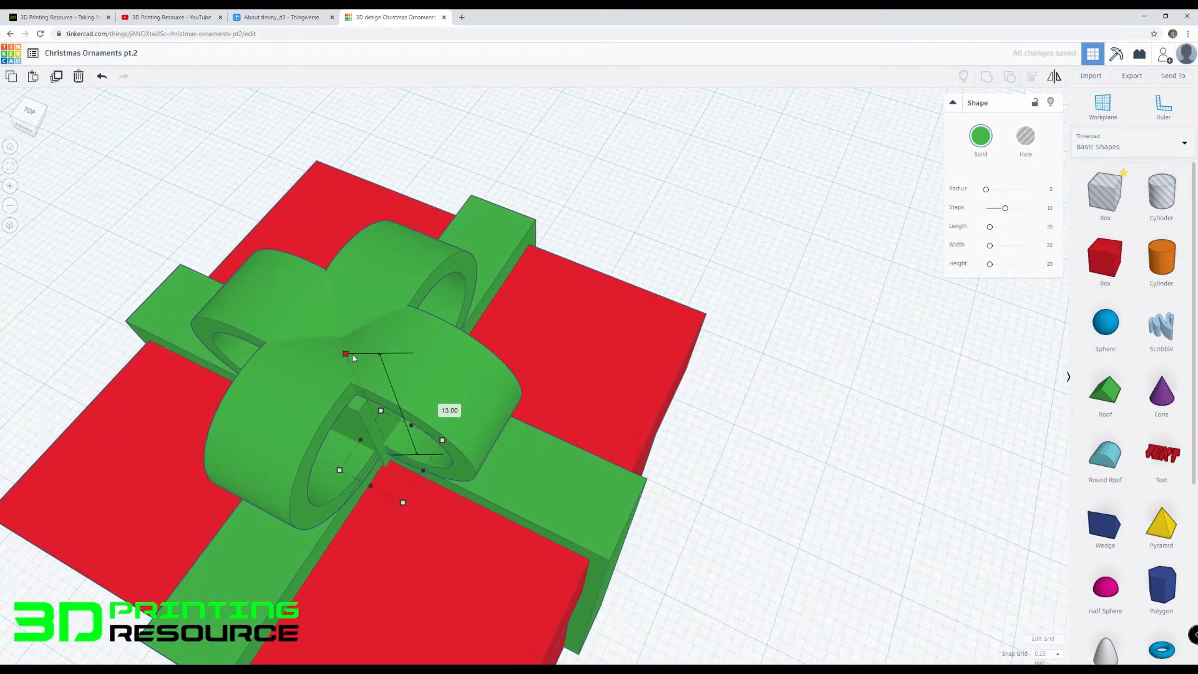
right_drag(353, 355, 364, 171)
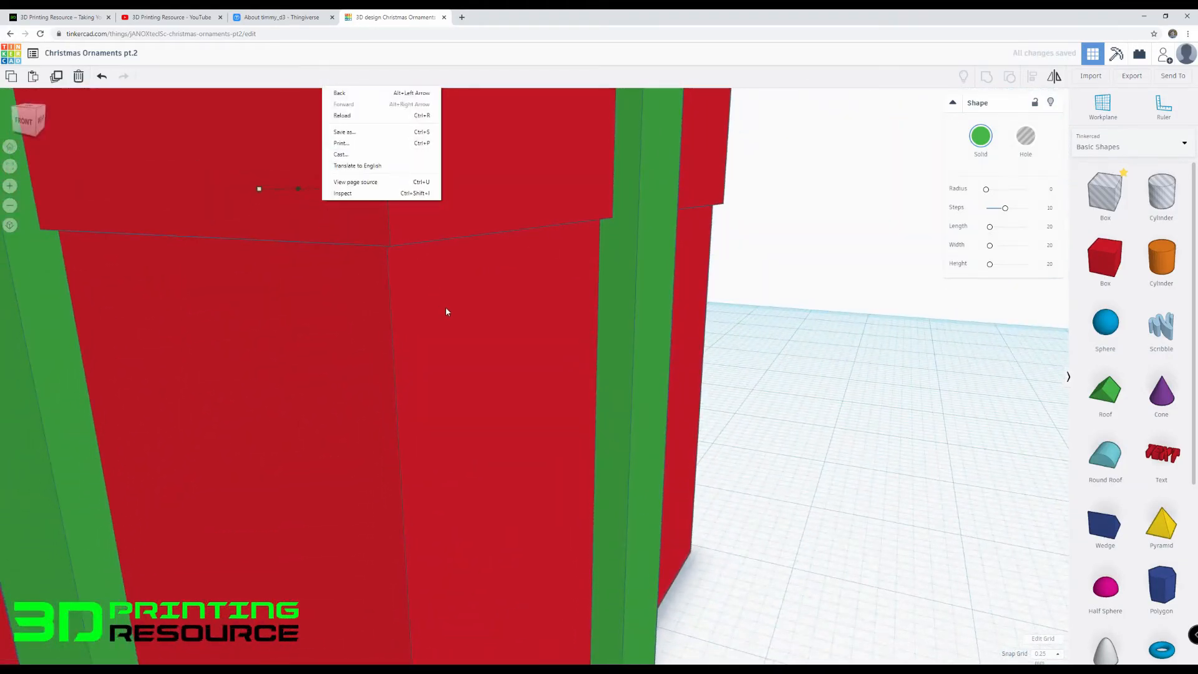
scroll(462, 218, down, 5)
middle_drag(436, 220, 534, 320)
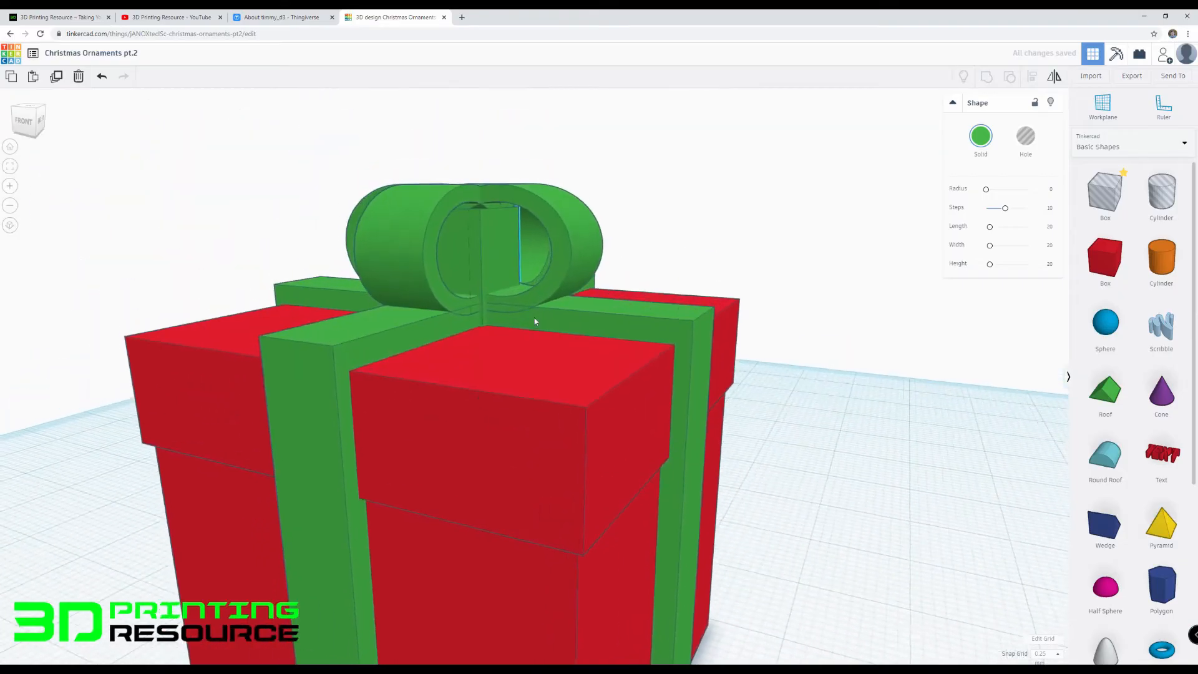
scroll(534, 319, up, 3)
drag(433, 120, 435, 103)
right_drag(435, 103, 499, 201)
click(616, 204)
Step: Select the green centre post with the gift group and centre them on each other in both horizontal directions
scroll(543, 246, down, 5)
right_drag(511, 260, 612, 286)
scroll(675, 342, down, 2)
click(665, 333)
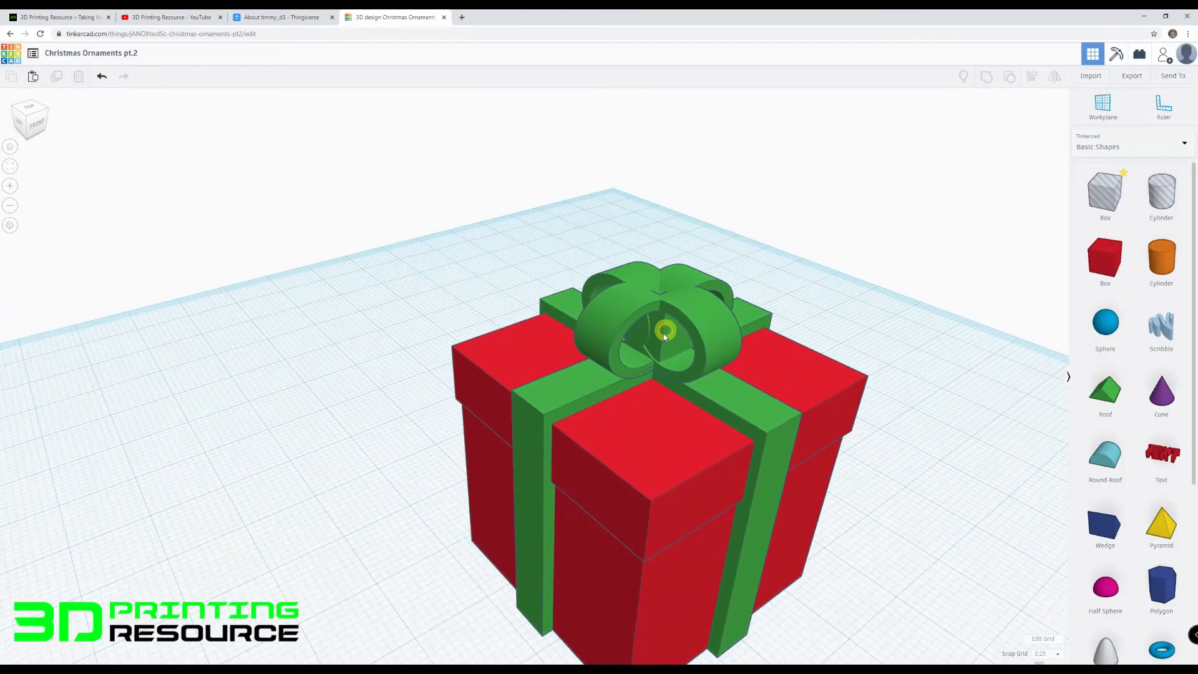
shift+click(641, 468)
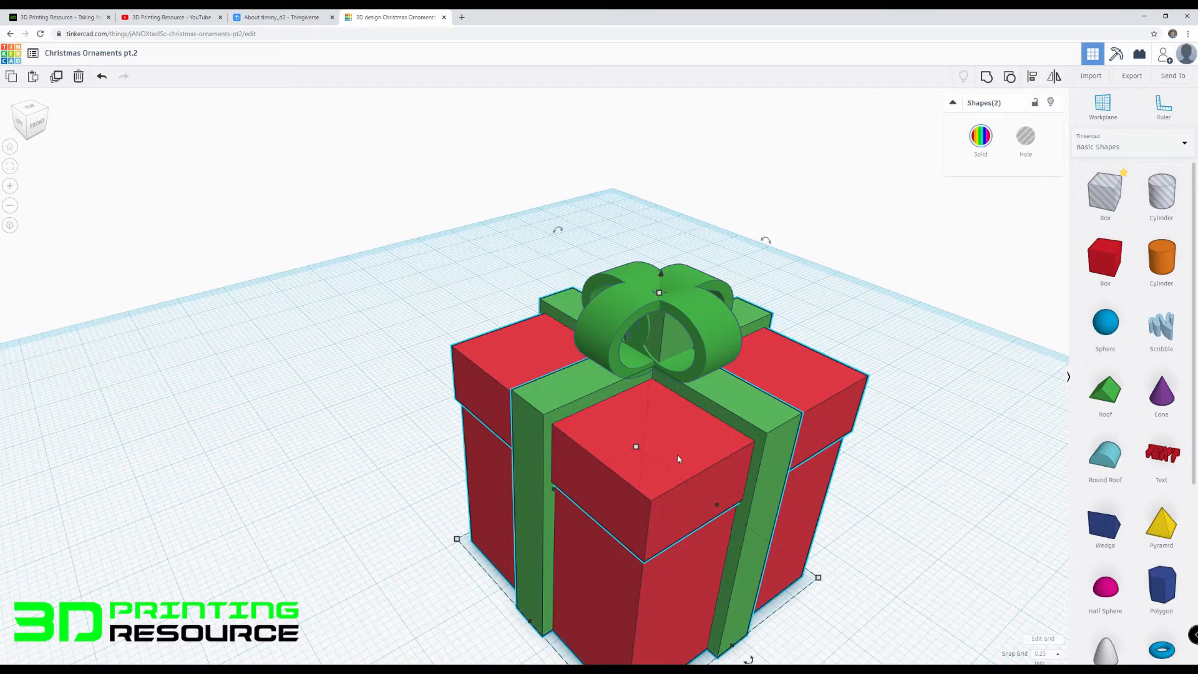
click(517, 628)
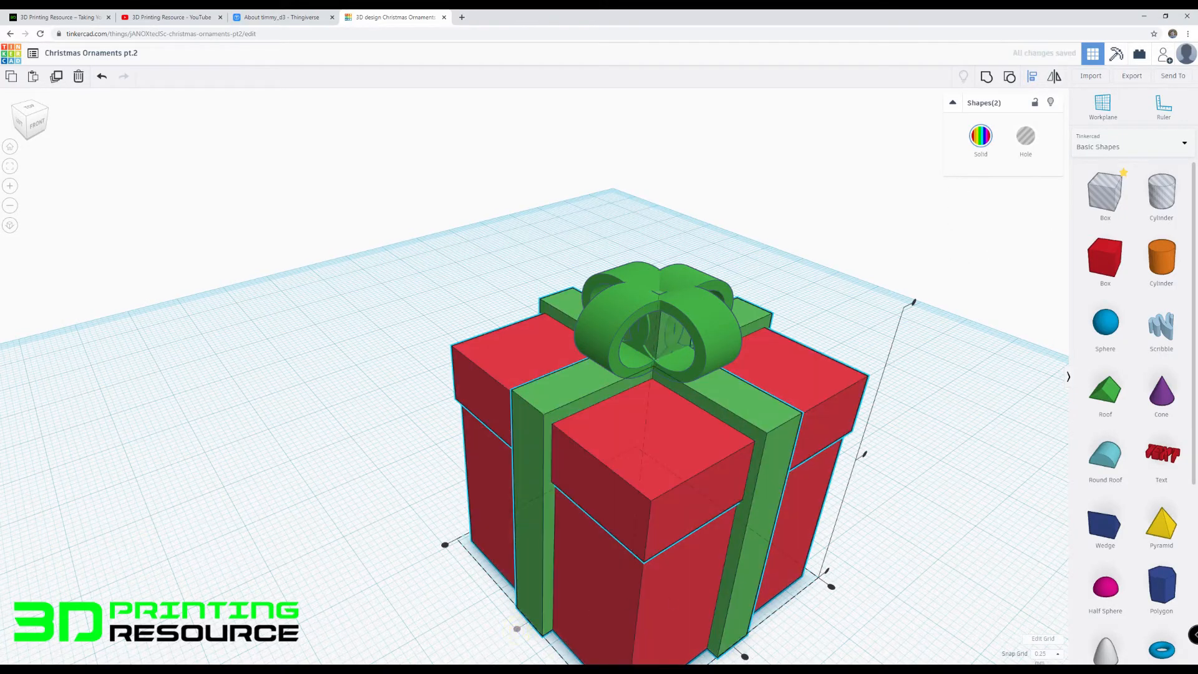
click(745, 657)
click(391, 322)
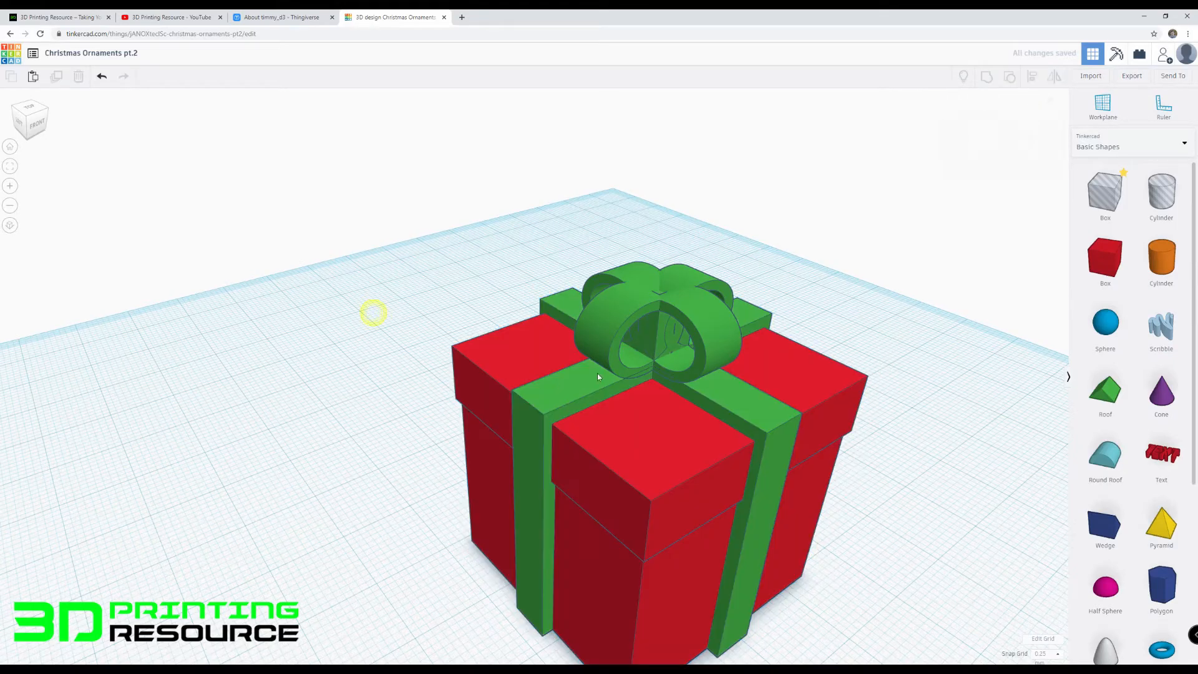
Step: Group the green centre post with the gift box
click(653, 346)
shift+click(645, 482)
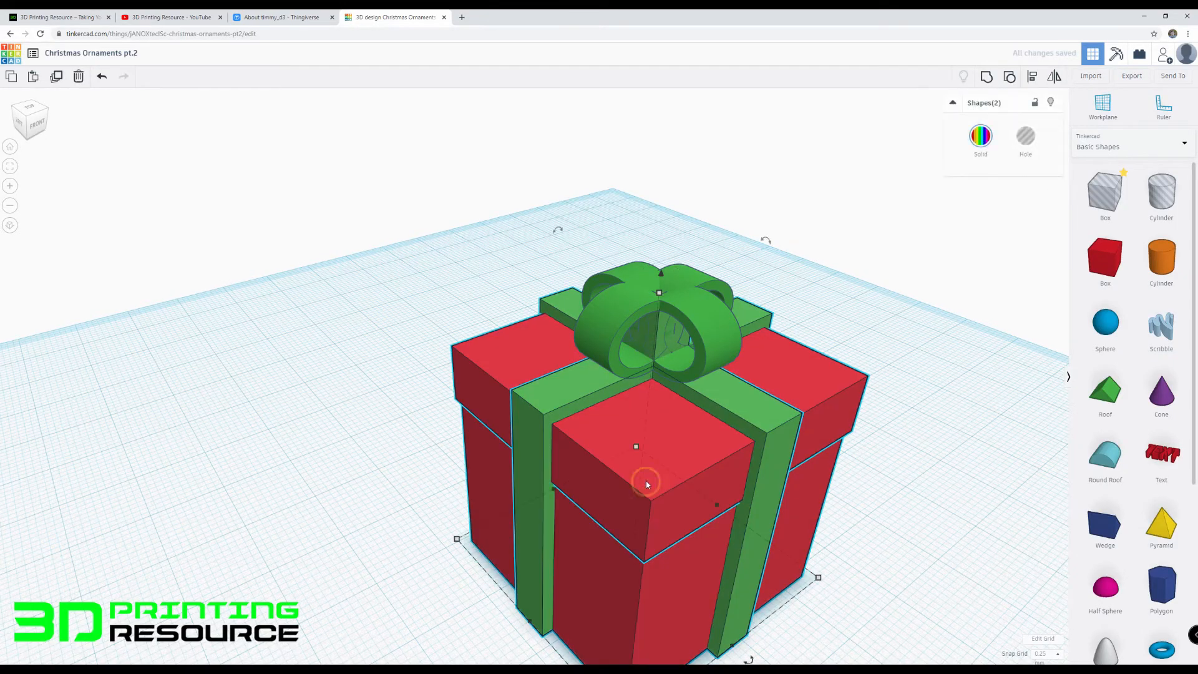
key(ctrl+g)
scroll(646, 473, down, 4)
Step: Select the gift box together with both bow loop pieces and align their centres across the width
right_drag(666, 383, 608, 362)
click(612, 342)
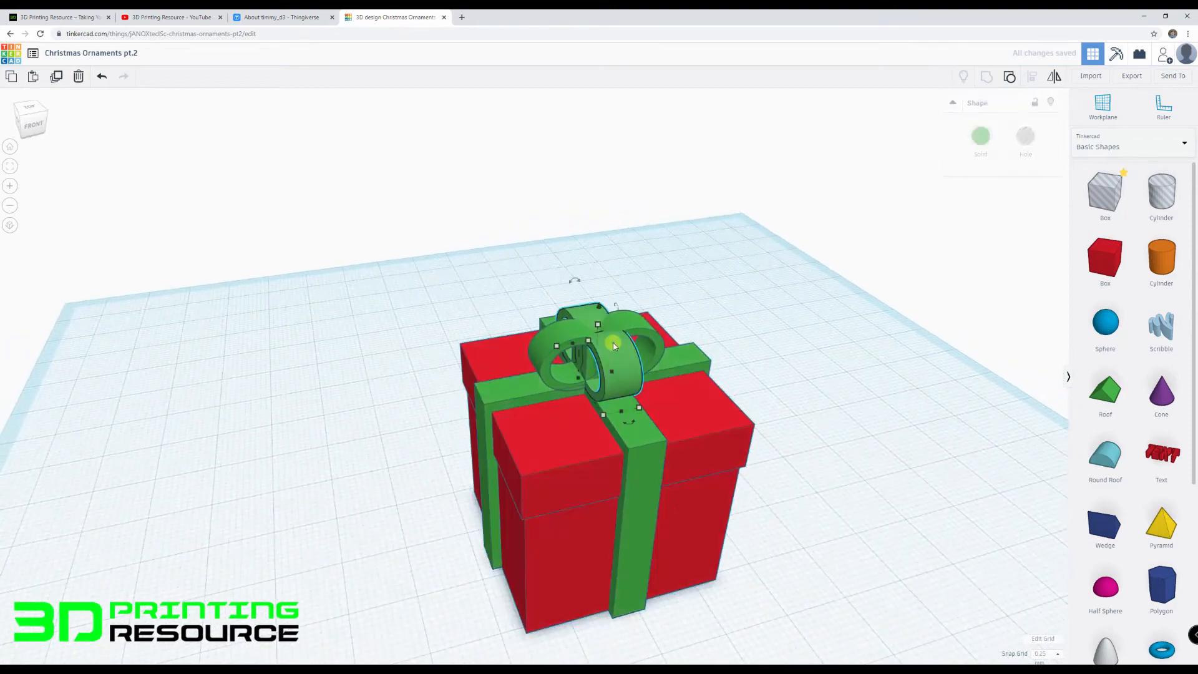
right_drag(585, 306, 521, 325)
drag(515, 289, 642, 531)
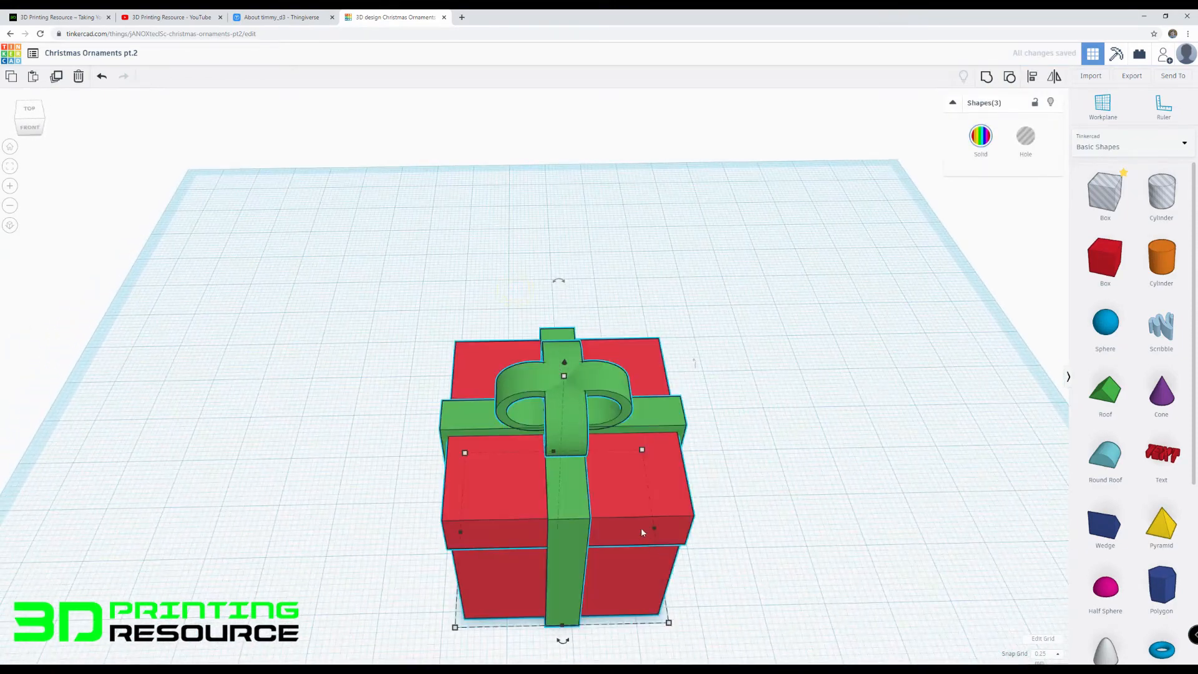
key(l)
click(563, 640)
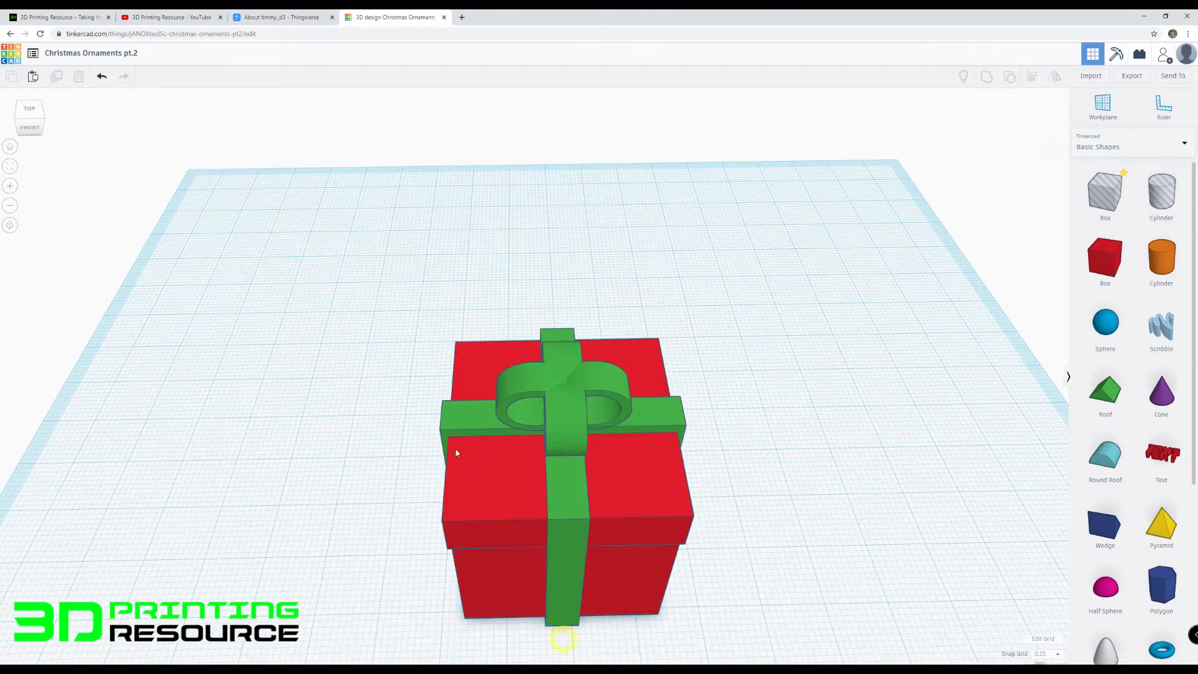
Step: Group the bow loops and the gift box into one multicolour object
drag(459, 416, 547, 405)
right_drag(312, 393, 835, 343)
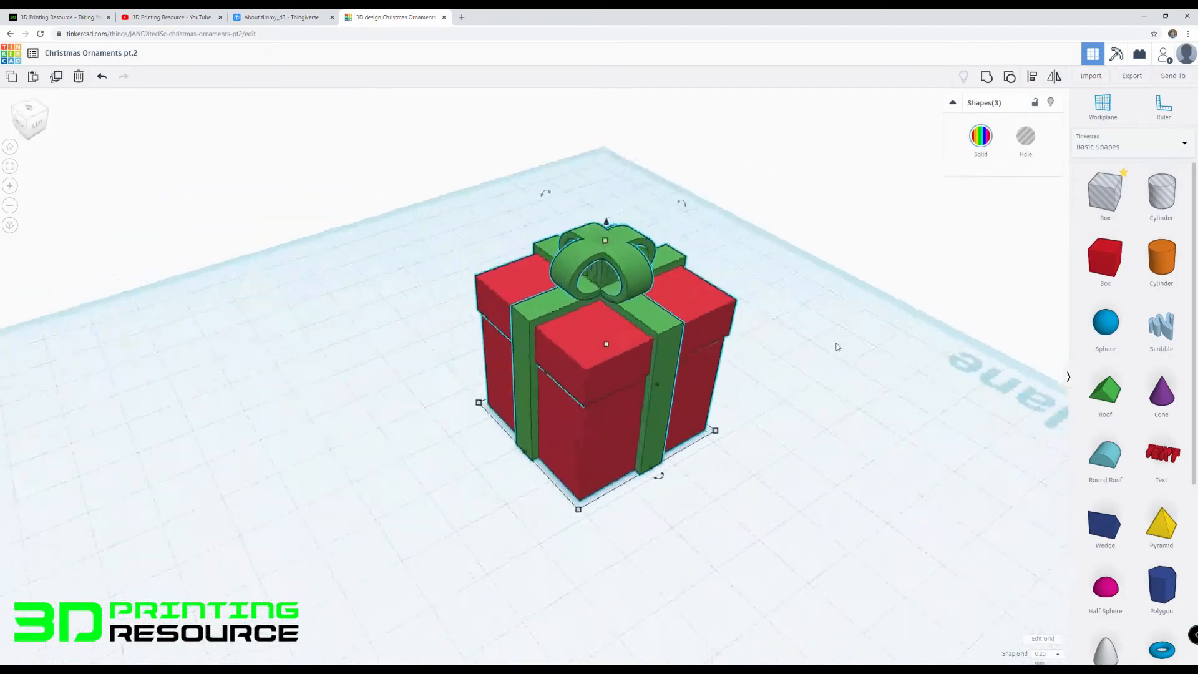
scroll(666, 250, up, 3)
scroll(666, 250, up, 2)
right_drag(671, 250, 433, 294)
click(433, 292)
scroll(493, 253, down, 4)
drag(466, 189, 816, 488)
key(ctrl+g)
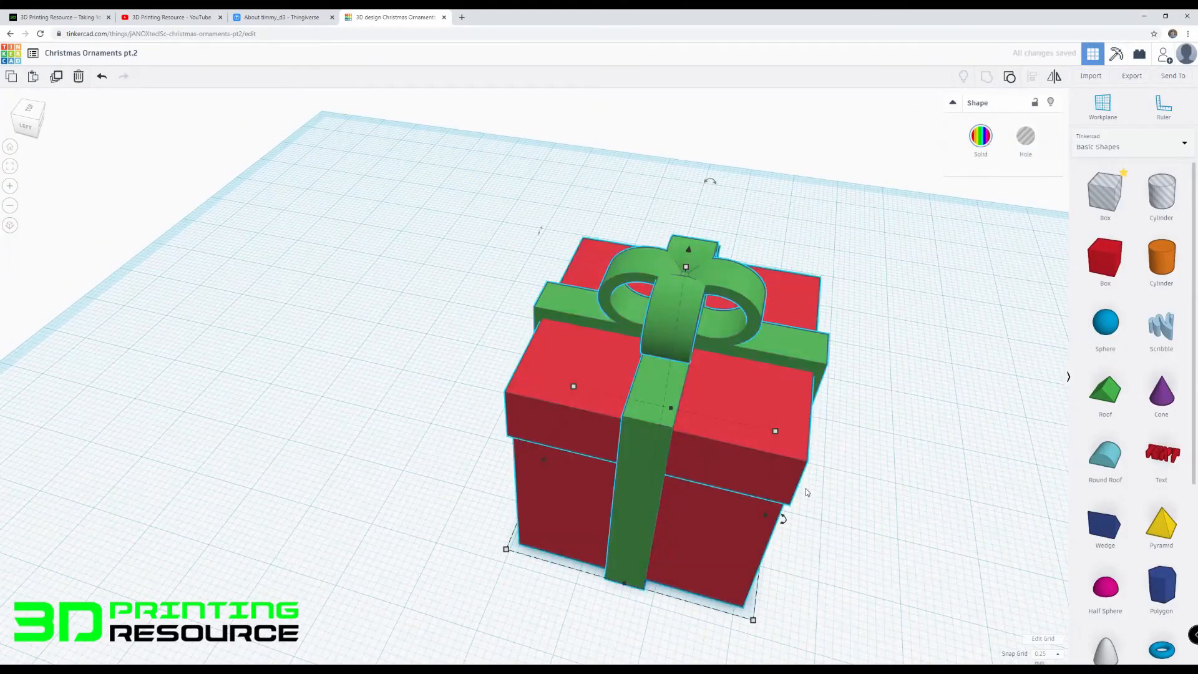
Step: Move the finished gift ornament to the back right corner of the workplane
click(443, 441)
right_drag(366, 418, 646, 323)
scroll(490, 375, up, 5)
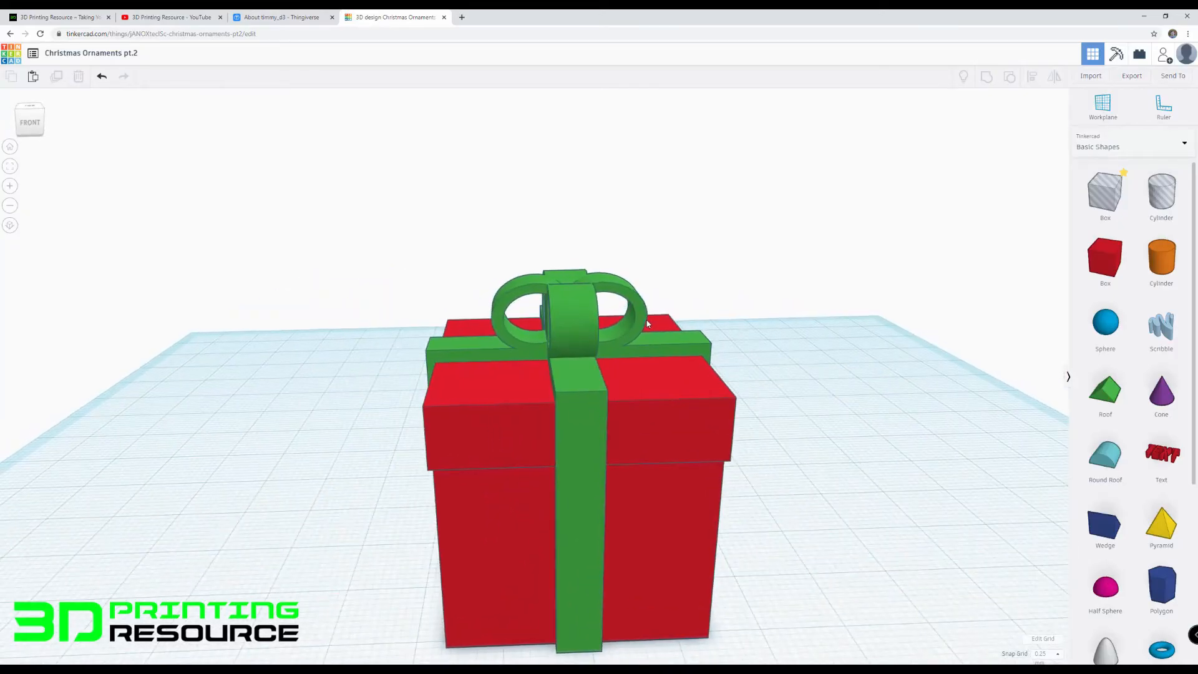
right_drag(586, 538, 667, 424)
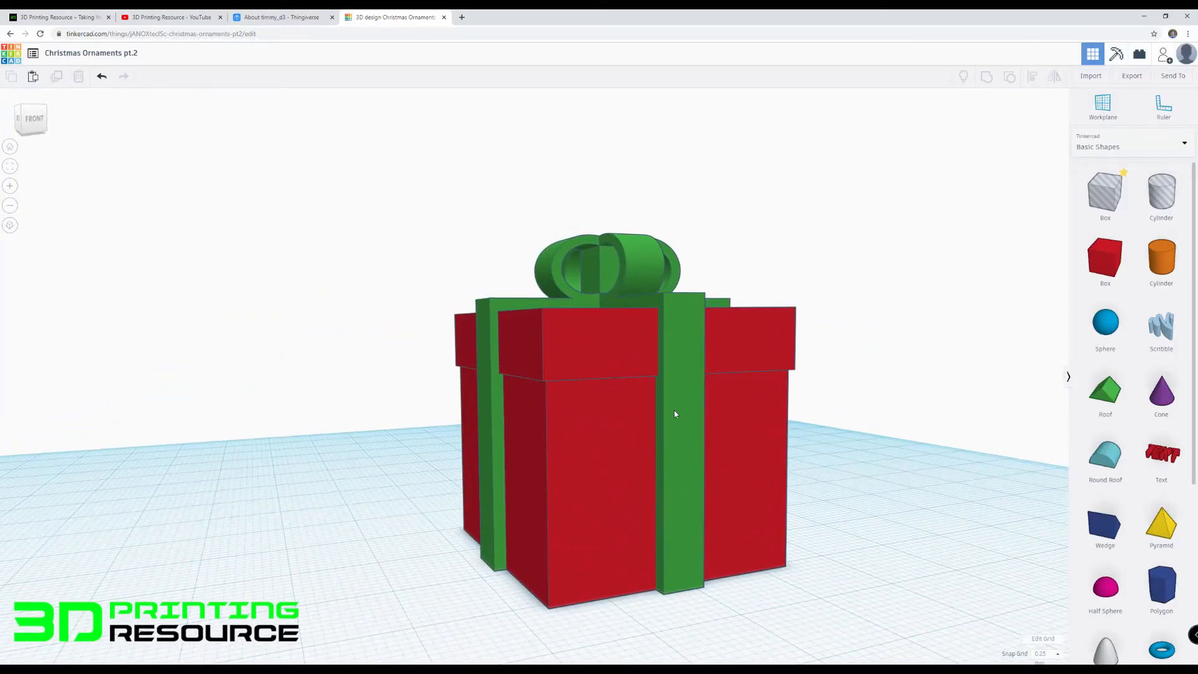
scroll(654, 360, down, 8)
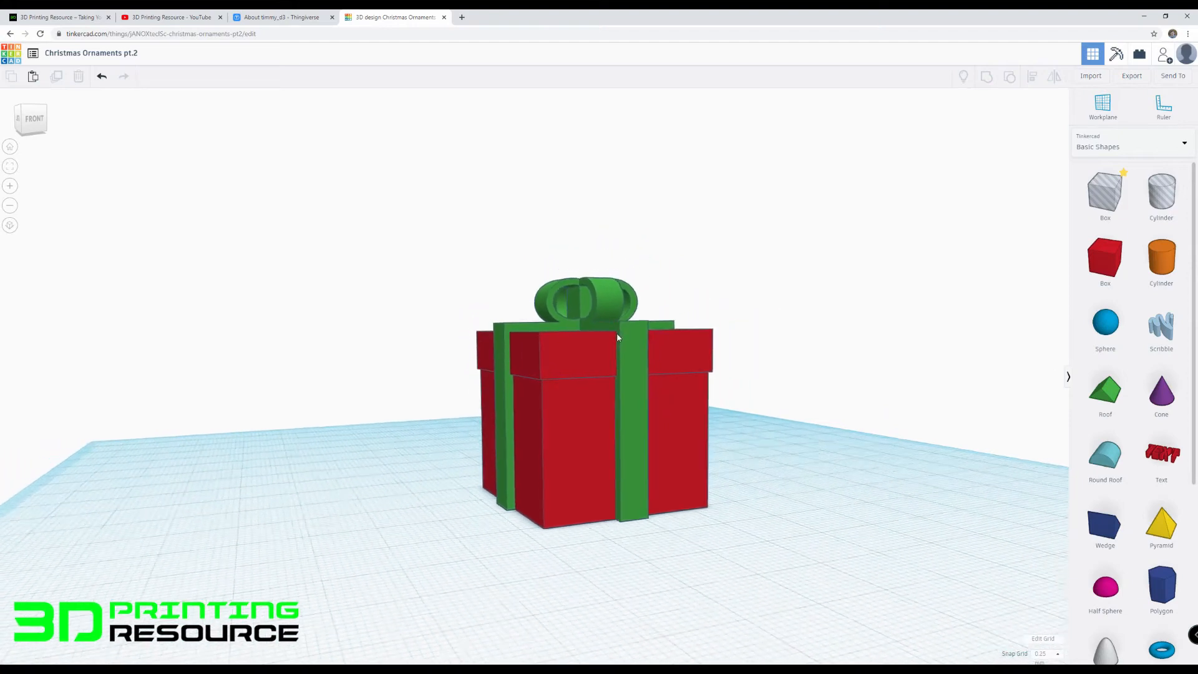
right_drag(561, 357, 531, 446)
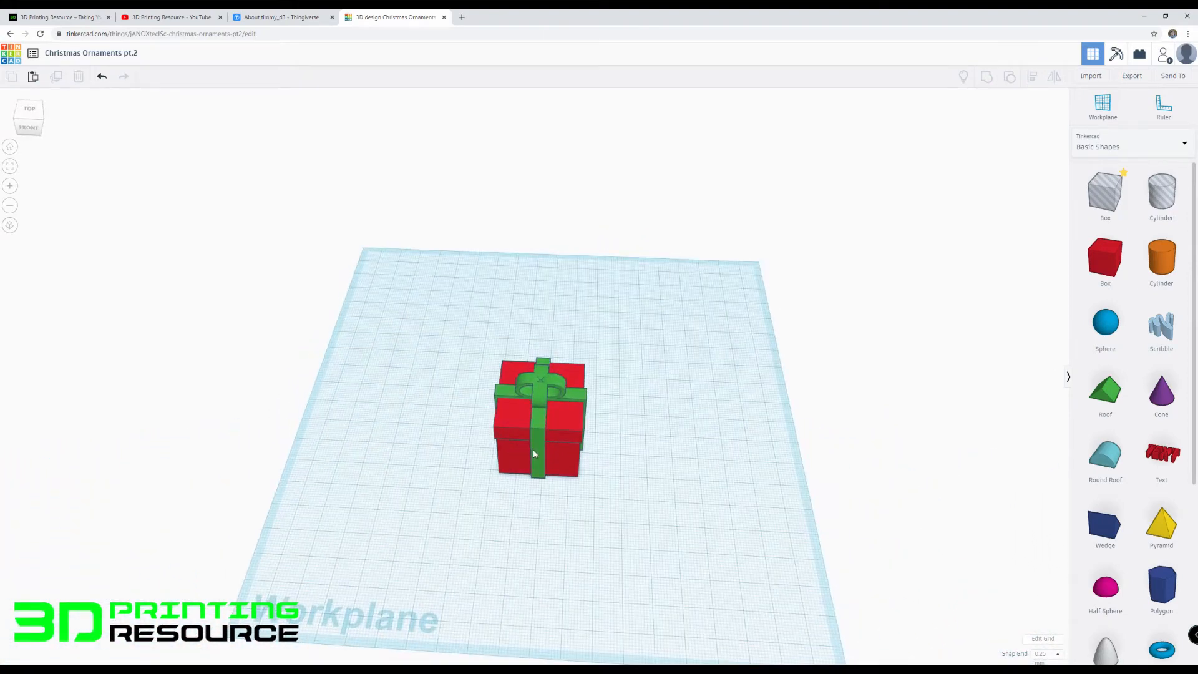
drag(533, 454, 678, 363)
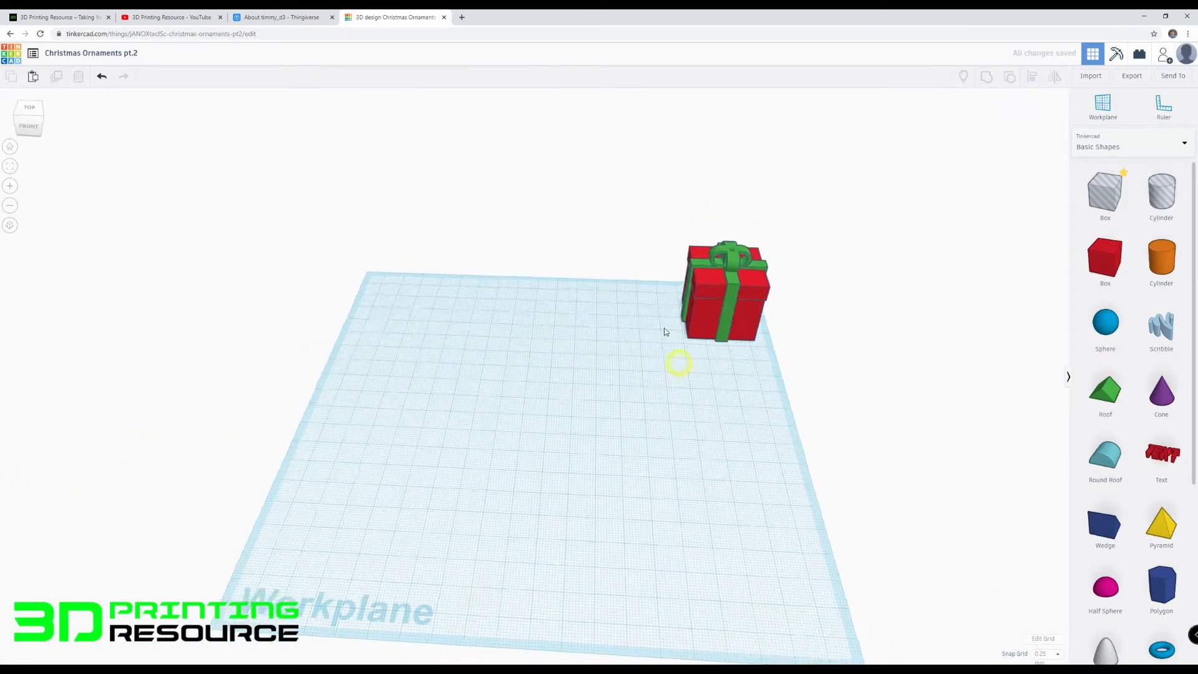
right_drag(665, 332, 637, 328)
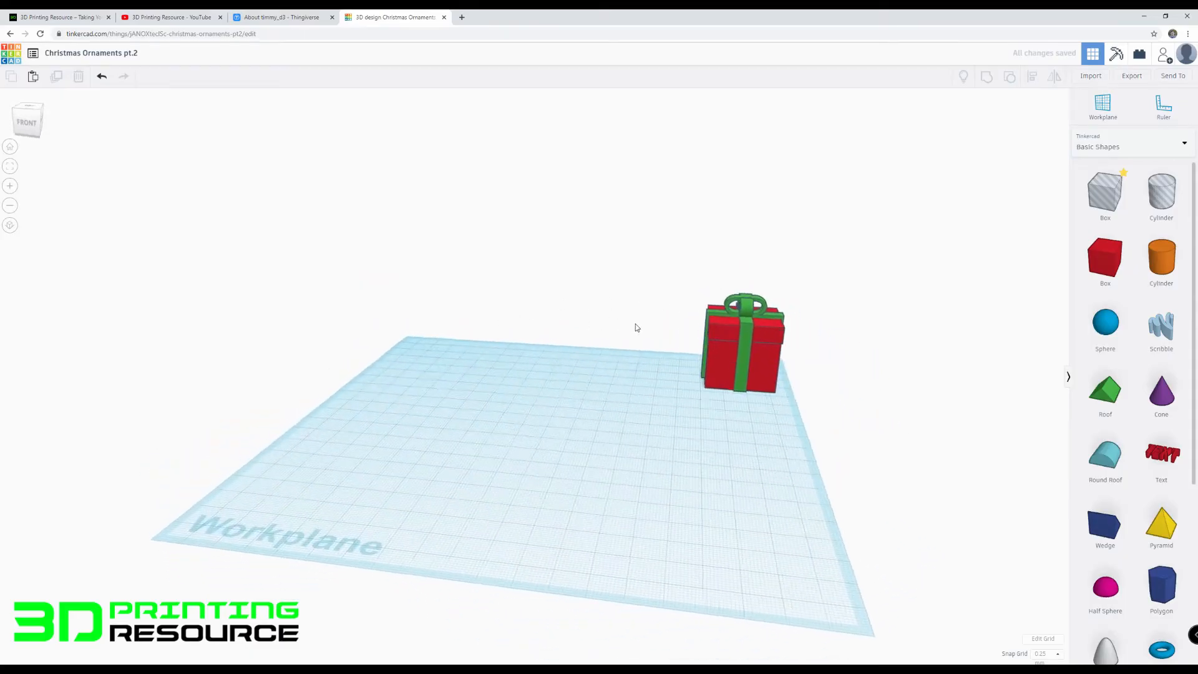
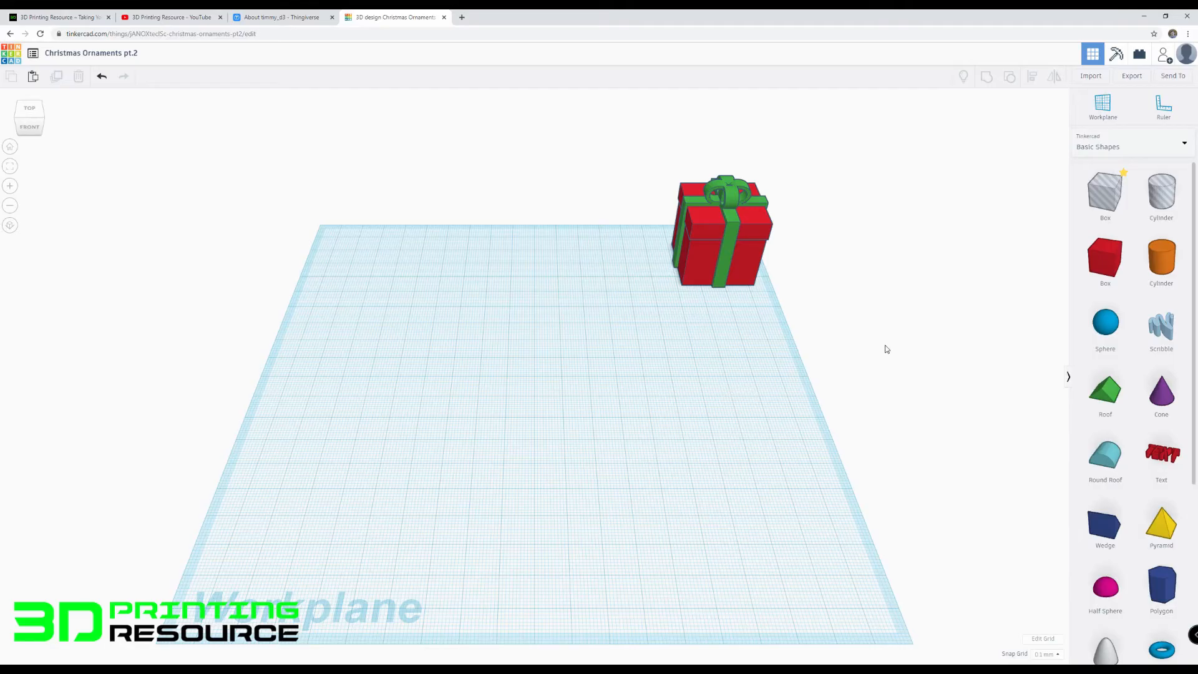
Step: Place a sphere near the middle of the workplane and set its length, width and height to 40 mm
drag(1106, 327, 549, 406)
scroll(620, 406, up, 3)
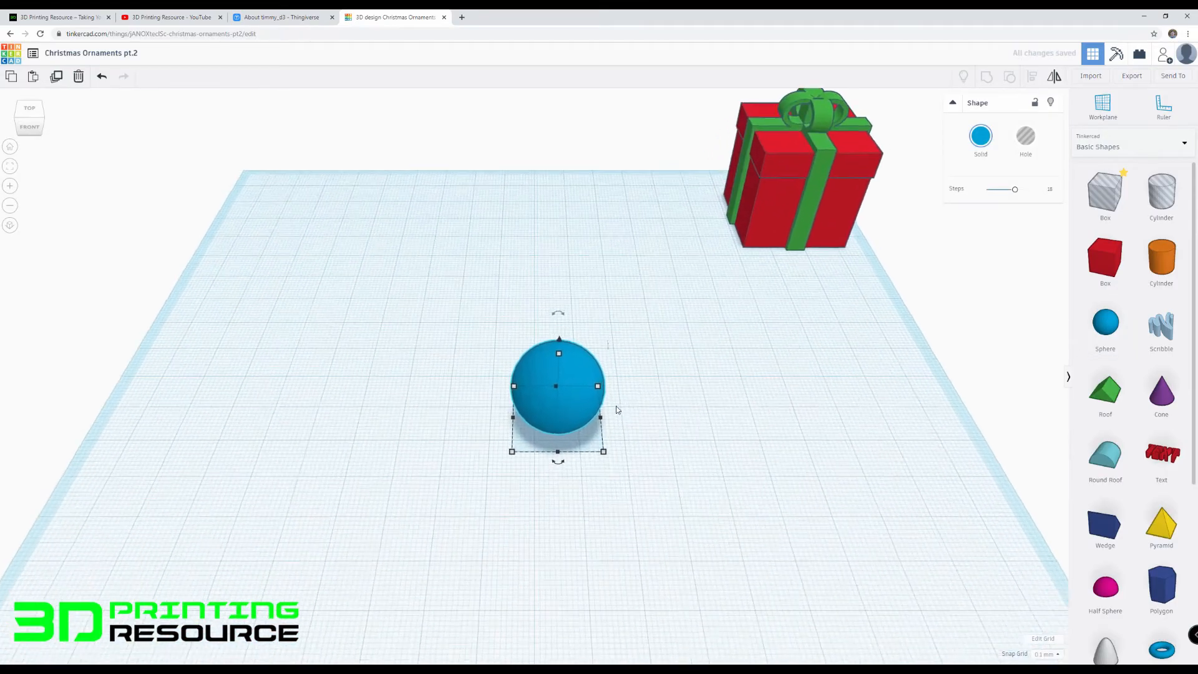
scroll(616, 407, up, 1)
right_drag(607, 419, 586, 368)
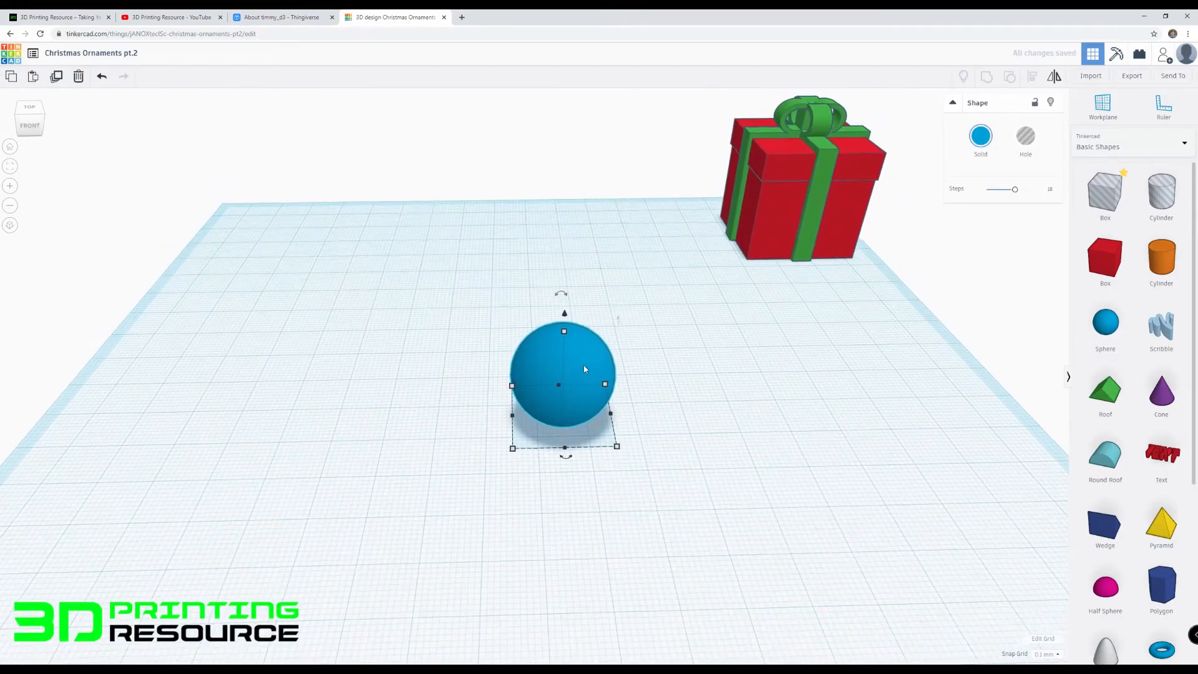
click(513, 447)
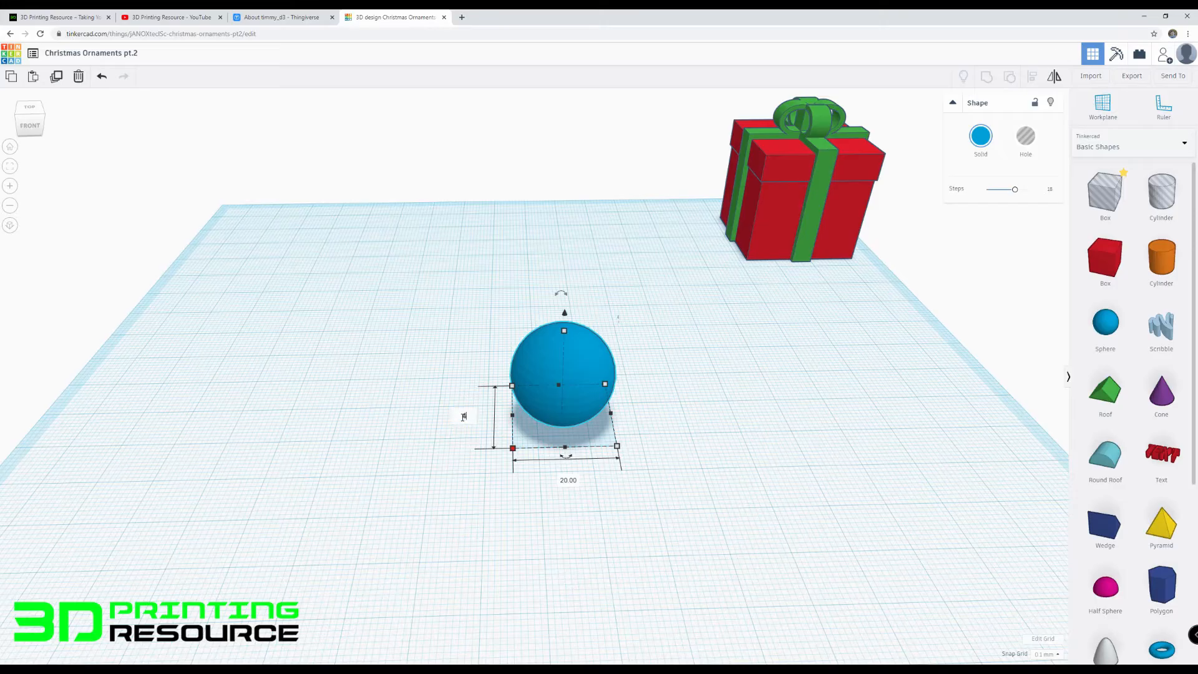
key(Tab)
text(40)
key(Return)
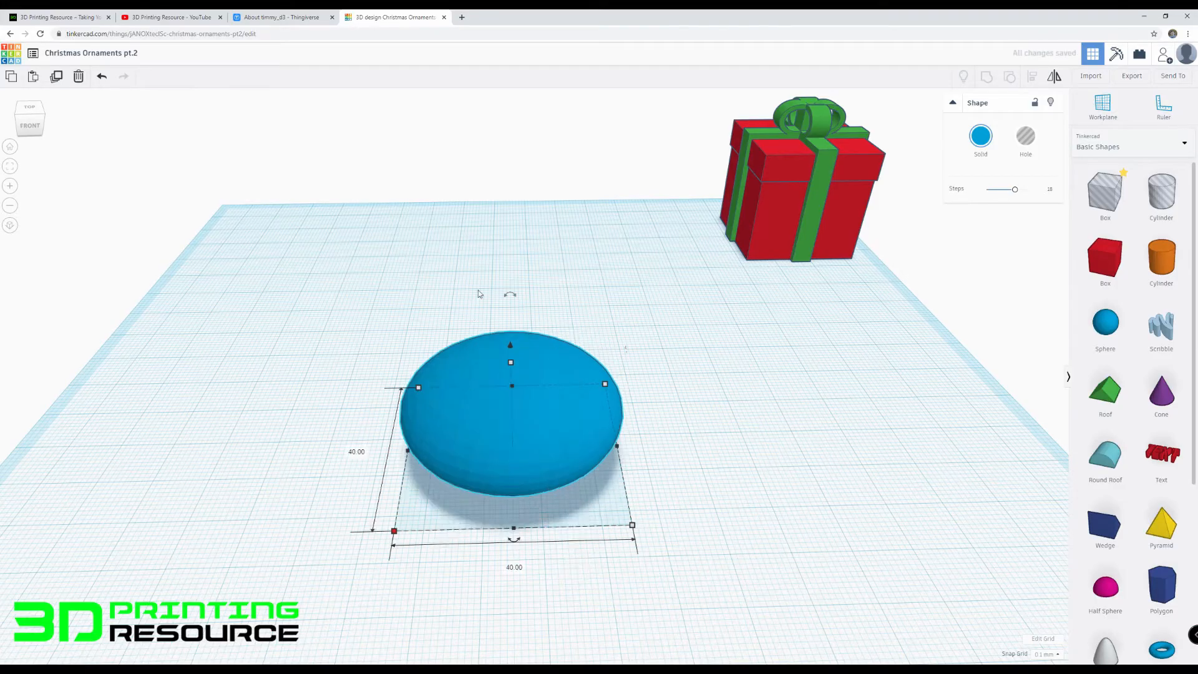
click(510, 363)
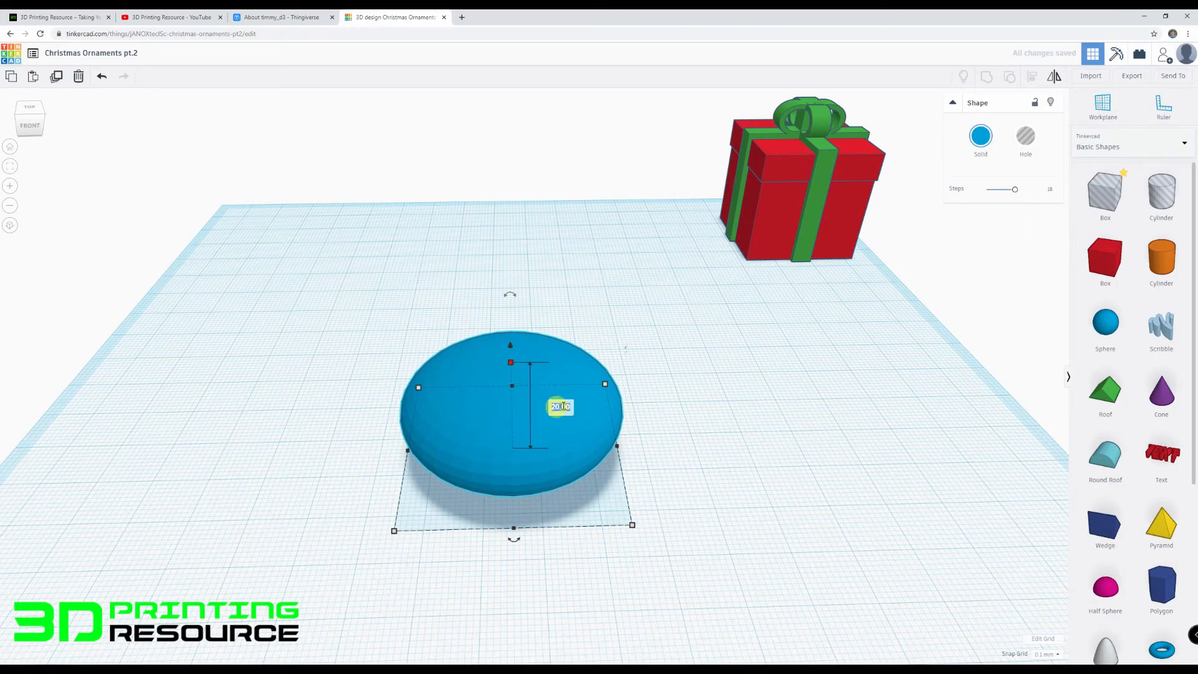
text(40)
key(Return)
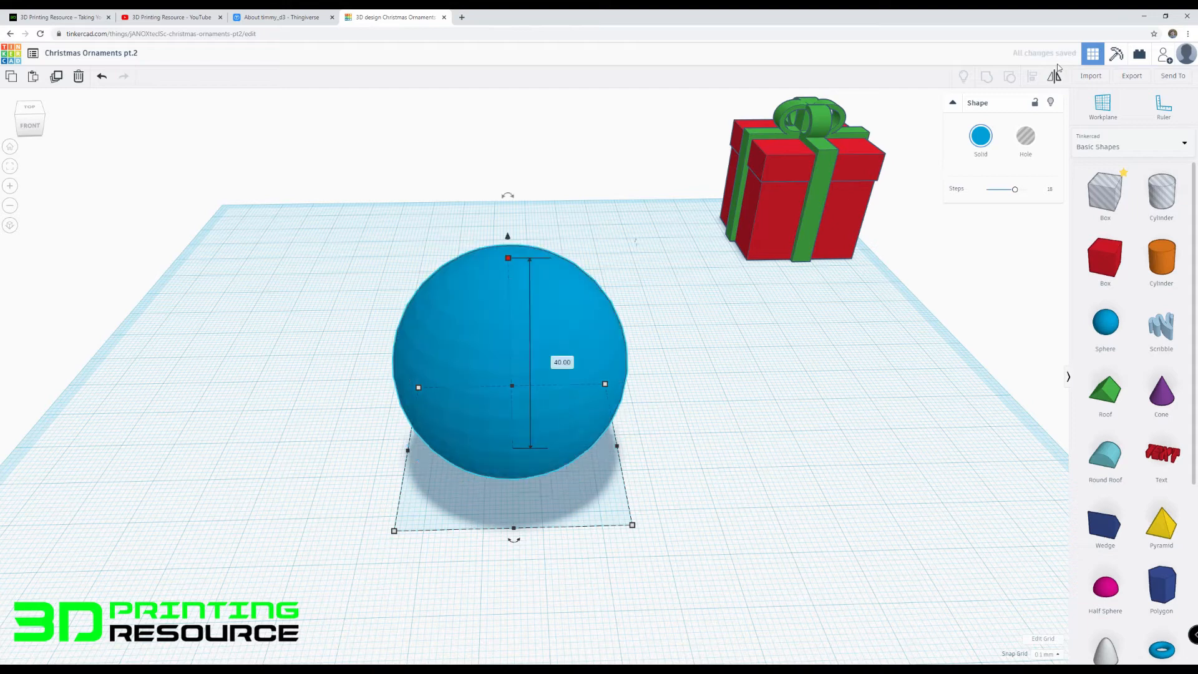
Step: Smooth the sphere by raising its steps to 24 and shift it slightly along the workplane
drag(1016, 192, 1026, 189)
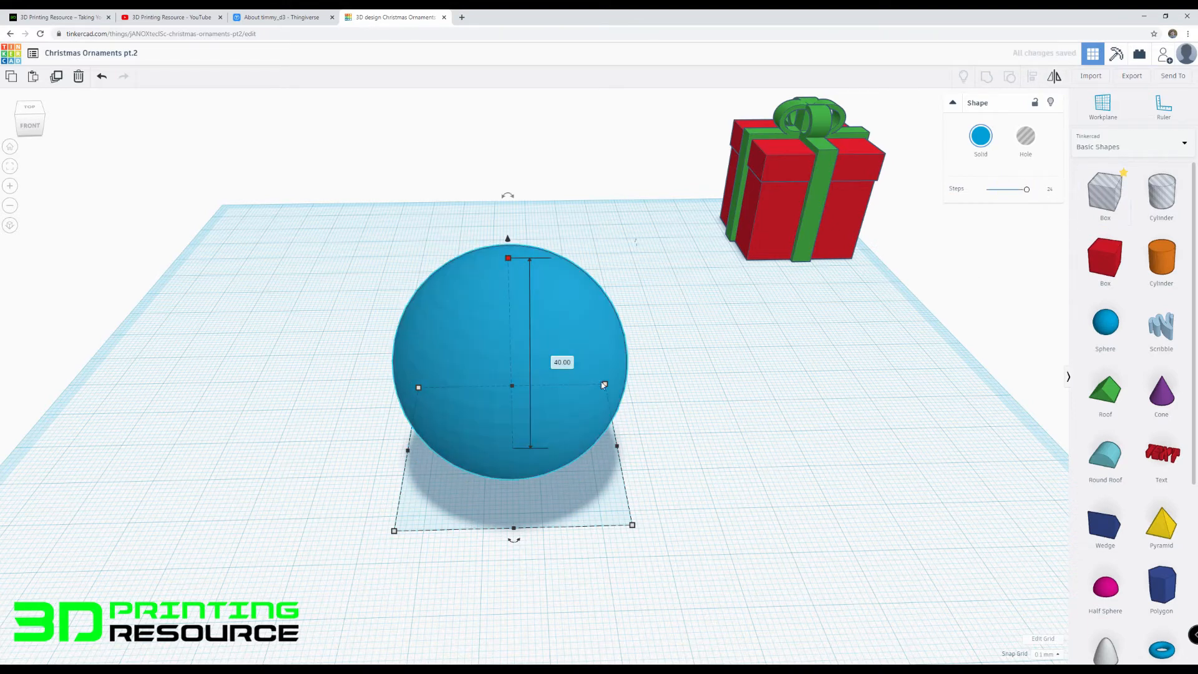
drag(452, 354, 496, 347)
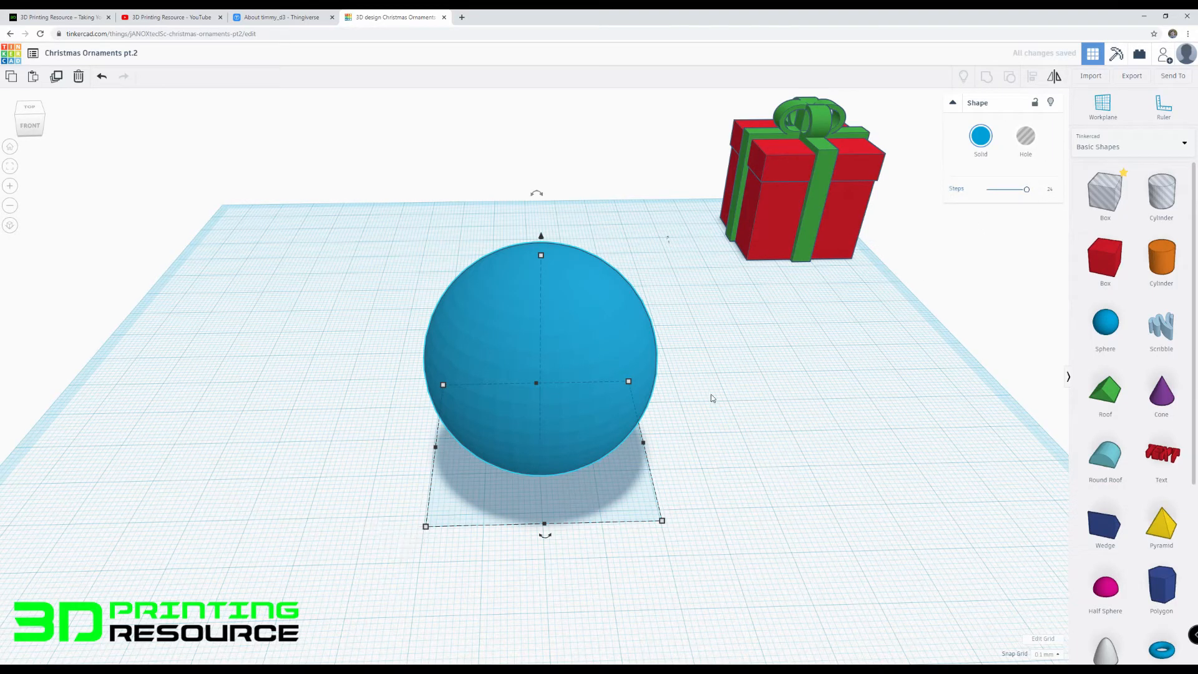
click(755, 421)
right_drag(728, 432, 773, 366)
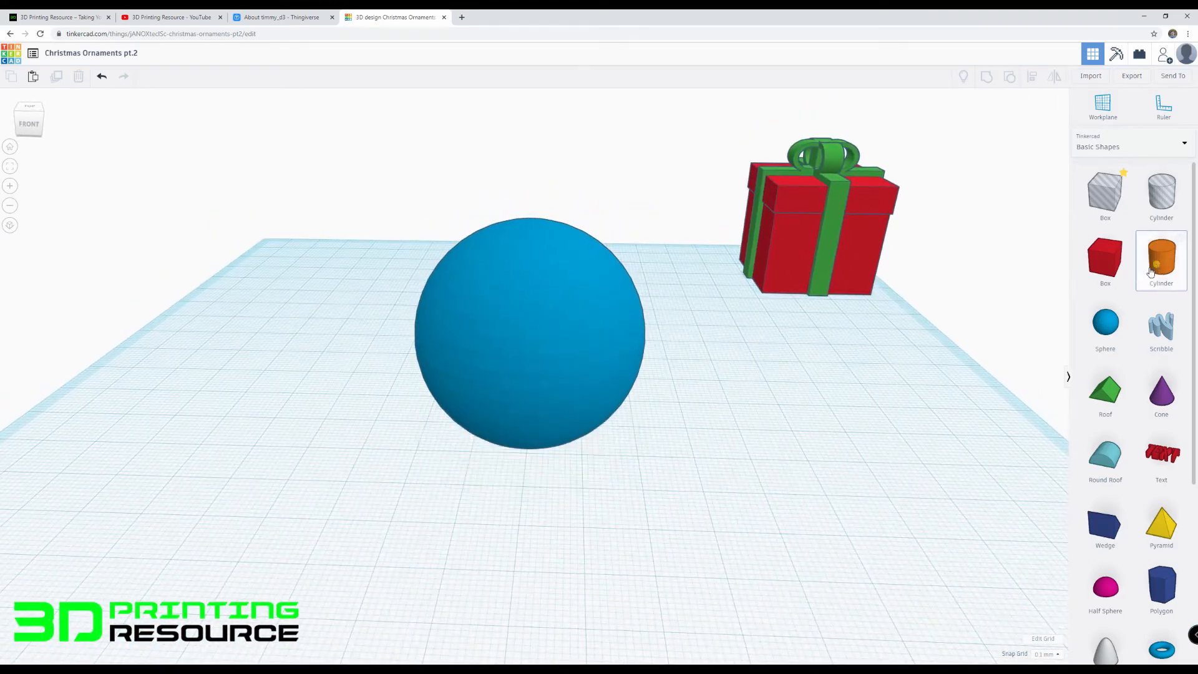
Step: Add a 64-sided cylinder beside the sphere and set its height, length and width to 15 mm
drag(1161, 258, 762, 451)
drag(991, 189, 1026, 189)
drag(757, 371, 664, 371)
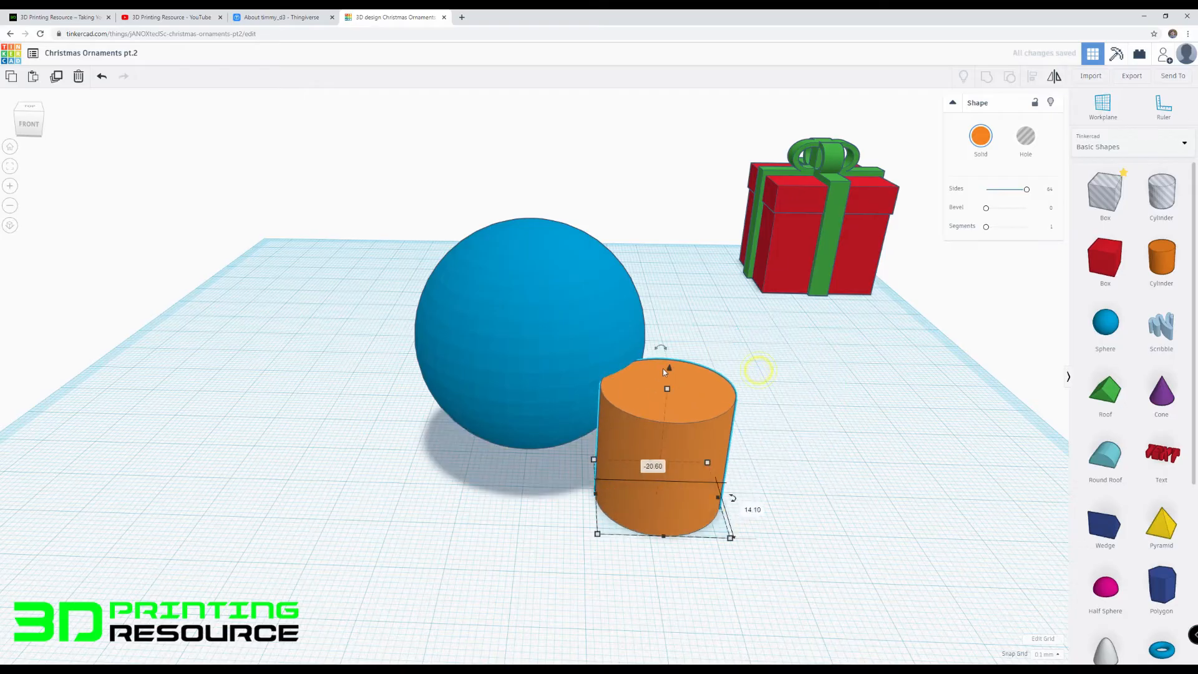
click(666, 389)
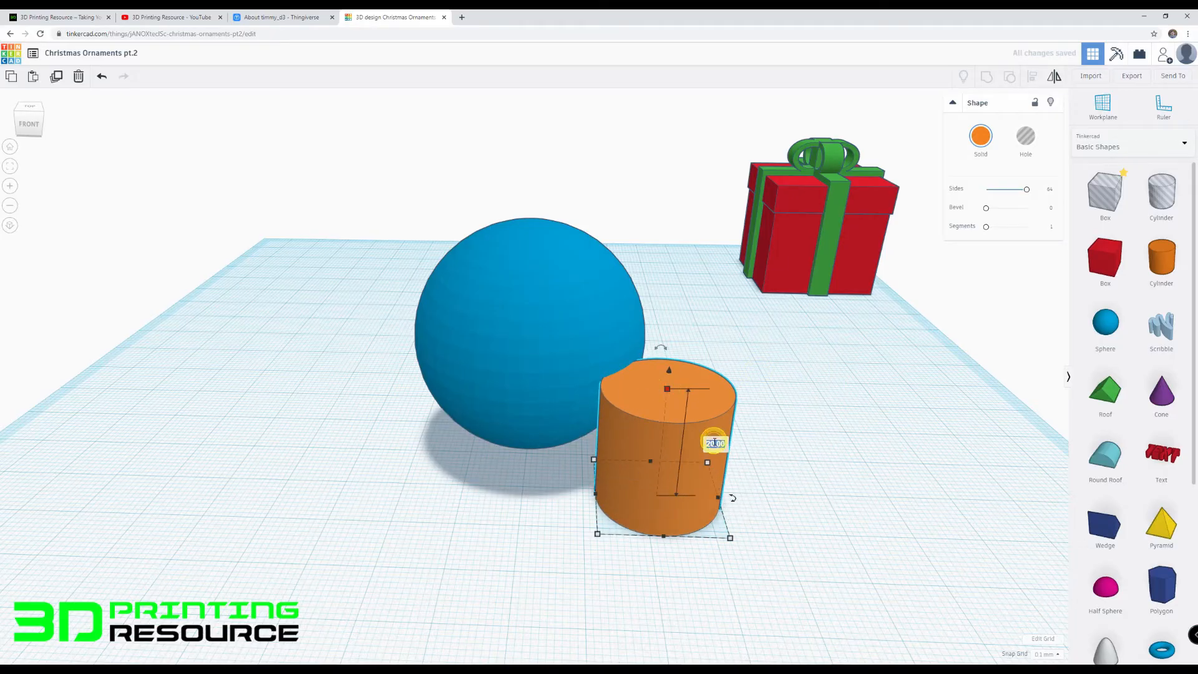
key(Return)
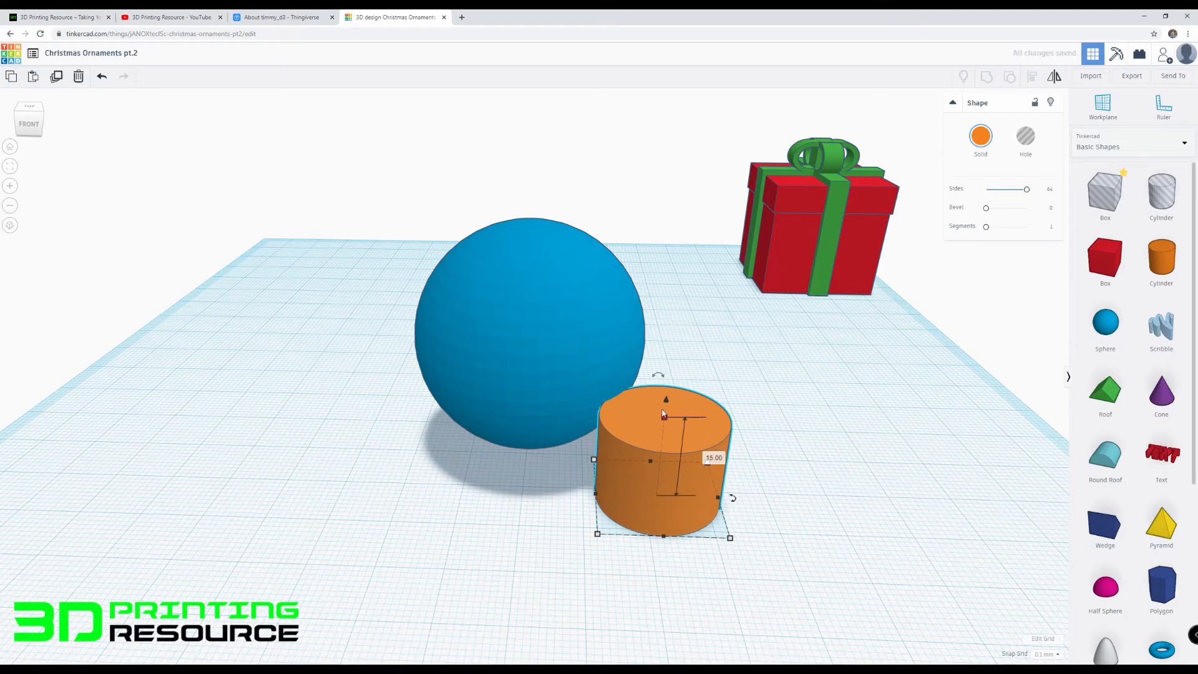
click(598, 534)
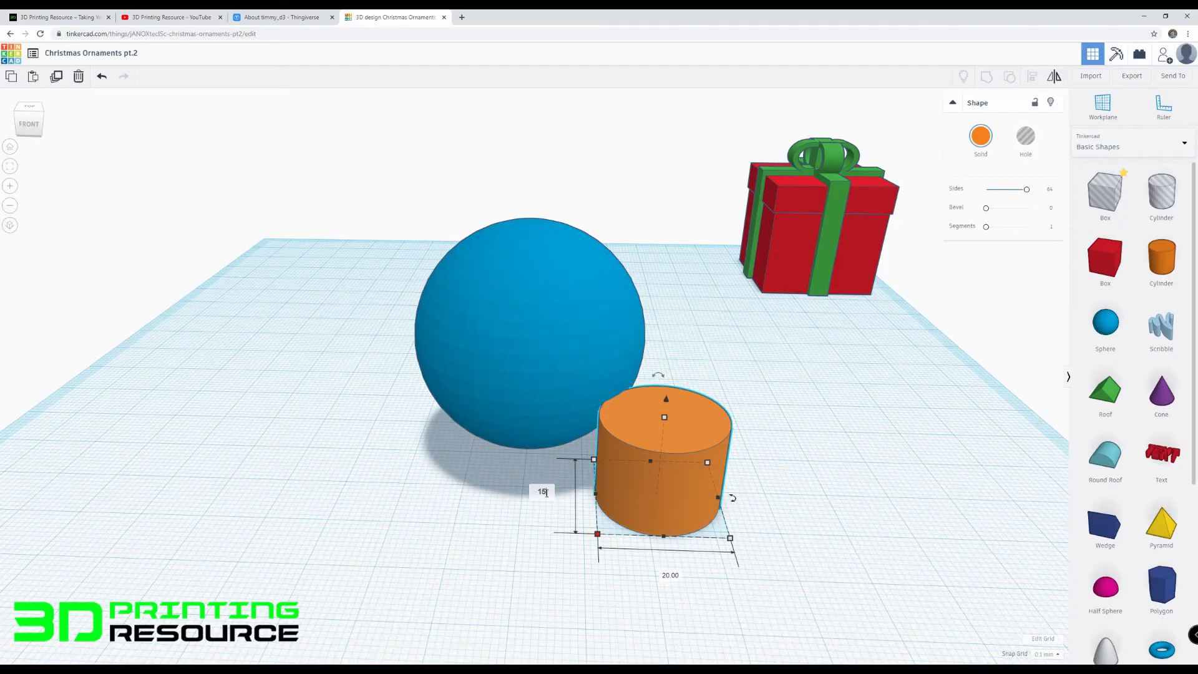
key(Return)
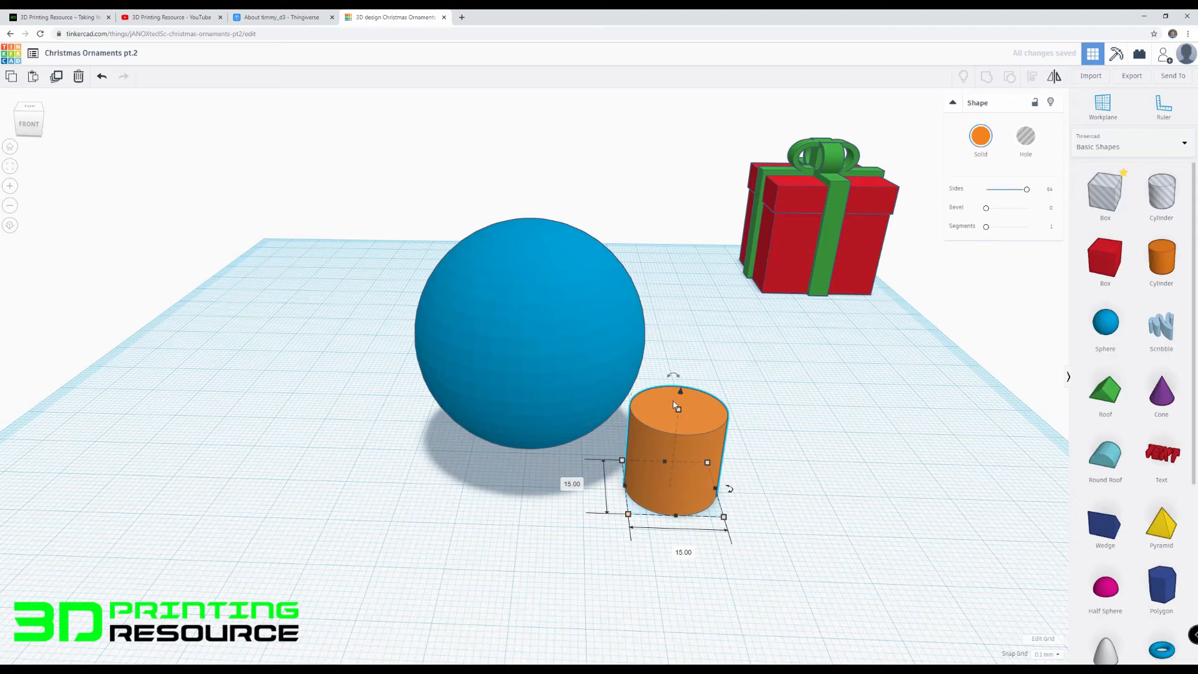
Step: Raise the orange cylinder above the workplane and position it over the top of the sphere
drag(680, 392, 705, 124)
right_drag(695, 147, 667, 287)
drag(733, 373, 533, 272)
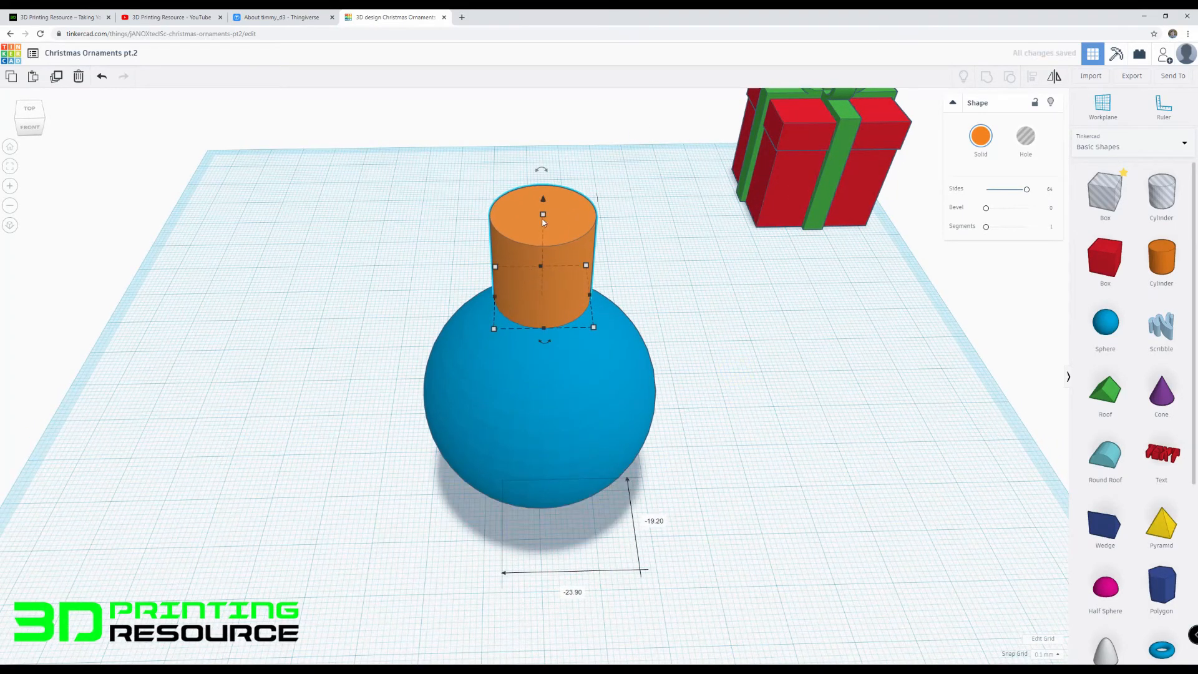
click(517, 424)
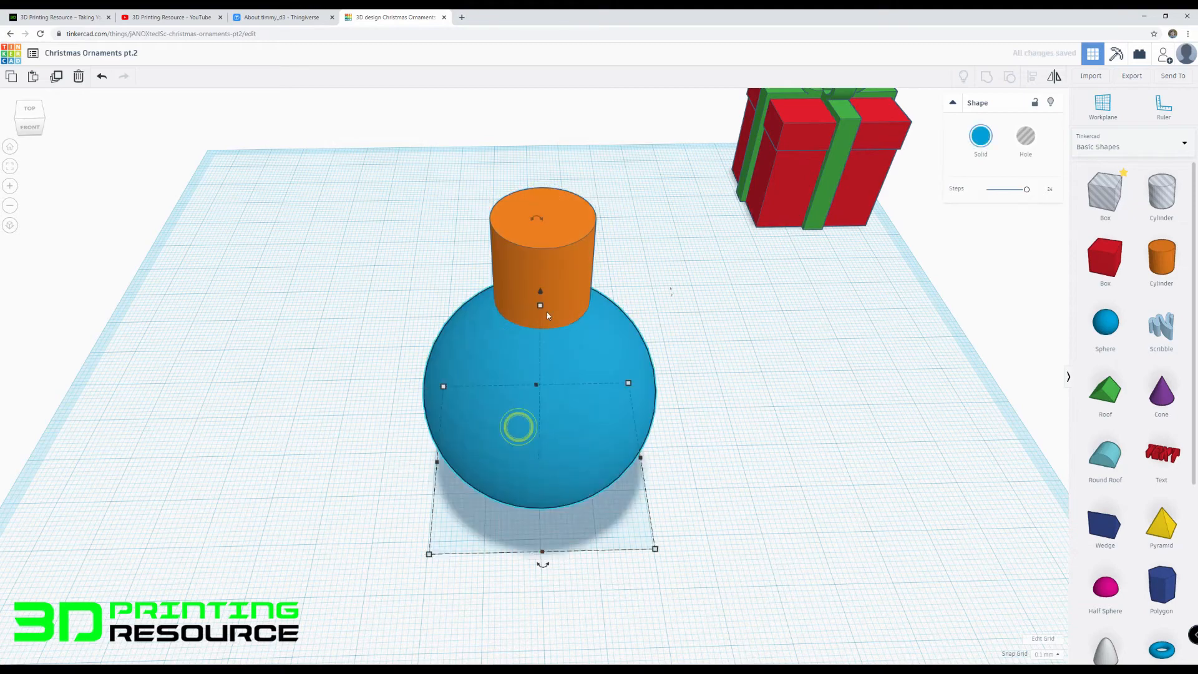
click(540, 306)
right_drag(627, 426, 601, 295)
click(730, 408)
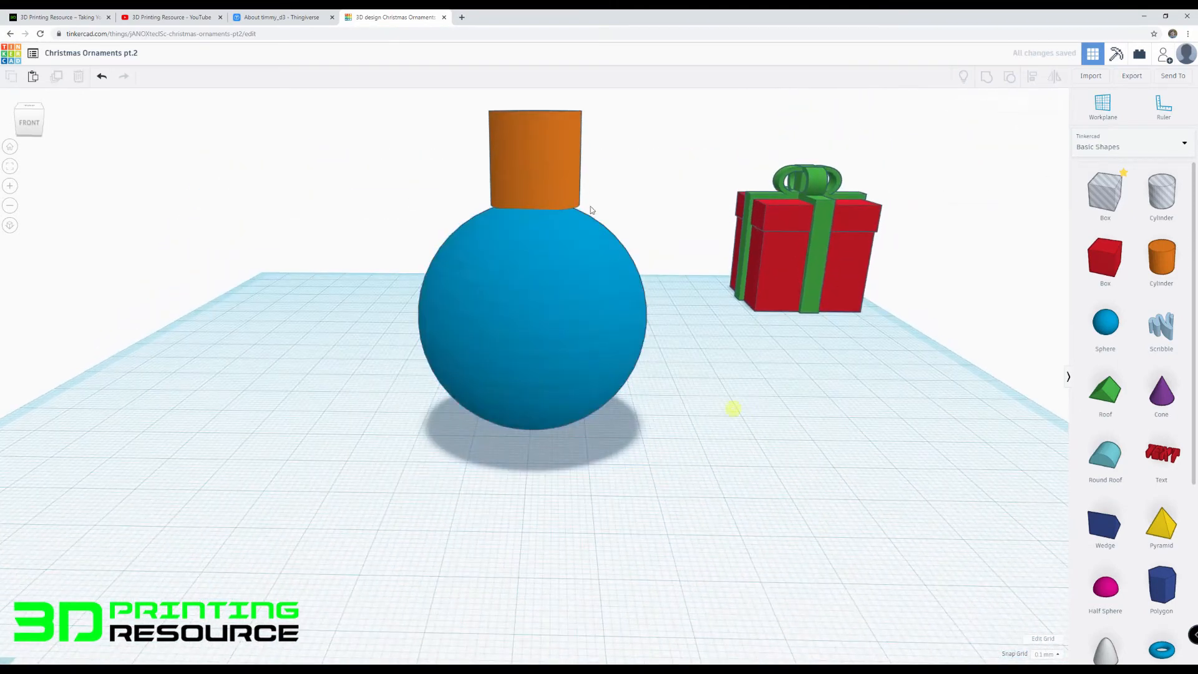
Step: Lower the orange cylinder into the sphere by setting its elevation above the workplane to 35 mm
click(545, 169)
right_drag(535, 209, 526, 170)
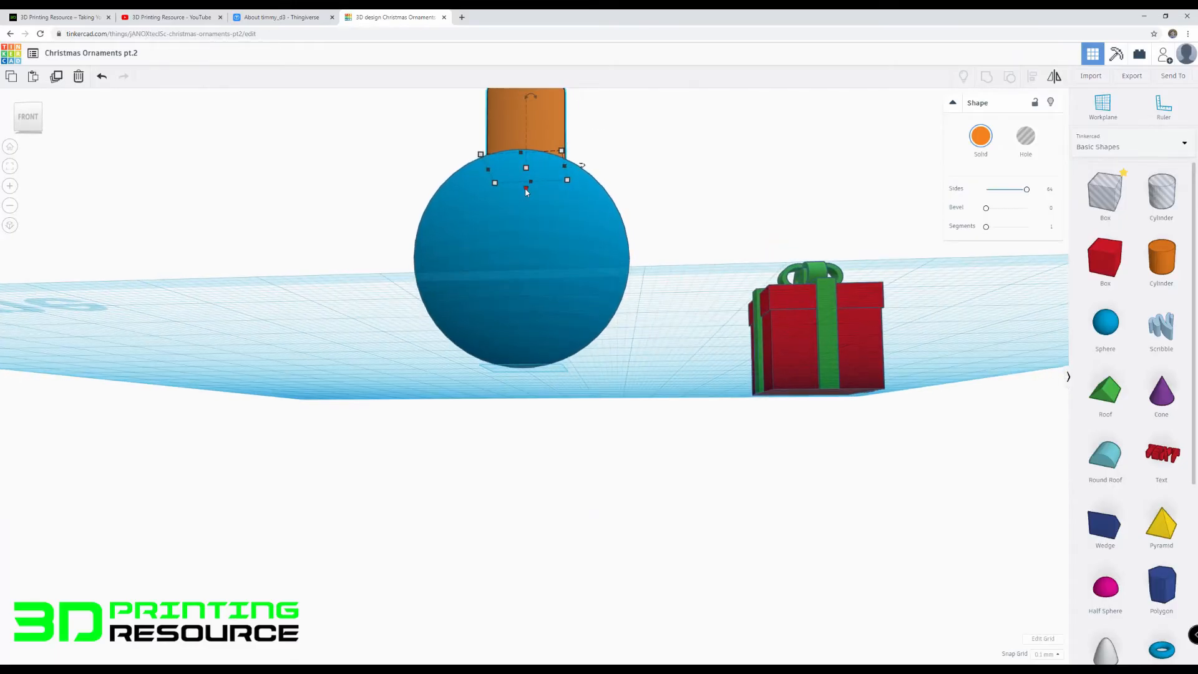
drag(526, 189, 528, 203)
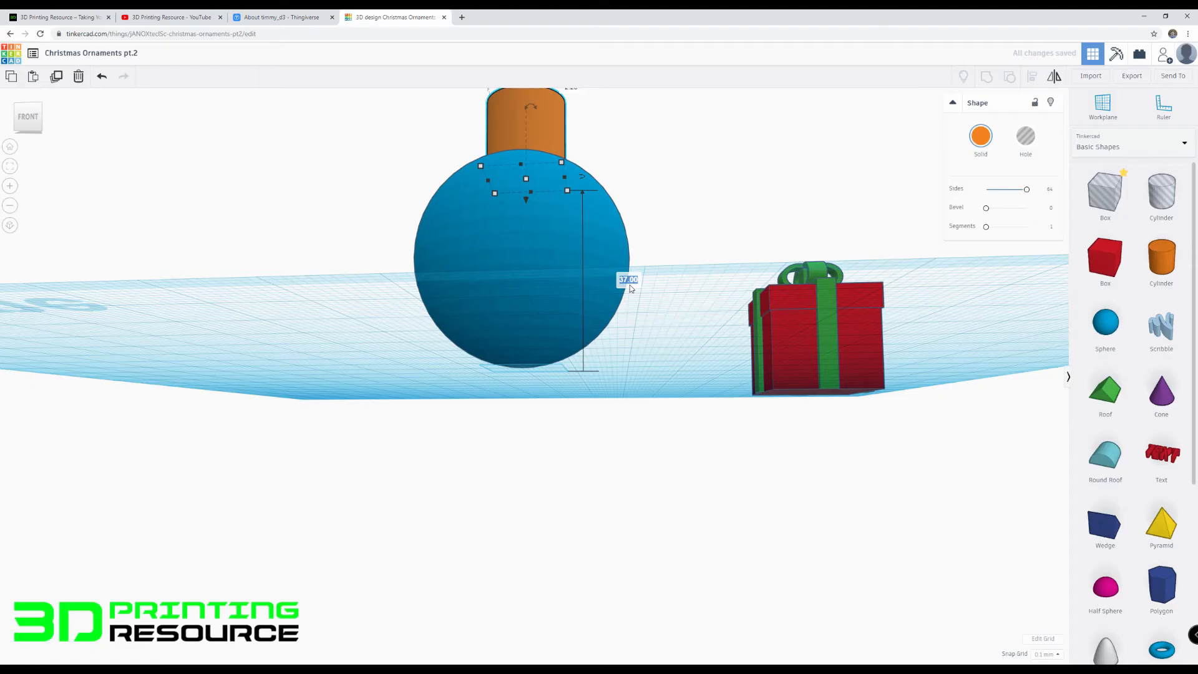
text(5)
key(Return)
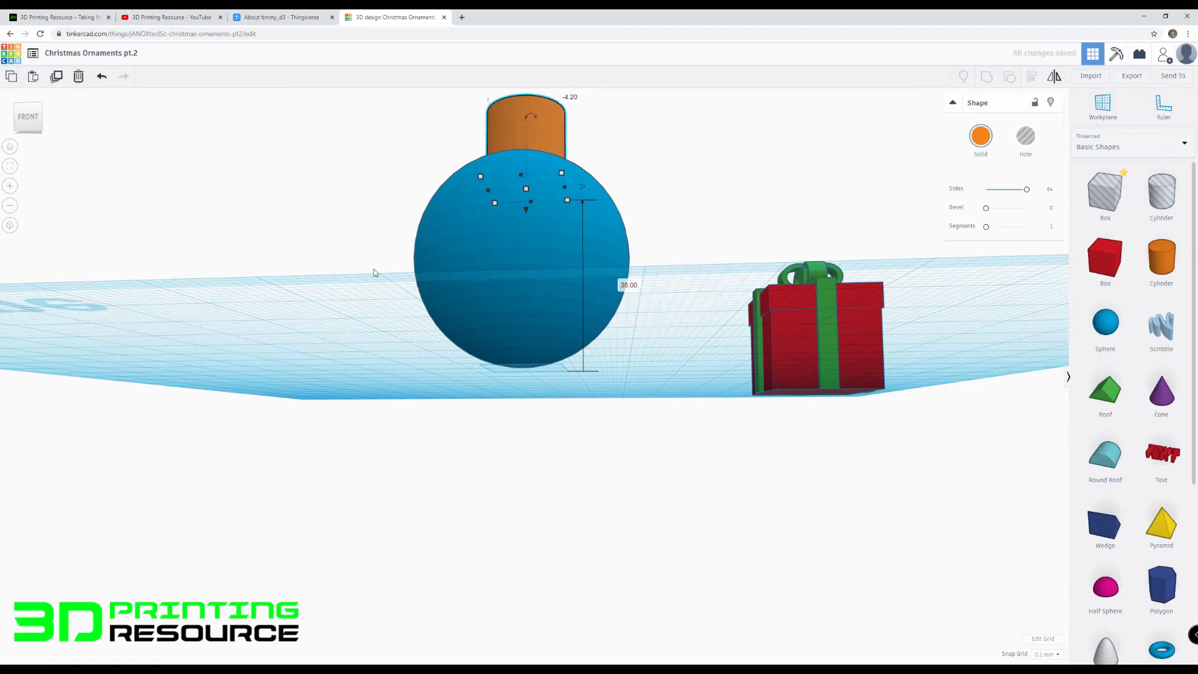
Step: Select the sphere and the orange cylinder and align their centres
right_drag(374, 268, 392, 314)
click(392, 314)
right_drag(534, 233, 527, 263)
drag(435, 192, 579, 415)
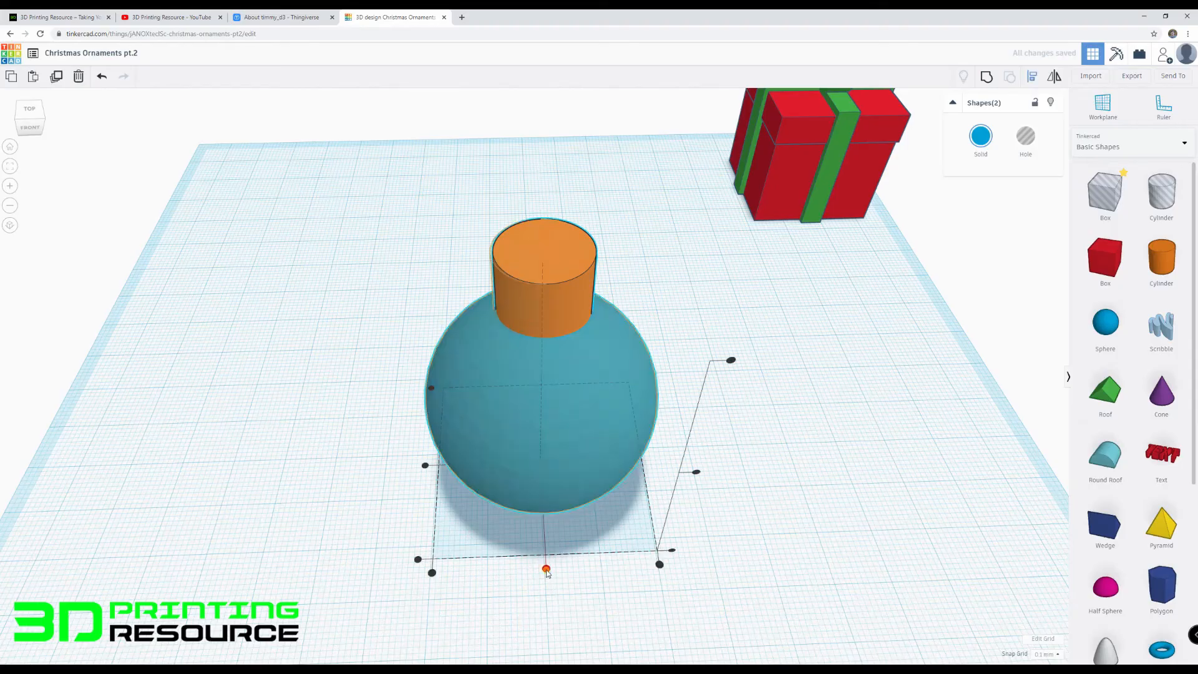
right_drag(473, 378, 518, 261)
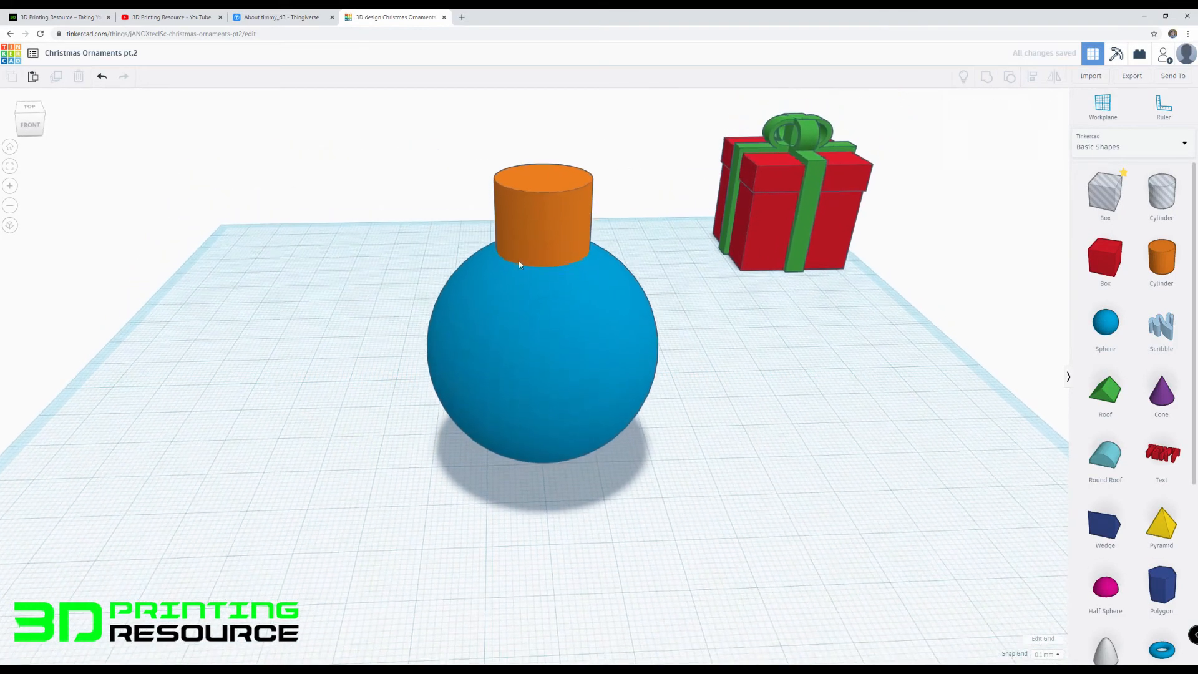
Step: Shorten the orange cylinder on top of the sphere to a height of 7 mm
click(537, 192)
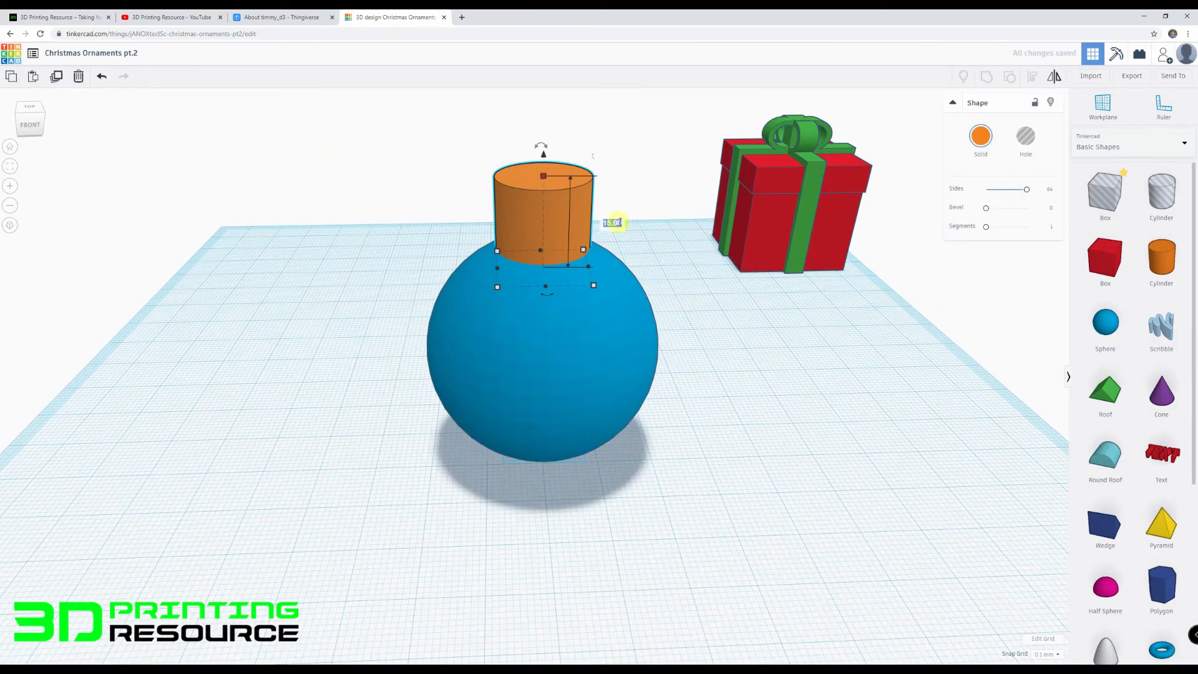
click(620, 222)
text(10)
key(Return)
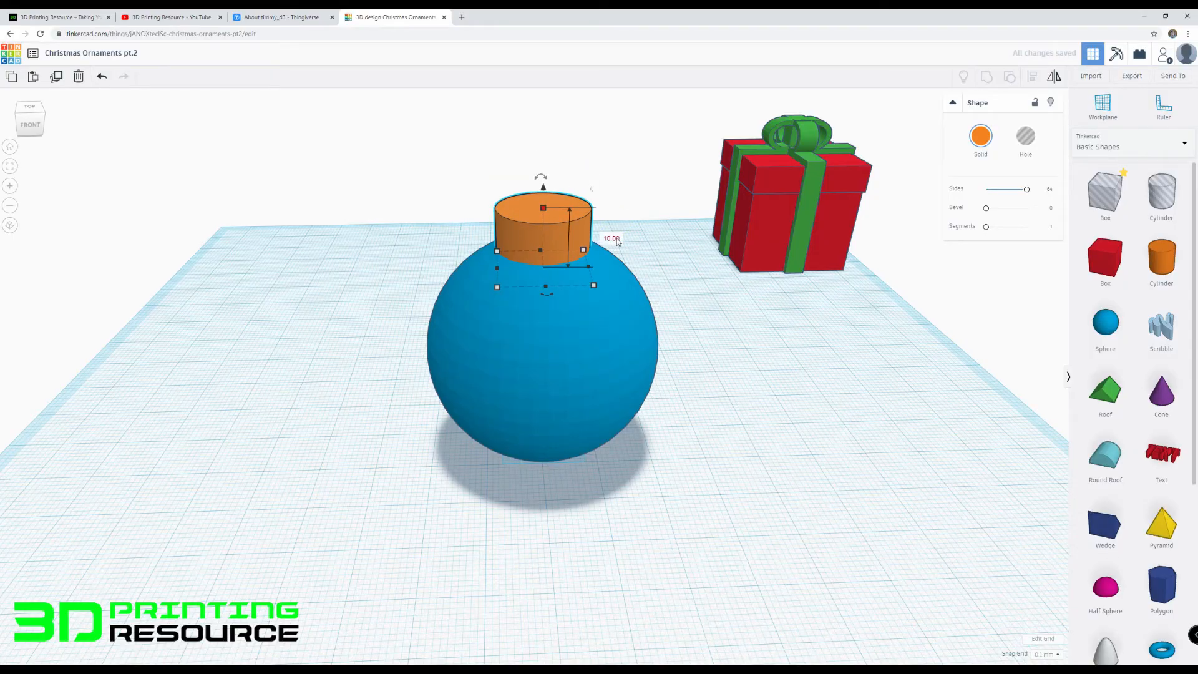
key(Return)
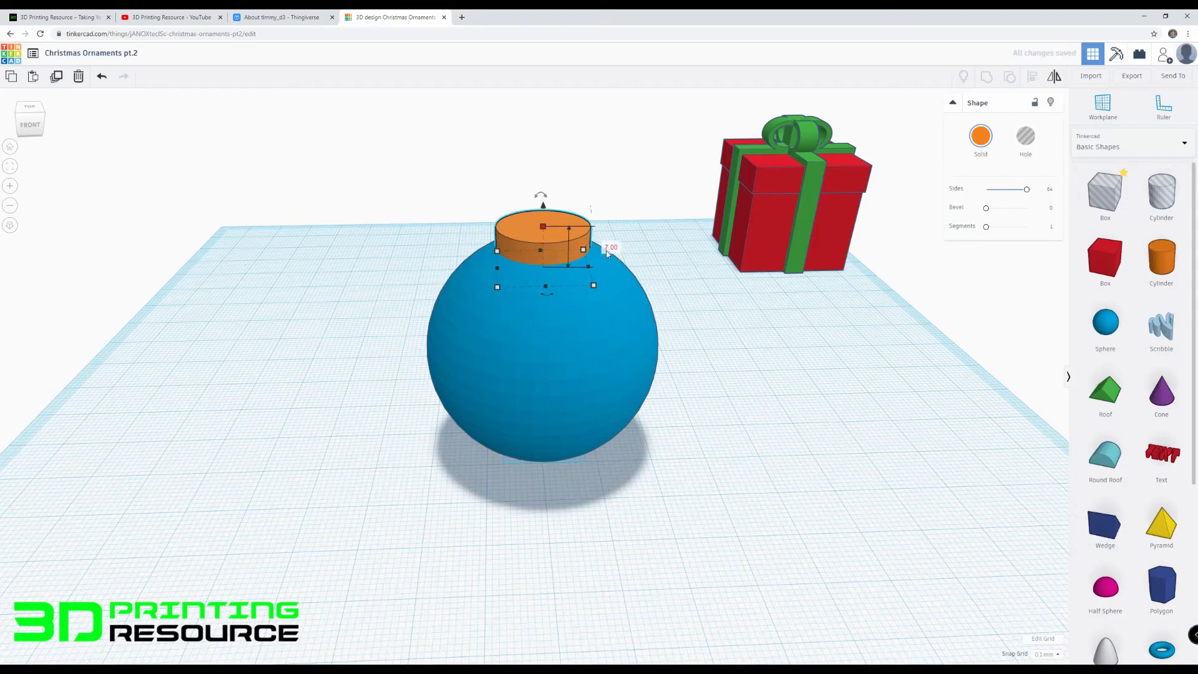
Step: Recolour the sphere red and the orange cylinder on top of it light grey
right_drag(610, 430, 559, 328)
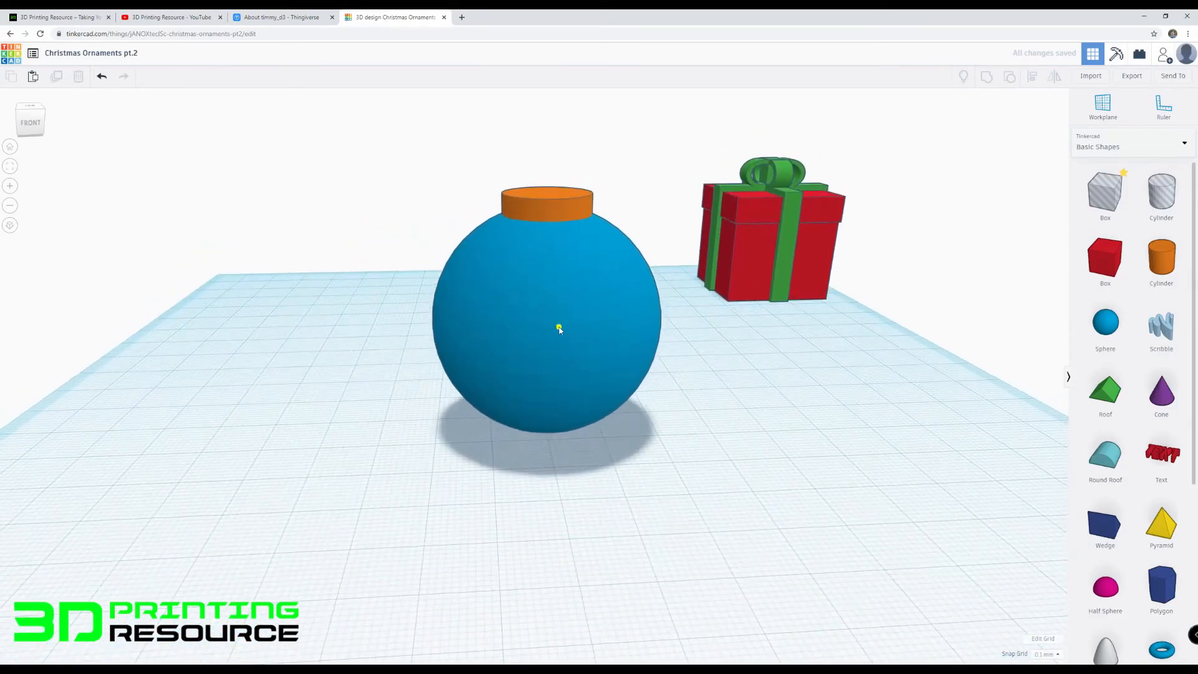
click(559, 327)
click(980, 135)
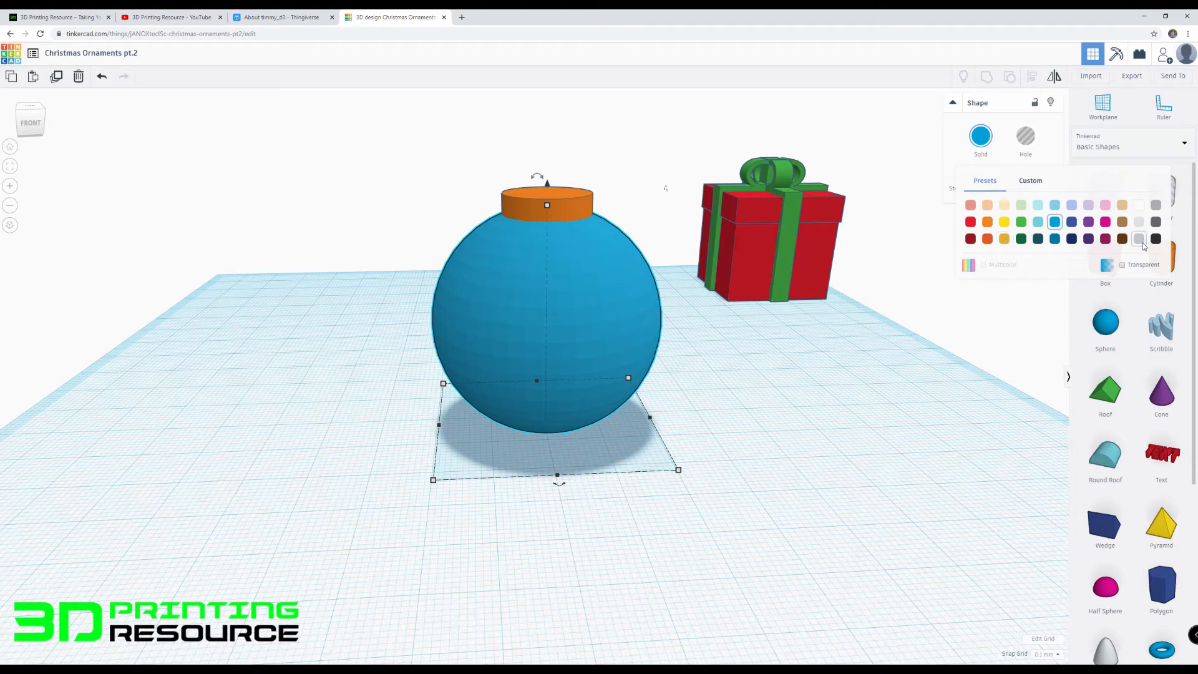
click(971, 222)
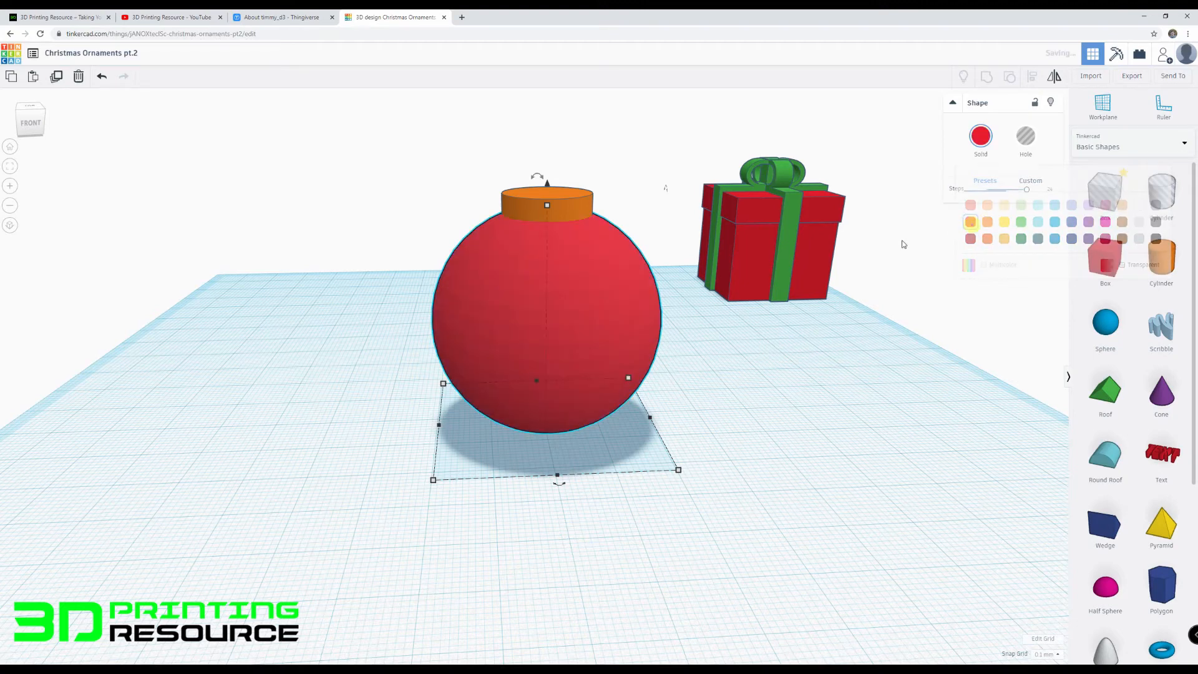
click(504, 209)
click(984, 137)
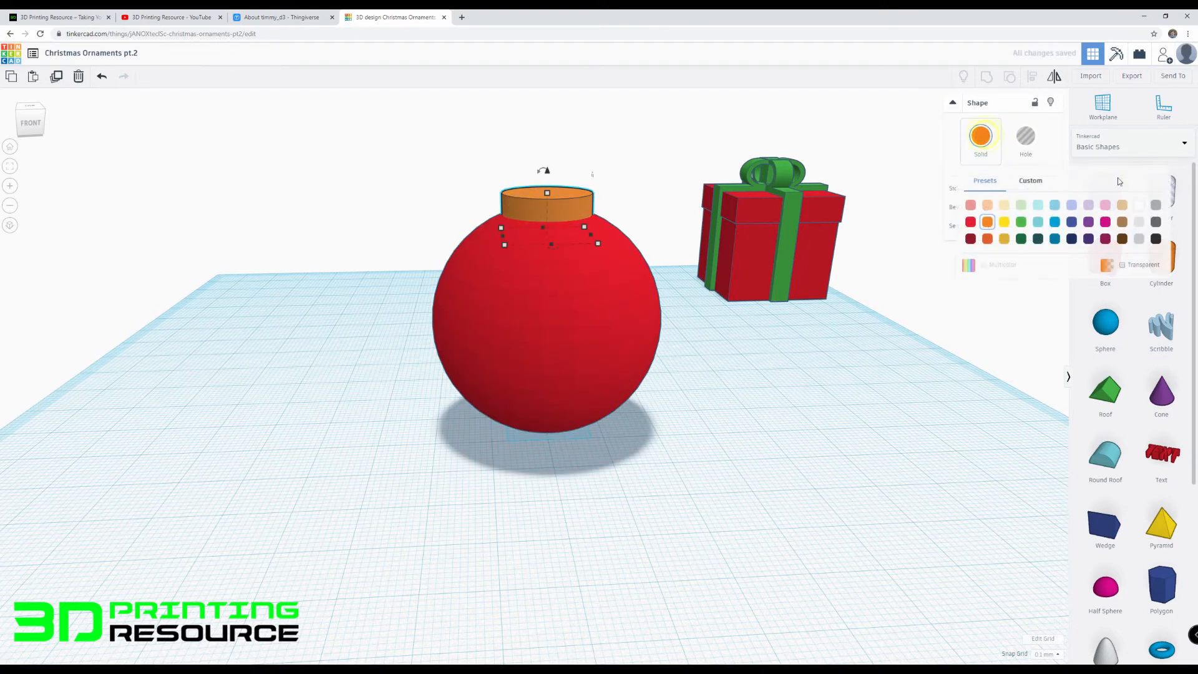
click(1138, 221)
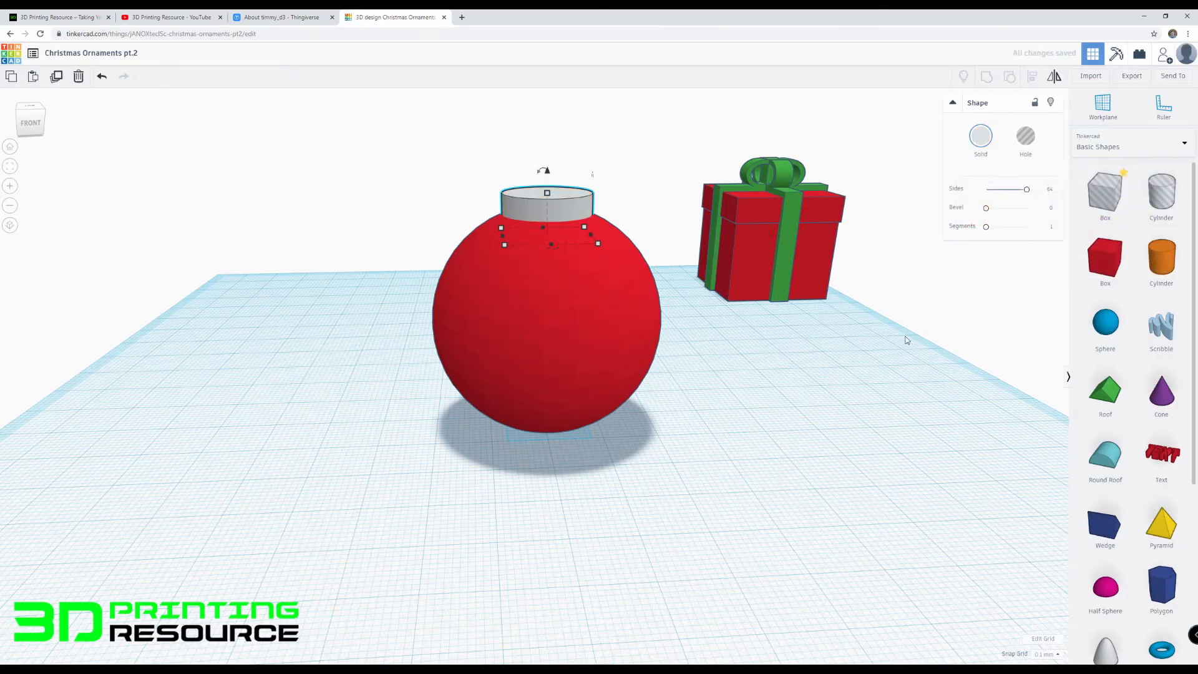
Step: Add a tube beside the sphere, standing upright with its elevation set to 0 mm on the workplane
right_drag(786, 304, 696, 312)
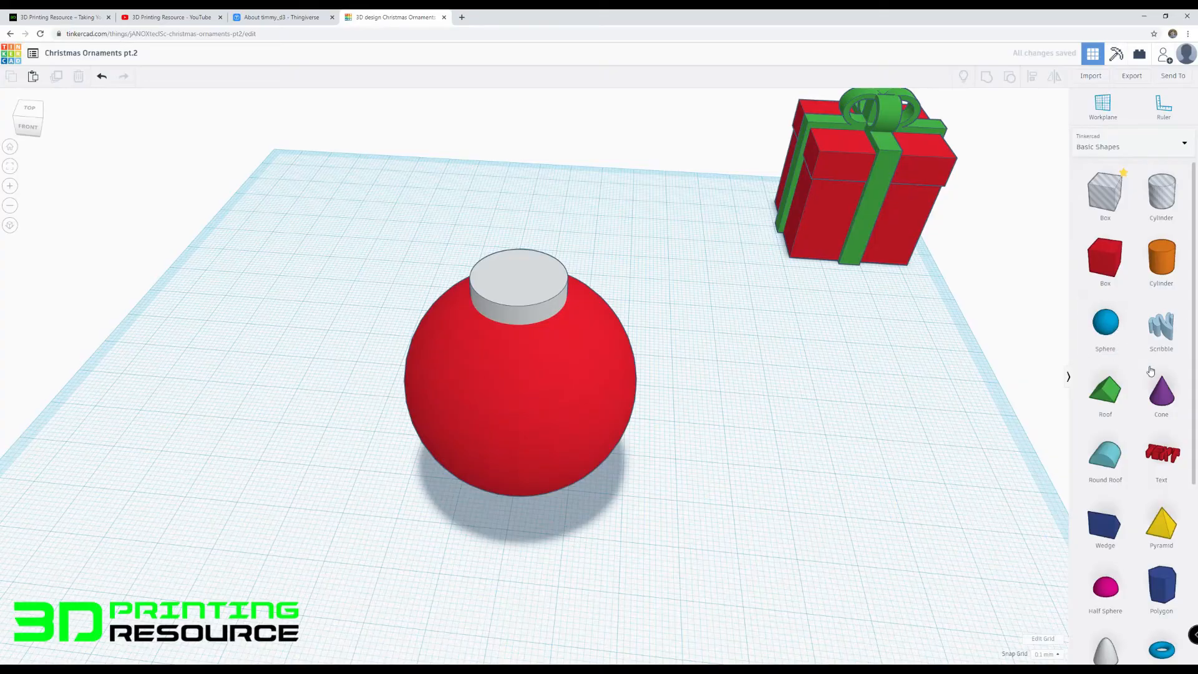
scroll(1151, 370, down, 4)
drag(1109, 492, 765, 449)
right_drag(767, 320, 819, 332)
drag(820, 331, 784, 312)
text(0)
key(Return)
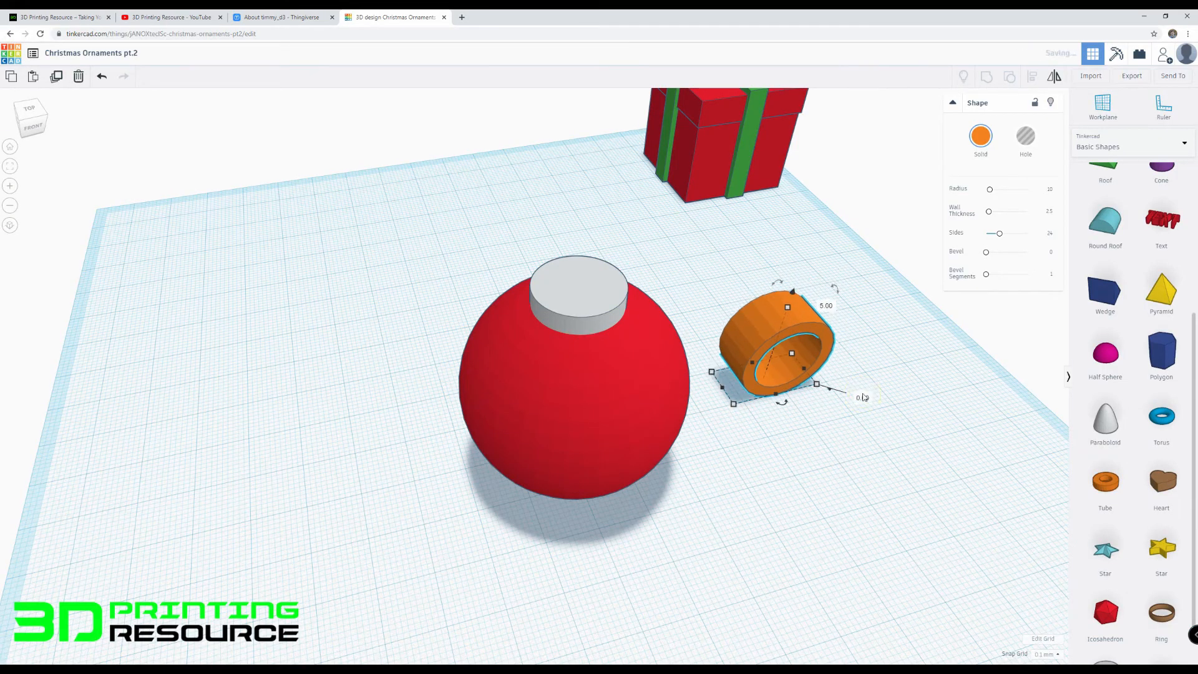
Step: Give the upright tube 64 sides and lift it into position over the grey neck
right_drag(825, 404, 808, 355)
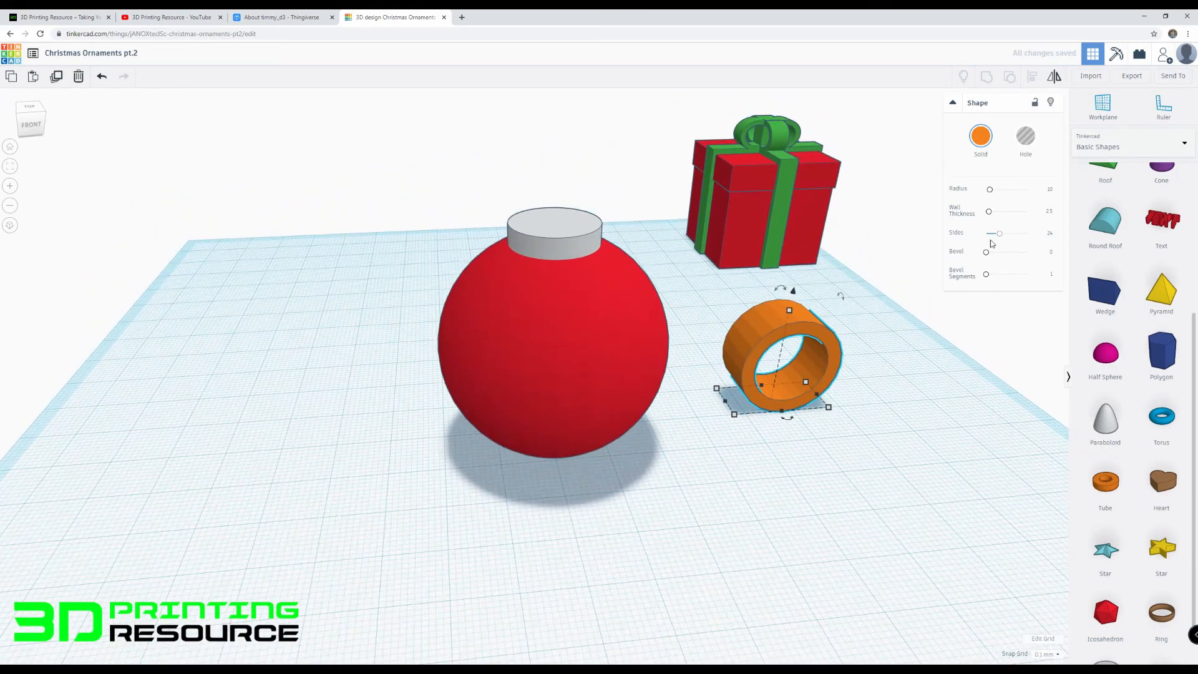
drag(1054, 240, 1084, 242)
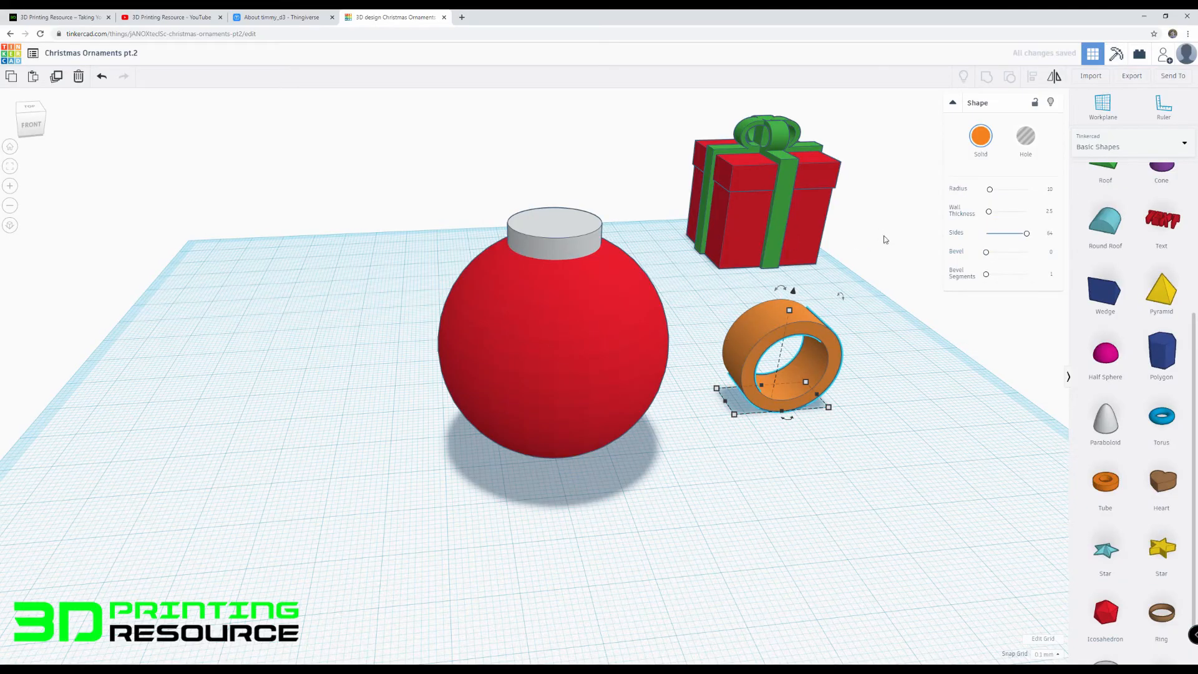
drag(793, 294, 544, 201)
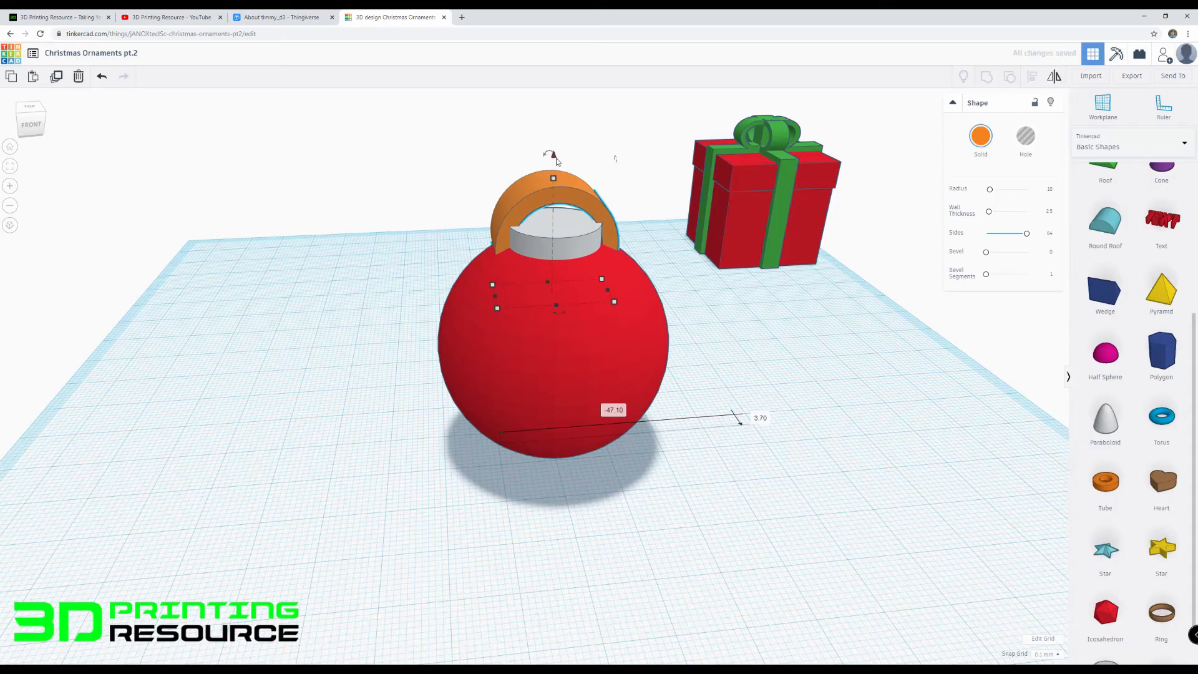
drag(555, 158, 554, 107)
scroll(563, 141, down, 2)
right_drag(563, 141, 560, 232)
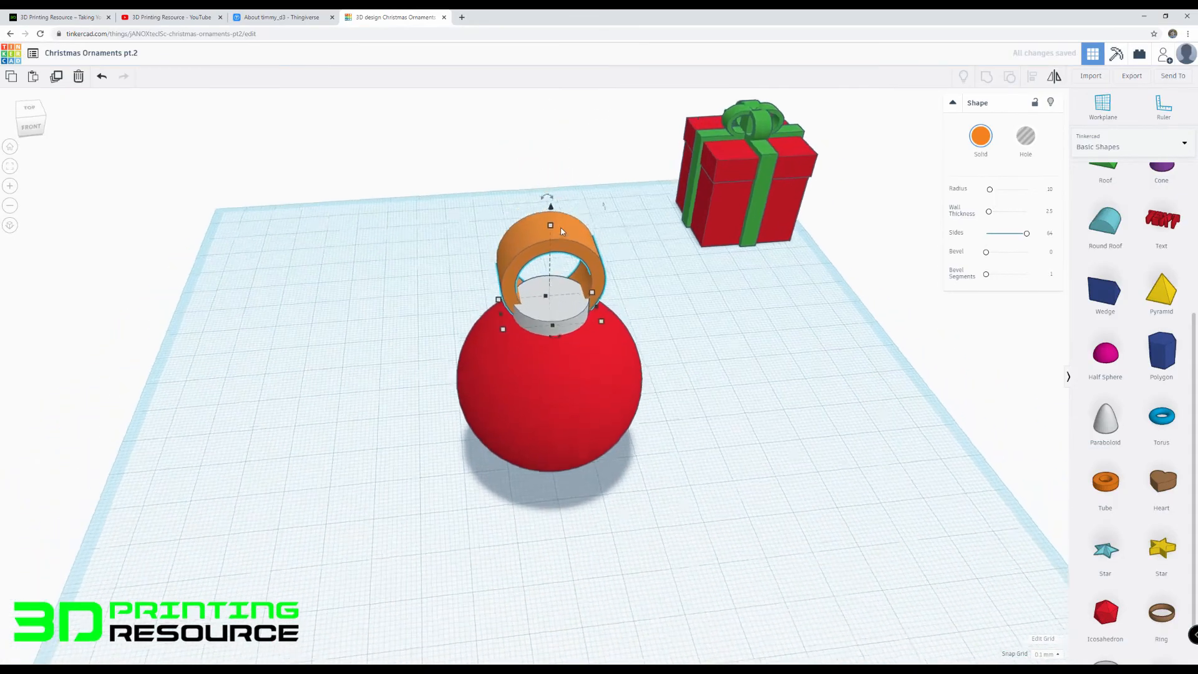
Step: Scale the tube down to about 12.8 mm wide and lower it into the grey neck to an elevation of 36.1 mm
scroll(560, 232, up, 2)
drag(556, 173, 558, 216)
right_drag(560, 231, 539, 176)
drag(541, 156, 546, 170)
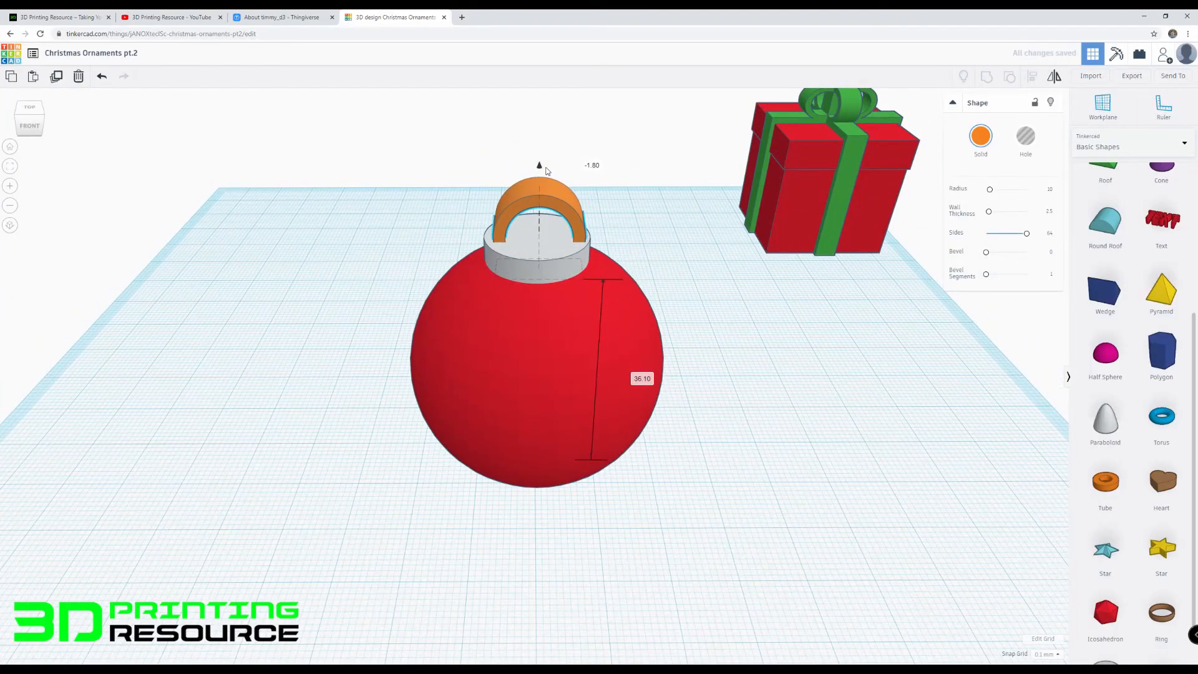
Step: Set the depth of the orange tube to 3 mm
right_drag(521, 244, 548, 258)
click(542, 288)
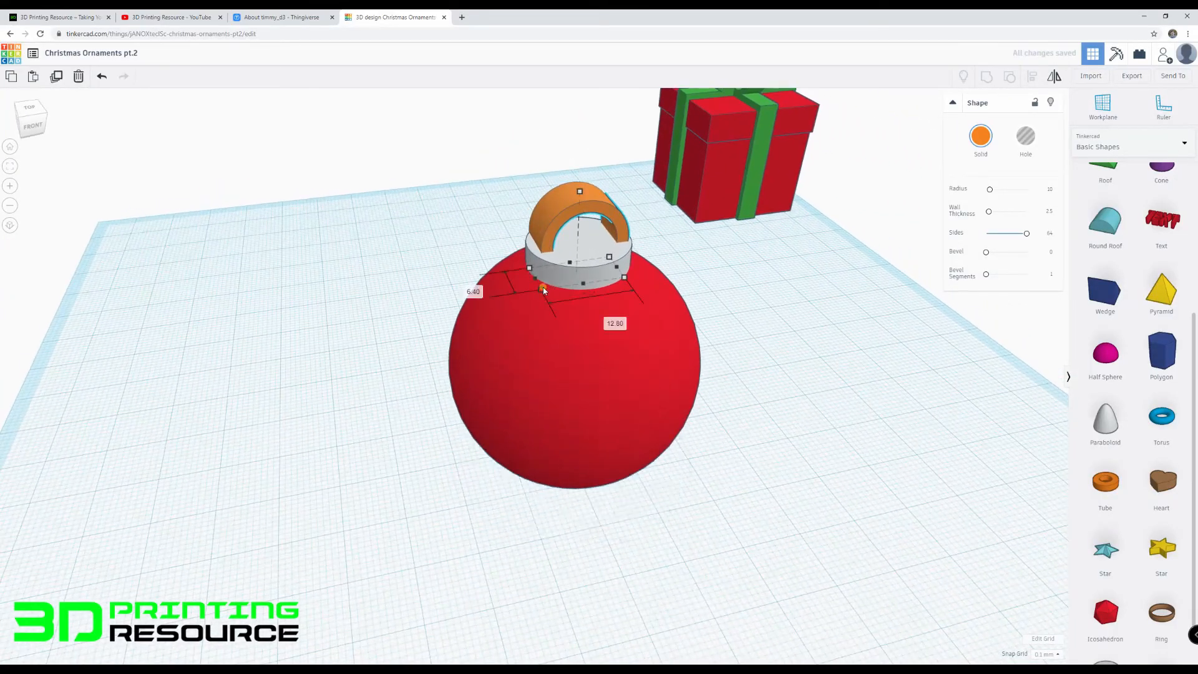
key(Return)
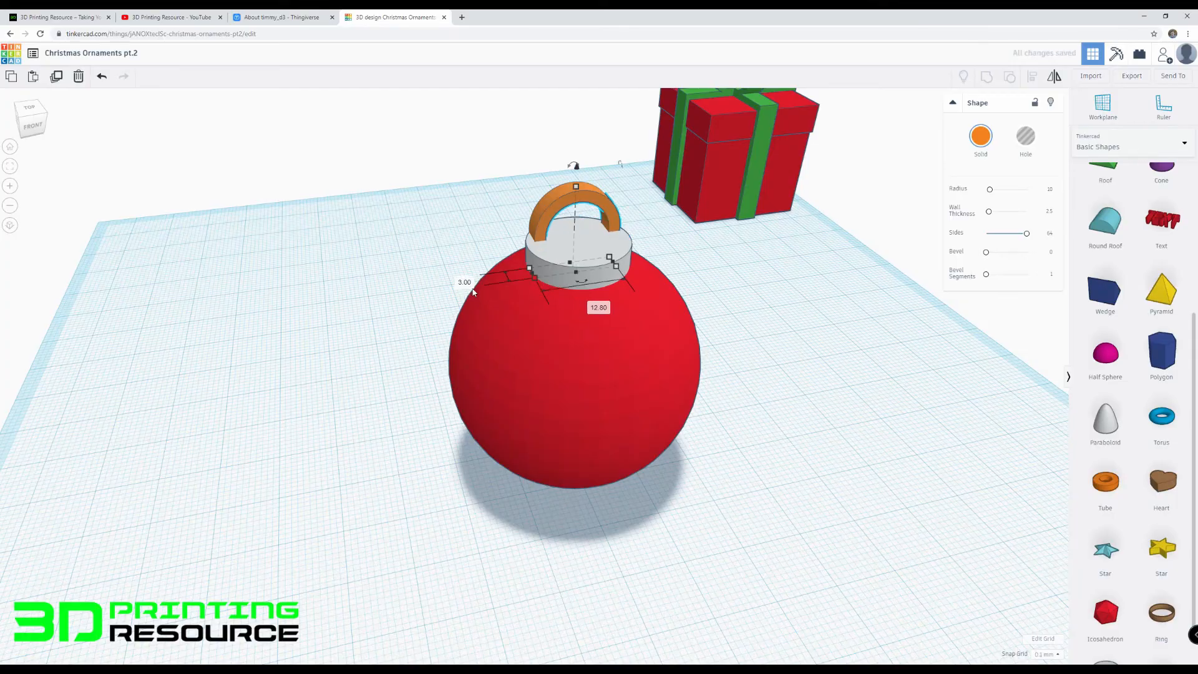
Step: Select the sphere, grey neck and tube together and align their centres
right_drag(541, 323, 681, 357)
drag(712, 370, 723, 391)
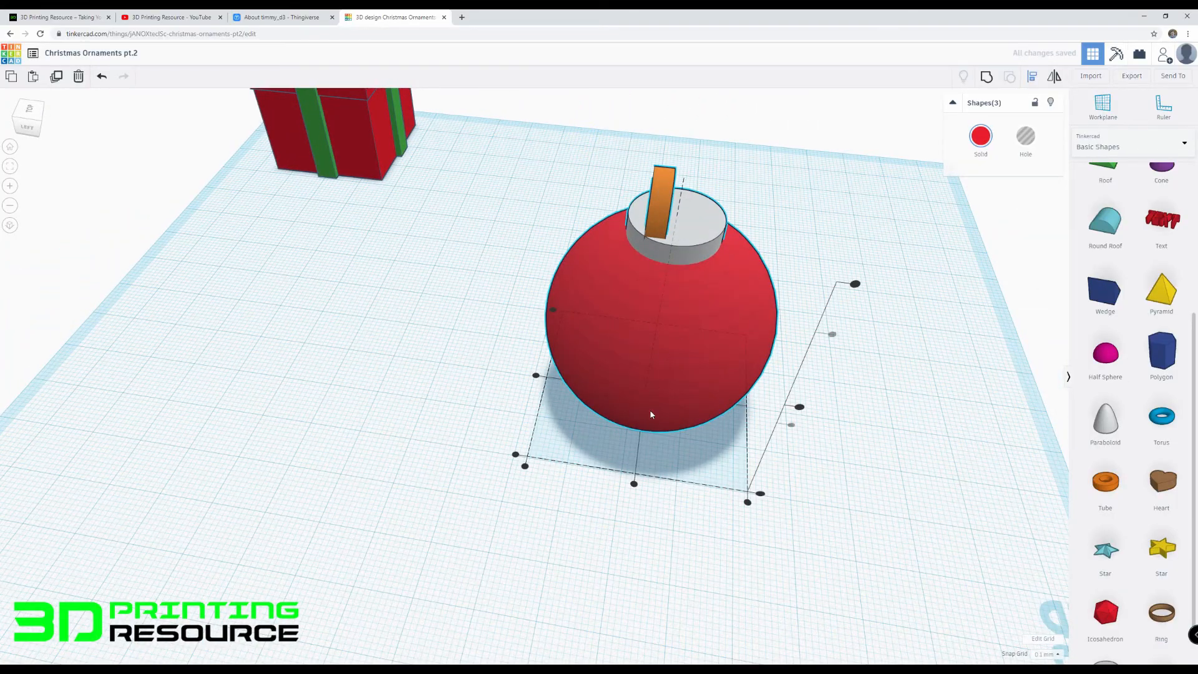
click(634, 484)
click(605, 501)
Step: Raise the orange tube to an elevation of 40 mm above the workplane
right_drag(630, 440, 561, 418)
scroll(652, 329, up, 5)
right_drag(600, 315, 510, 239)
scroll(523, 280, down, 4)
click(513, 270)
scroll(509, 244, down, 3)
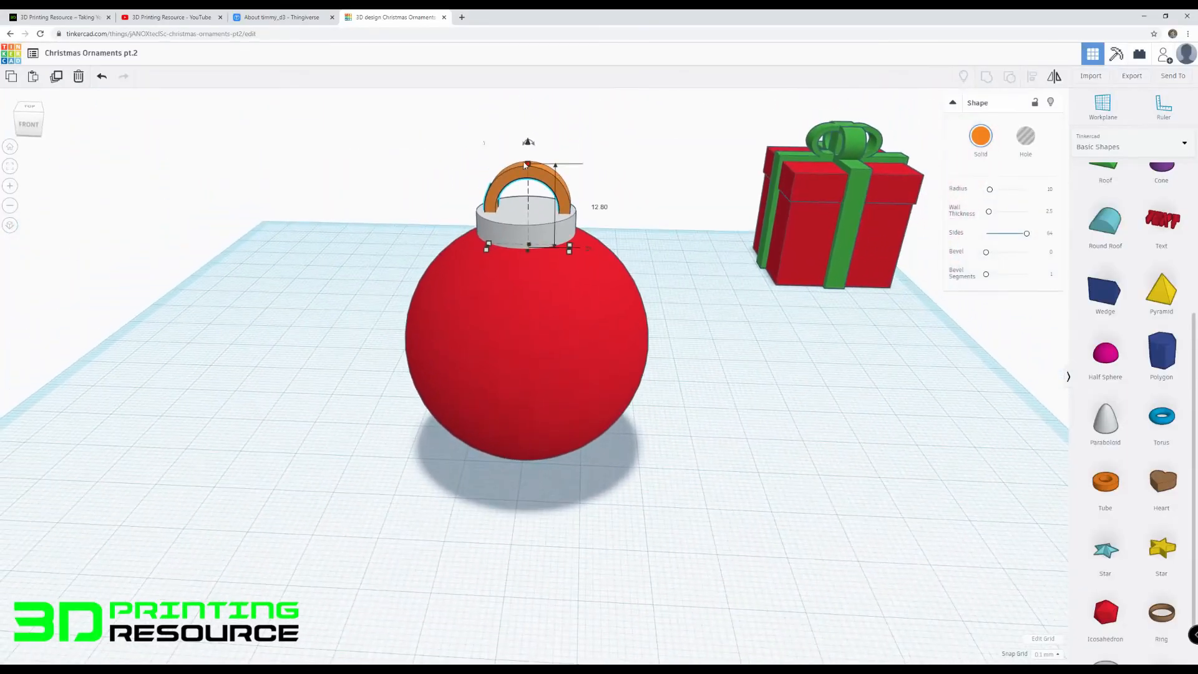
drag(527, 143, 528, 117)
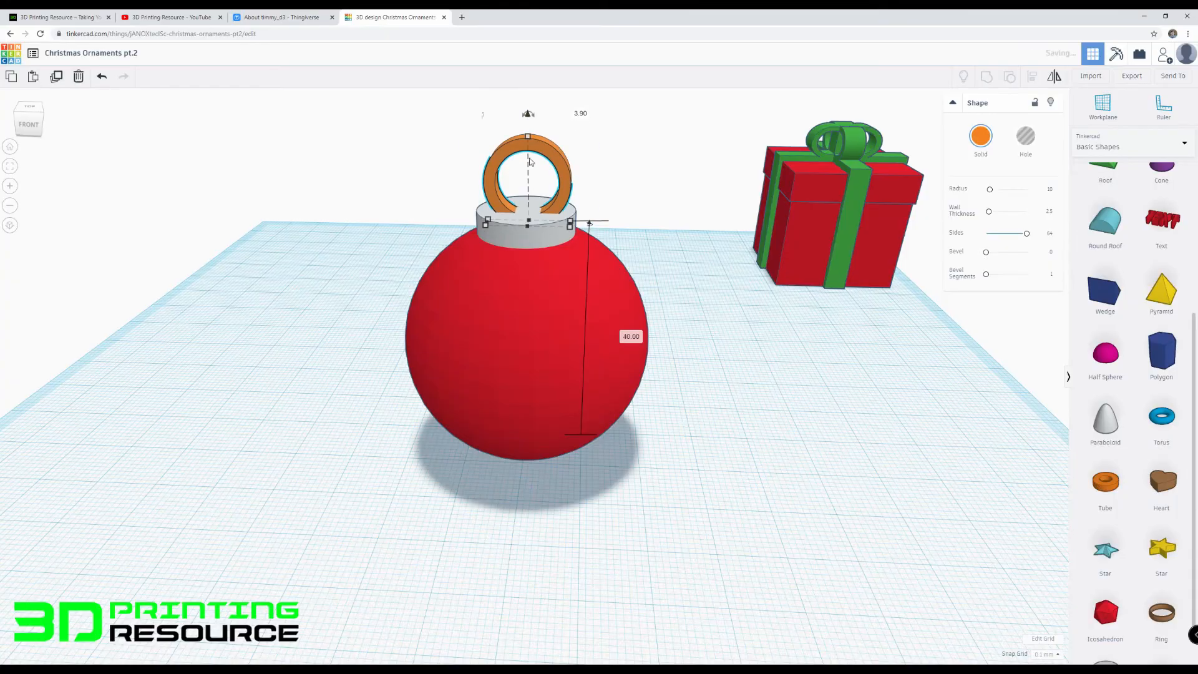
scroll(533, 190, up, 3)
middle_drag(534, 195, 540, 306)
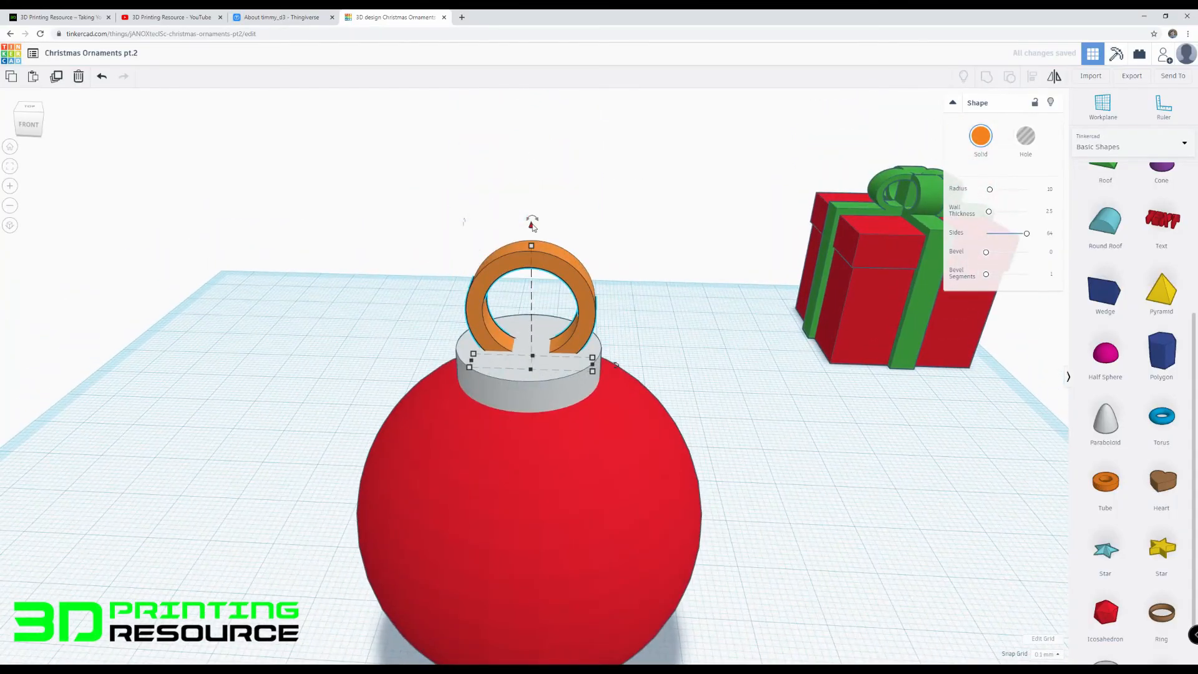
Step: Lower the orange tube into the grey neck to an elevation of 36.3 mm and thicken its wall
drag(532, 226, 533, 258)
right_drag(495, 405, 503, 368)
click(517, 315)
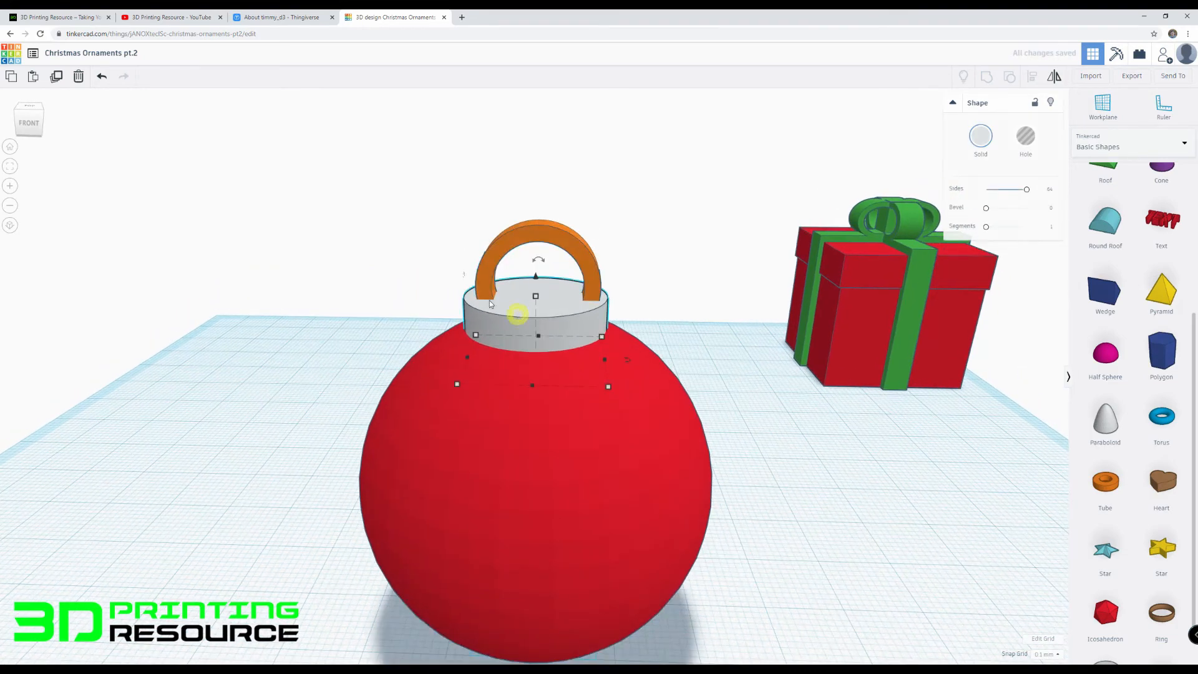
right_drag(459, 313, 544, 316)
click(547, 314)
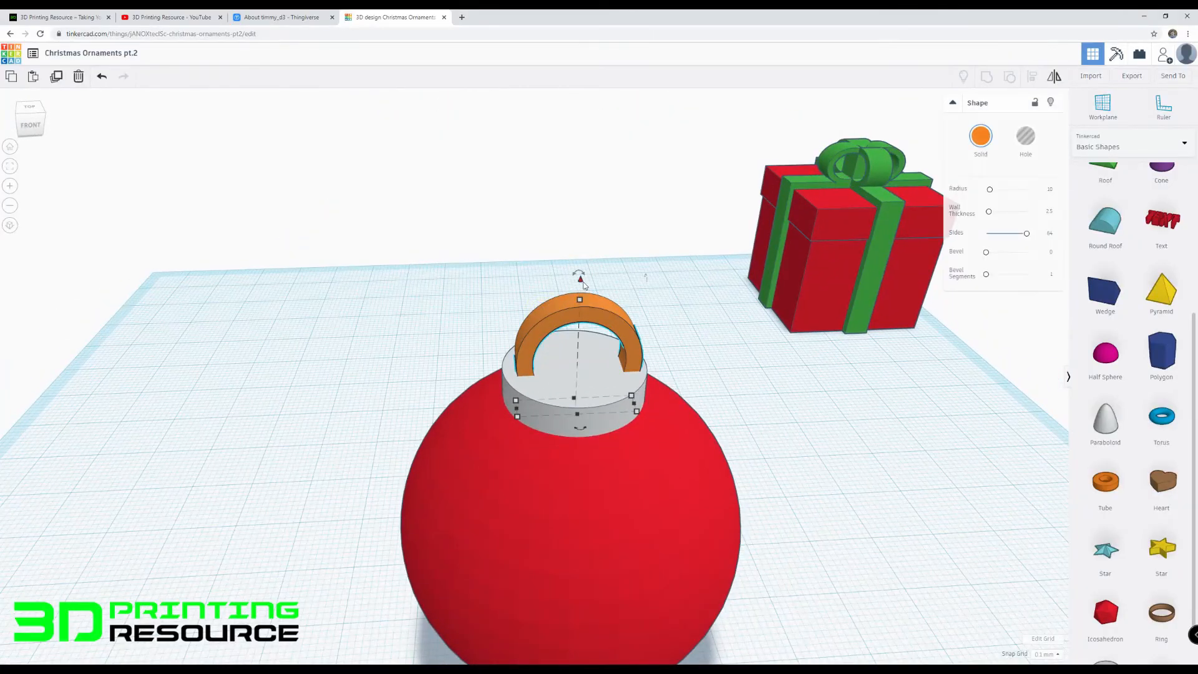
drag(583, 284, 593, 292)
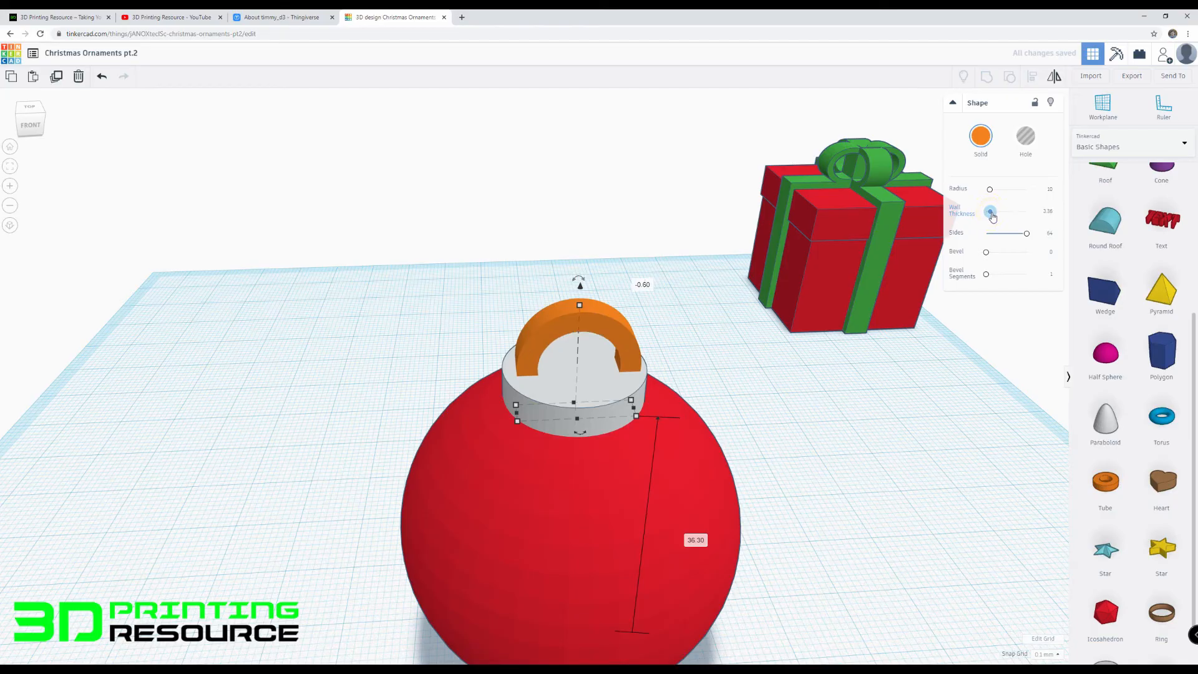
Step: Recheck the centring by selecting the sphere, neck and loop and aligning them to their common centre
right_drag(810, 399, 729, 393)
drag(380, 294, 617, 460)
scroll(615, 460, down, 3)
scroll(615, 460, down, 2)
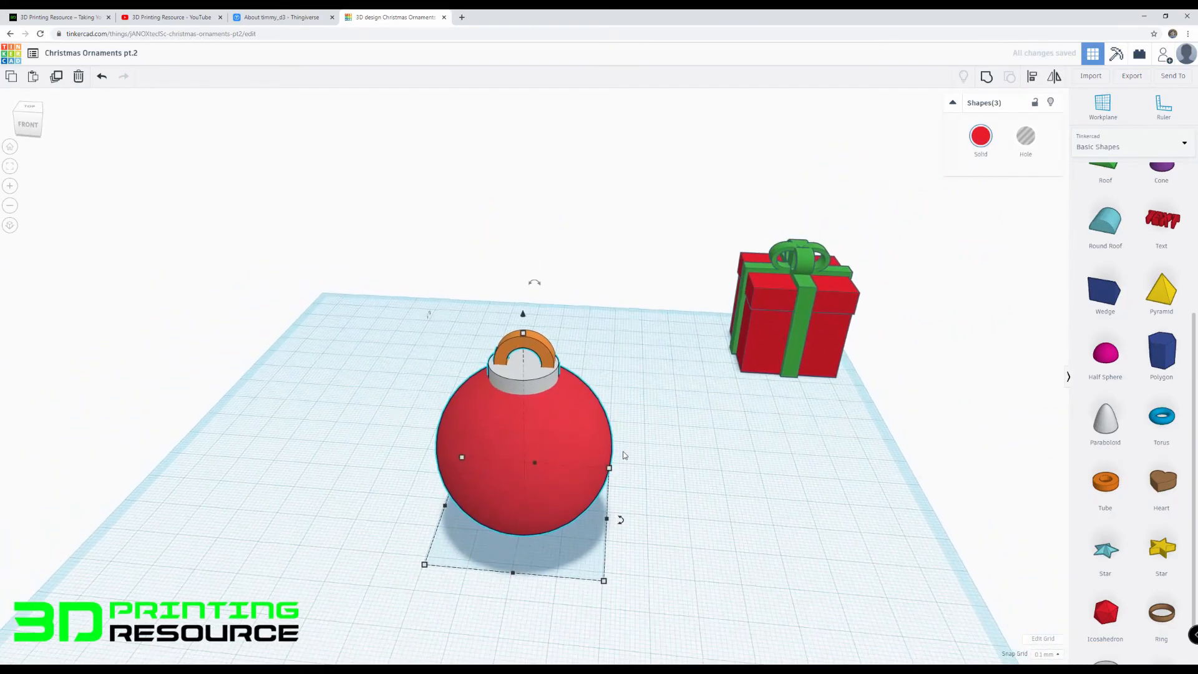
click(510, 584)
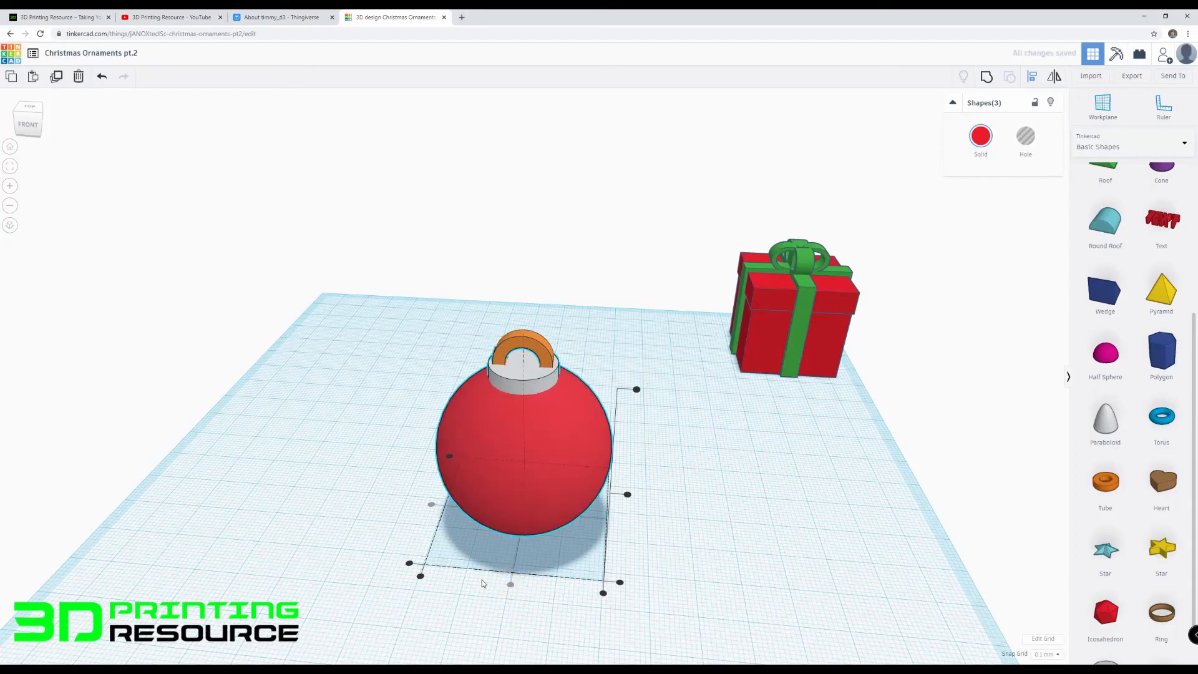
click(482, 583)
Step: Recolour the orange hanging loop a medium grey from the preset colours
right_drag(540, 581, 580, 388)
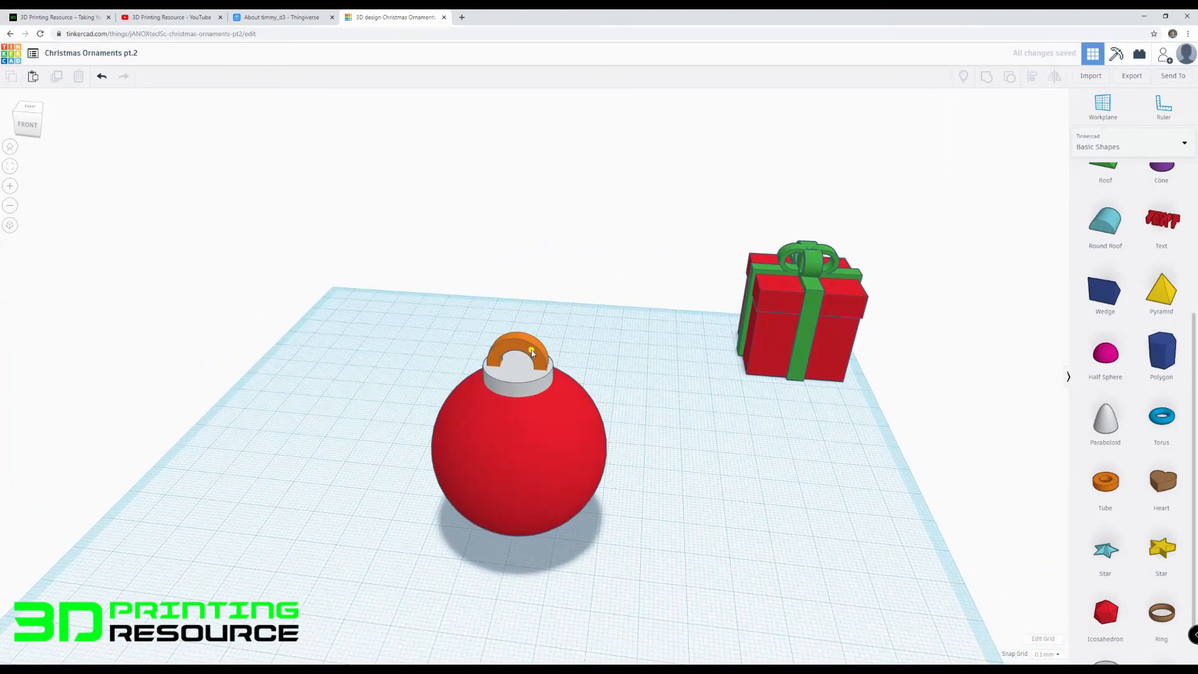
click(979, 136)
click(986, 206)
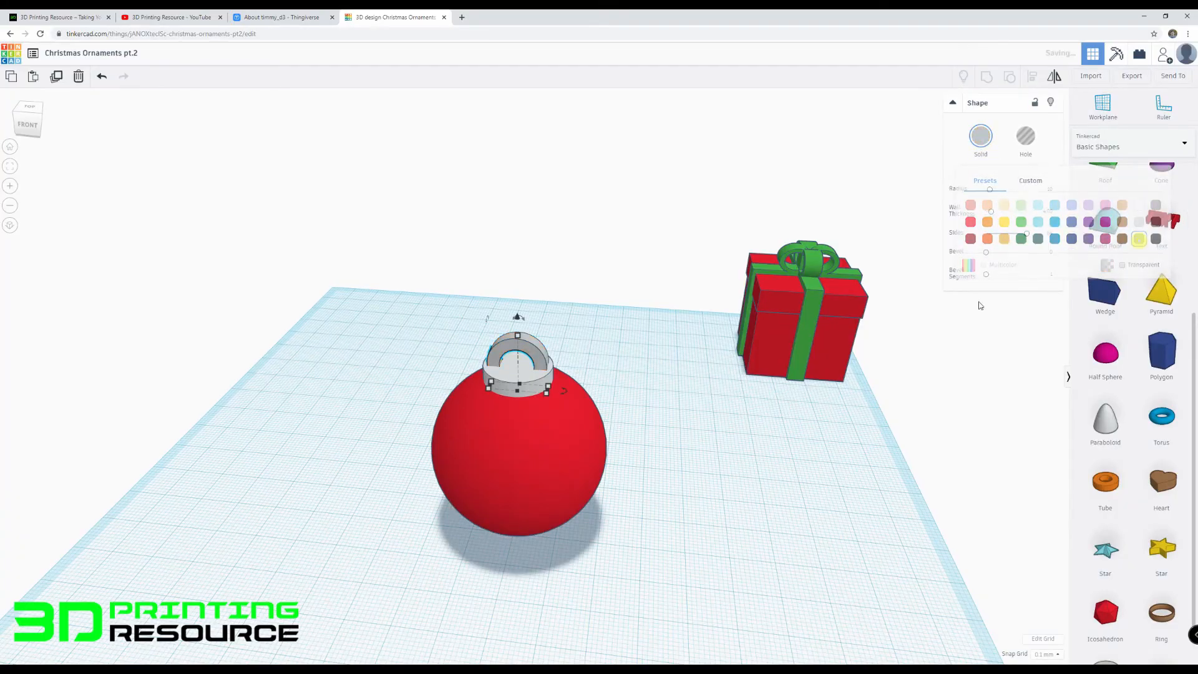
click(741, 502)
Step: Group the sphere, neck and loop into one ornament and turn on Multicolor to keep the original colours
right_drag(726, 521, 431, 296)
drag(431, 295, 564, 527)
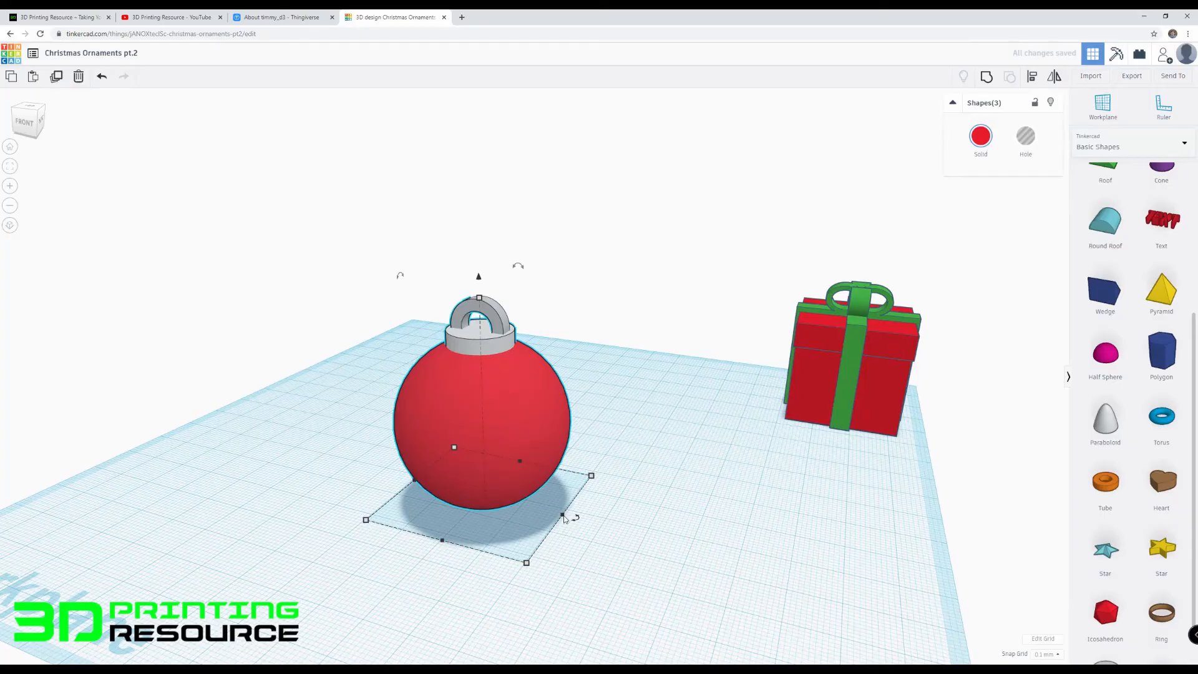
key(ctrl+g)
click(981, 135)
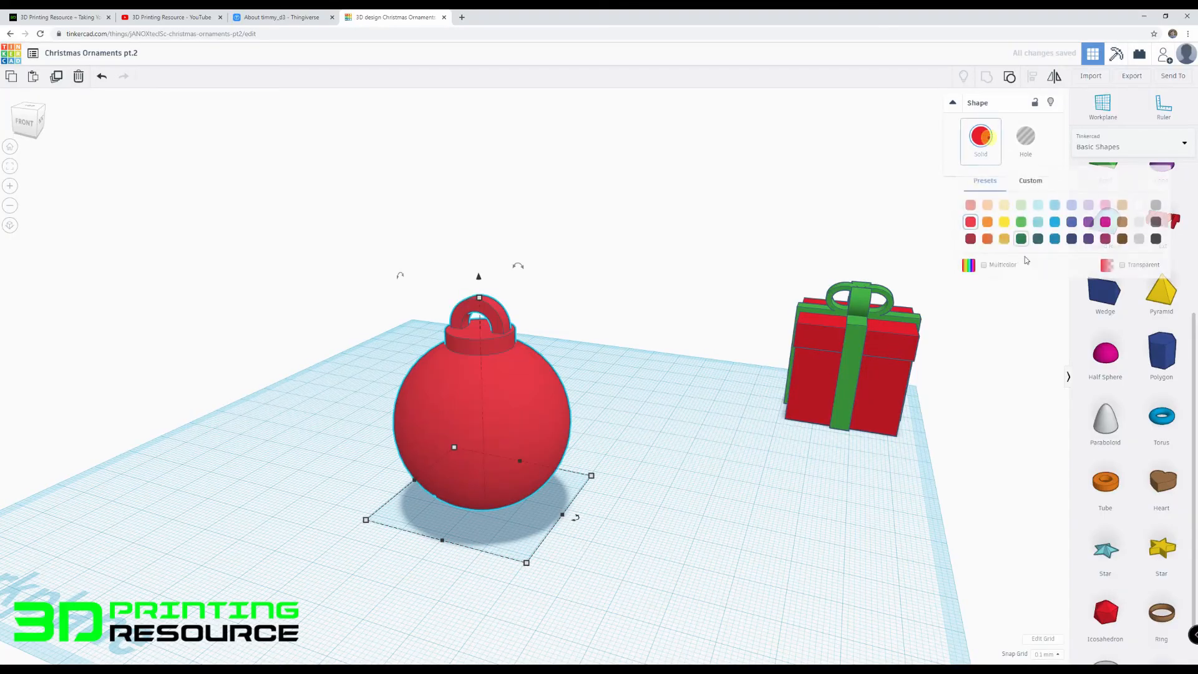
click(983, 265)
click(759, 445)
Step: Move the ball ornament next to the gift box, shifting it about 73.4 mm back and 17.1 mm sideways
right_drag(688, 466, 614, 394)
scroll(603, 381, down, 5)
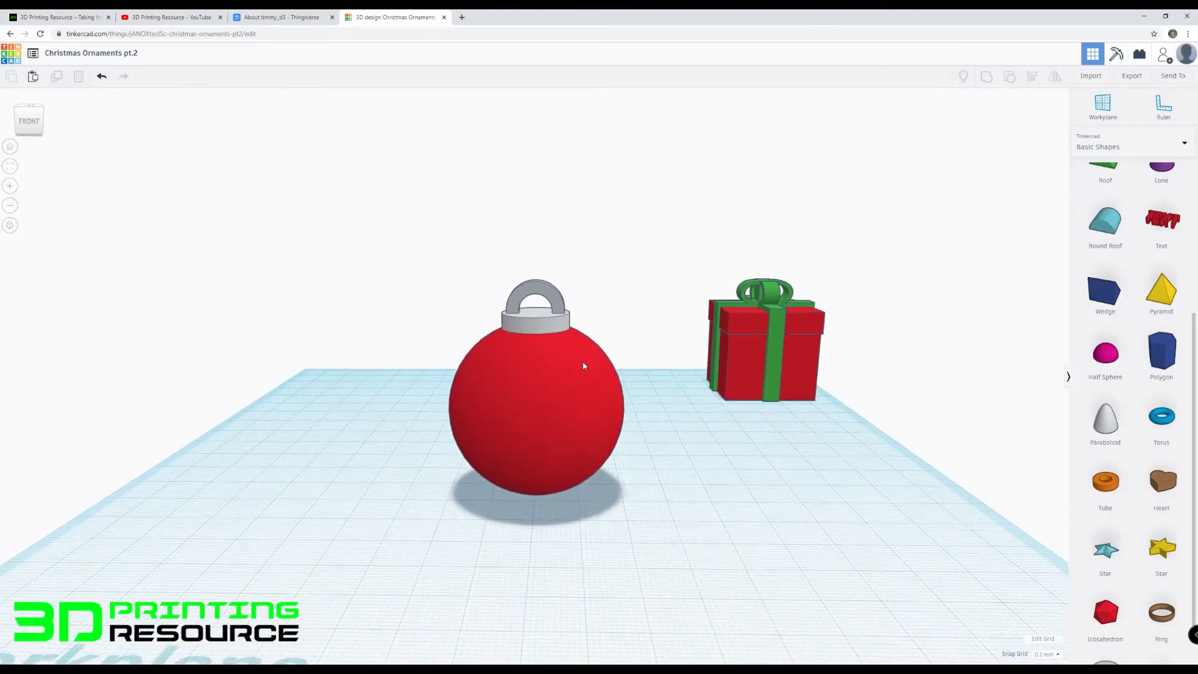
right_drag(586, 326, 564, 435)
drag(549, 435, 591, 337)
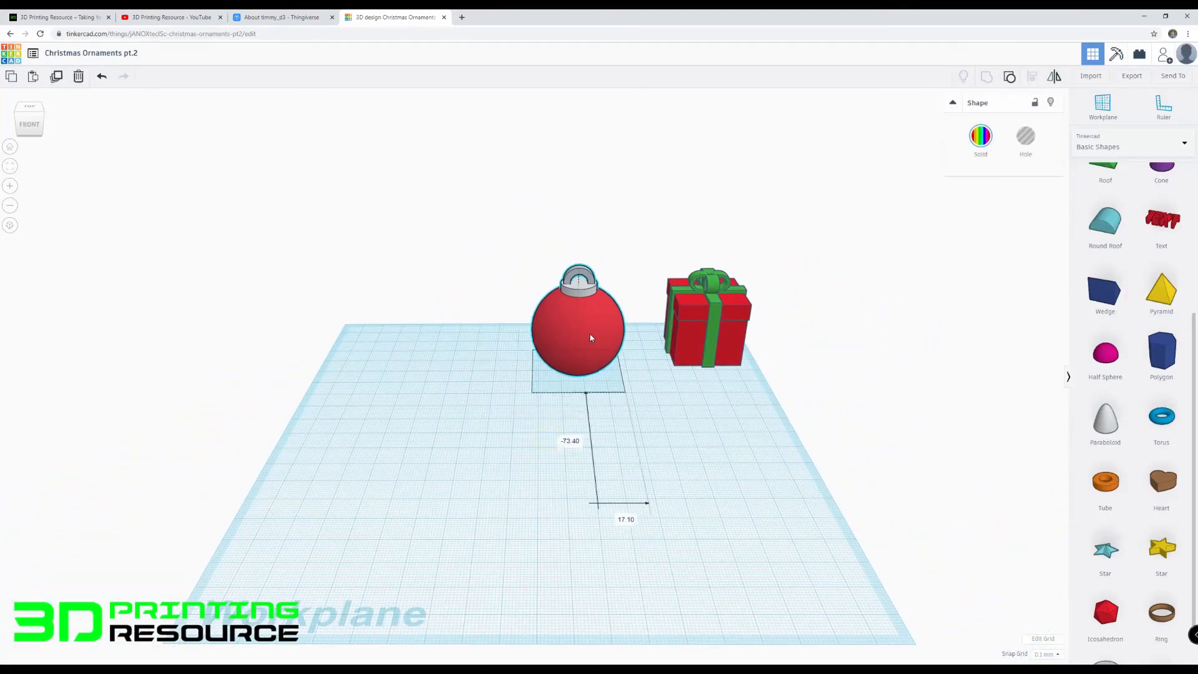